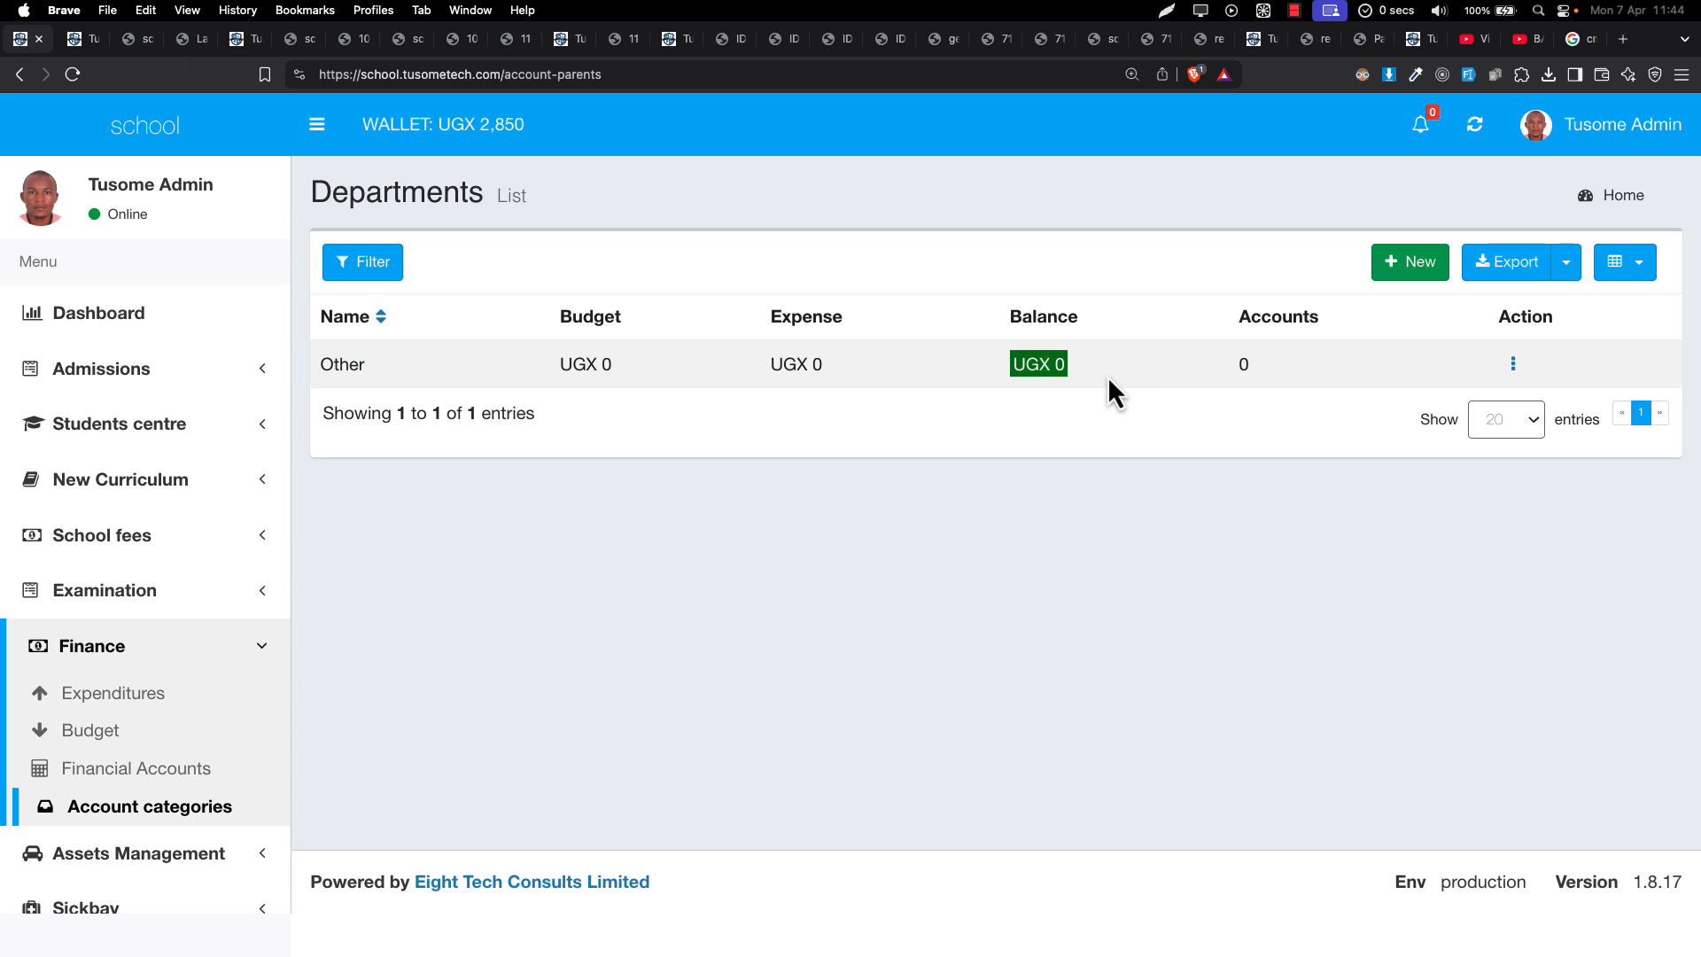
Step: Create an account category named "Welfare" under Finance and save it
{"action": "left_click", "coordinate": [97, 772]}
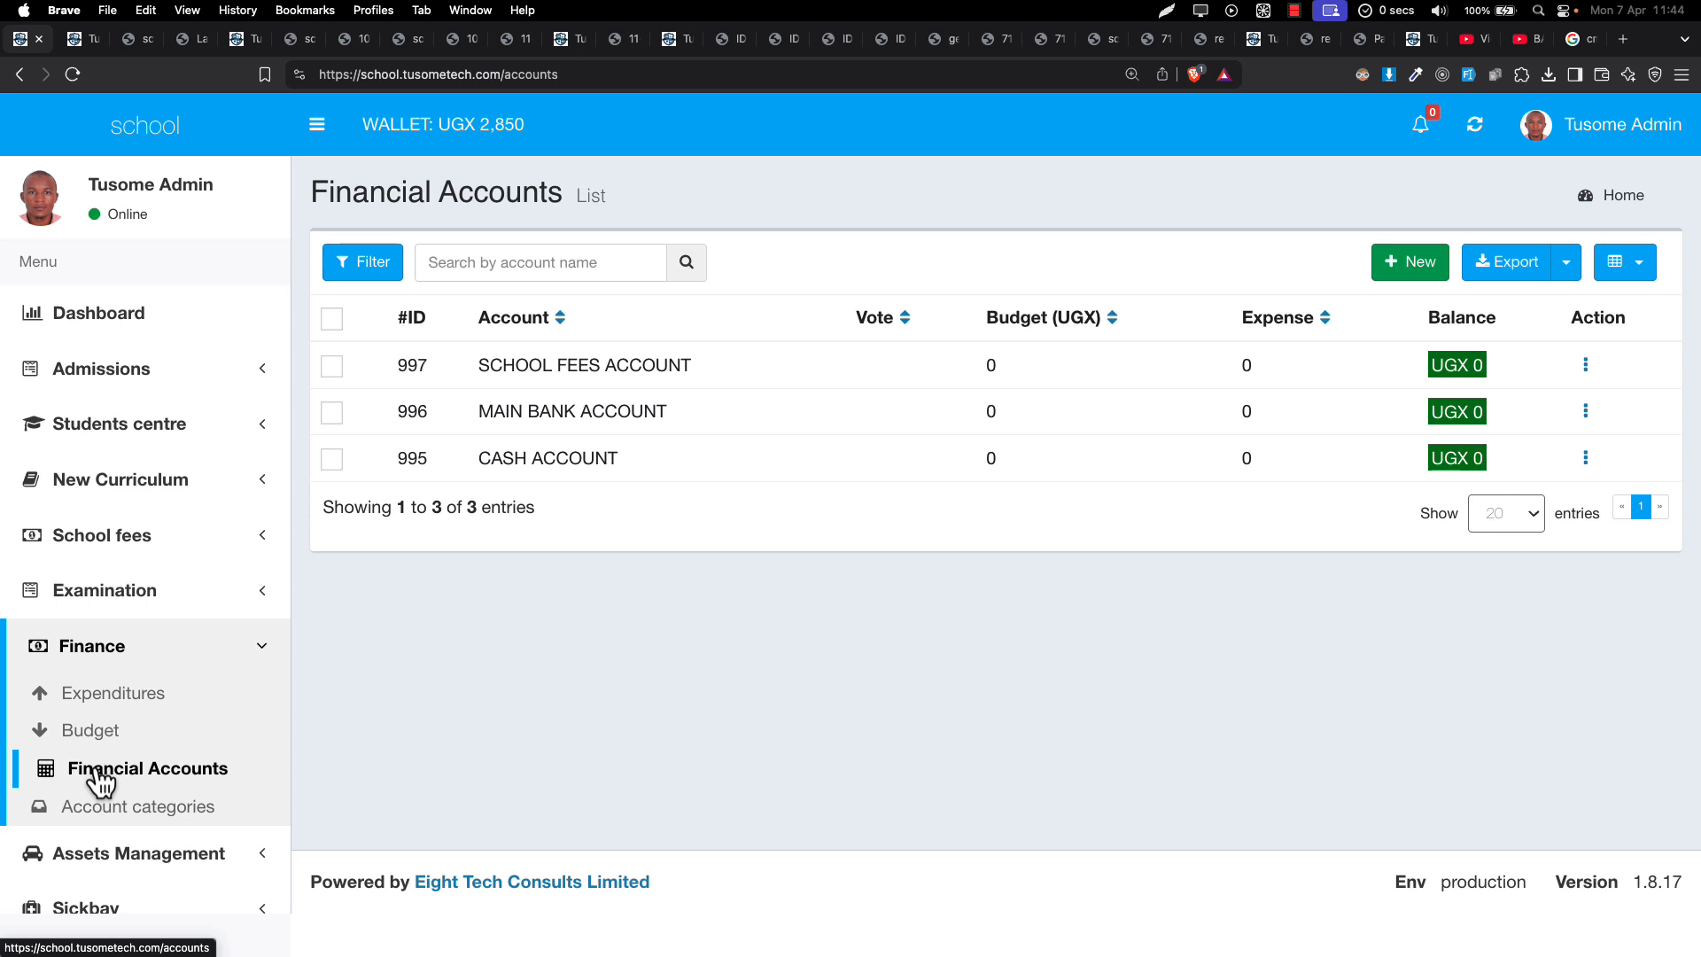
{"action": "left_click", "coordinate": [40, 810]}
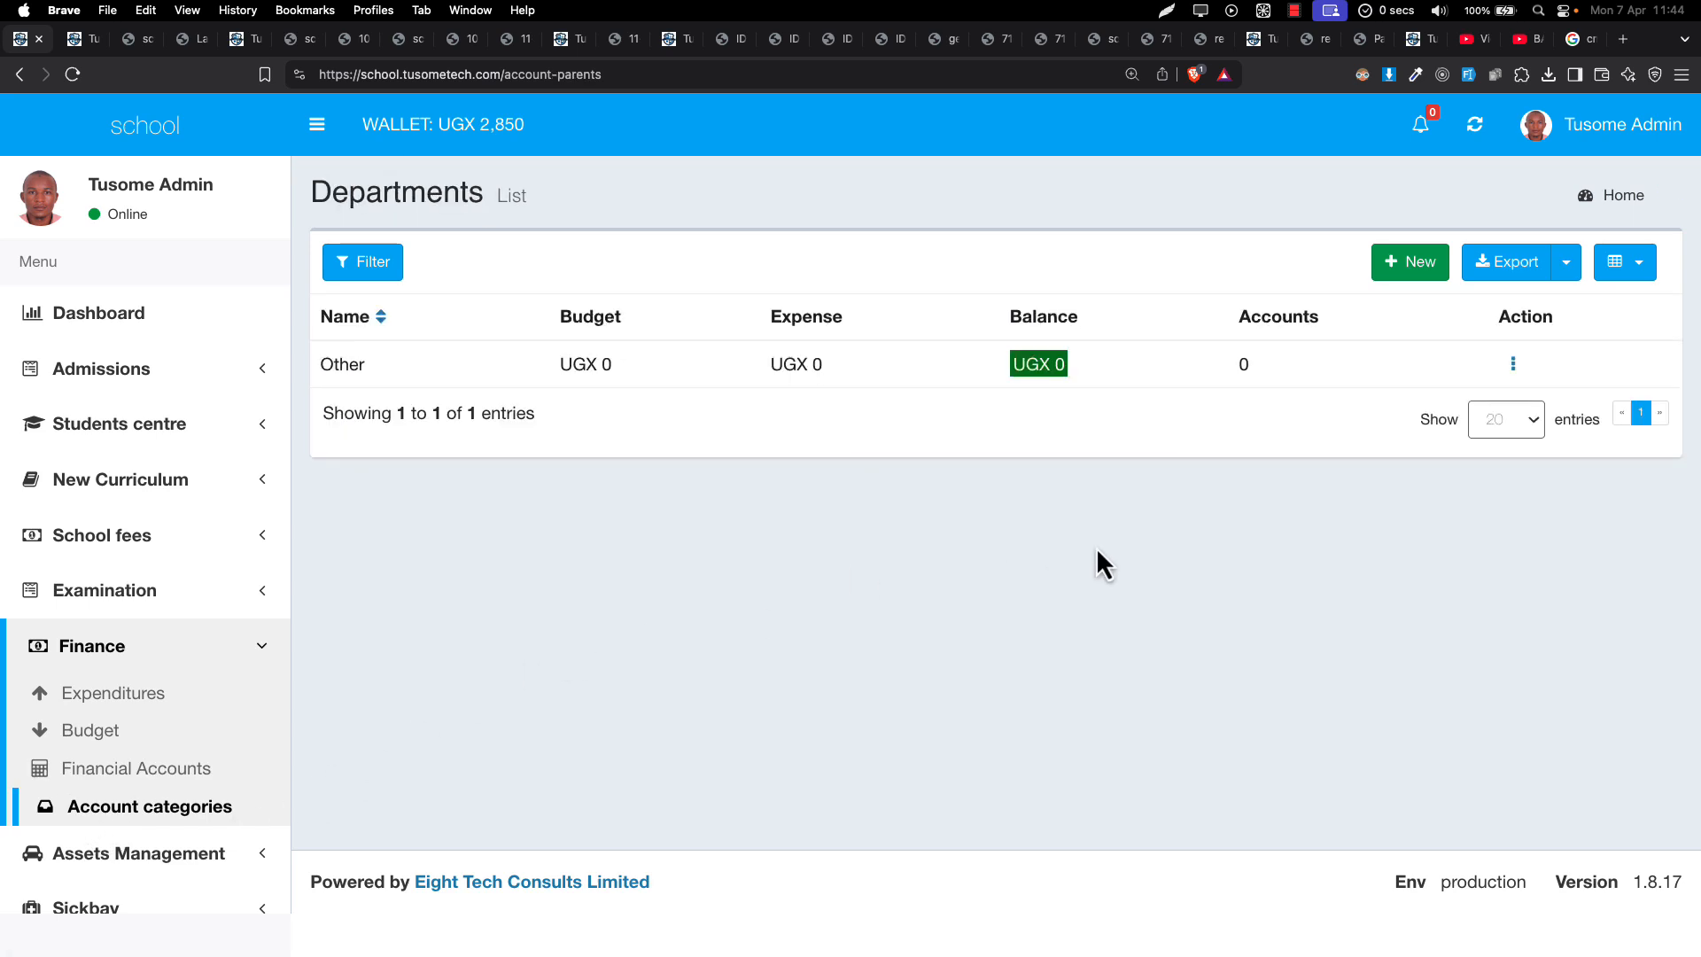
{"action": "left_click", "coordinate": [1415, 266]}
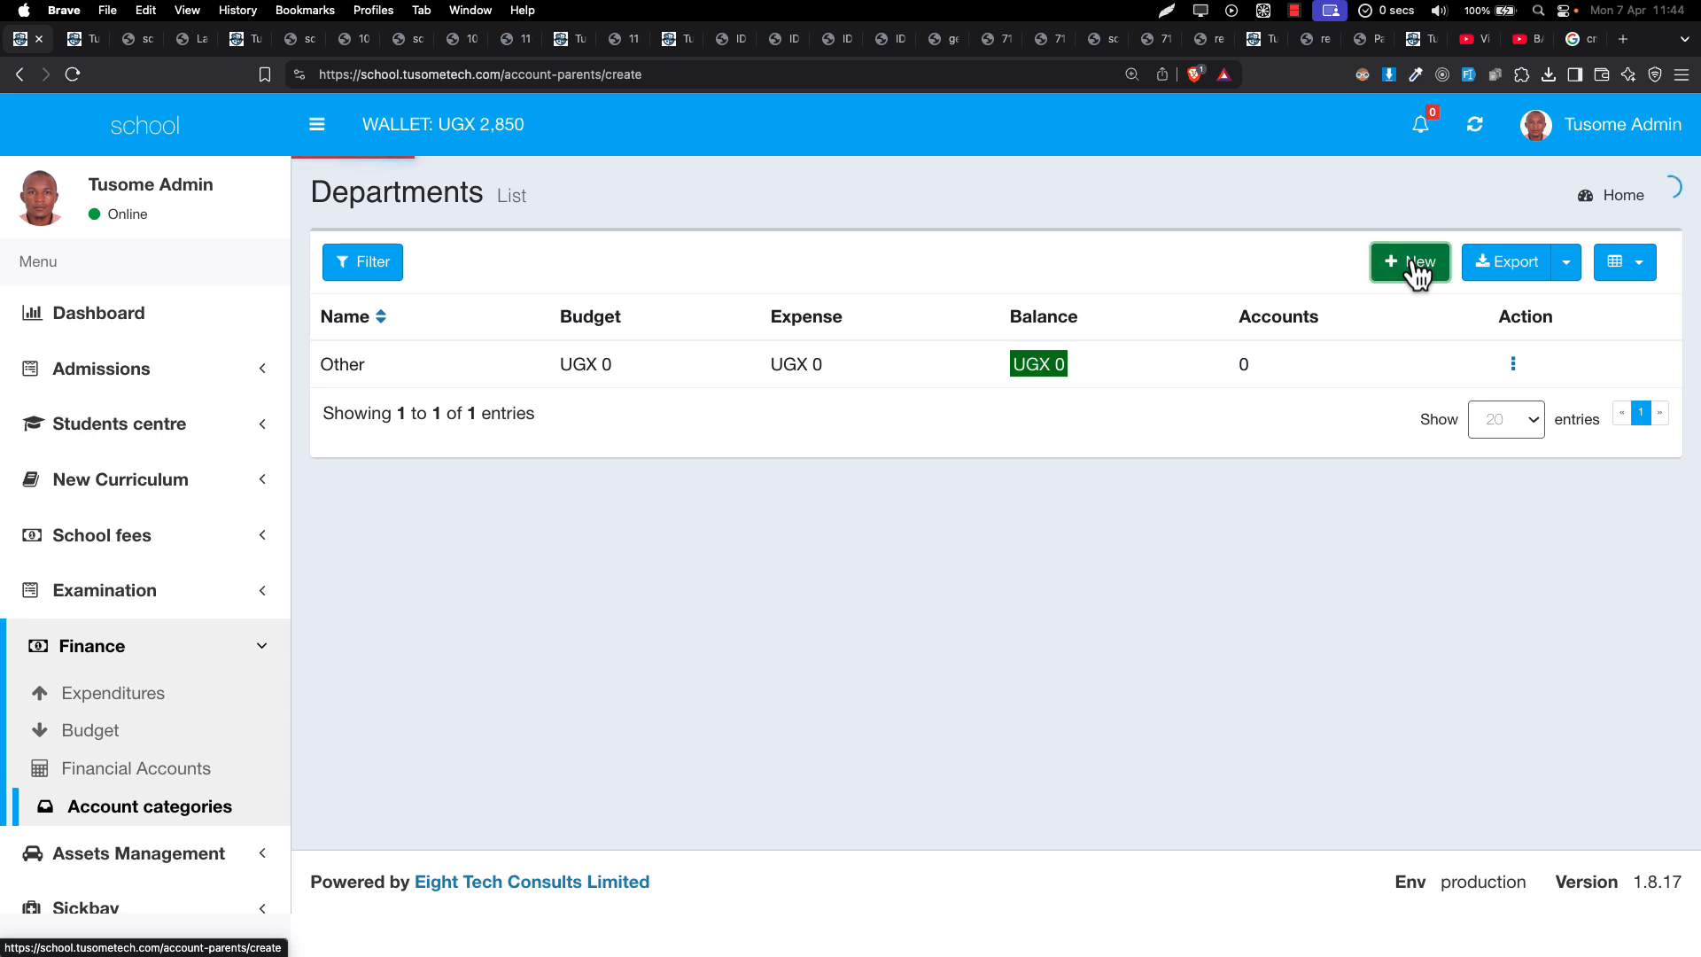
{"action": "left_click", "coordinate": [816, 329]}
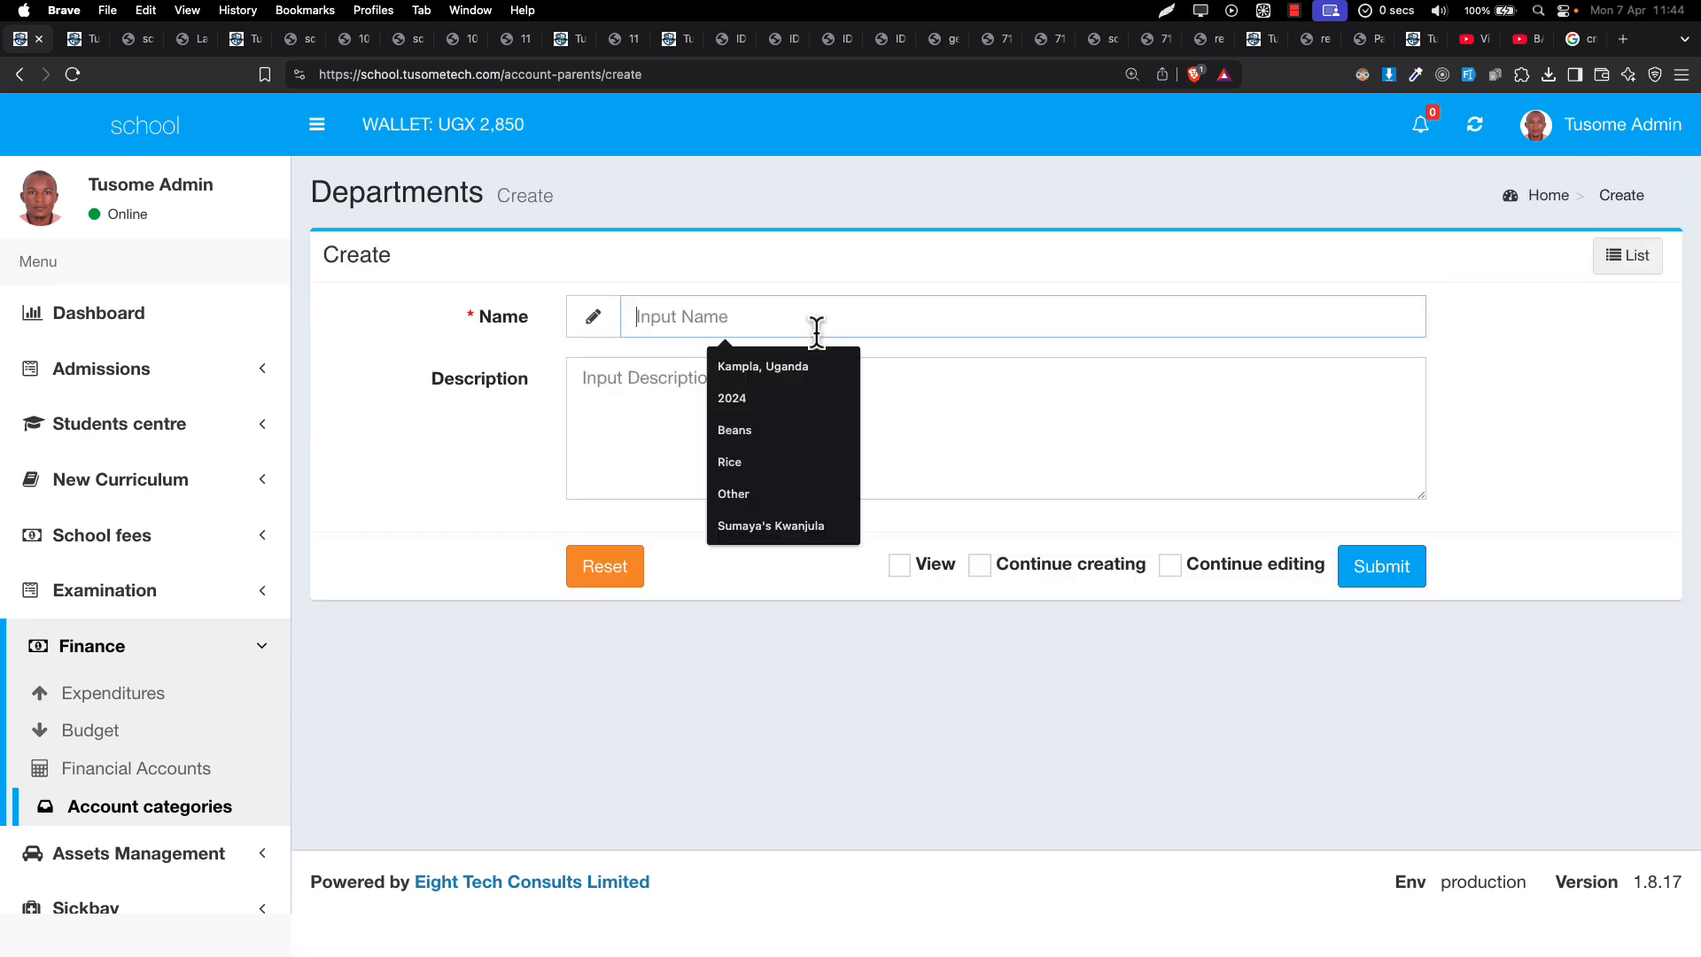
{"action": "type", "text": "Welfw"}
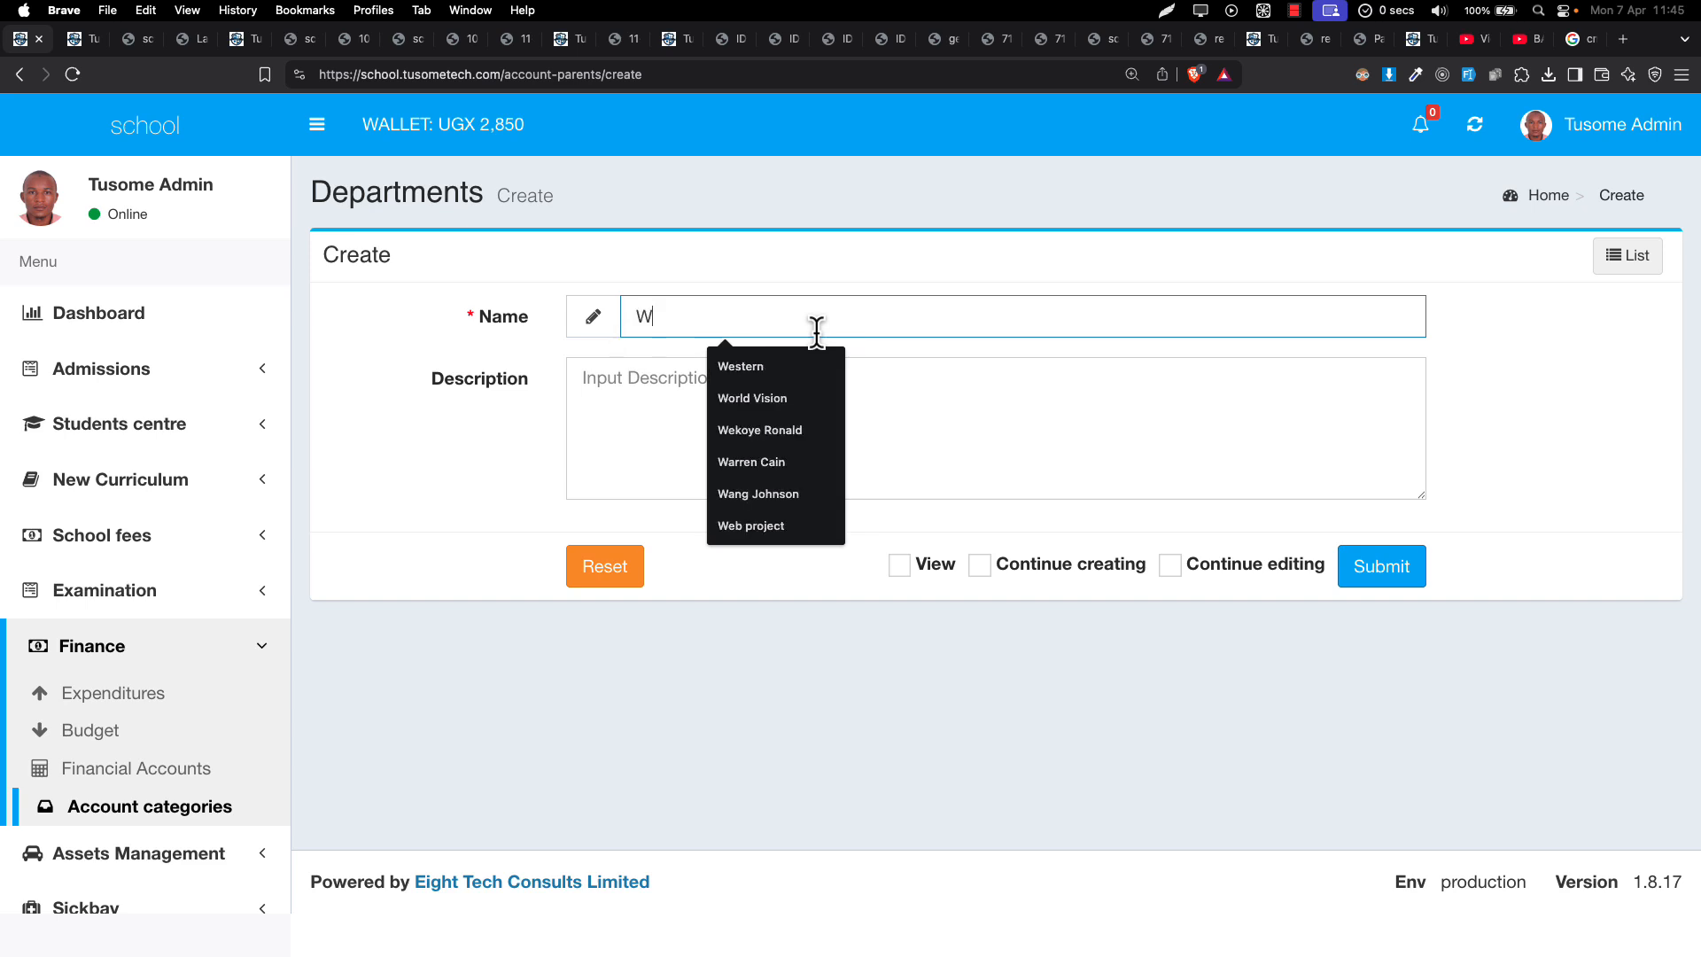
{"action": "key", "text": "BackSpace"}
{"action": "key", "text": "BackSpace"}
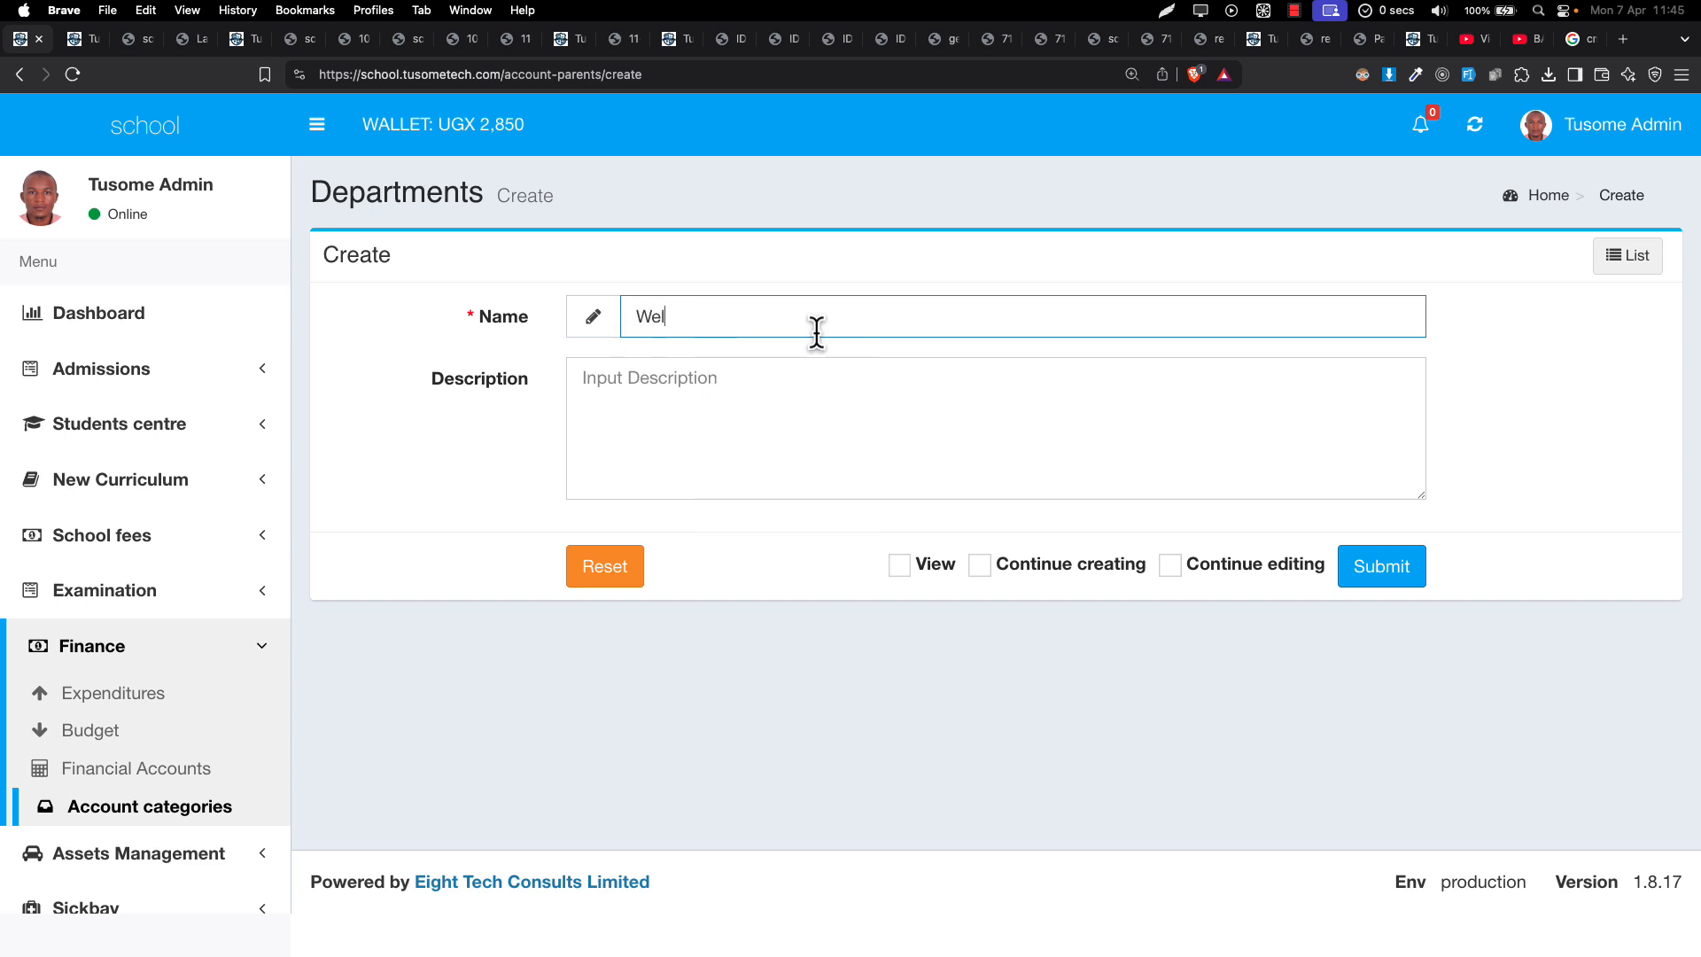
{"action": "type", "text": "fare"}
{"action": "type", "text": "School"}
{"action": "key", "text": "super+shift+Left"}
{"action": "key", "text": "BackSpace"}
{"action": "key", "text": "Return"}
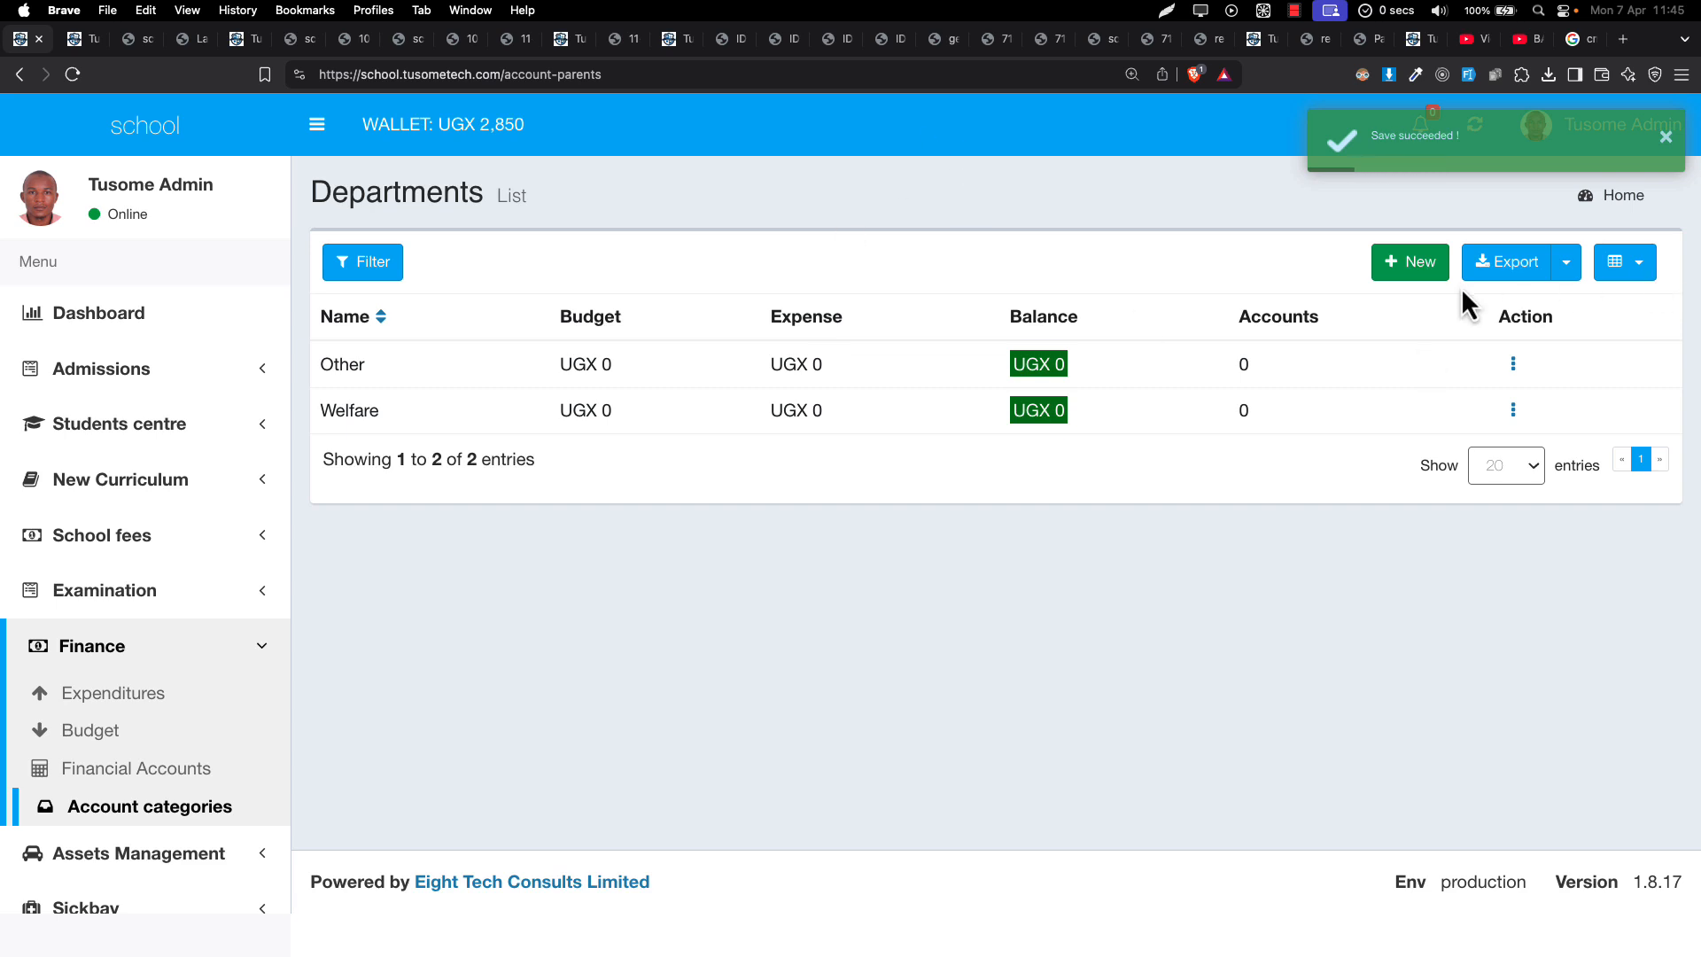
Step: Add another account category named "Transport and Fuel" and save it
{"action": "left_click", "coordinate": [1435, 276]}
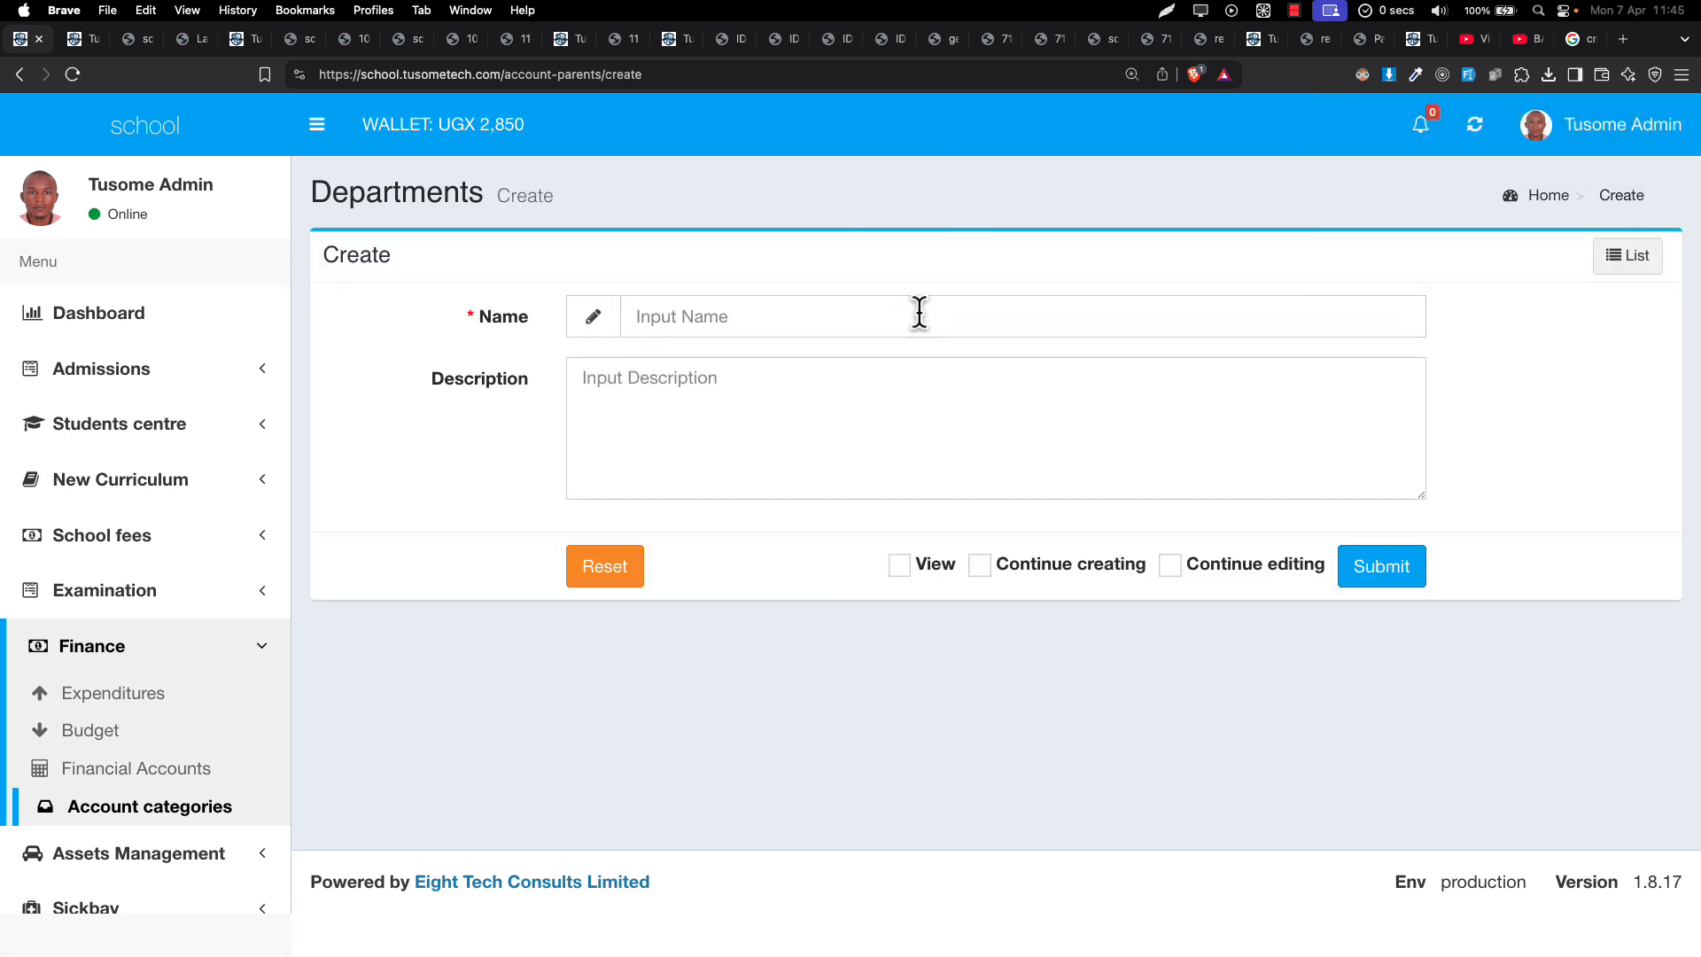
{"action": "left_click", "coordinate": [919, 315]}
{"action": "type", "text": "Tr"}
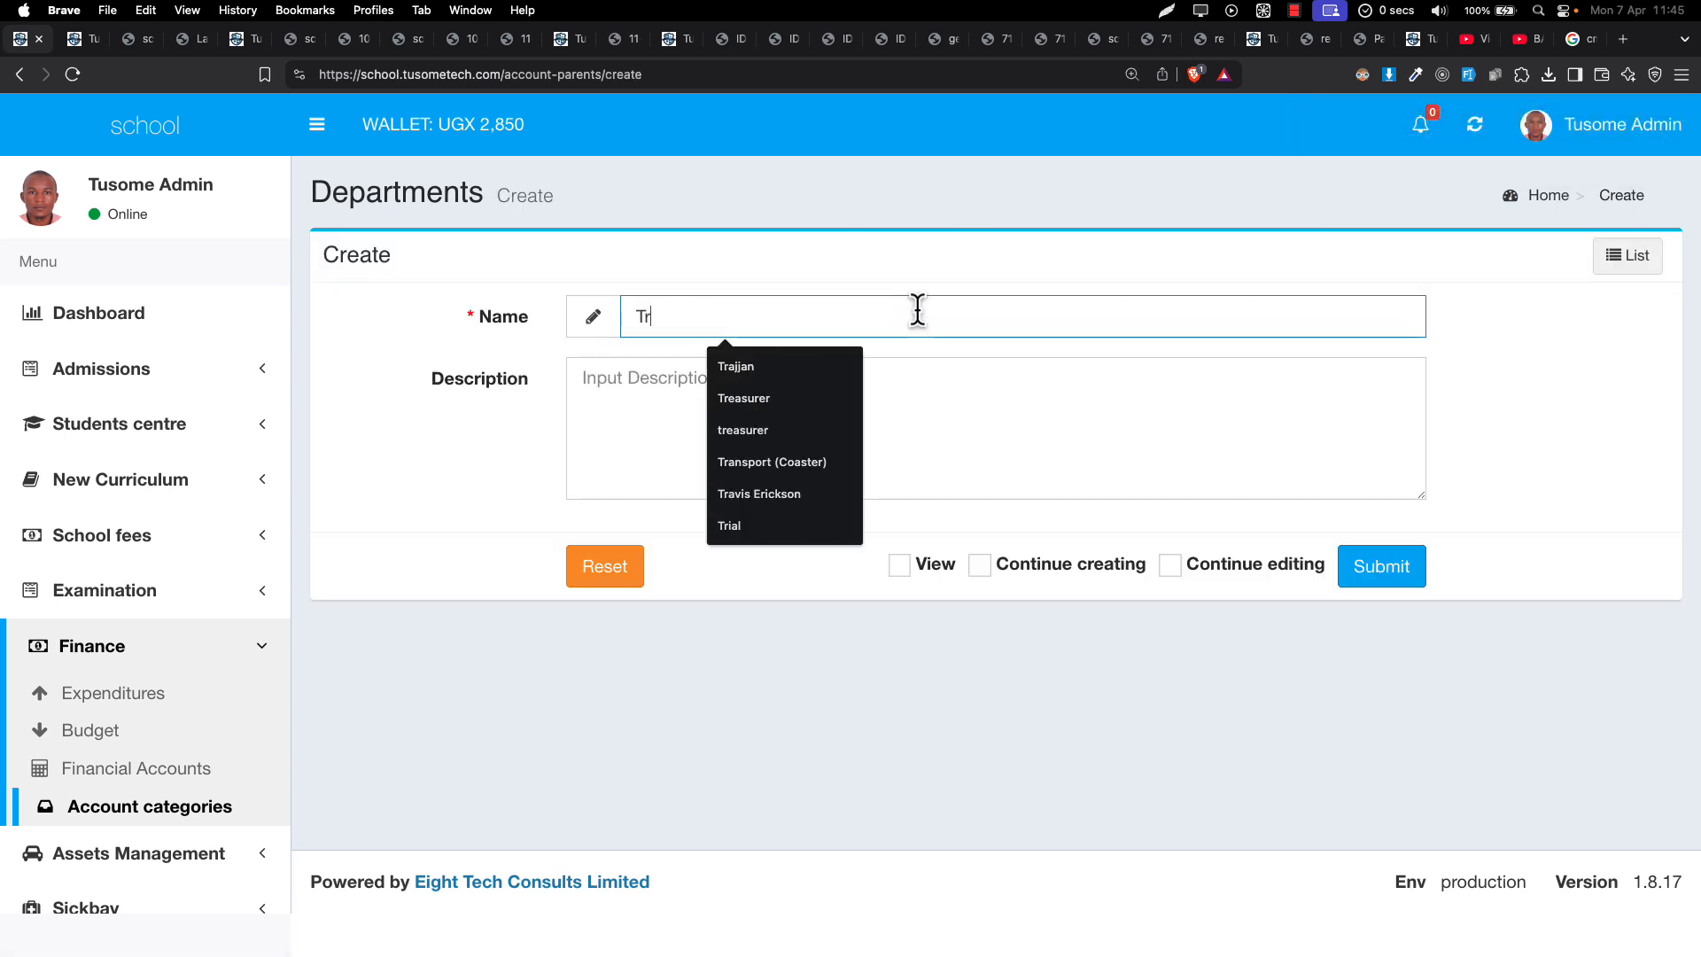
{"action": "type", "text": "ansp"}
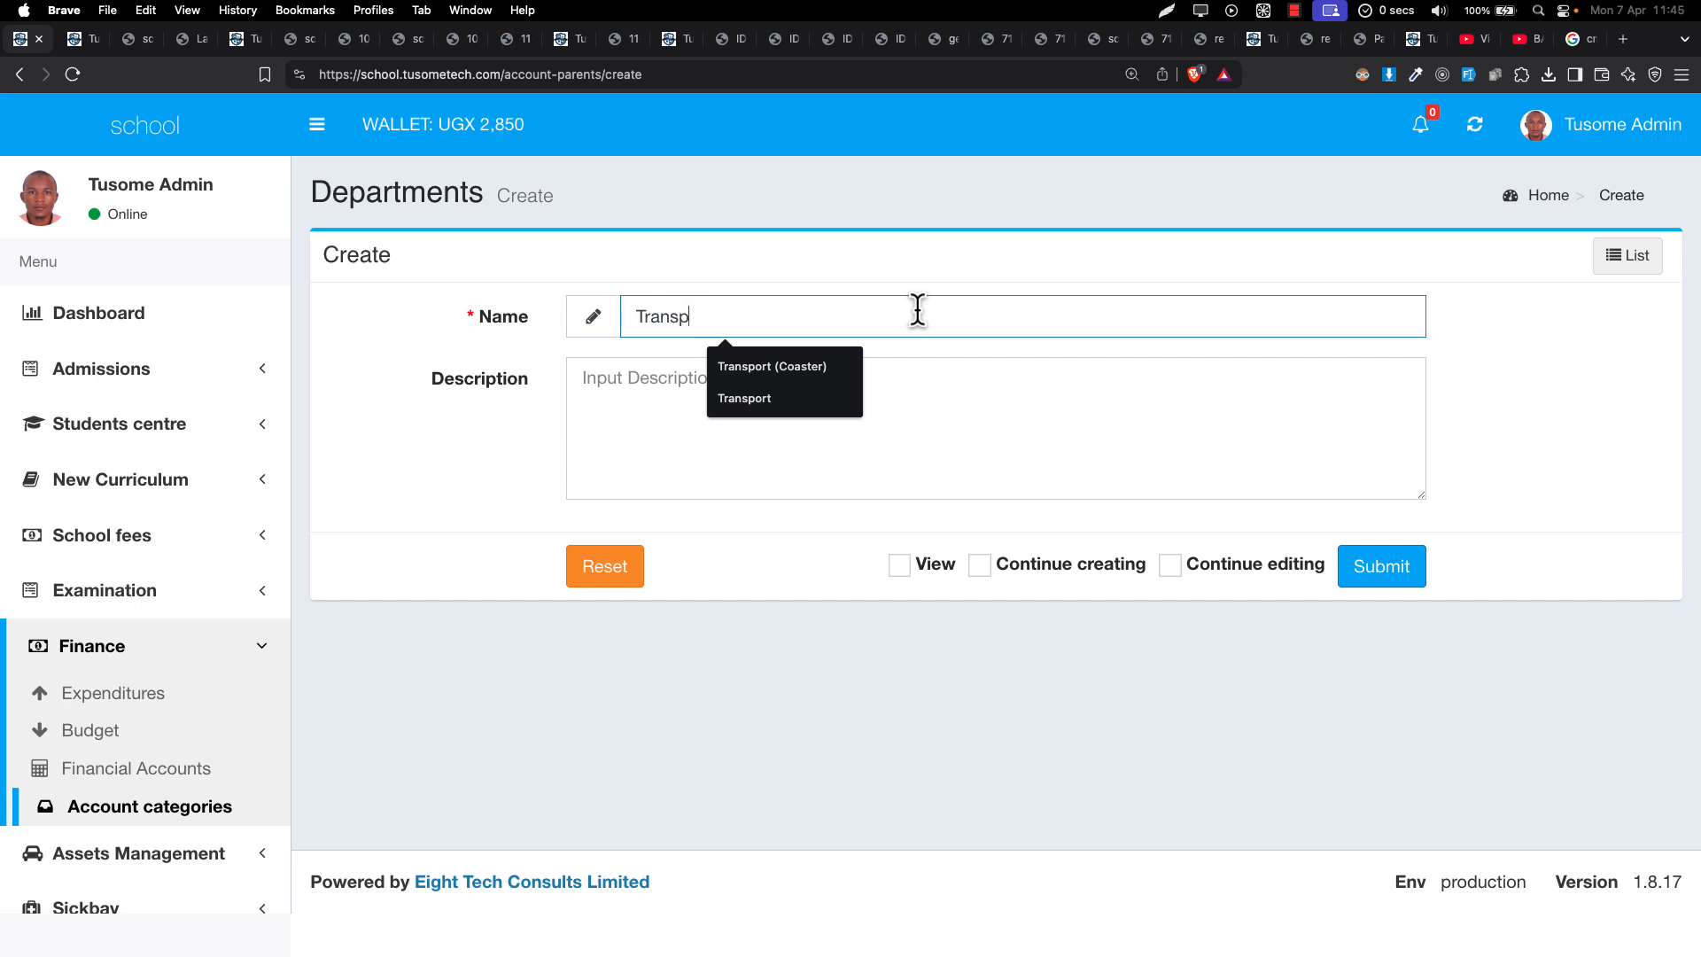
{"action": "type", "text": "ort and Fuel"}
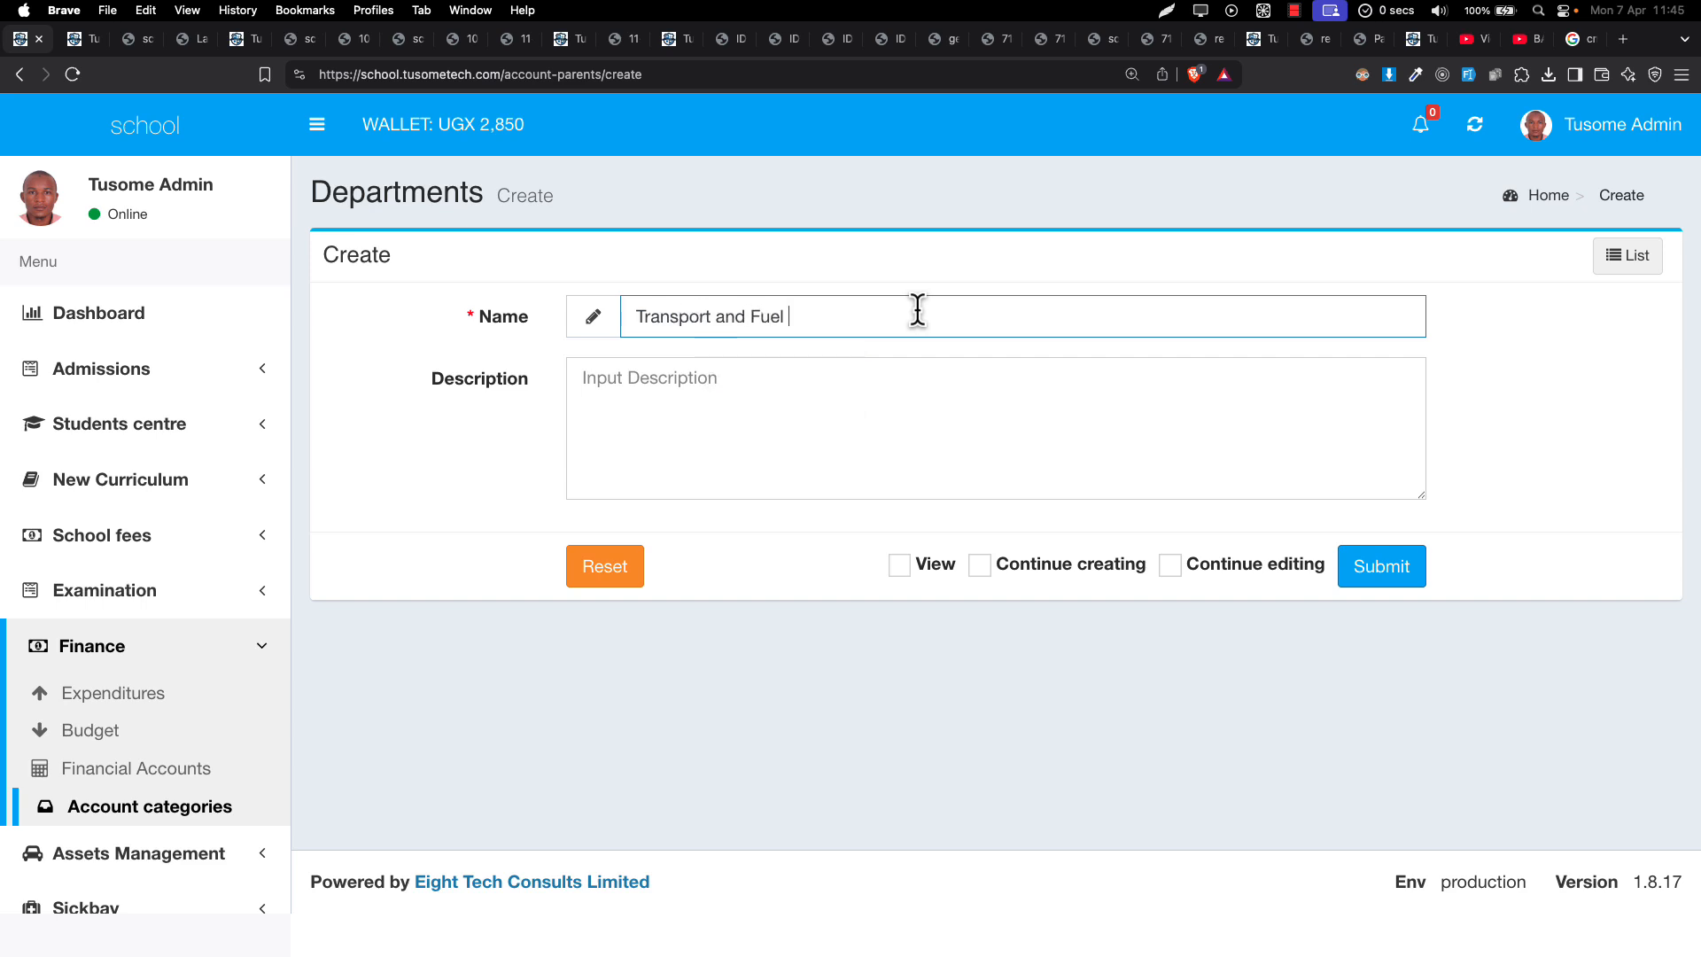
{"action": "key", "text": "Return"}
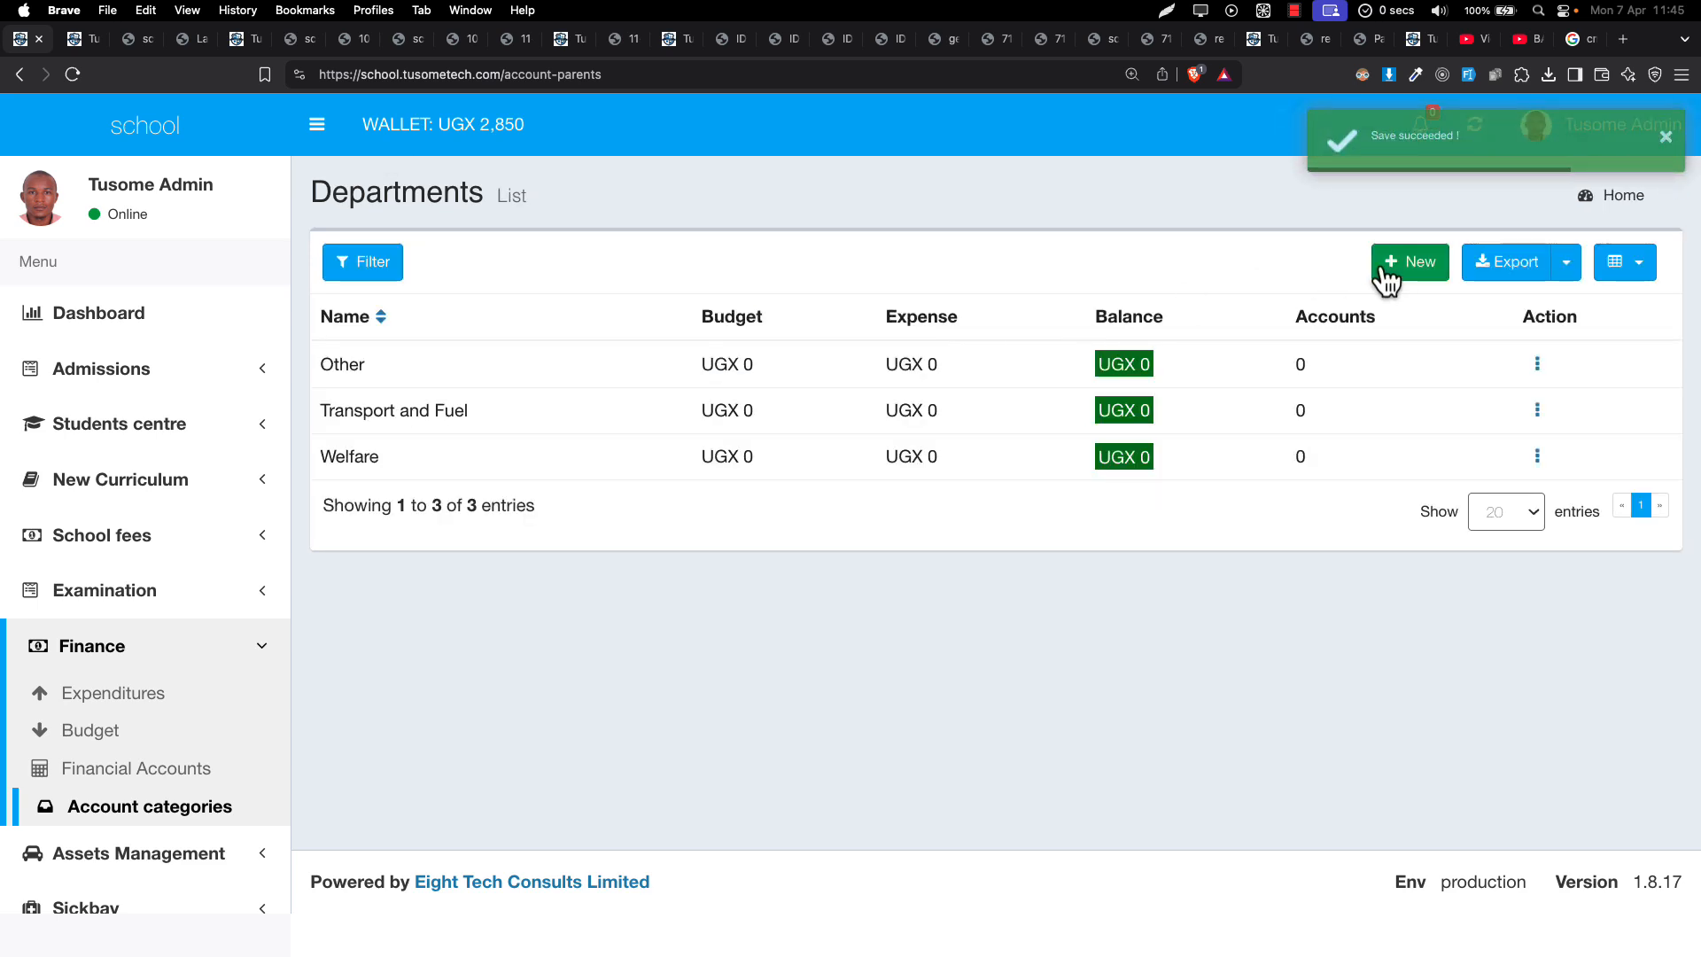
Step: Add a third account category named "Food" and save it
{"action": "left_click", "coordinate": [1390, 270]}
{"action": "left_click", "coordinate": [853, 317]}
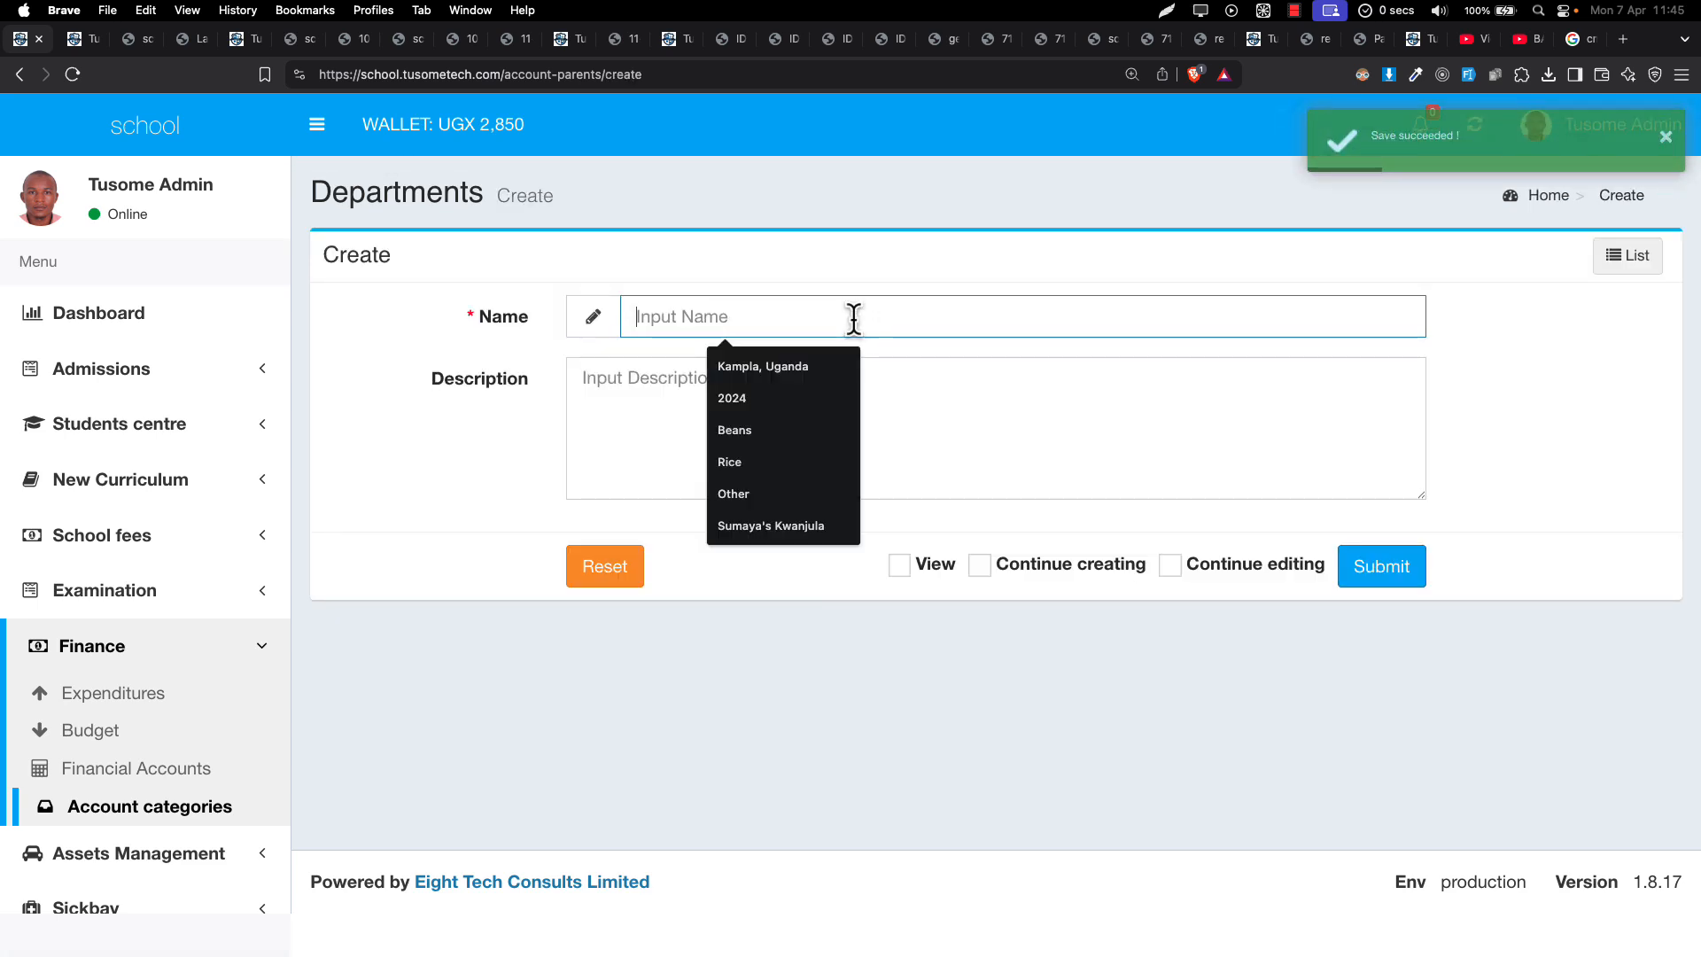
{"action": "type", "text": "Kitech"}
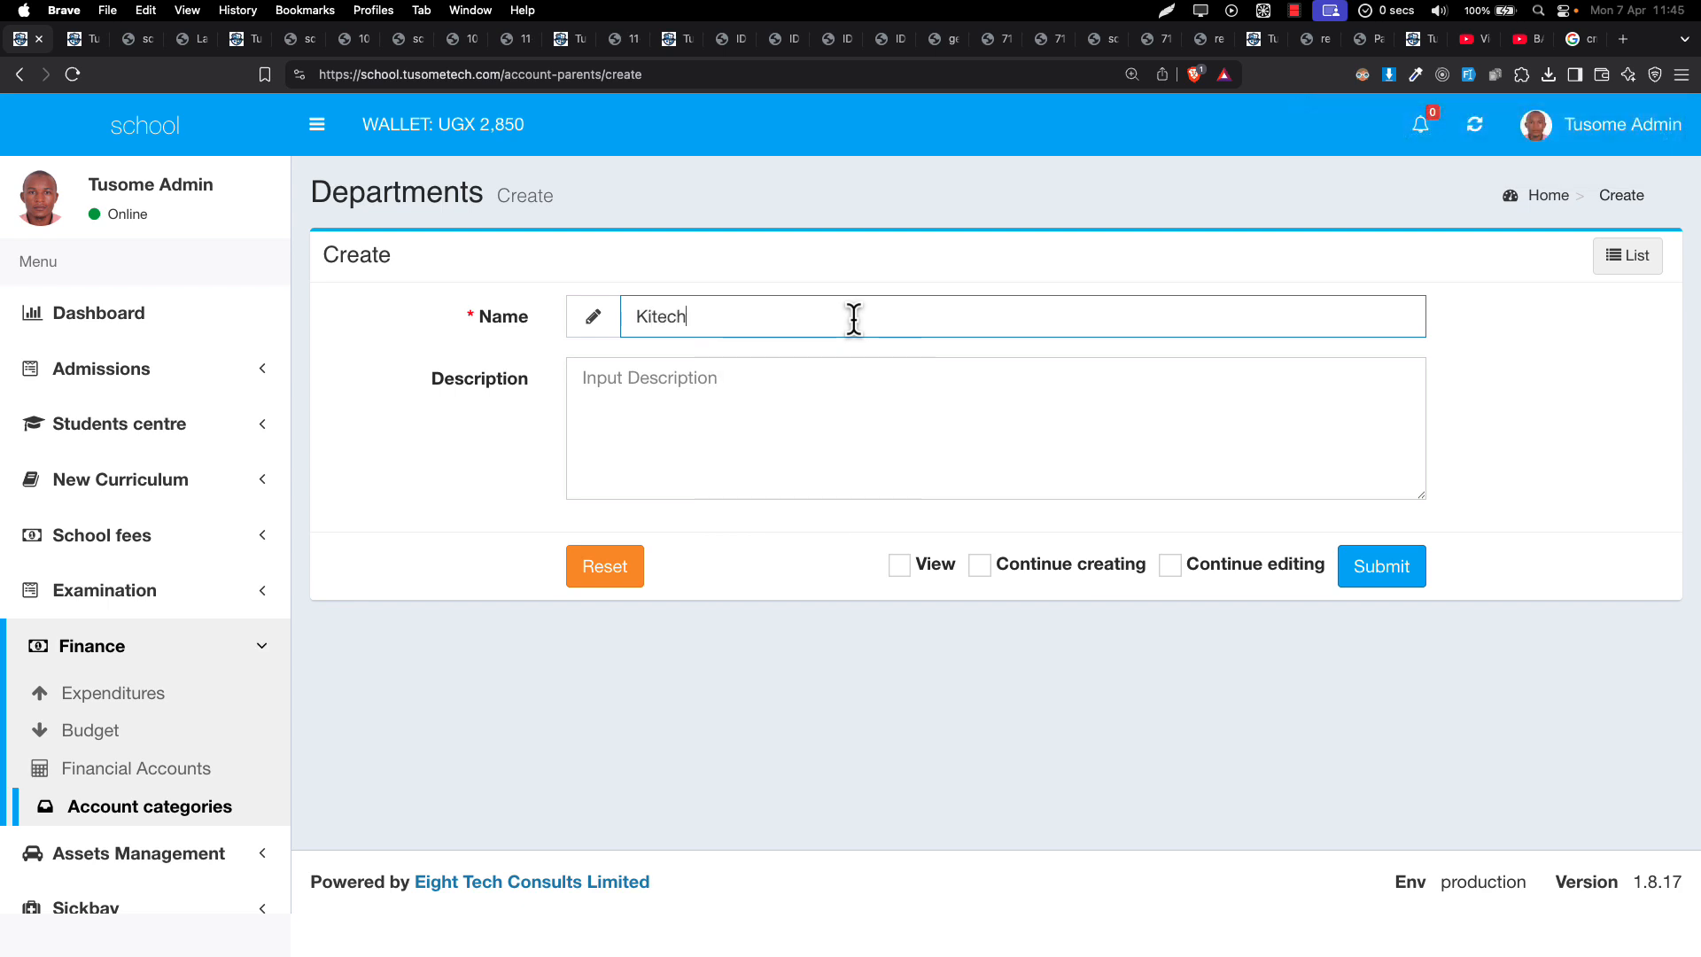
{"action": "key", "text": "BackSpace"}
{"action": "key", "text": "BackSpace"}
{"action": "key", "text": "BackSpace"}
{"action": "key", "text": "BackSpace"}
{"action": "key", "text": "BackSpace"}
{"action": "key", "text": "BackSpace"}
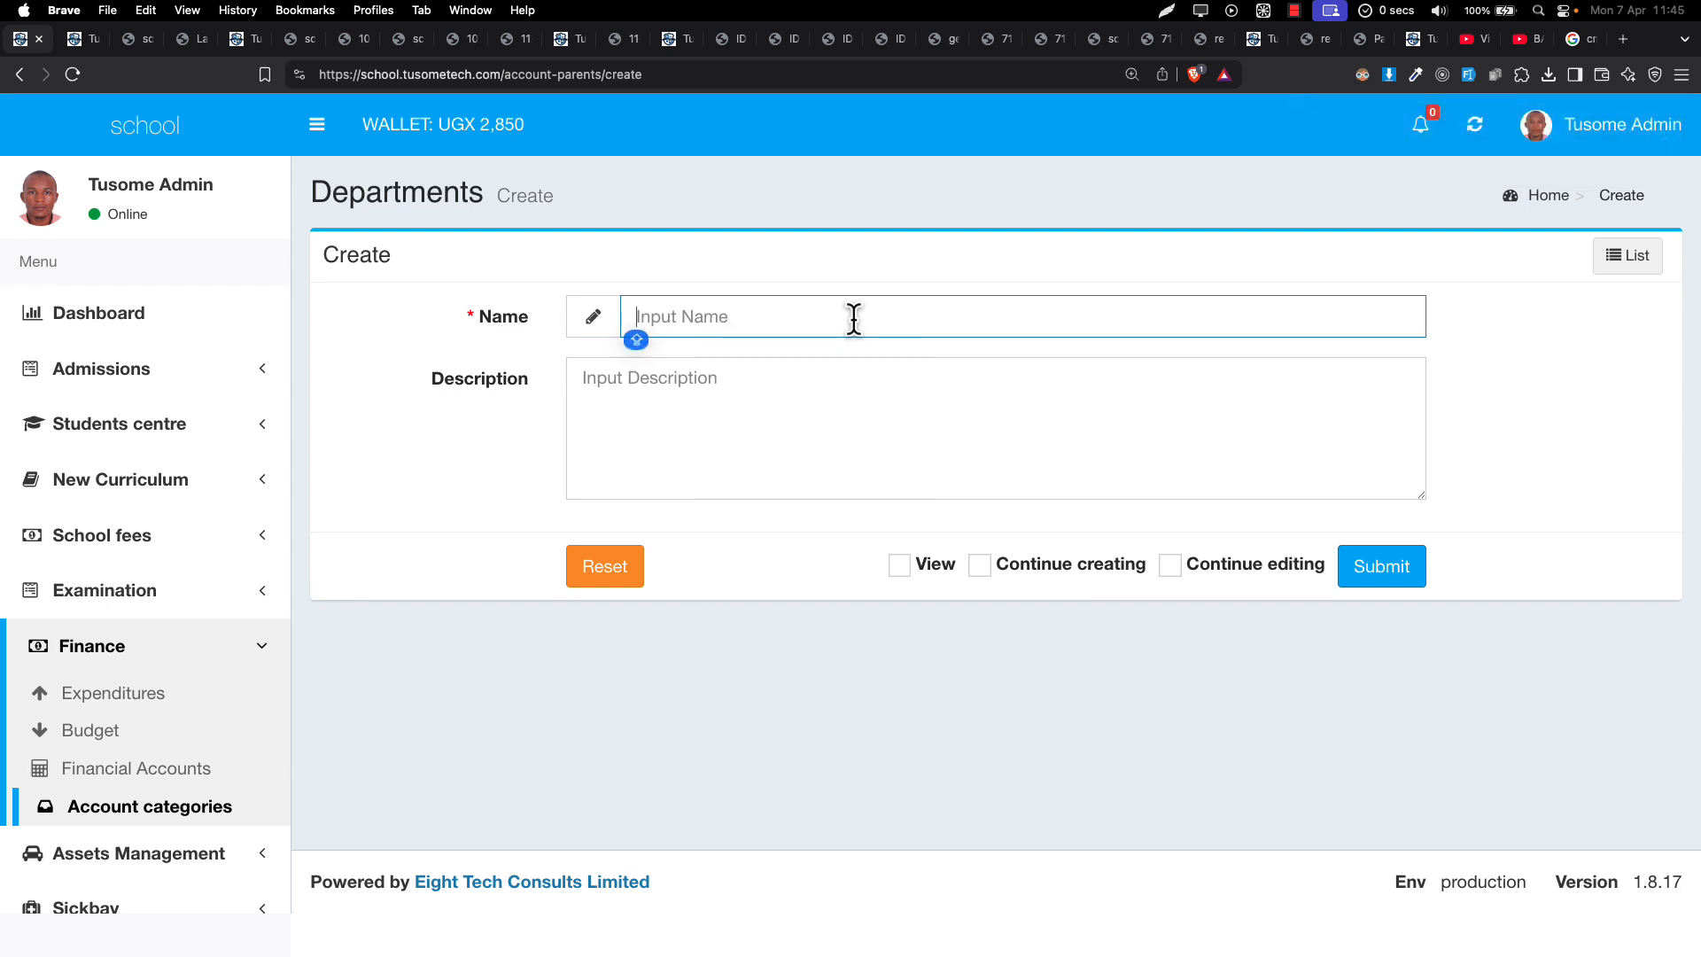
{"action": "type", "text": "Food"}
{"action": "key", "text": "Return"}
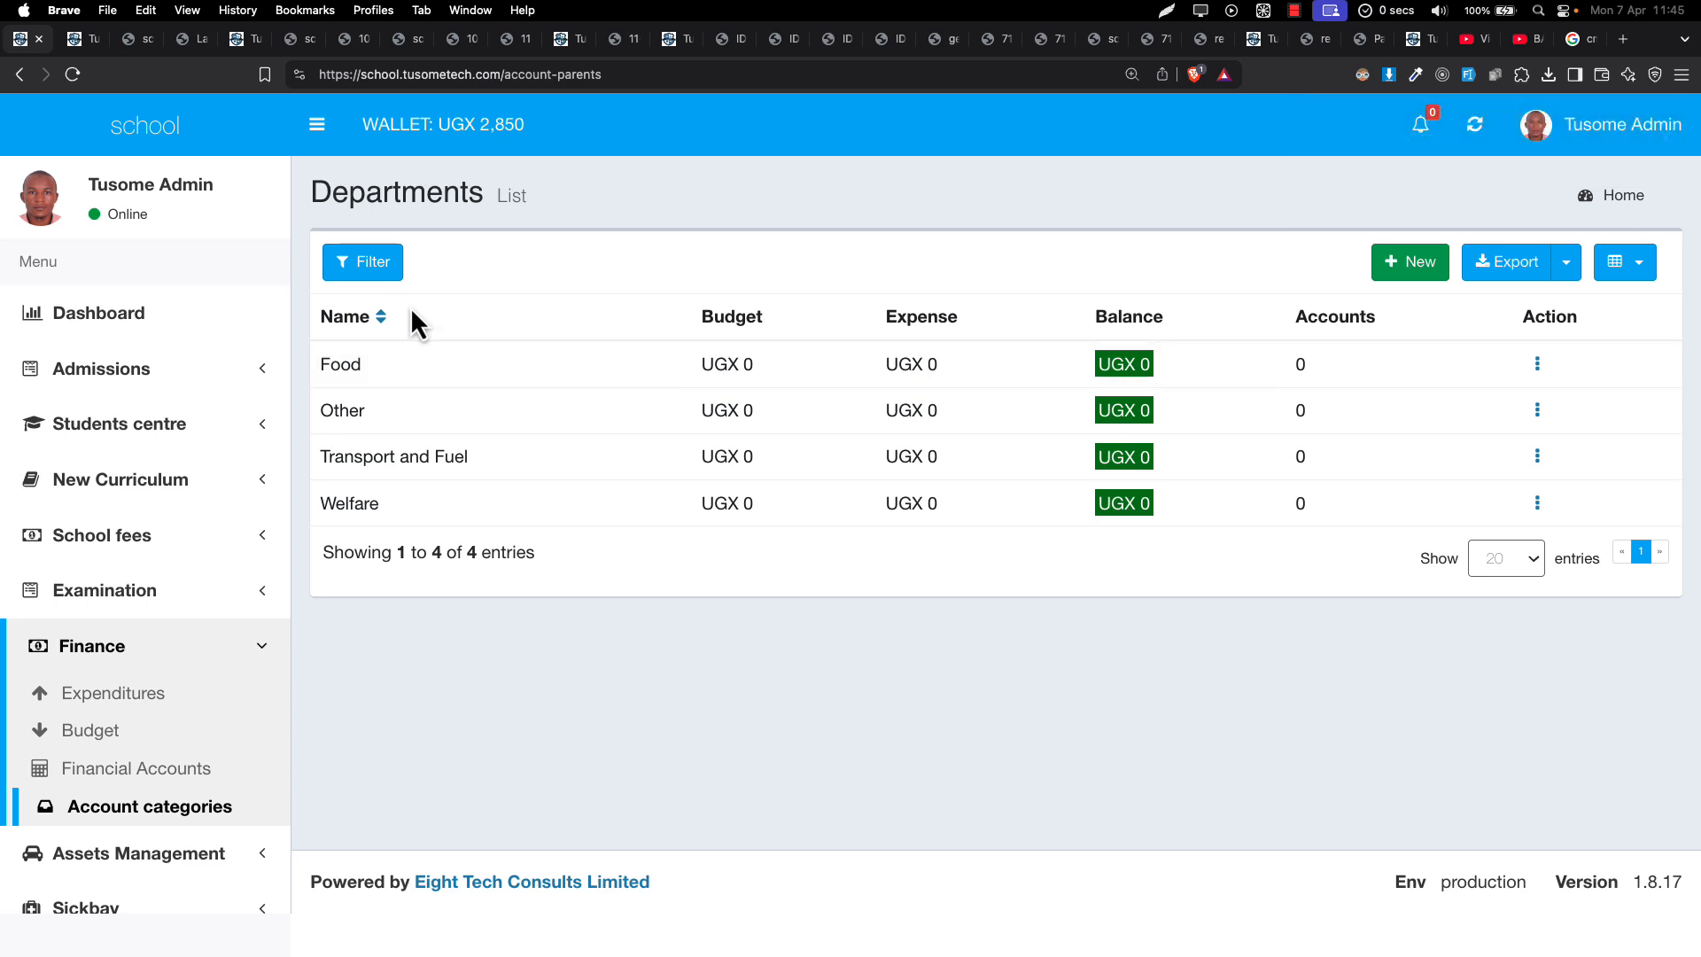
Step: Start a new financial account named "Rice" and assign it to the Food department
{"action": "left_click_drag", "start_coordinate": [320, 363], "coordinate": [384, 500]}
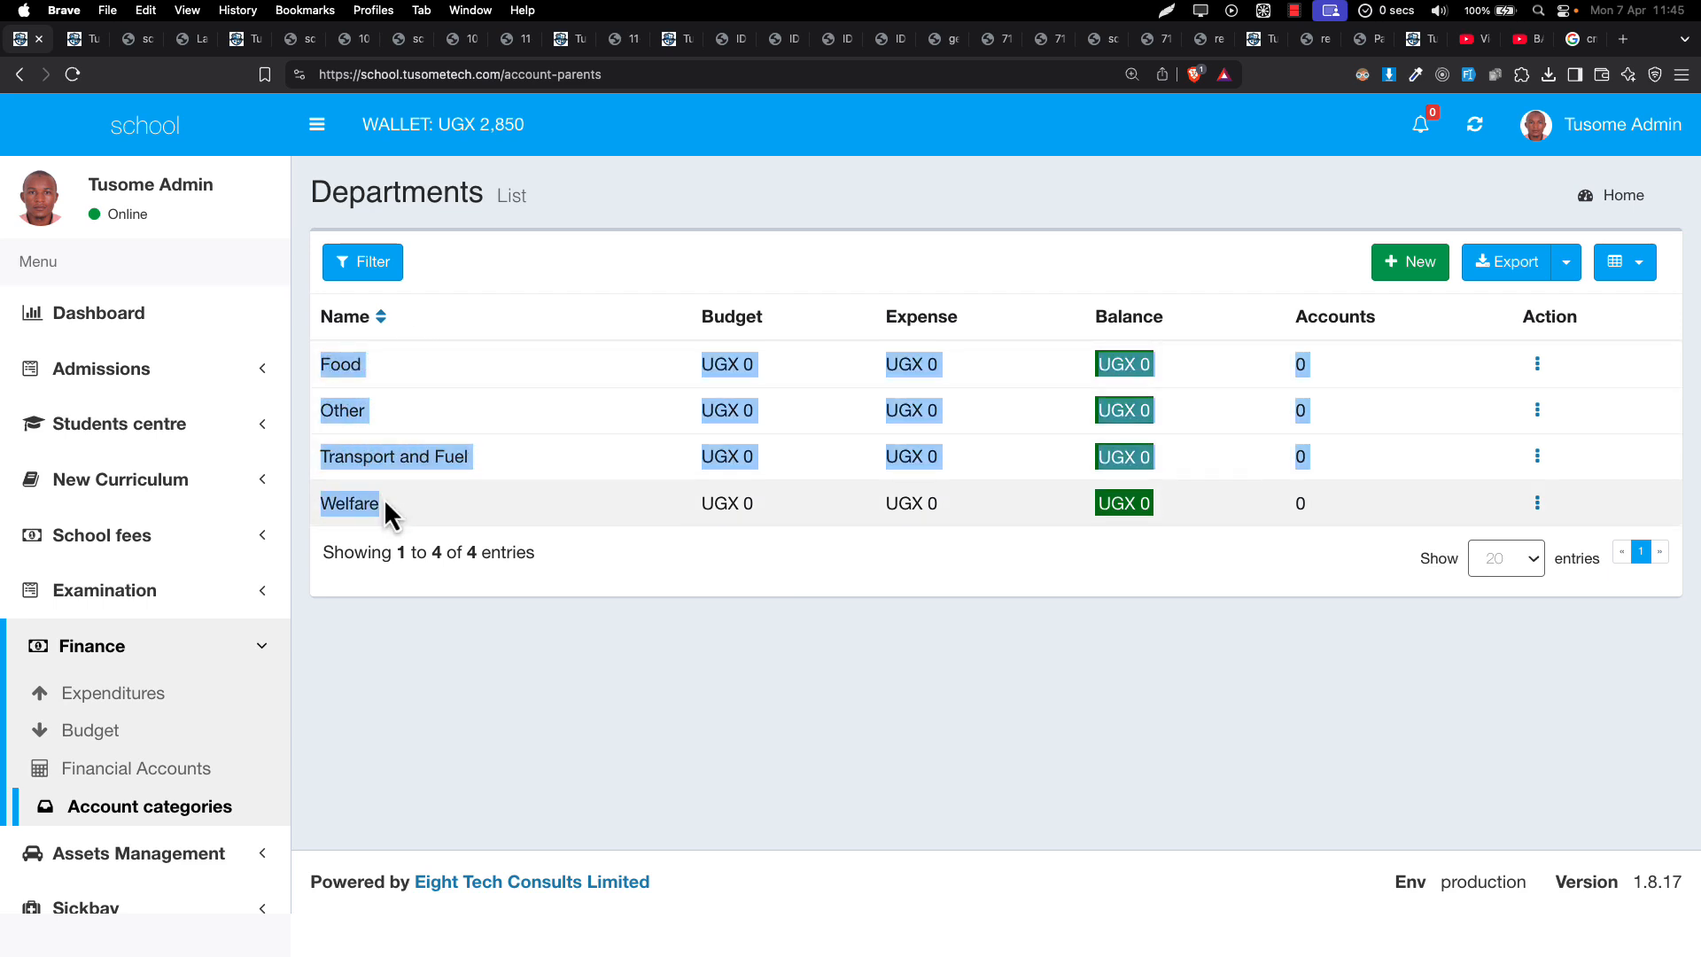
{"action": "left_click", "coordinate": [197, 781]}
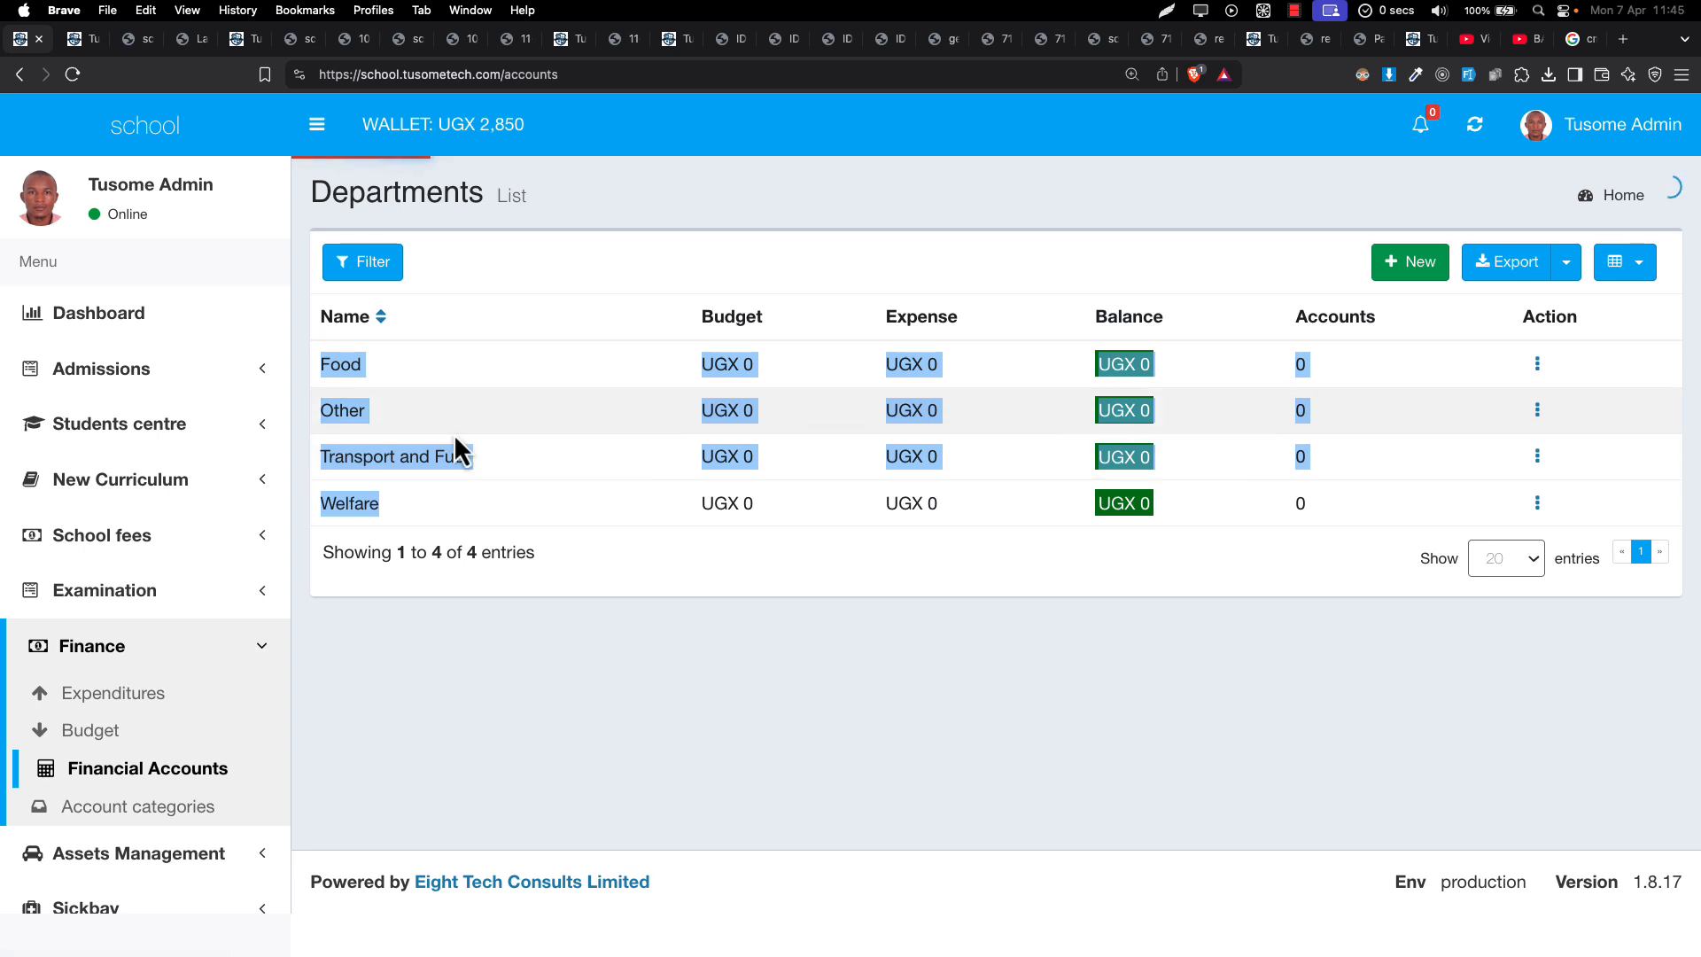
{"action": "left_click", "coordinate": [1410, 262]}
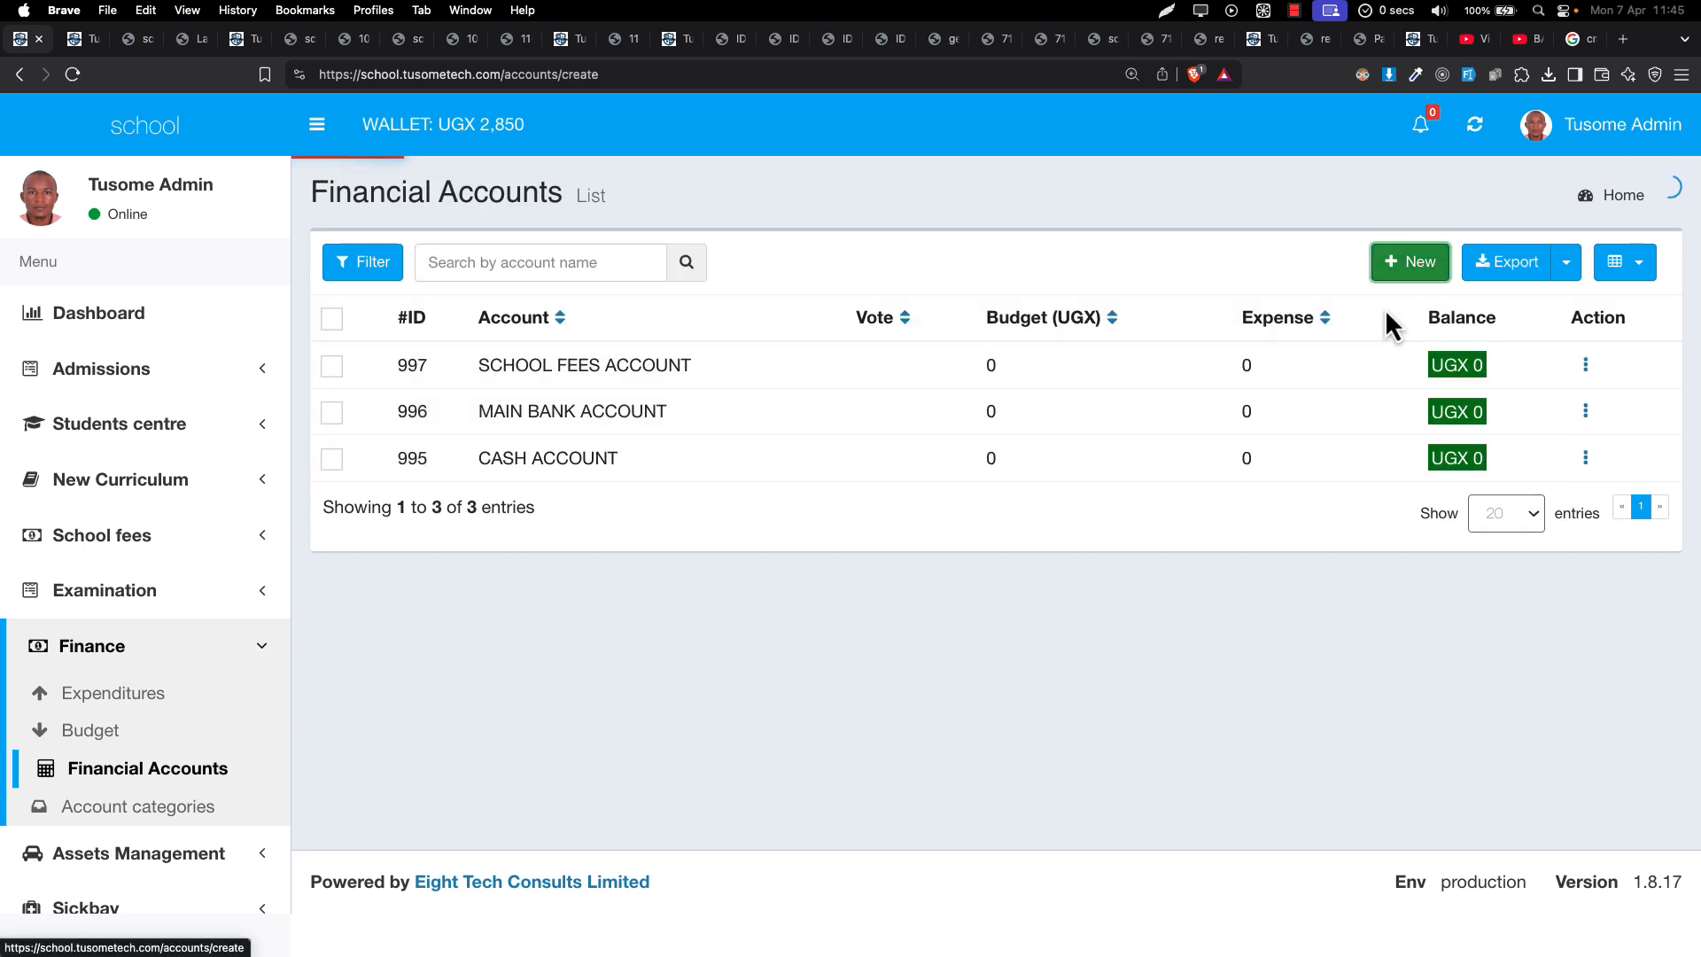
{"action": "left_click", "coordinate": [769, 319]}
{"action": "type", "text": "Rice"}
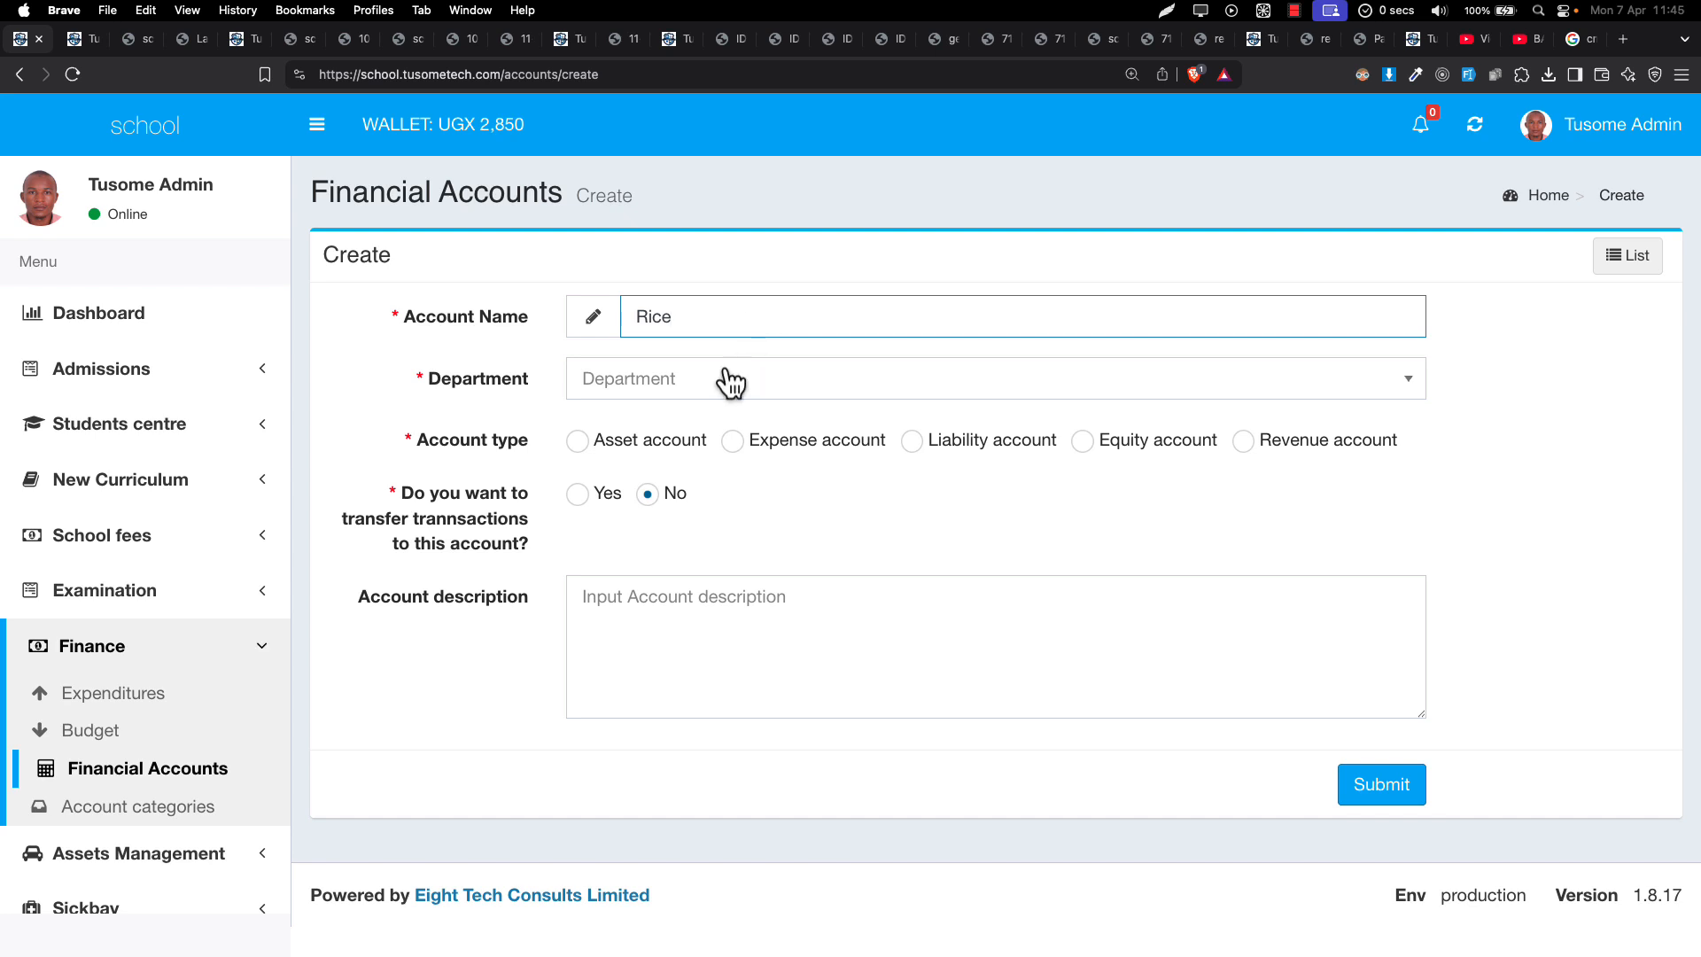
{"action": "left_click", "coordinate": [637, 390]}
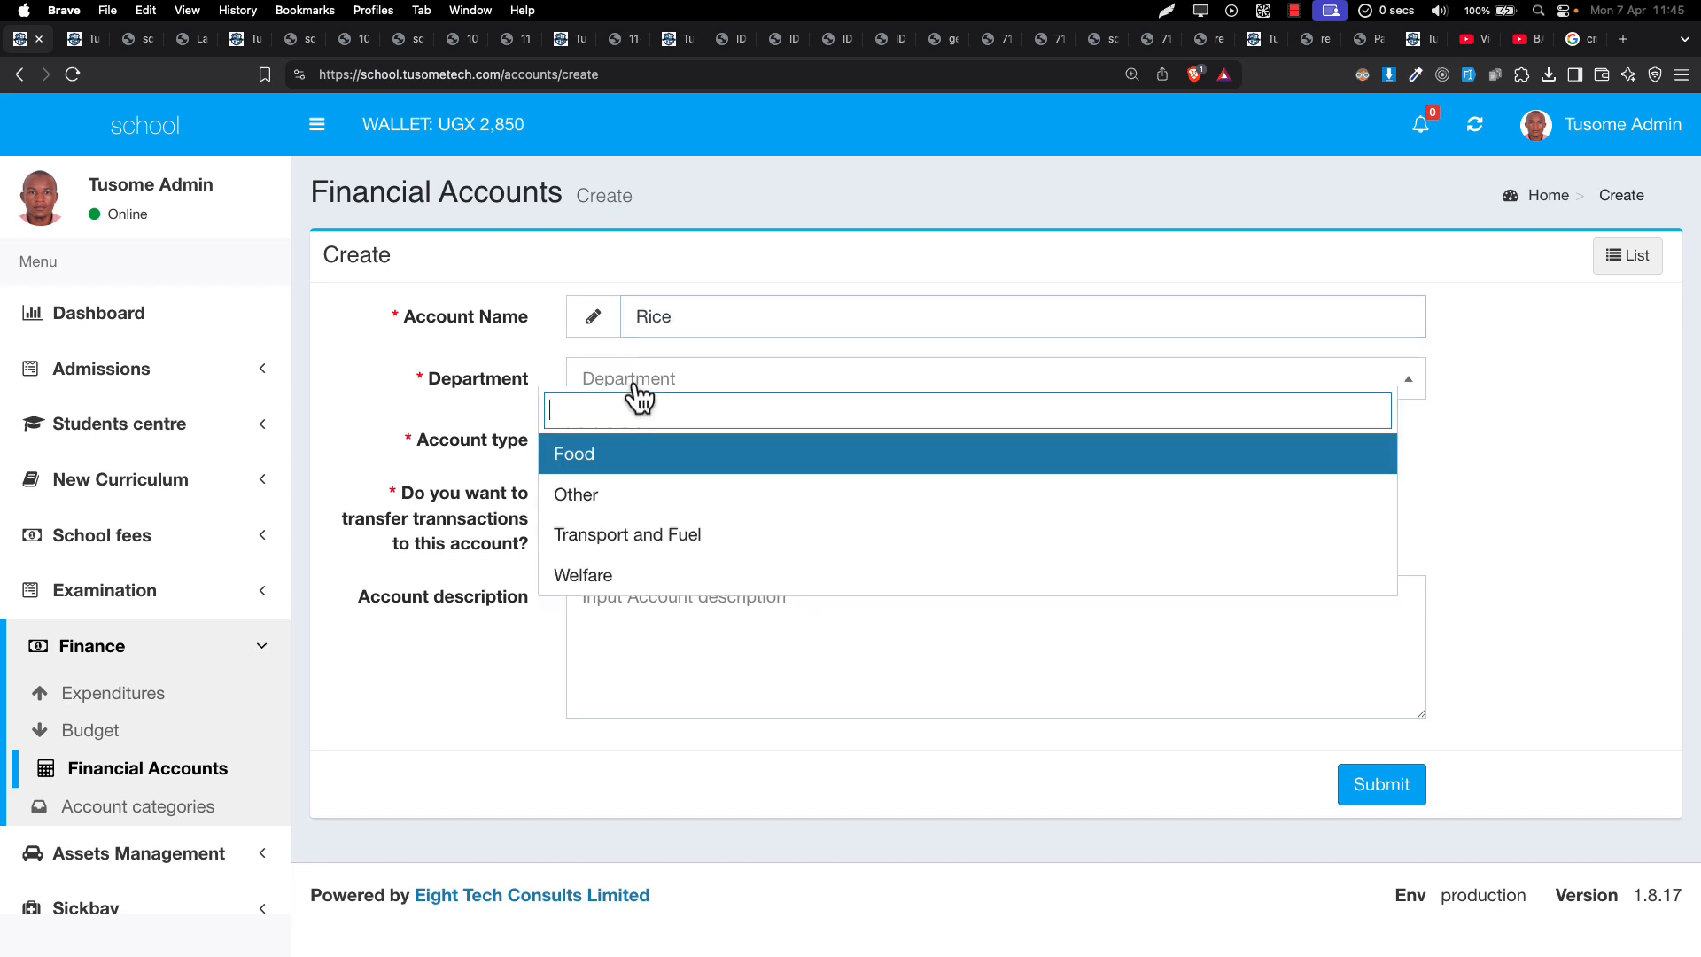
{"action": "left_click", "coordinate": [608, 454]}
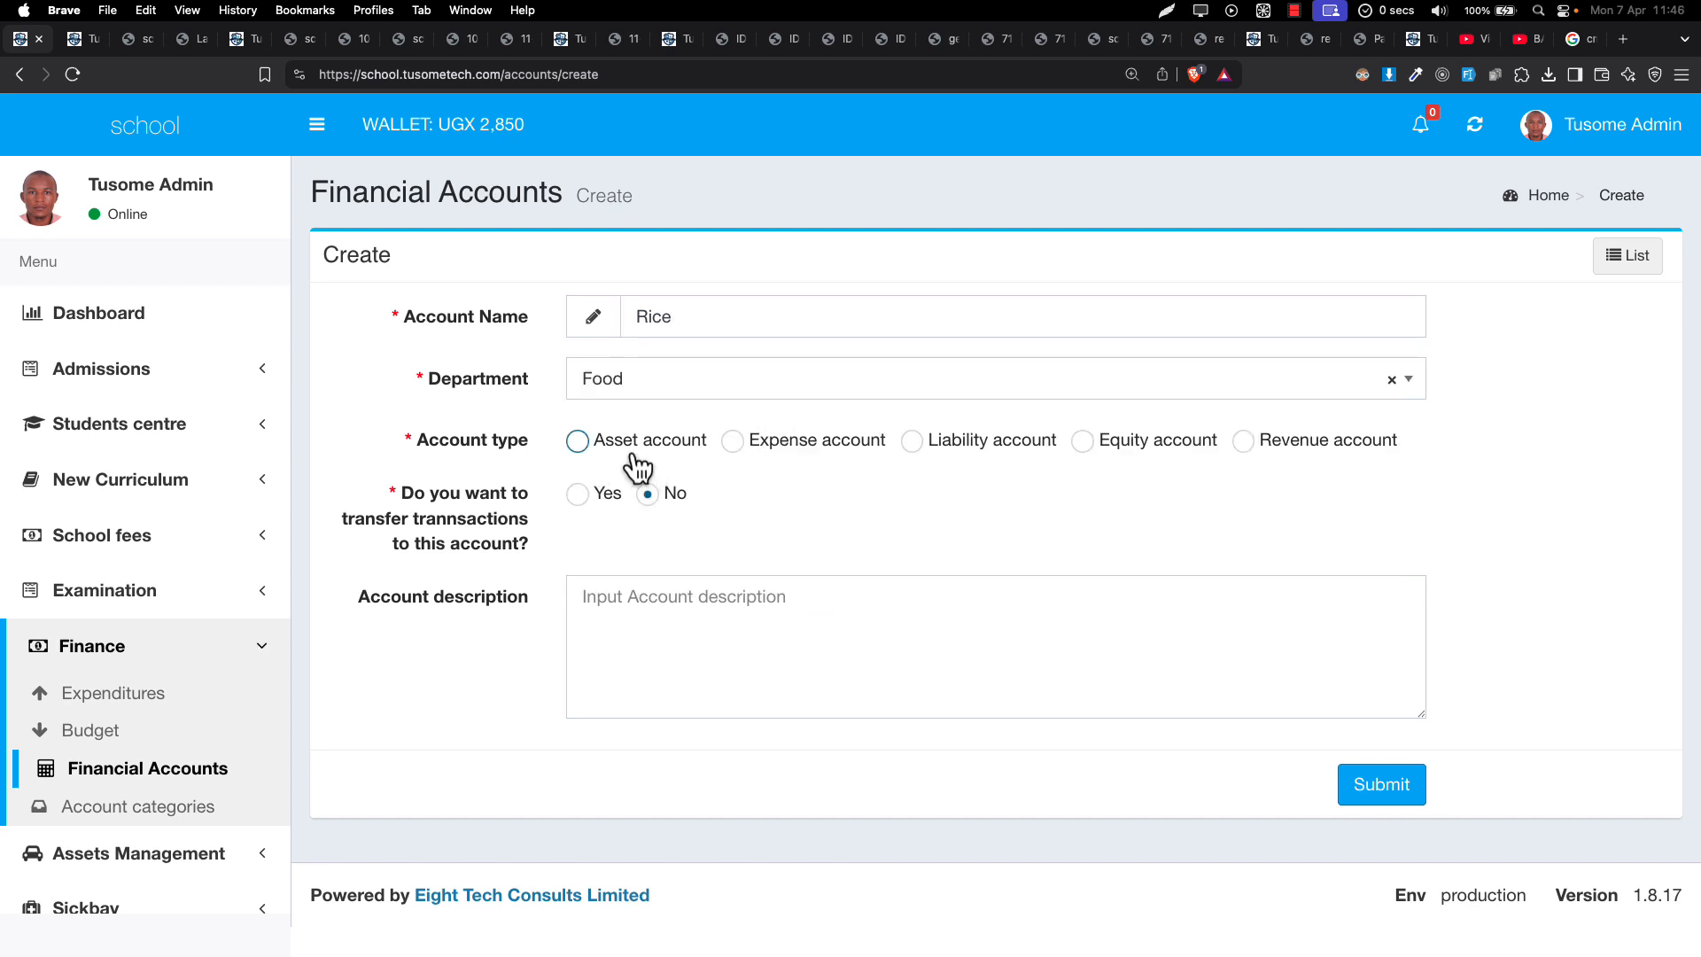
Step: Make the Rice account an Expense account and choose No for transferring transactions to it
{"action": "left_click", "coordinate": [630, 449]}
{"action": "left_click", "coordinate": [584, 501]}
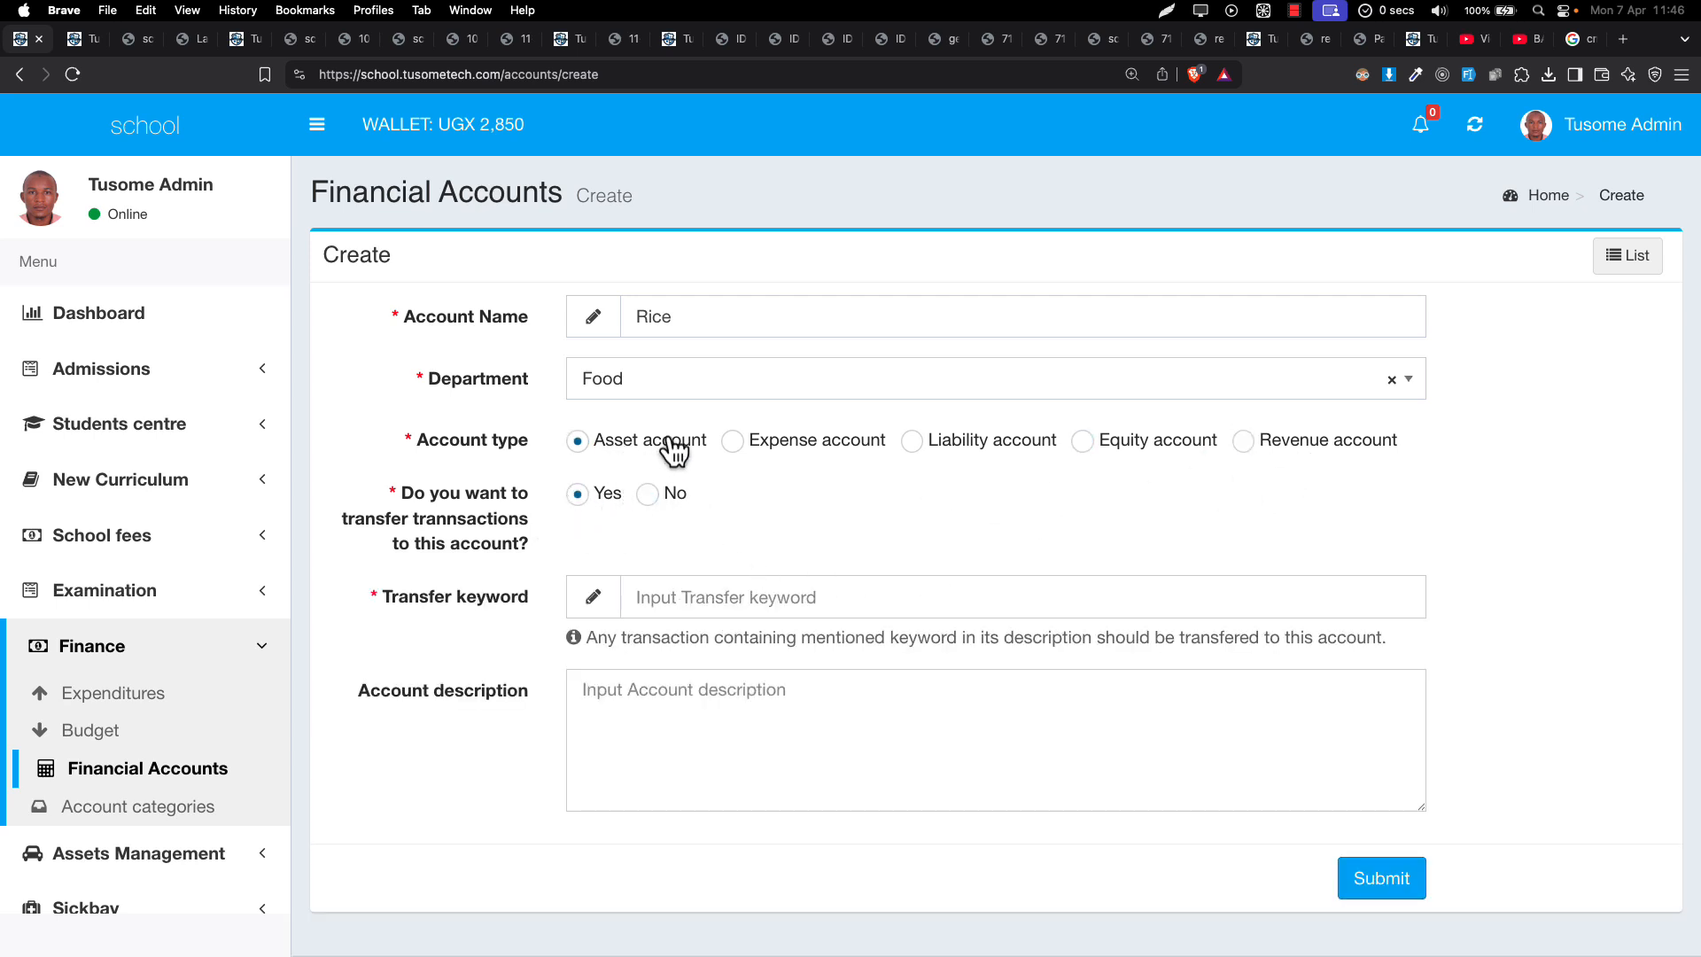
{"action": "left_click", "coordinate": [764, 446]}
{"action": "left_click", "coordinate": [666, 505]}
{"action": "left_click", "coordinate": [674, 618]}
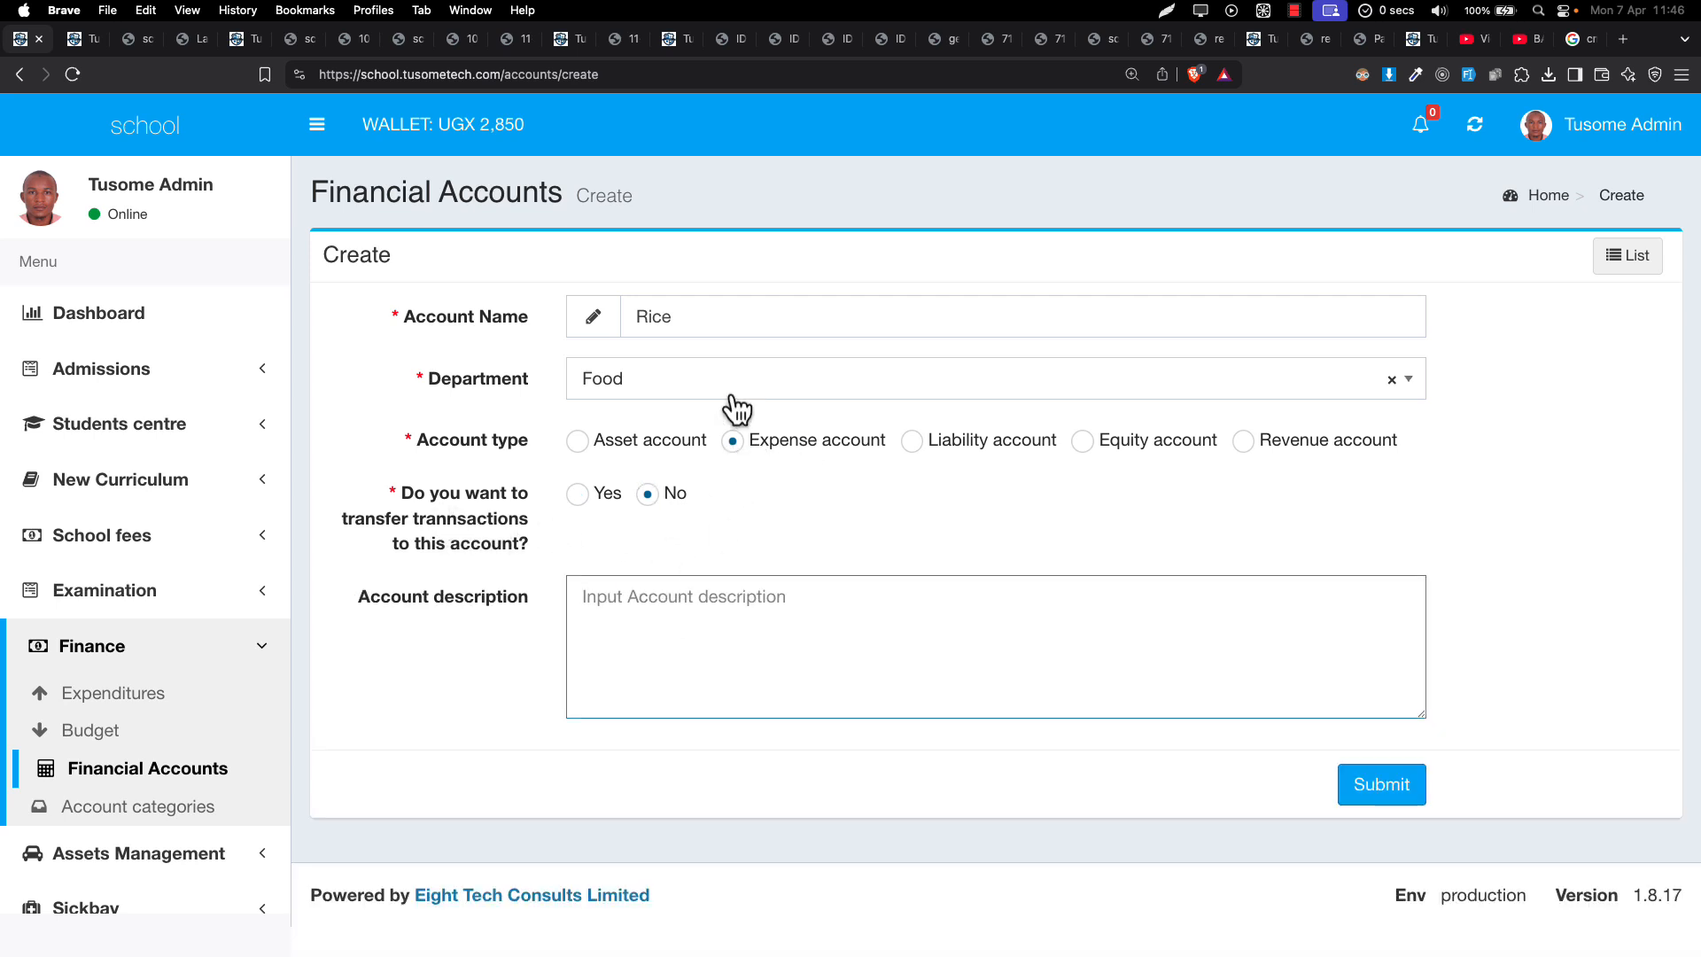
Step: Copy the account name "Rice" into the account description and submit the new account
{"action": "left_click", "coordinate": [683, 319]}
{"action": "key", "text": "super+a"}
{"action": "key", "text": "super+c"}
{"action": "left_click", "coordinate": [709, 695]}
{"action": "key", "text": "super+v"}
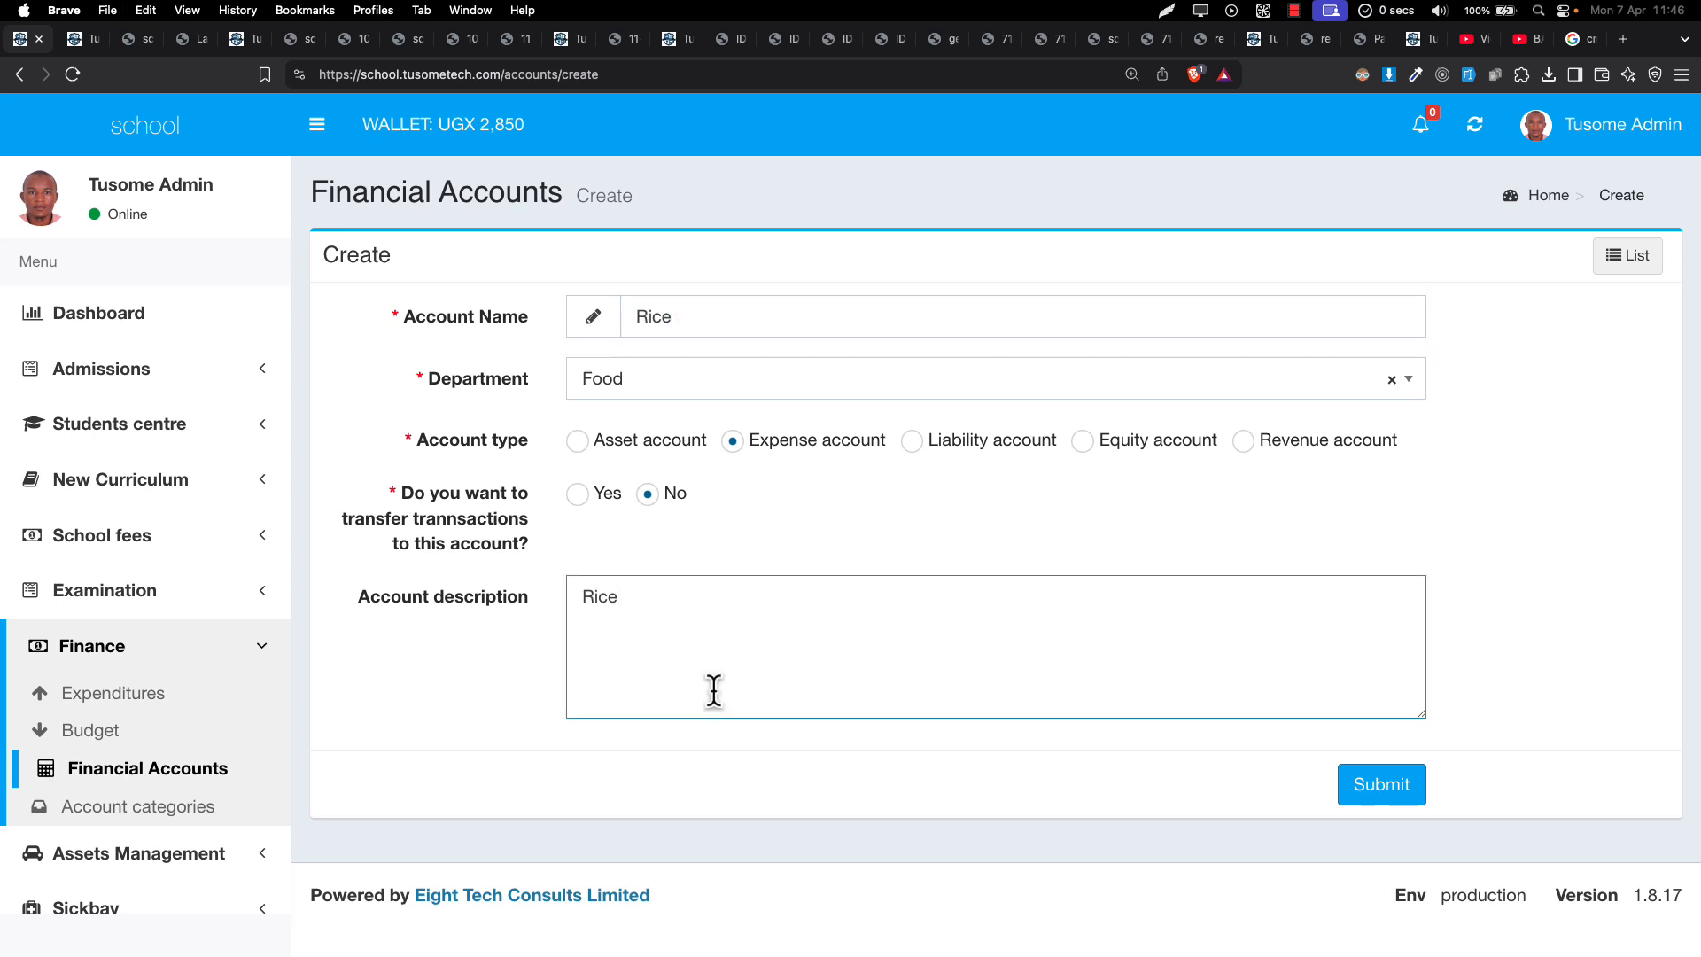
{"action": "left_click", "coordinate": [1410, 784]}
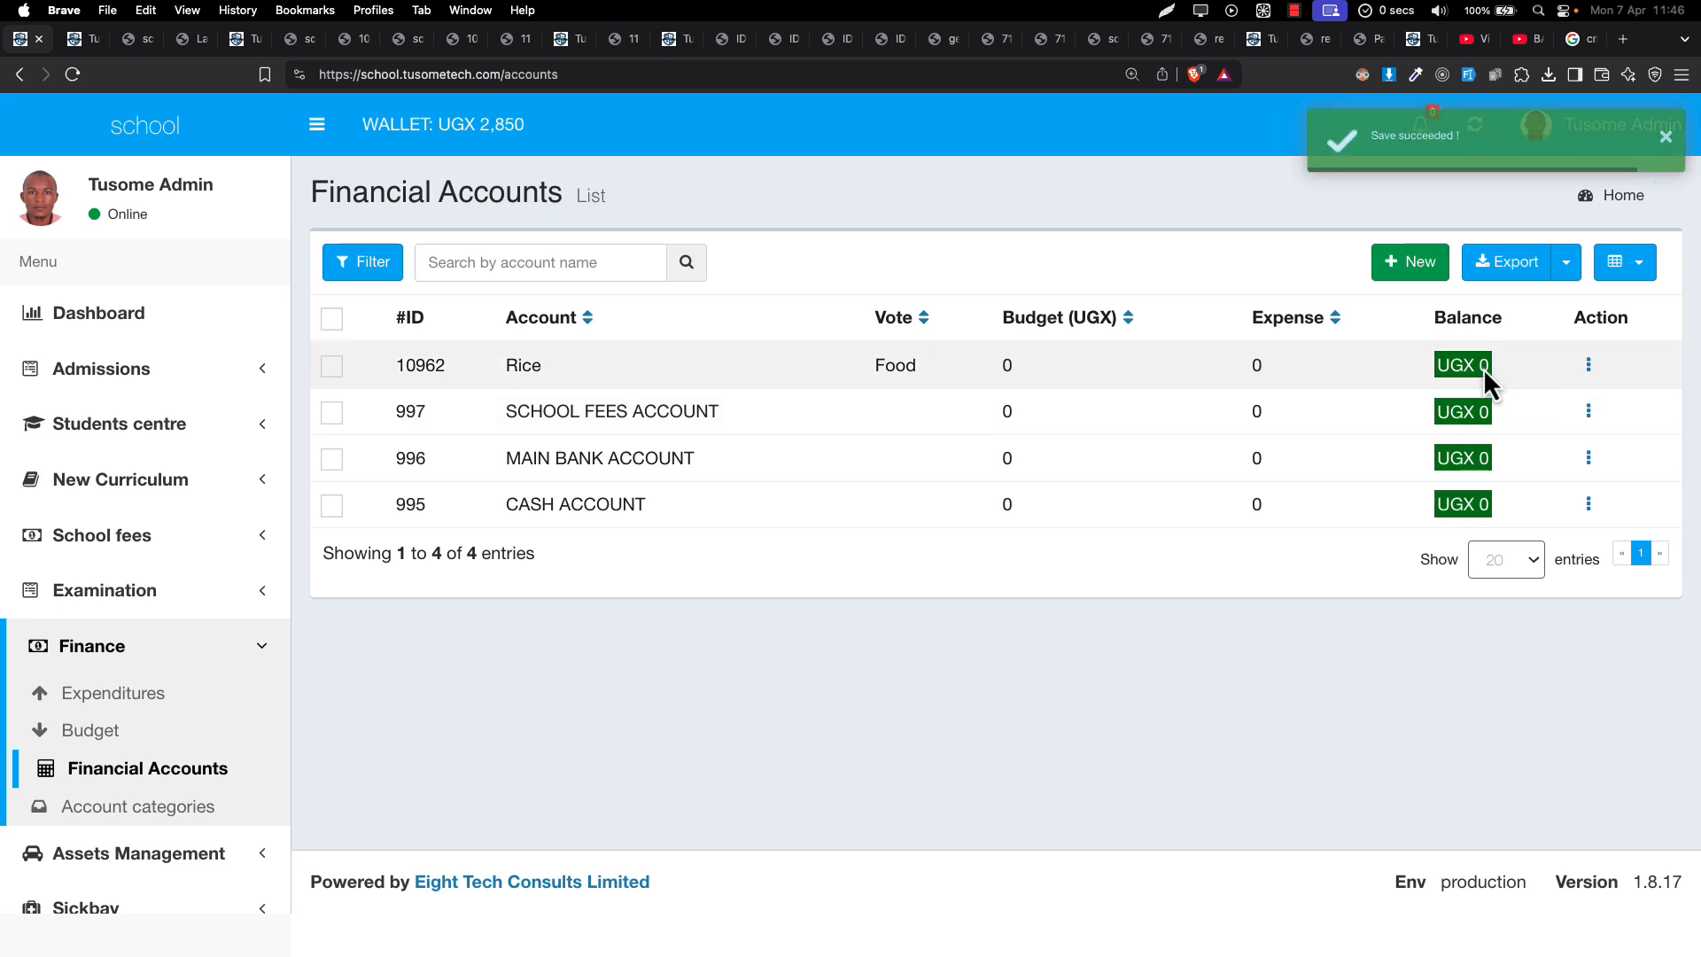
Step: Start another financial account and name it "Maize flour"
{"action": "left_click", "coordinate": [127, 782]}
{"action": "left_click", "coordinate": [1403, 261]}
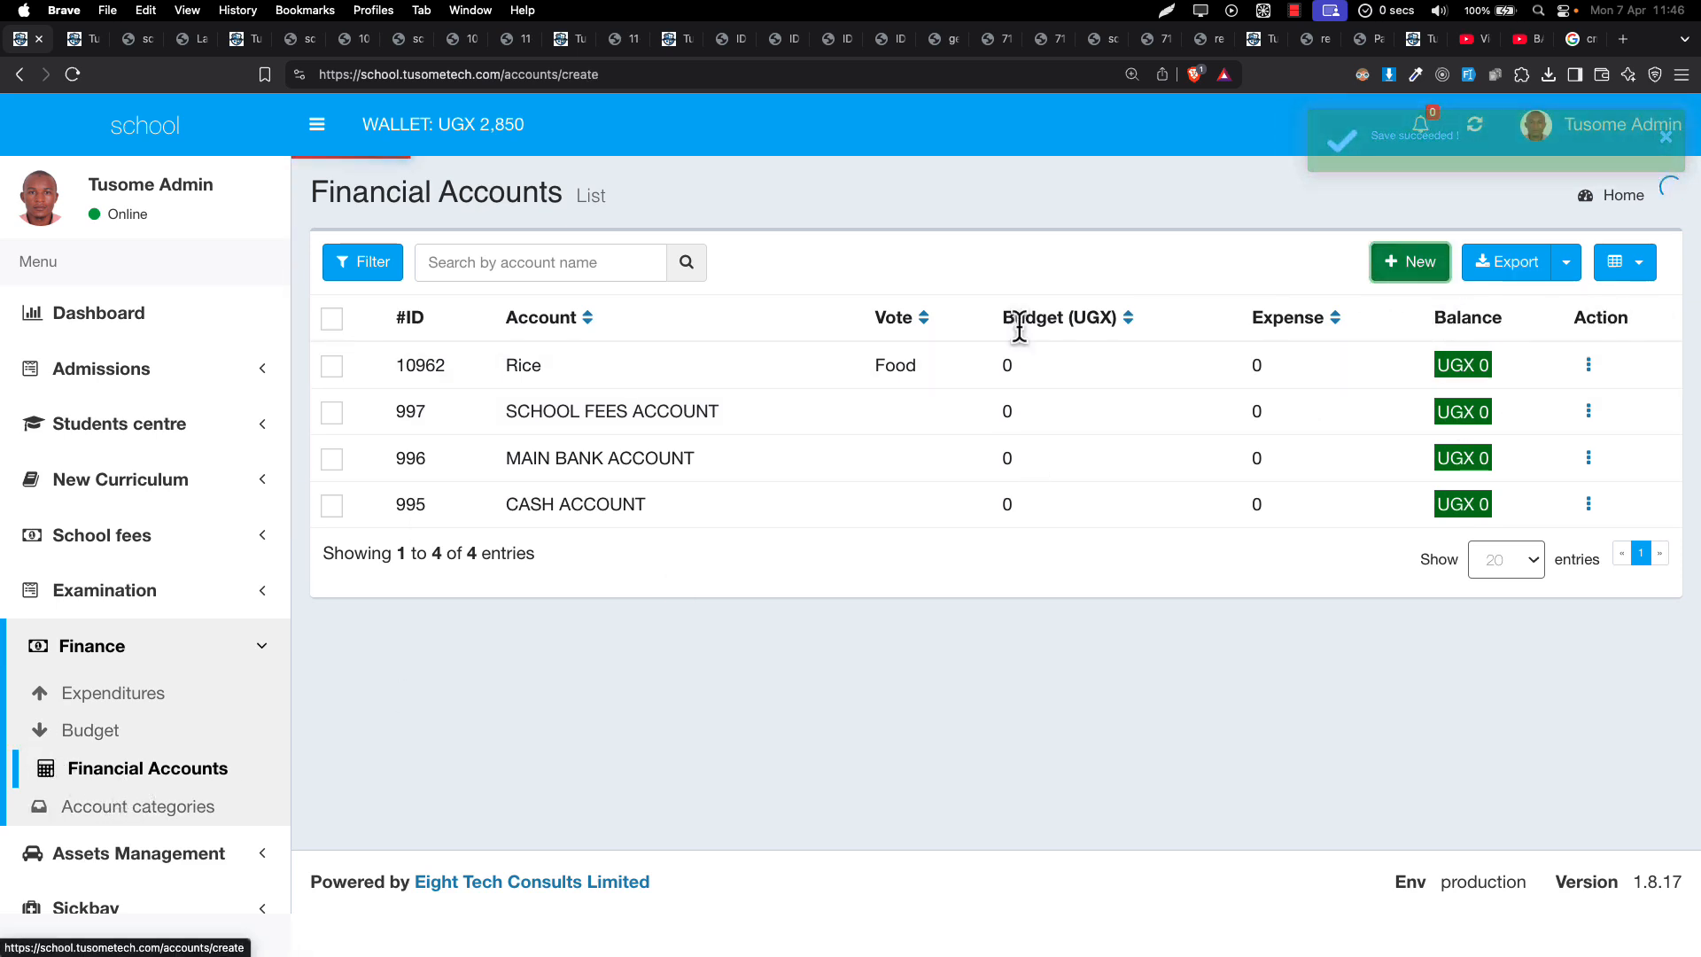
{"action": "left_click", "coordinate": [700, 310]}
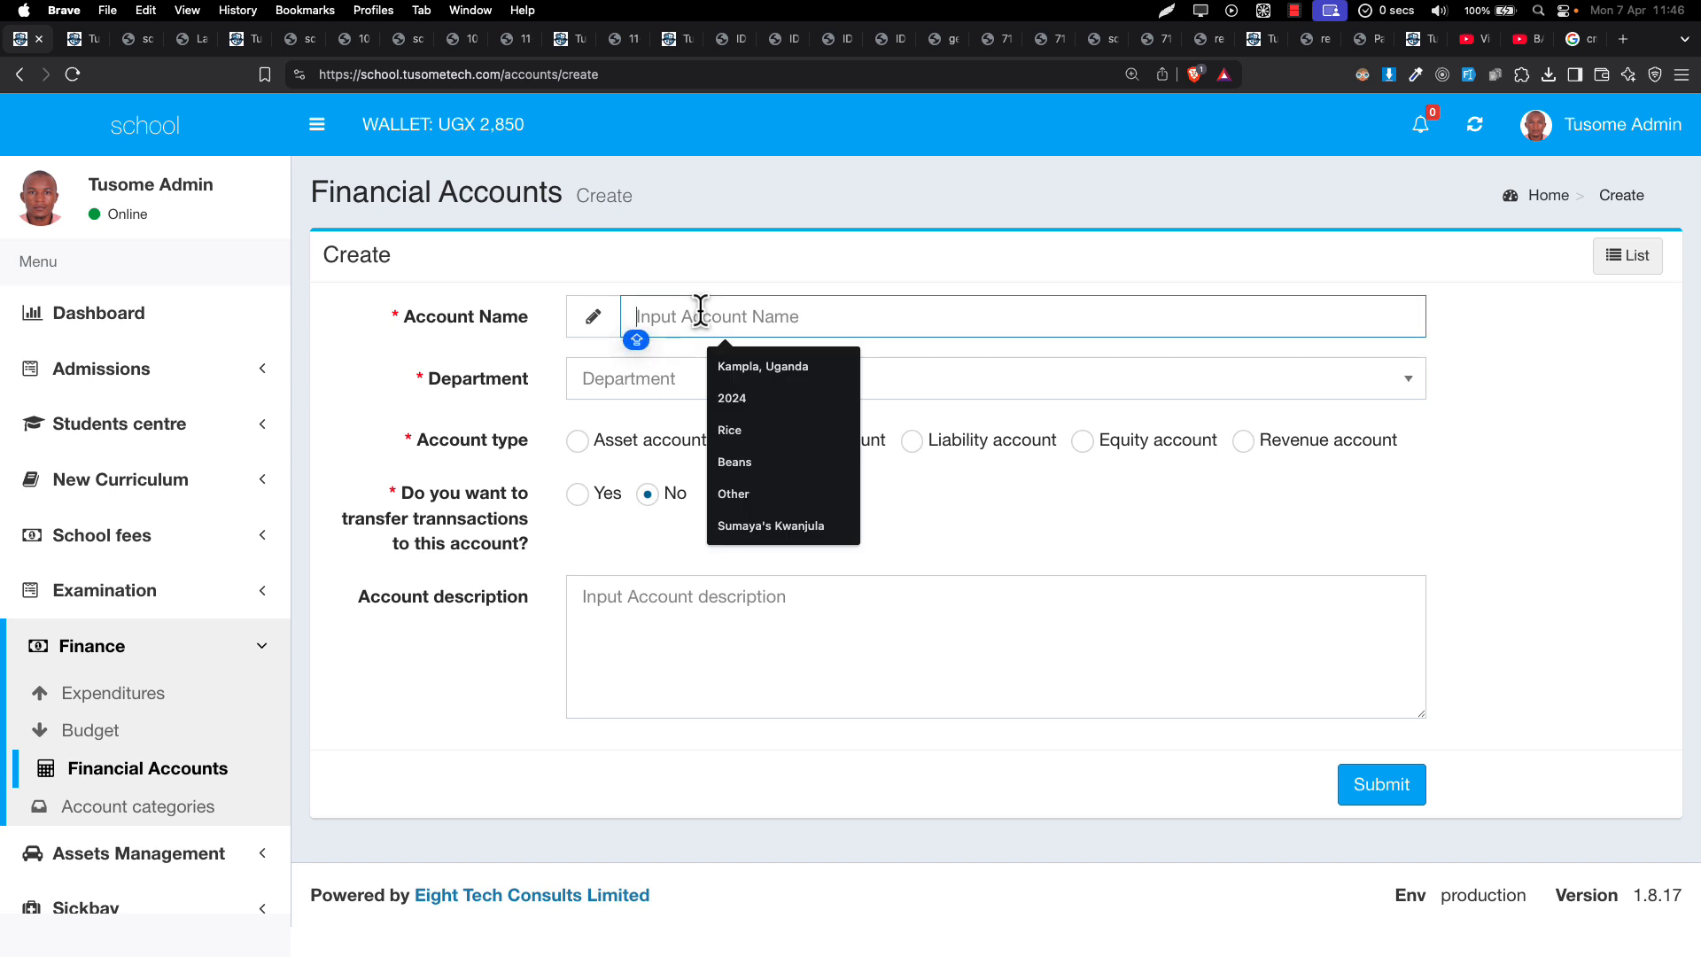
{"action": "type", "text": "MM"}
{"action": "key", "text": "BackSpace"}
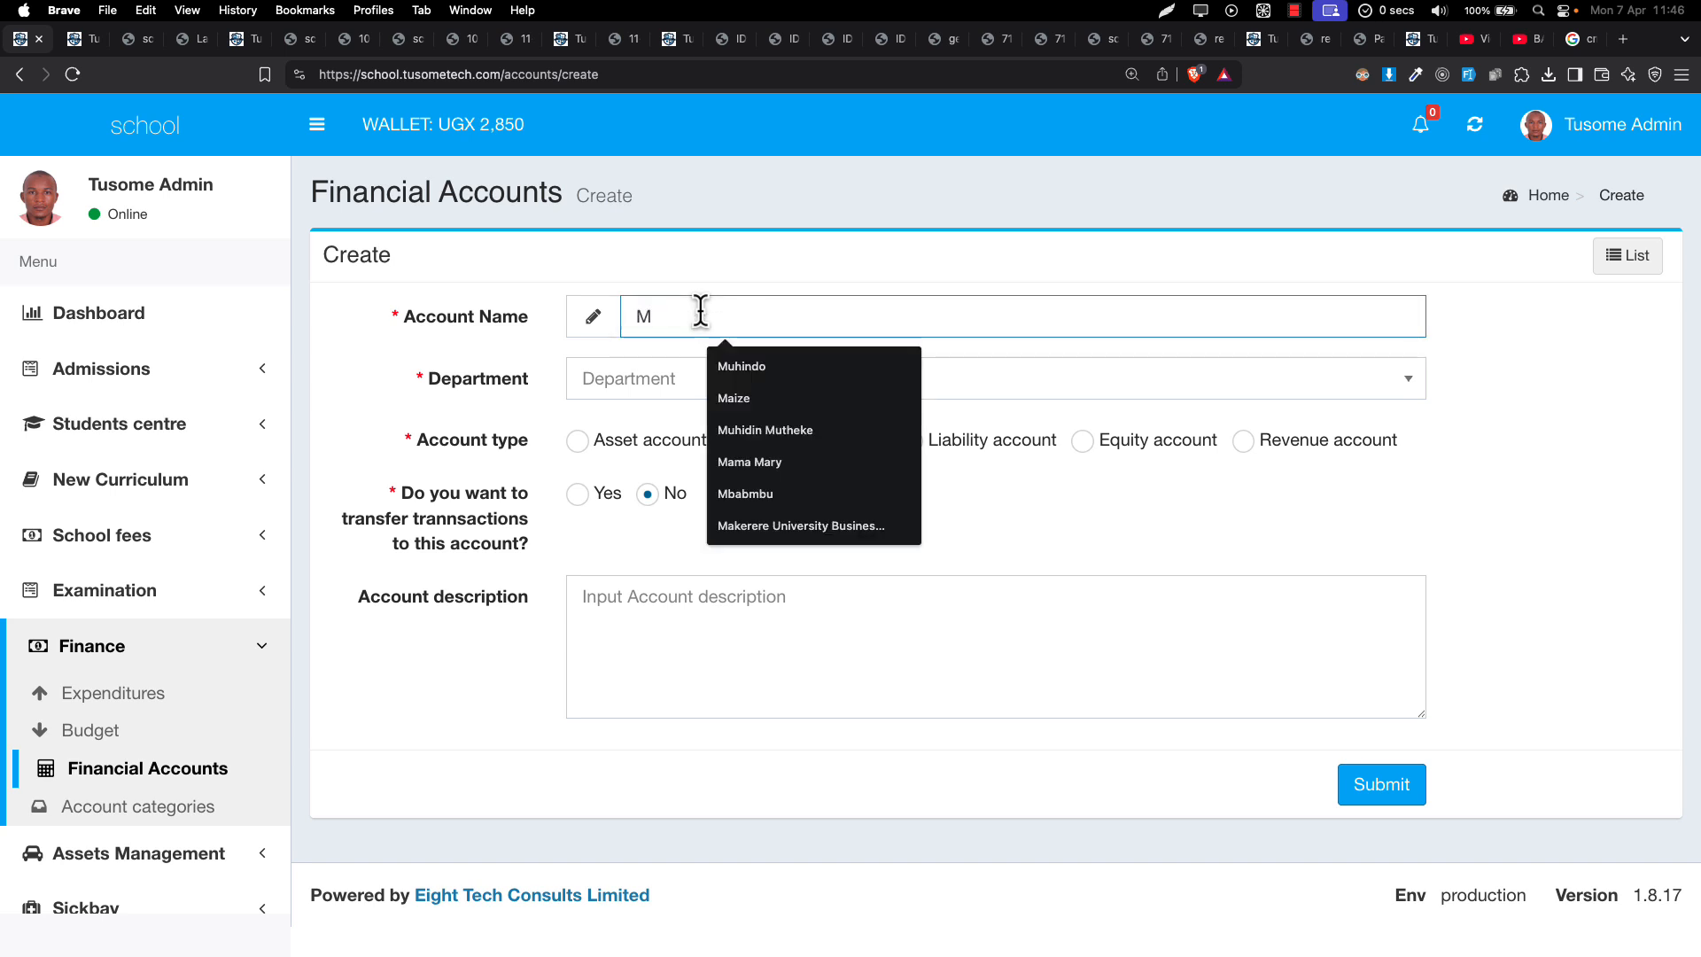
{"action": "type", "text": "aiz"}
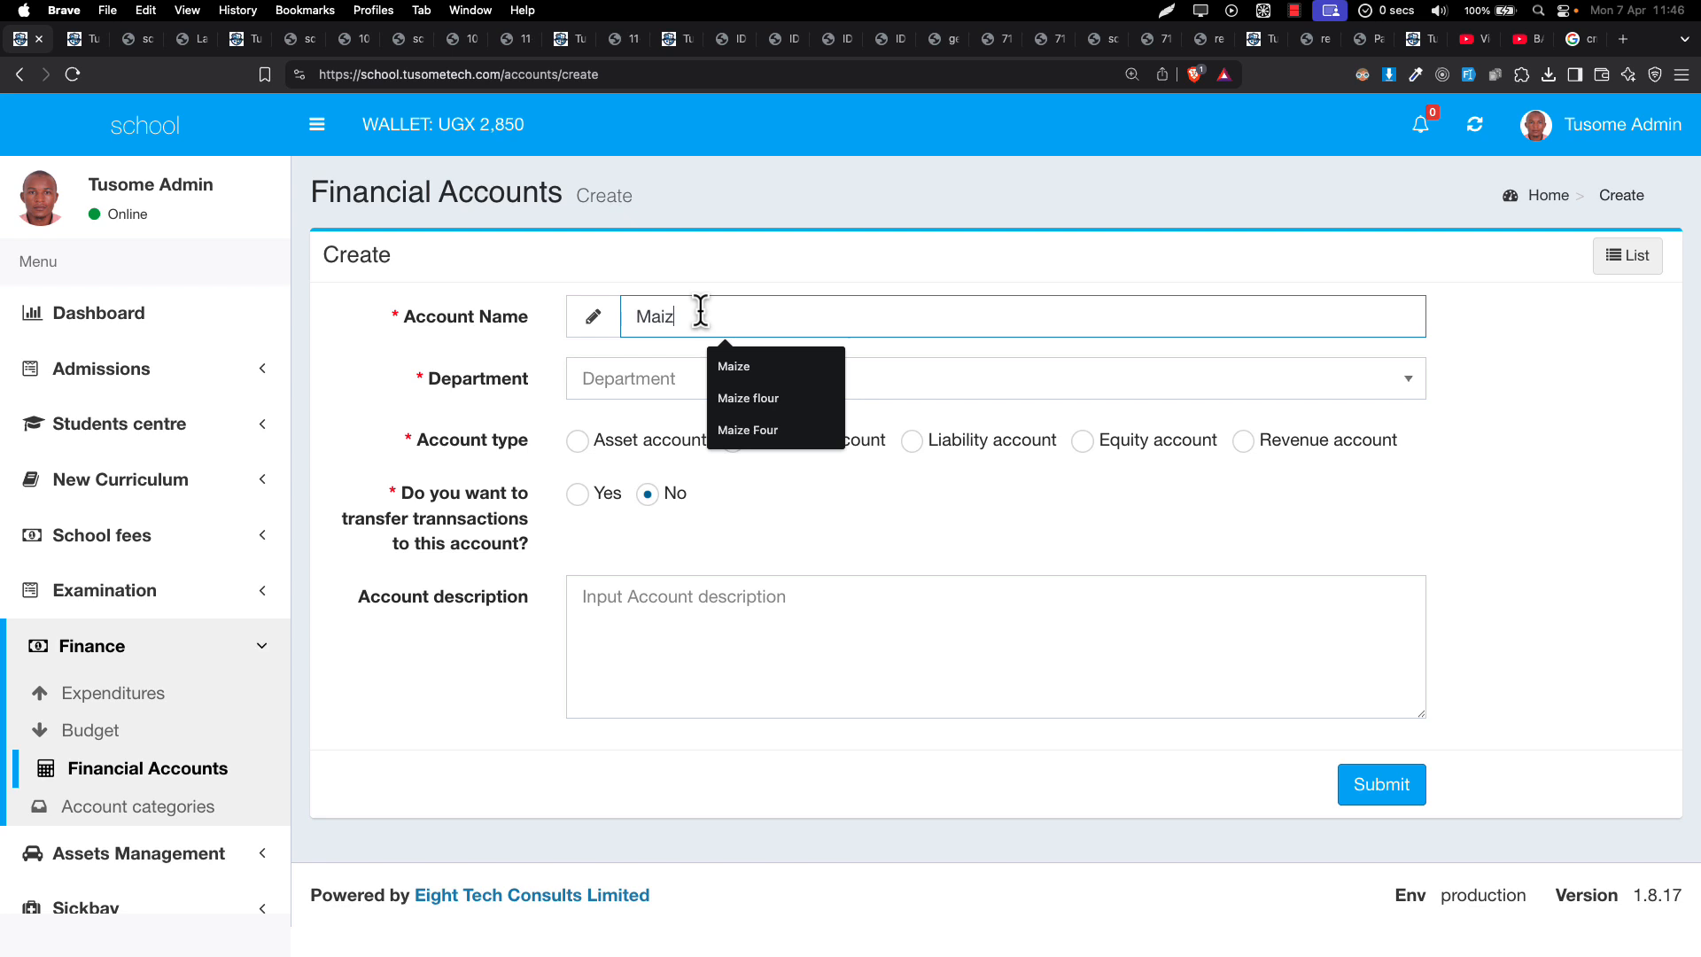
{"action": "key", "text": "Down"}
{"action": "key", "text": "Return"}
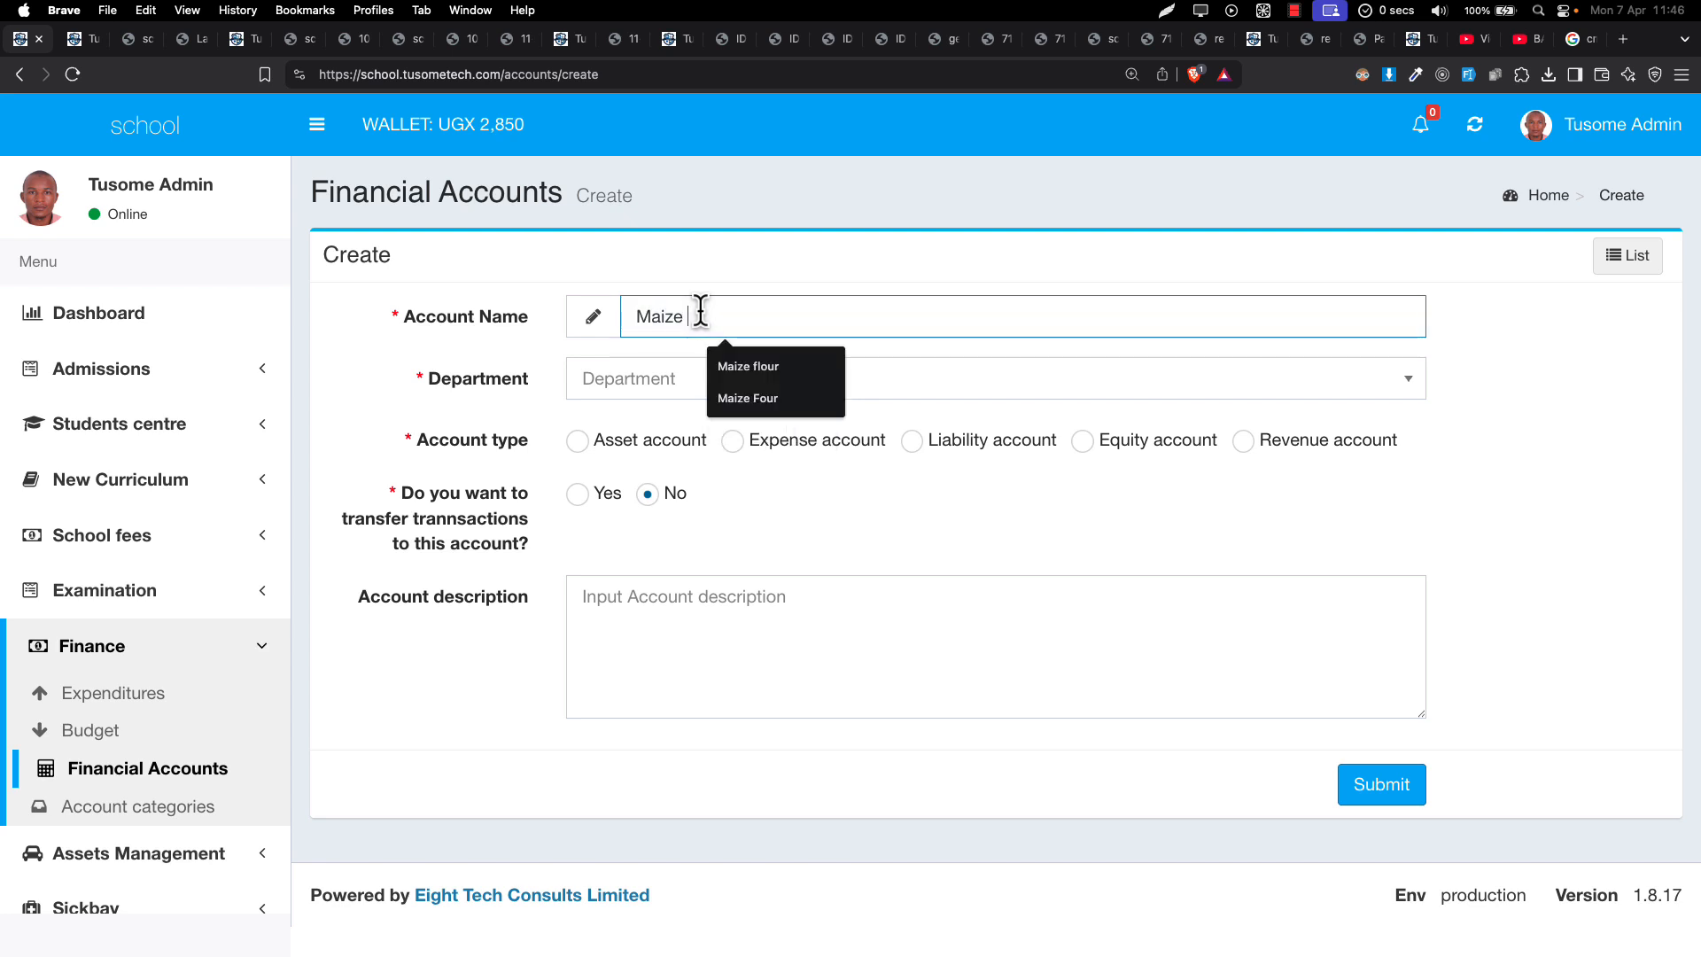
{"action": "key", "text": "Down"}
{"action": "key", "text": "Return"}
{"action": "key", "text": "Caps_Lock"}
{"action": "key", "text": "super+a"}
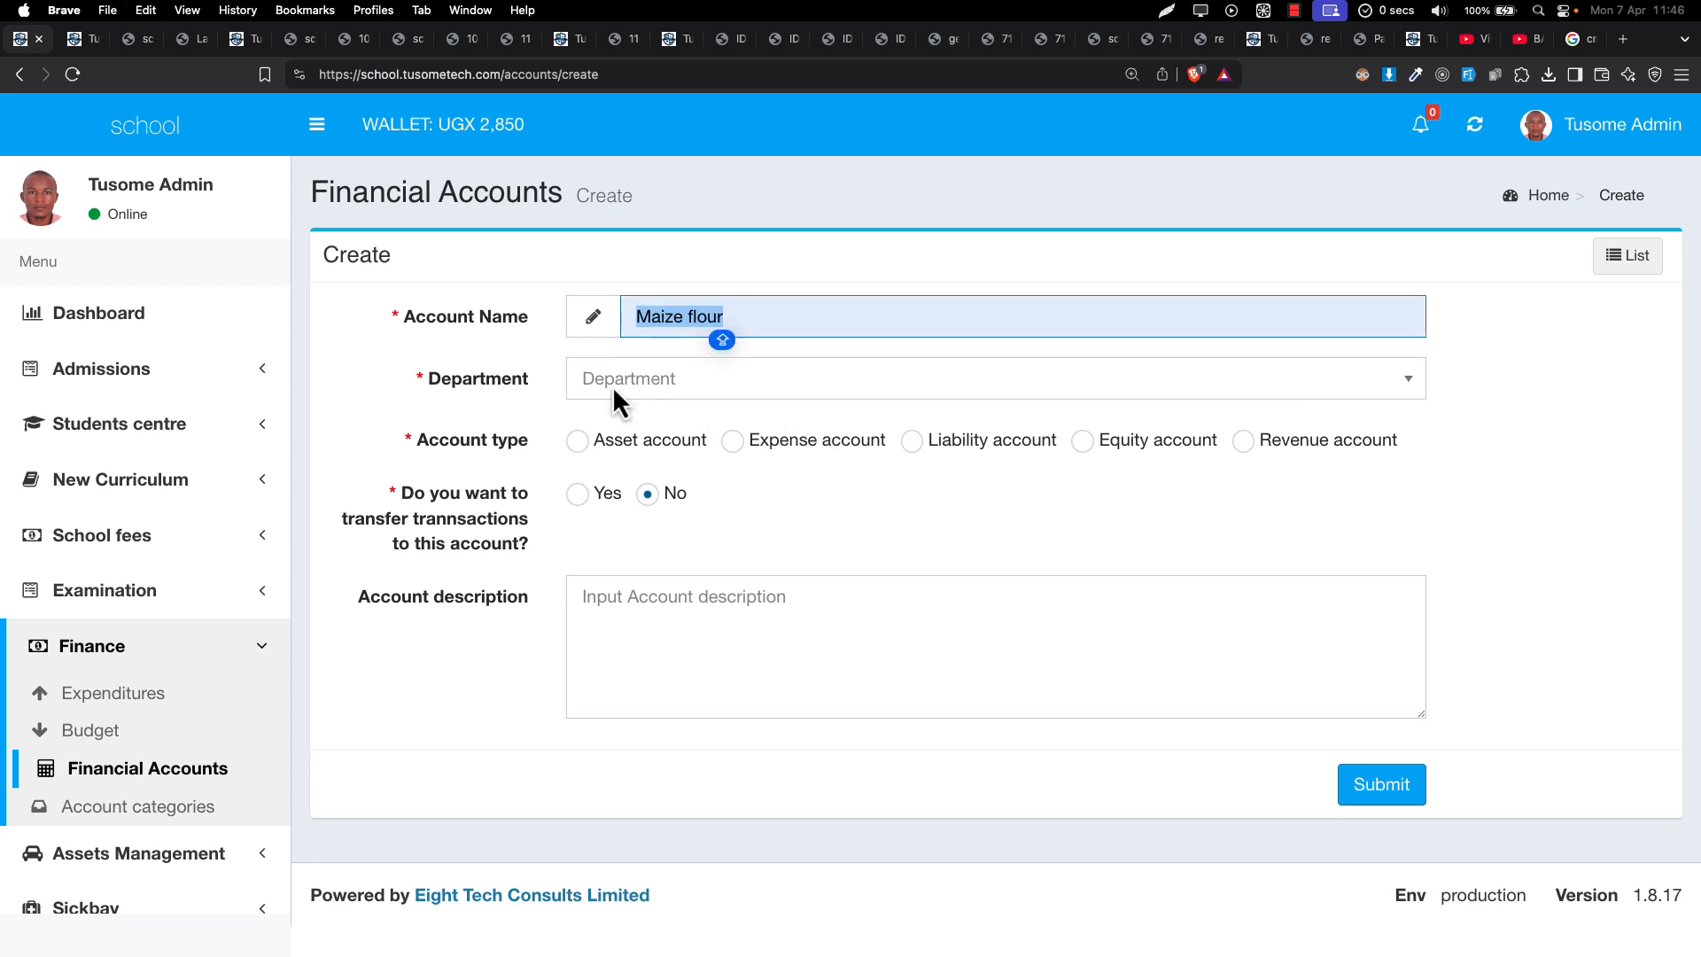
Step: Assign the Maize flour account to the Food department as an Expense account and submit it
{"action": "left_click", "coordinate": [613, 385]}
{"action": "left_click", "coordinate": [607, 452]}
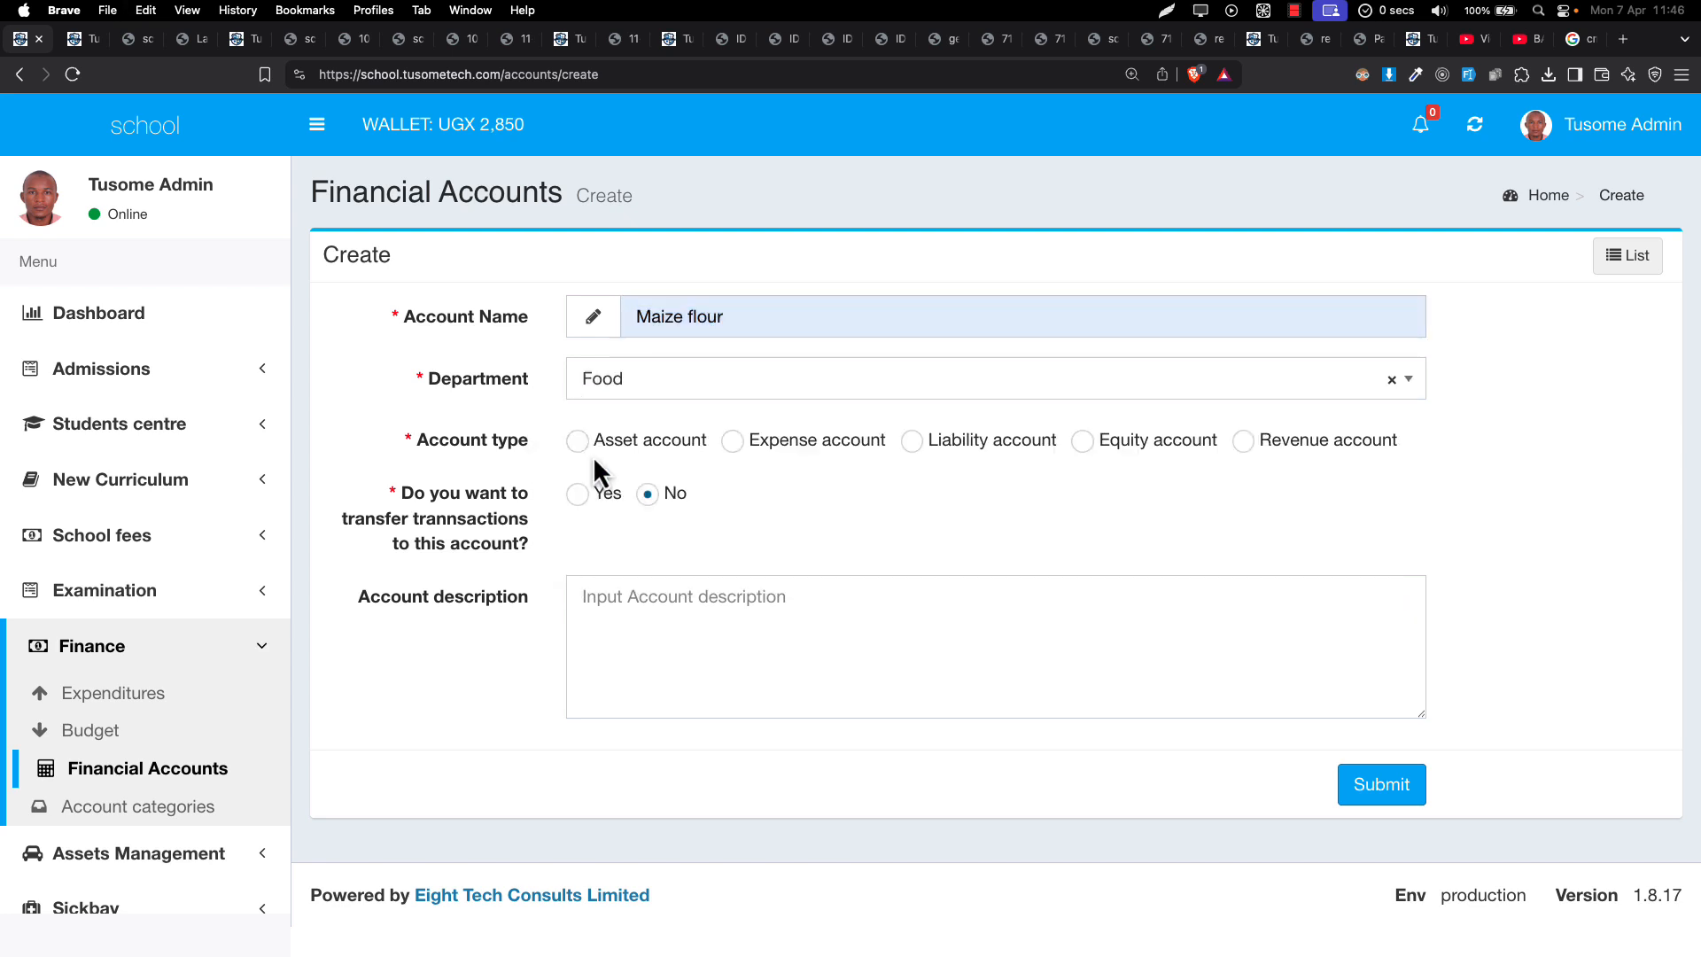
{"action": "left_click", "coordinate": [755, 448]}
{"action": "left_click", "coordinate": [1381, 789]}
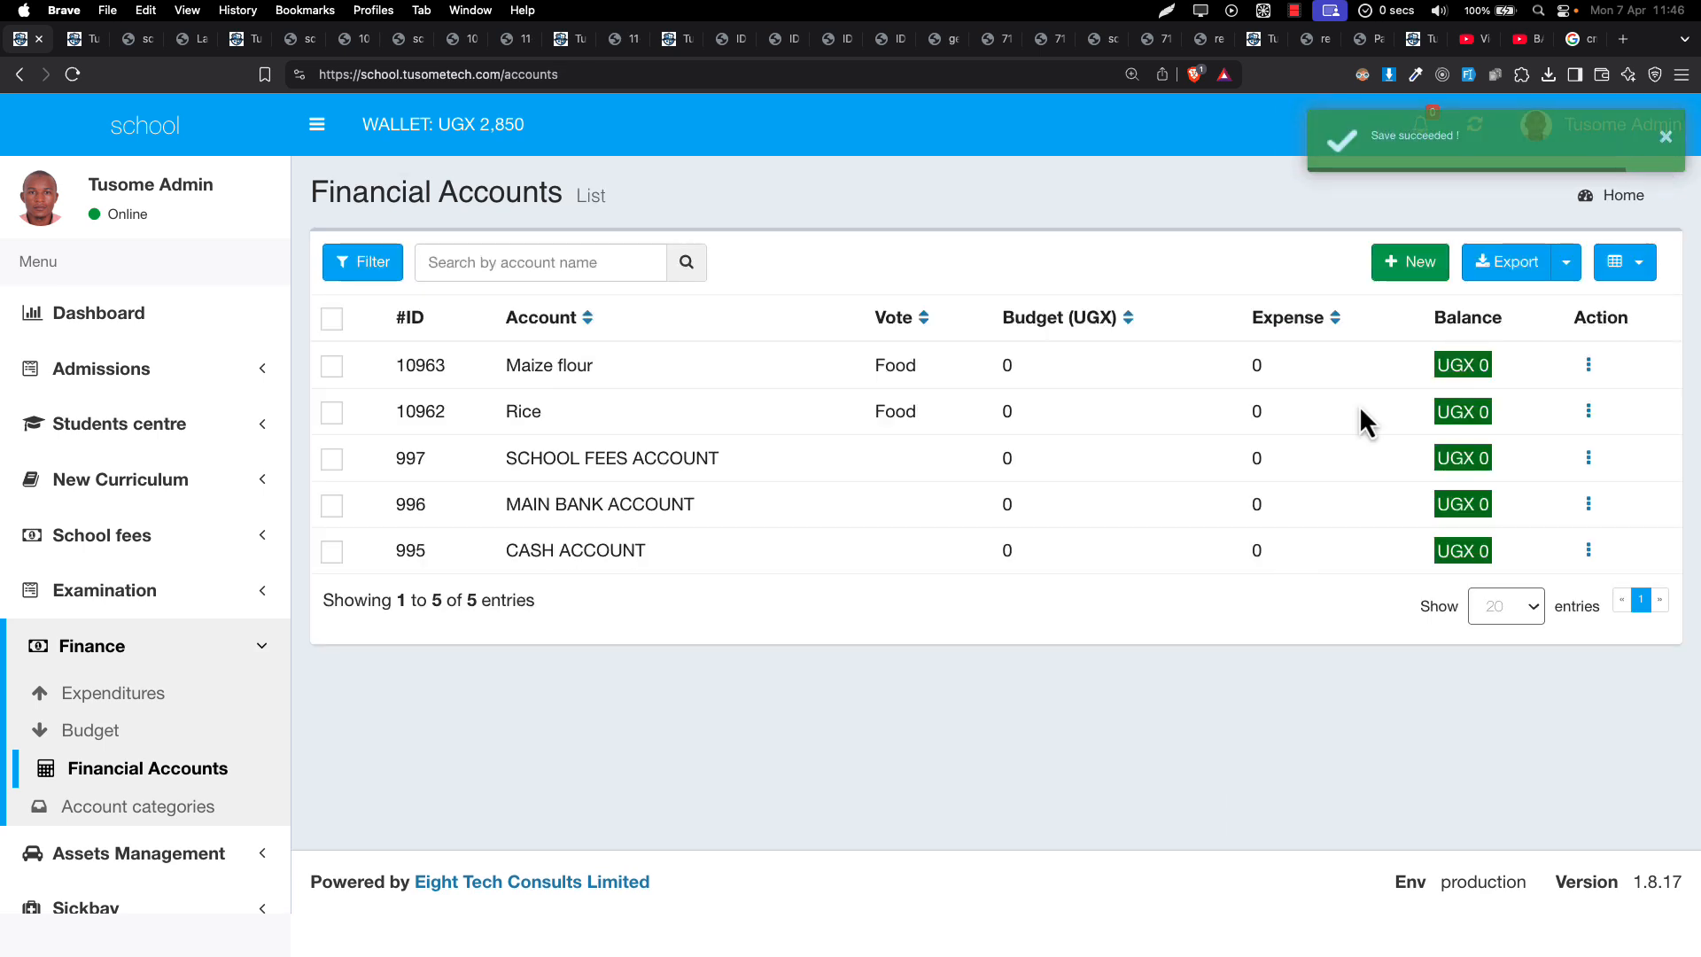
Step: Start another financial account and name it "Sugar"
{"action": "left_click", "coordinate": [1406, 261]}
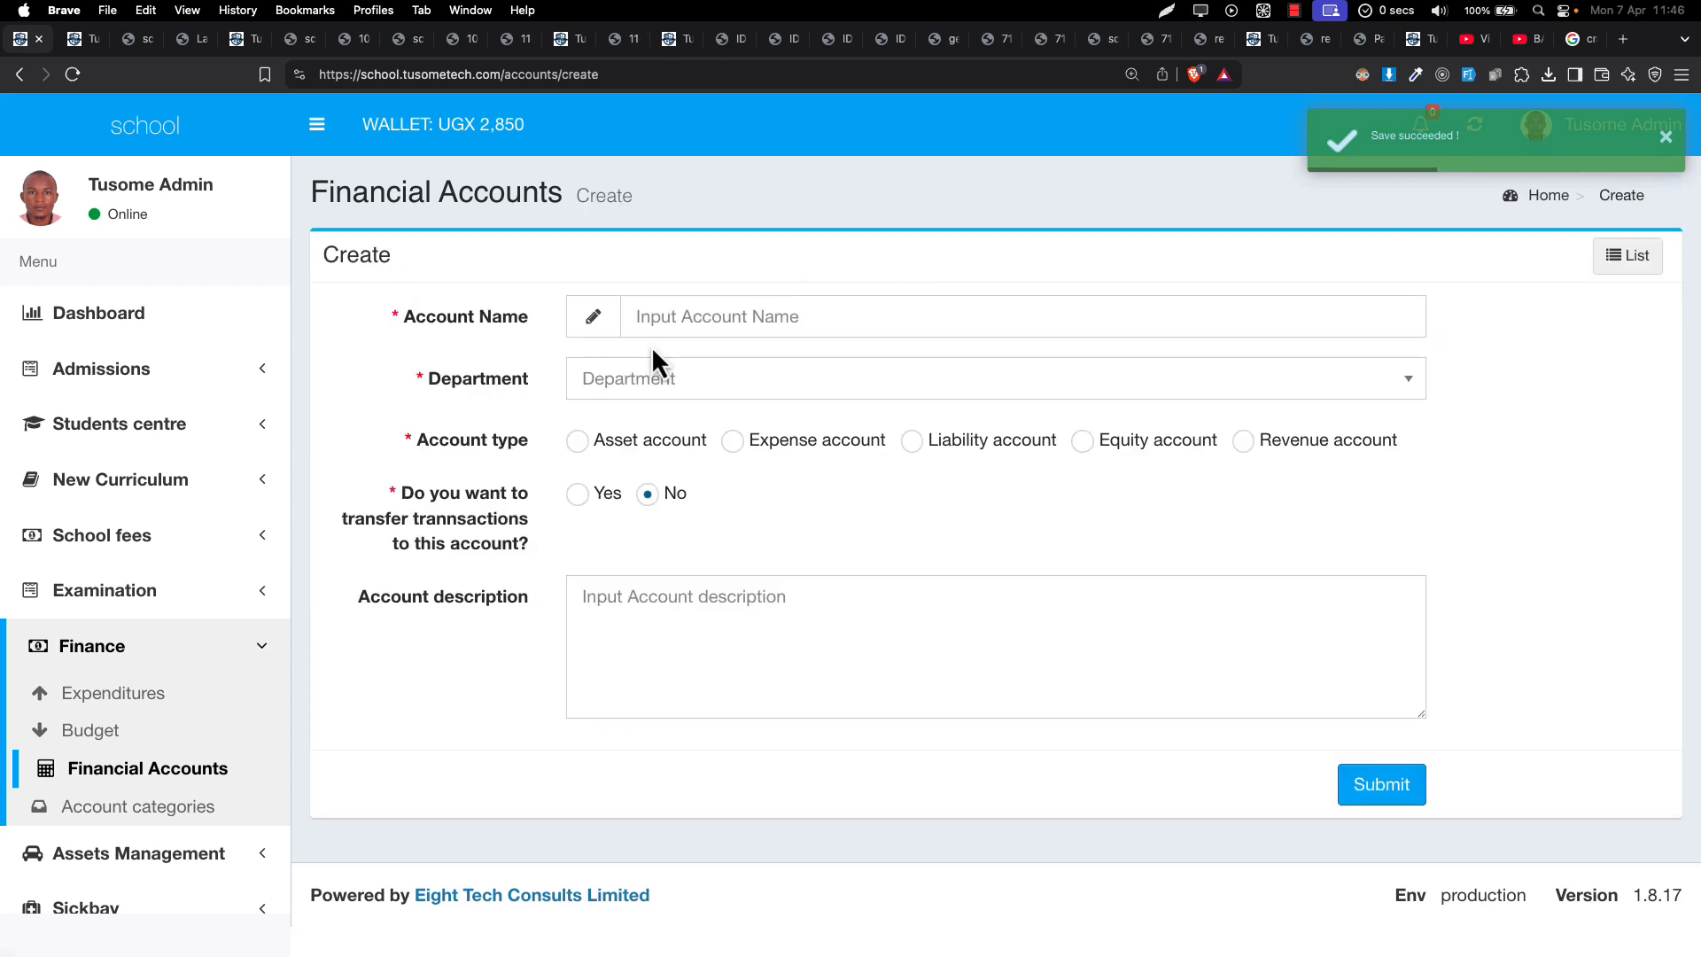
{"action": "left_click", "coordinate": [717, 311]}
{"action": "type", "text": "sUGAR"}
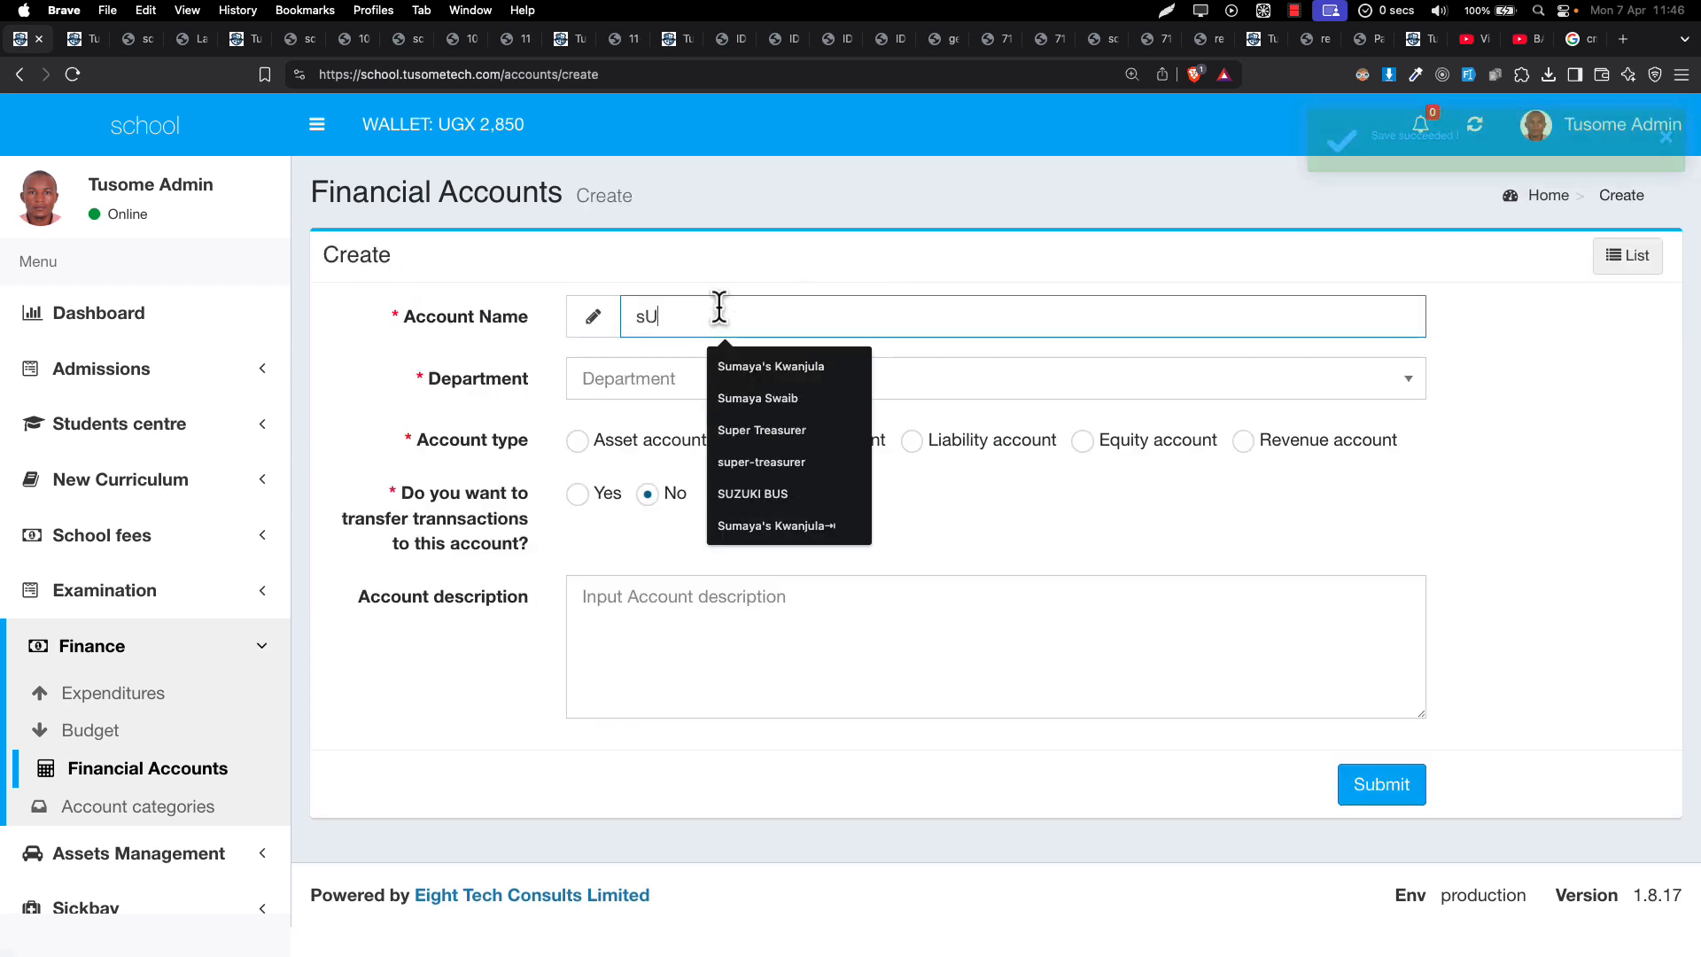
{"action": "key", "text": "super+a"}
{"action": "type", "text": "Su"}
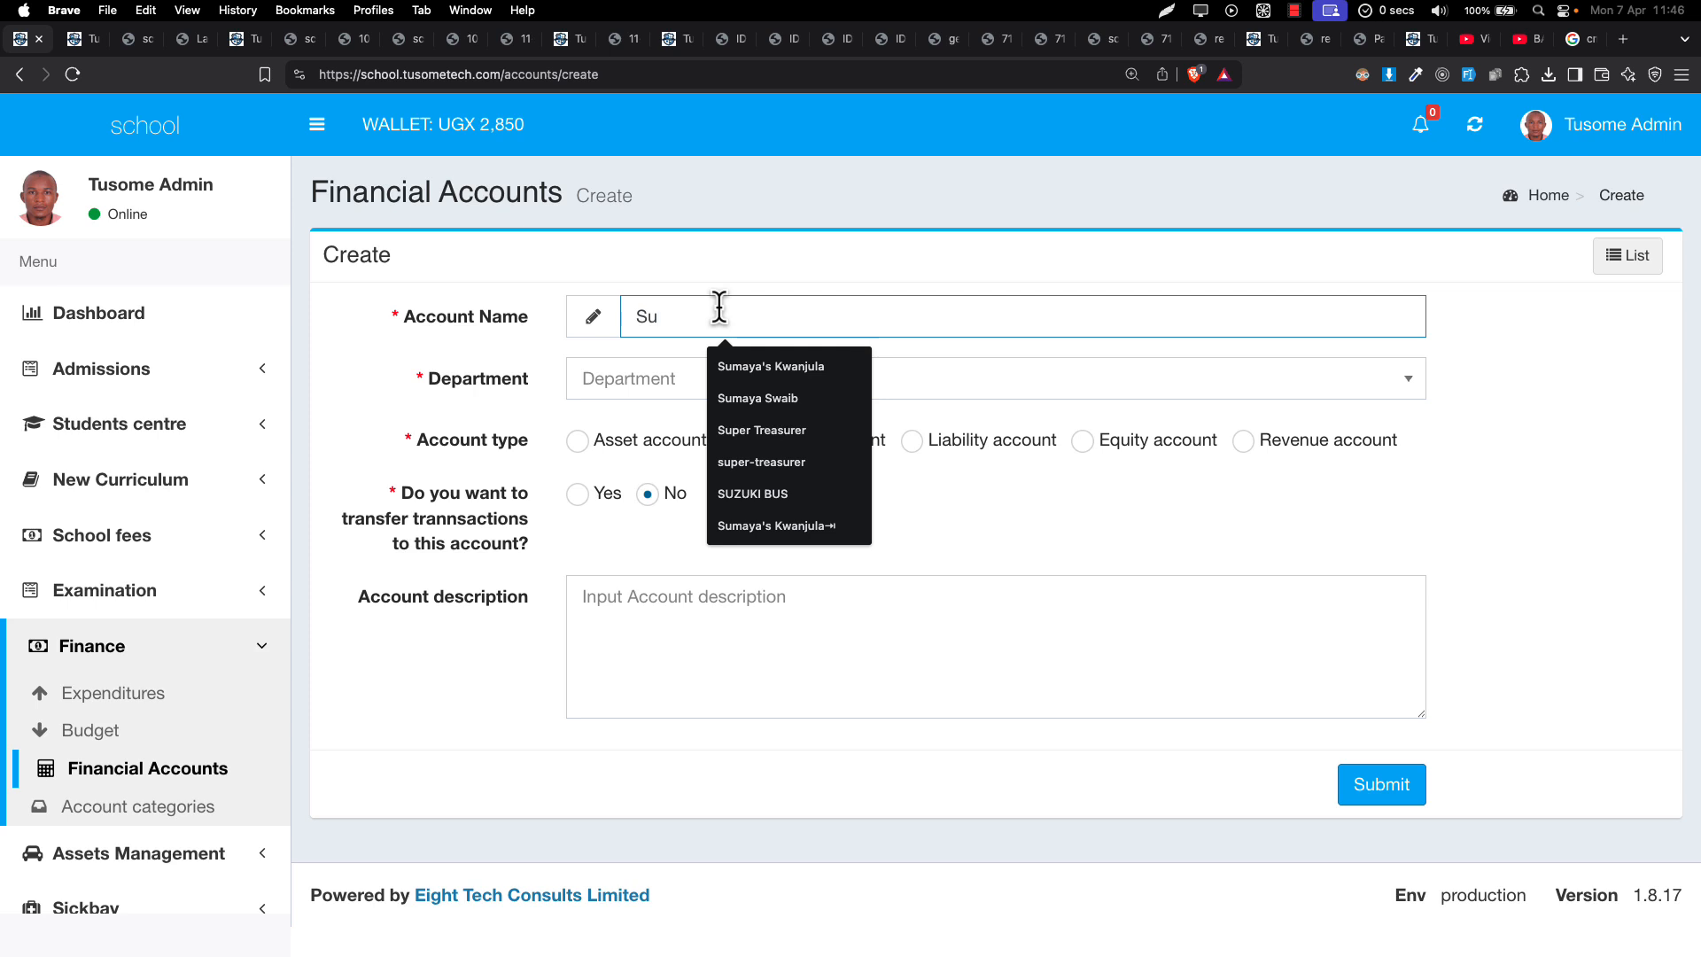
{"action": "type", "text": "gar"}
Step: Assign the Sugar account to the Food department as an Expense account and submit it
{"action": "left_click", "coordinate": [702, 379]}
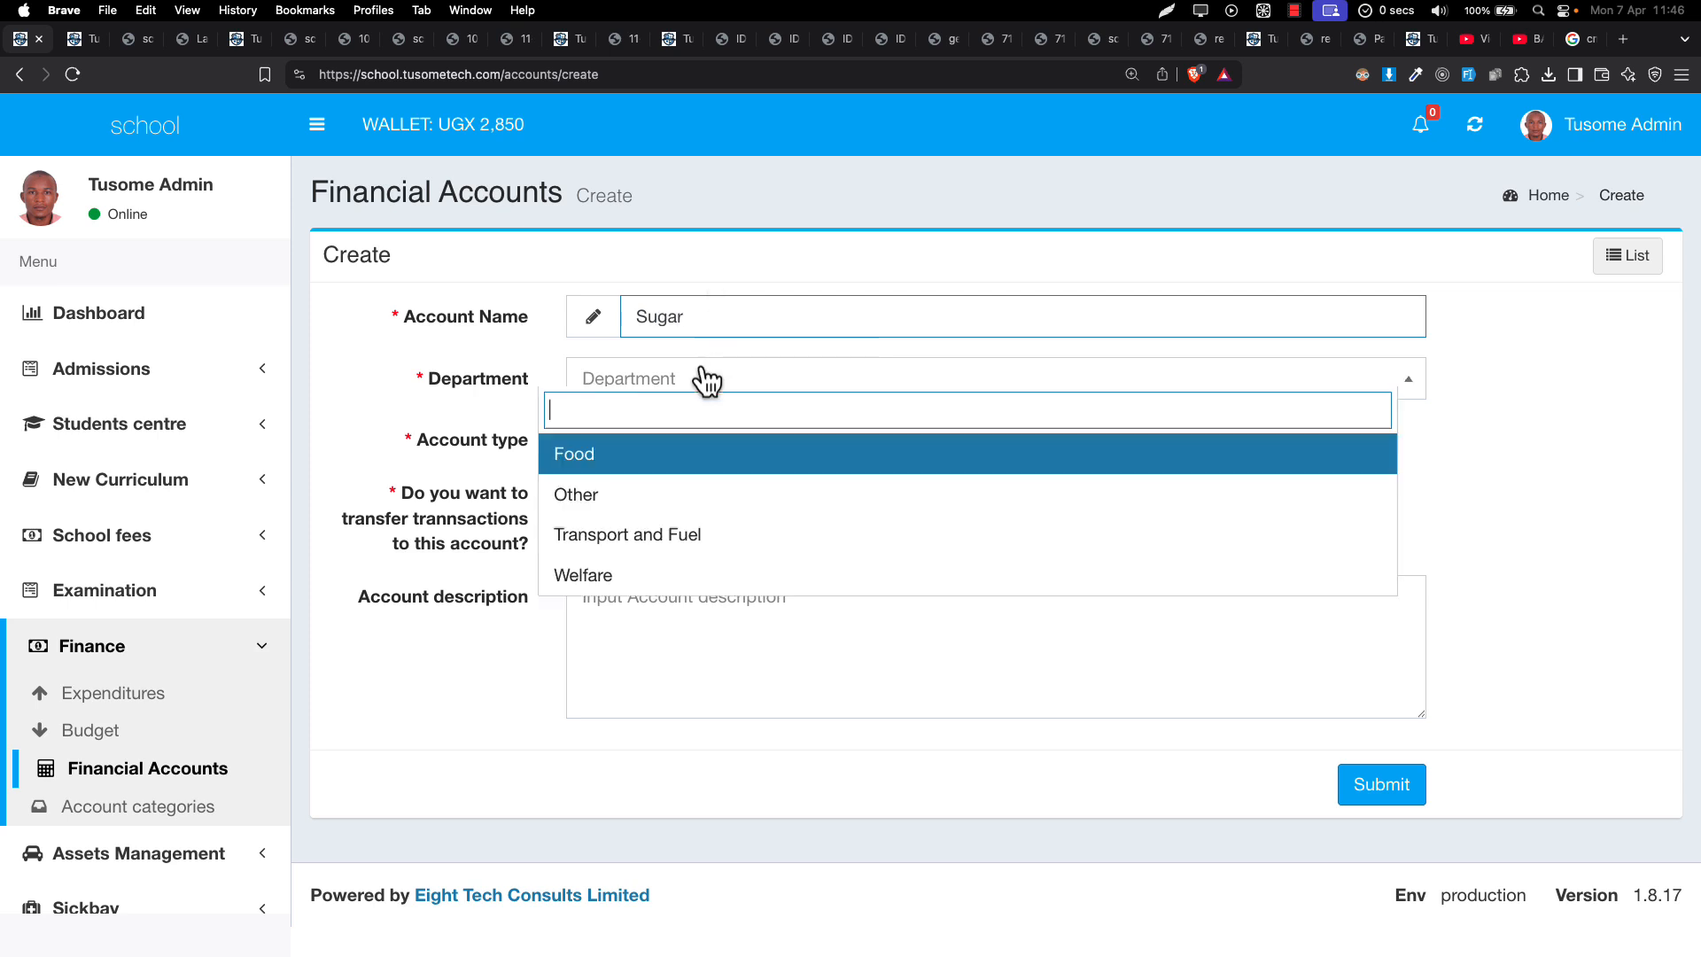
{"action": "left_click", "coordinate": [666, 461]}
{"action": "left_click", "coordinate": [767, 444]}
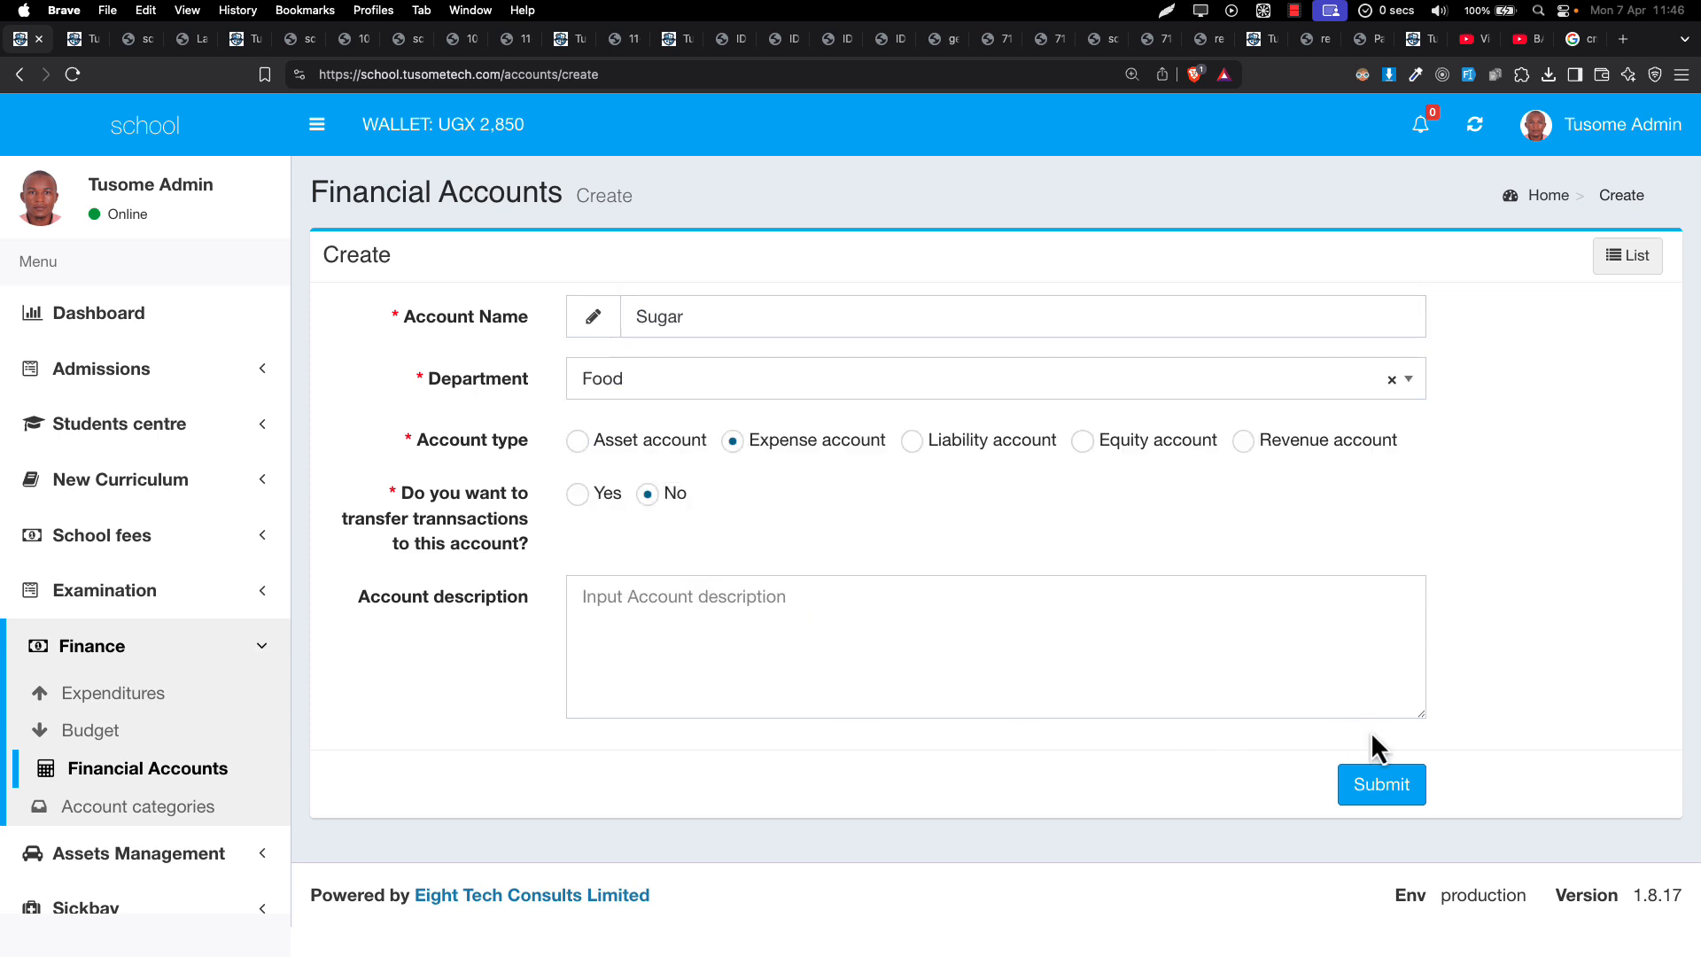
{"action": "left_click", "coordinate": [1356, 781]}
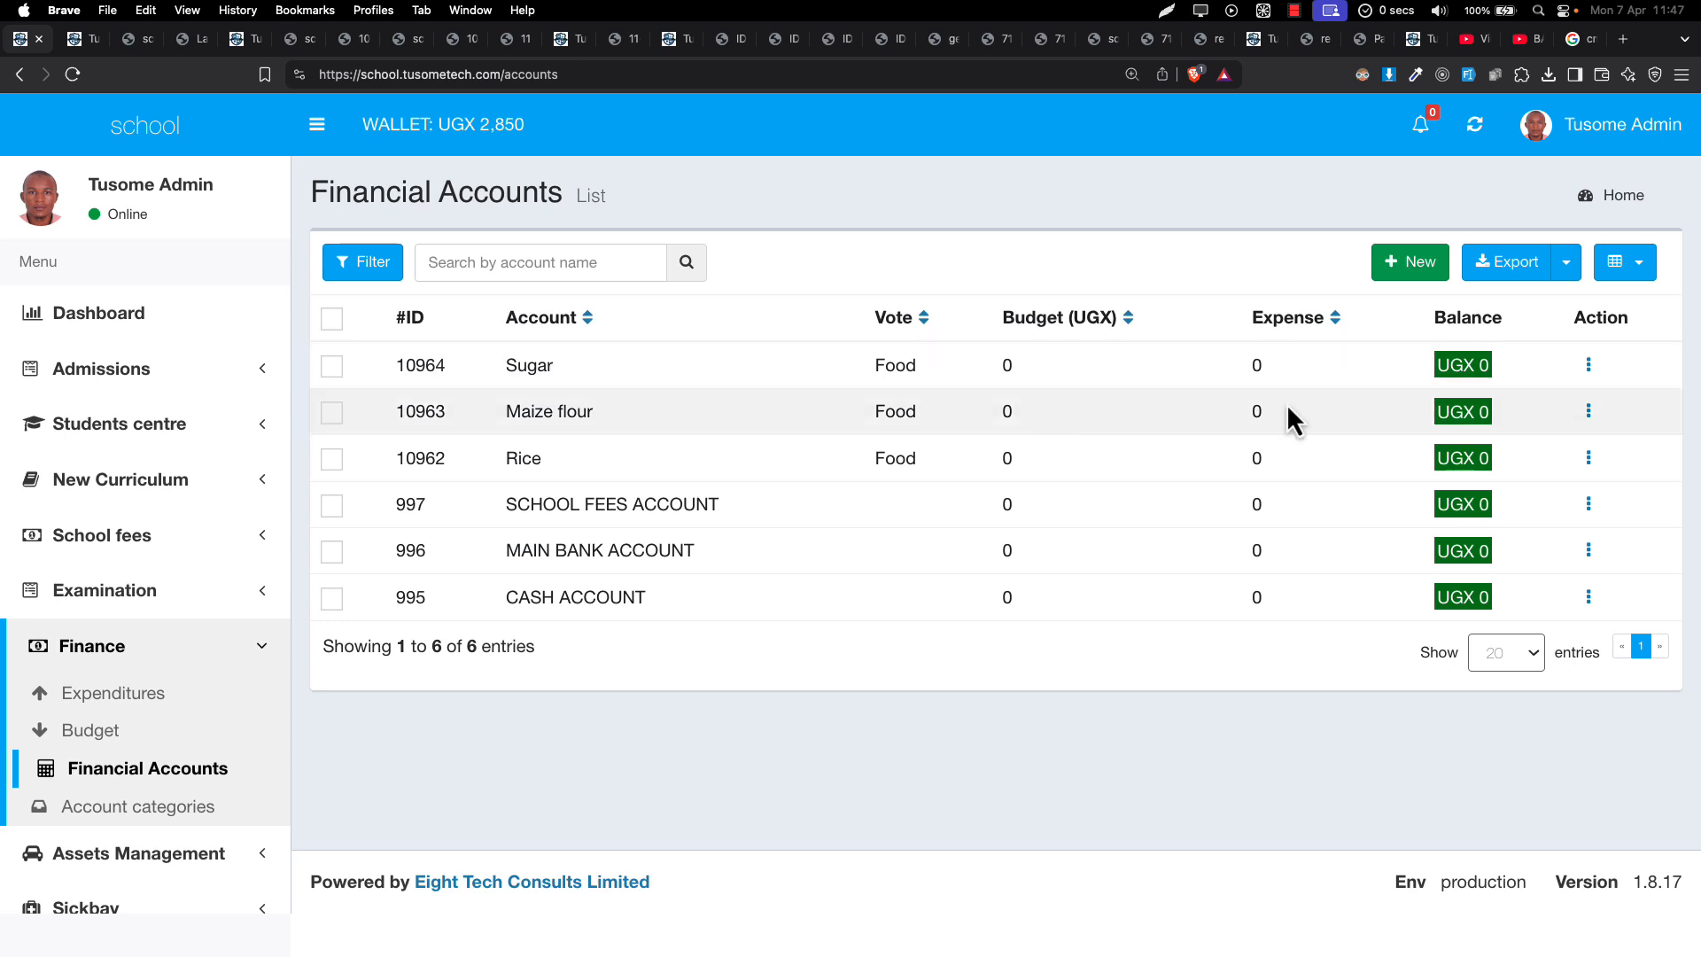
Step: Review the accounts' Budget and Expense columns, and examine each account category's budget, expense, balance and number of accounts
{"action": "left_click_drag", "start_coordinate": [1015, 315], "coordinate": [1150, 315]}
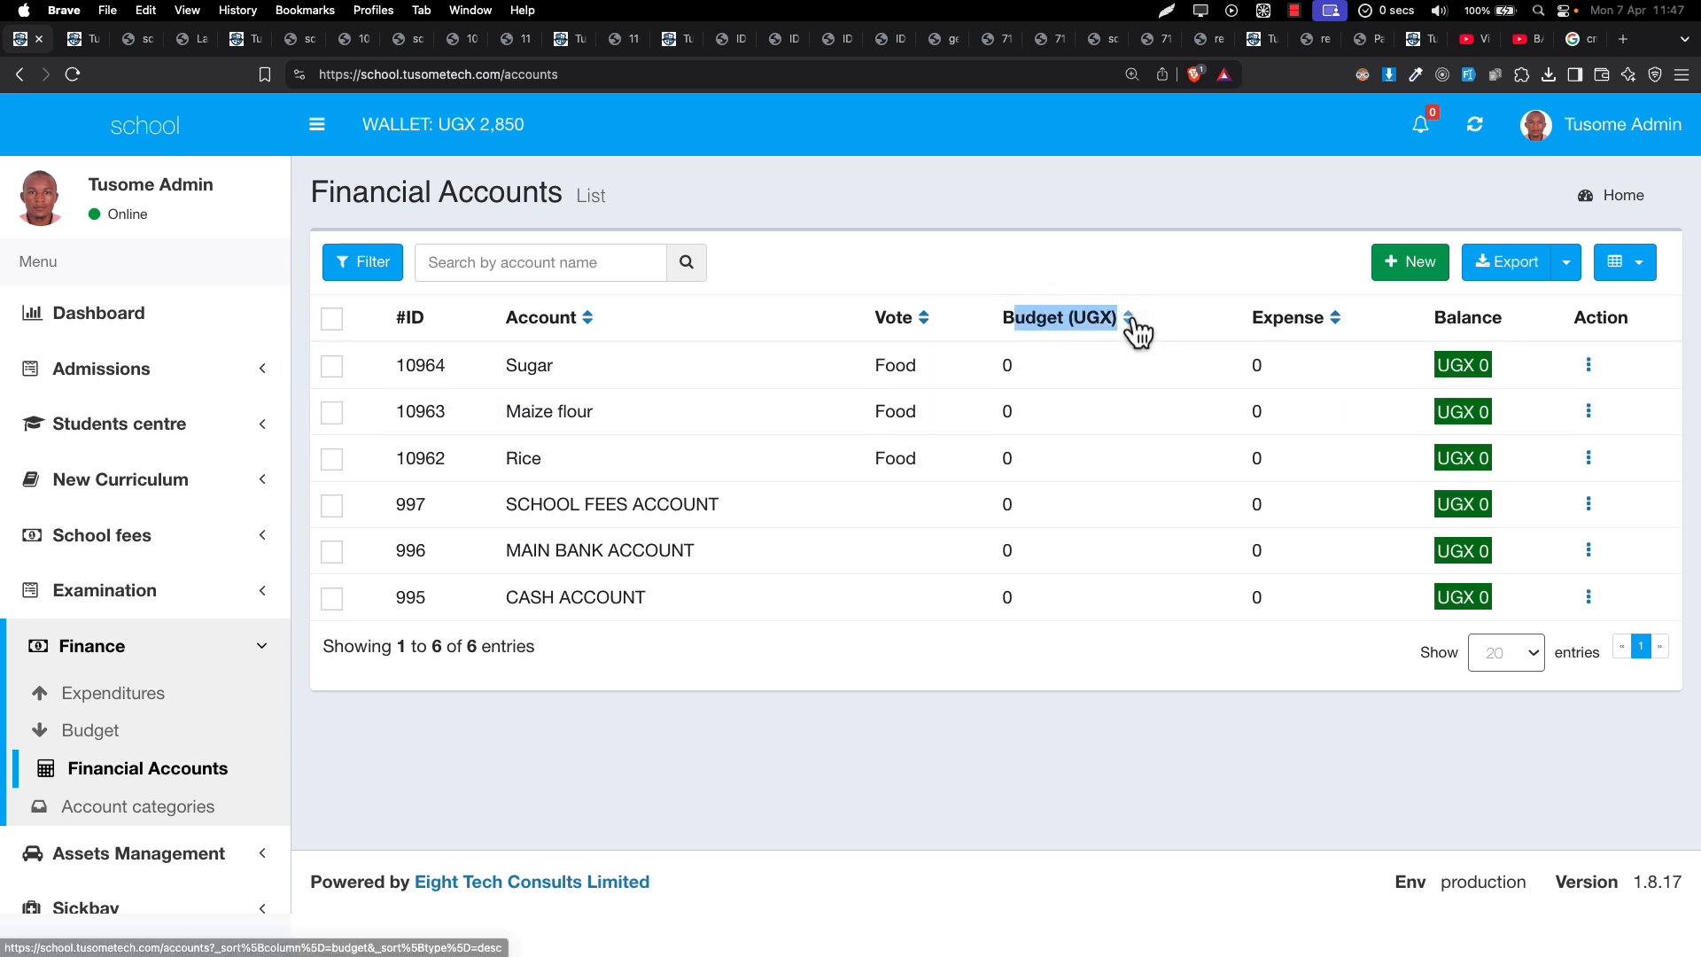
{"action": "left_click", "coordinate": [1267, 331]}
{"action": "left_click_drag", "start_coordinate": [1266, 332], "coordinate": [1284, 323]}
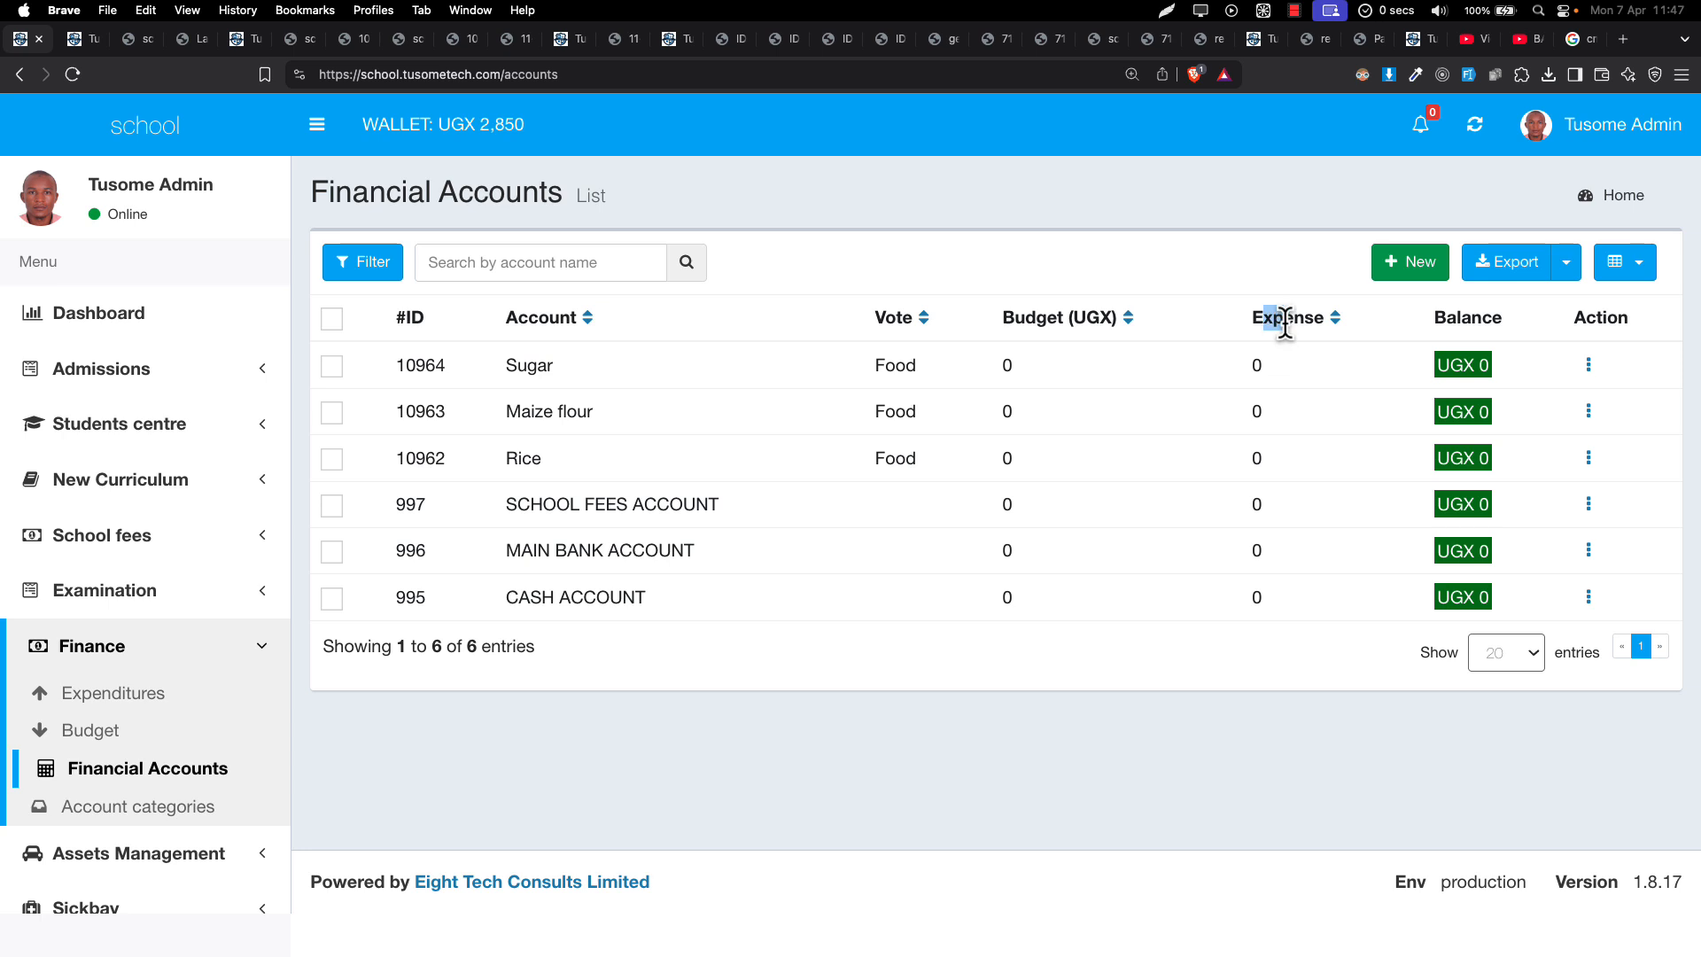
{"action": "left_click", "coordinate": [111, 810]}
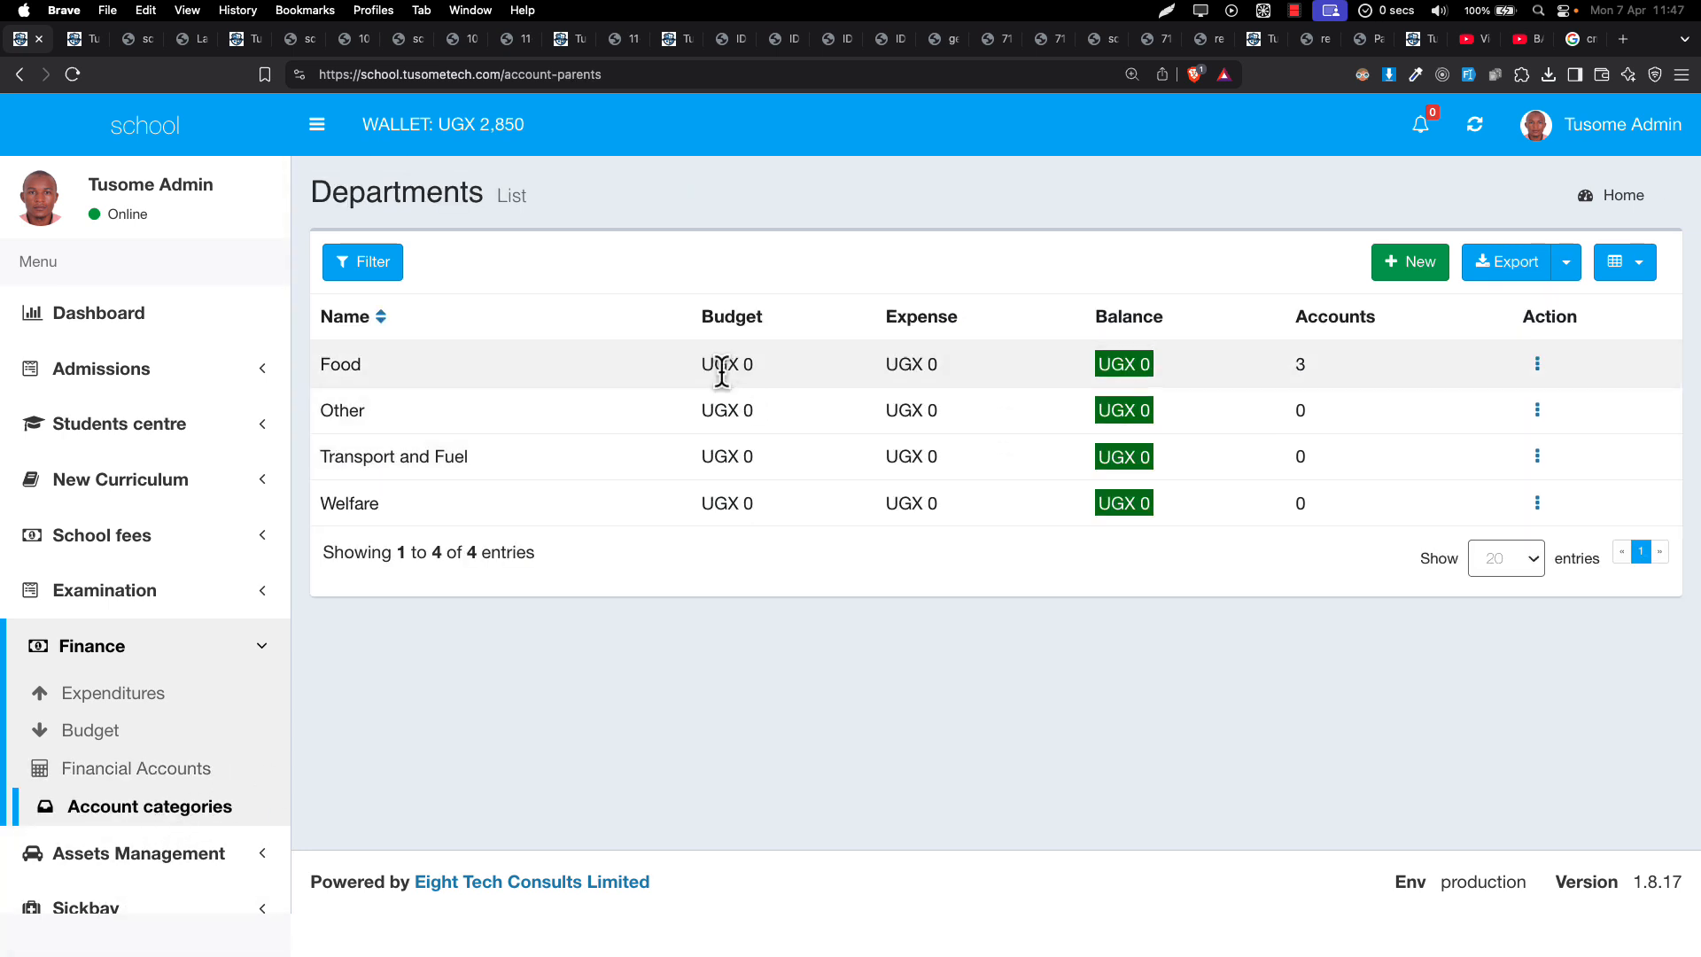
{"action": "left_click_drag", "start_coordinate": [722, 372], "coordinate": [771, 374]}
{"action": "left_click", "coordinate": [902, 358]}
{"action": "left_click_drag", "start_coordinate": [902, 359], "coordinate": [960, 372]}
{"action": "left_click_drag", "start_coordinate": [1112, 365], "coordinate": [1152, 371]}
{"action": "left_click_drag", "start_coordinate": [1292, 363], "coordinate": [1310, 369]}
{"action": "left_click_drag", "start_coordinate": [699, 416], "coordinate": [791, 416]}
{"action": "left_click", "coordinate": [868, 417]}
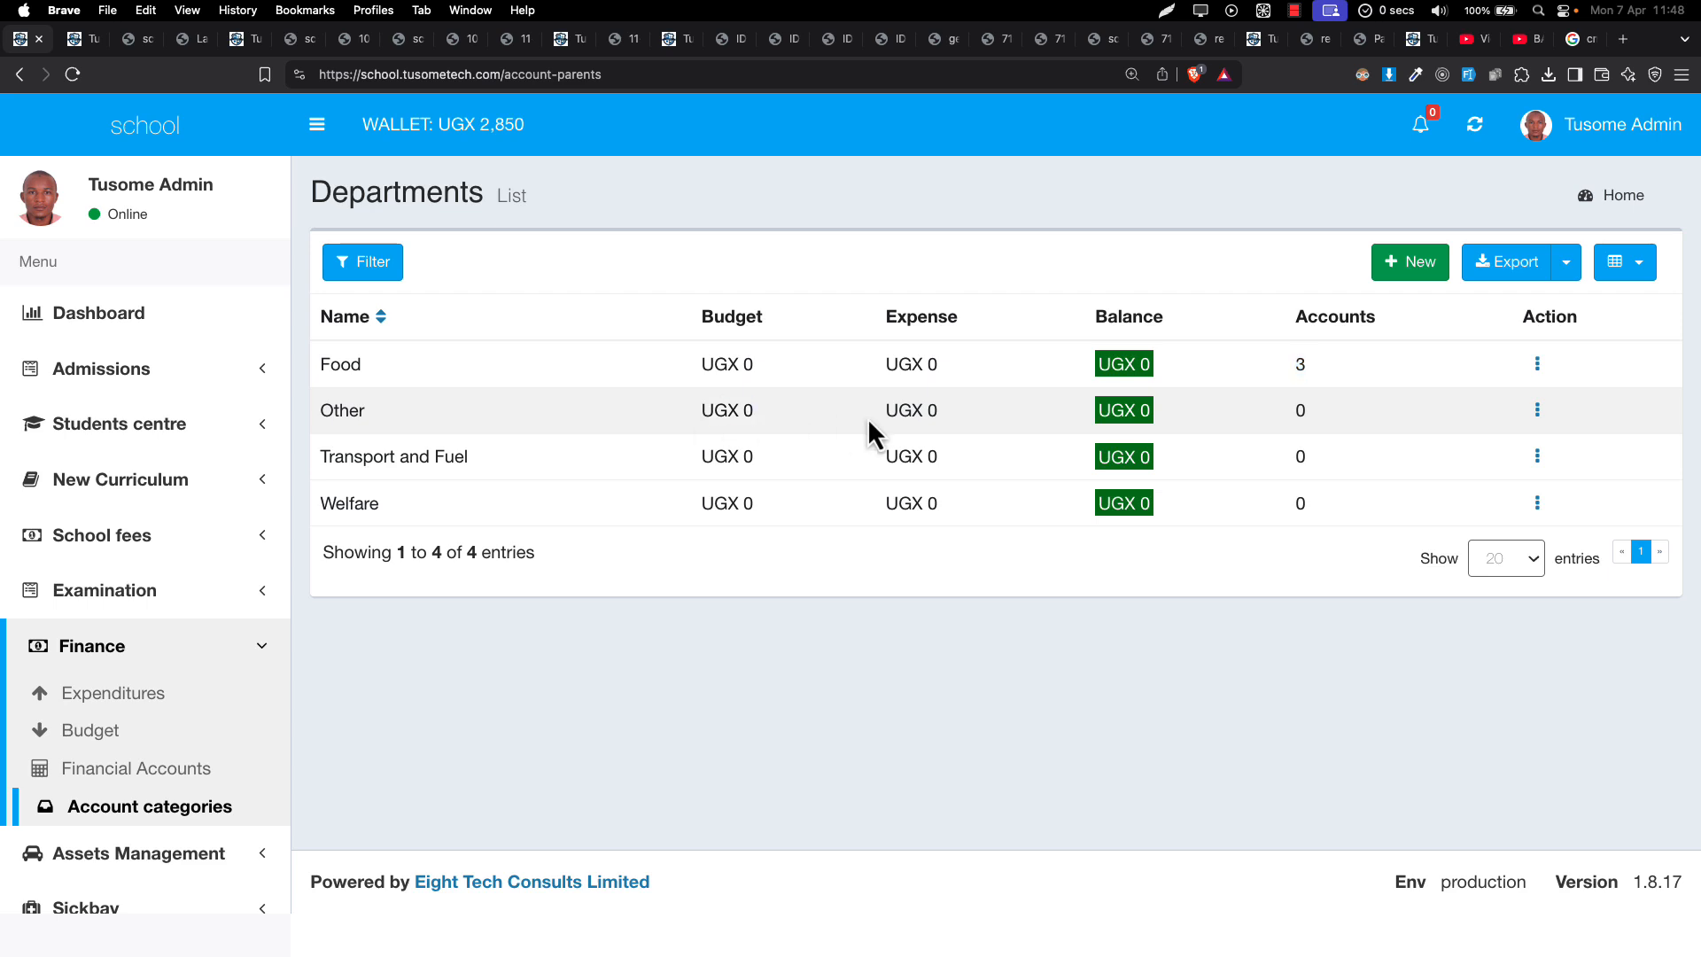
{"action": "left_click_drag", "start_coordinate": [1097, 411], "coordinate": [1161, 411]}
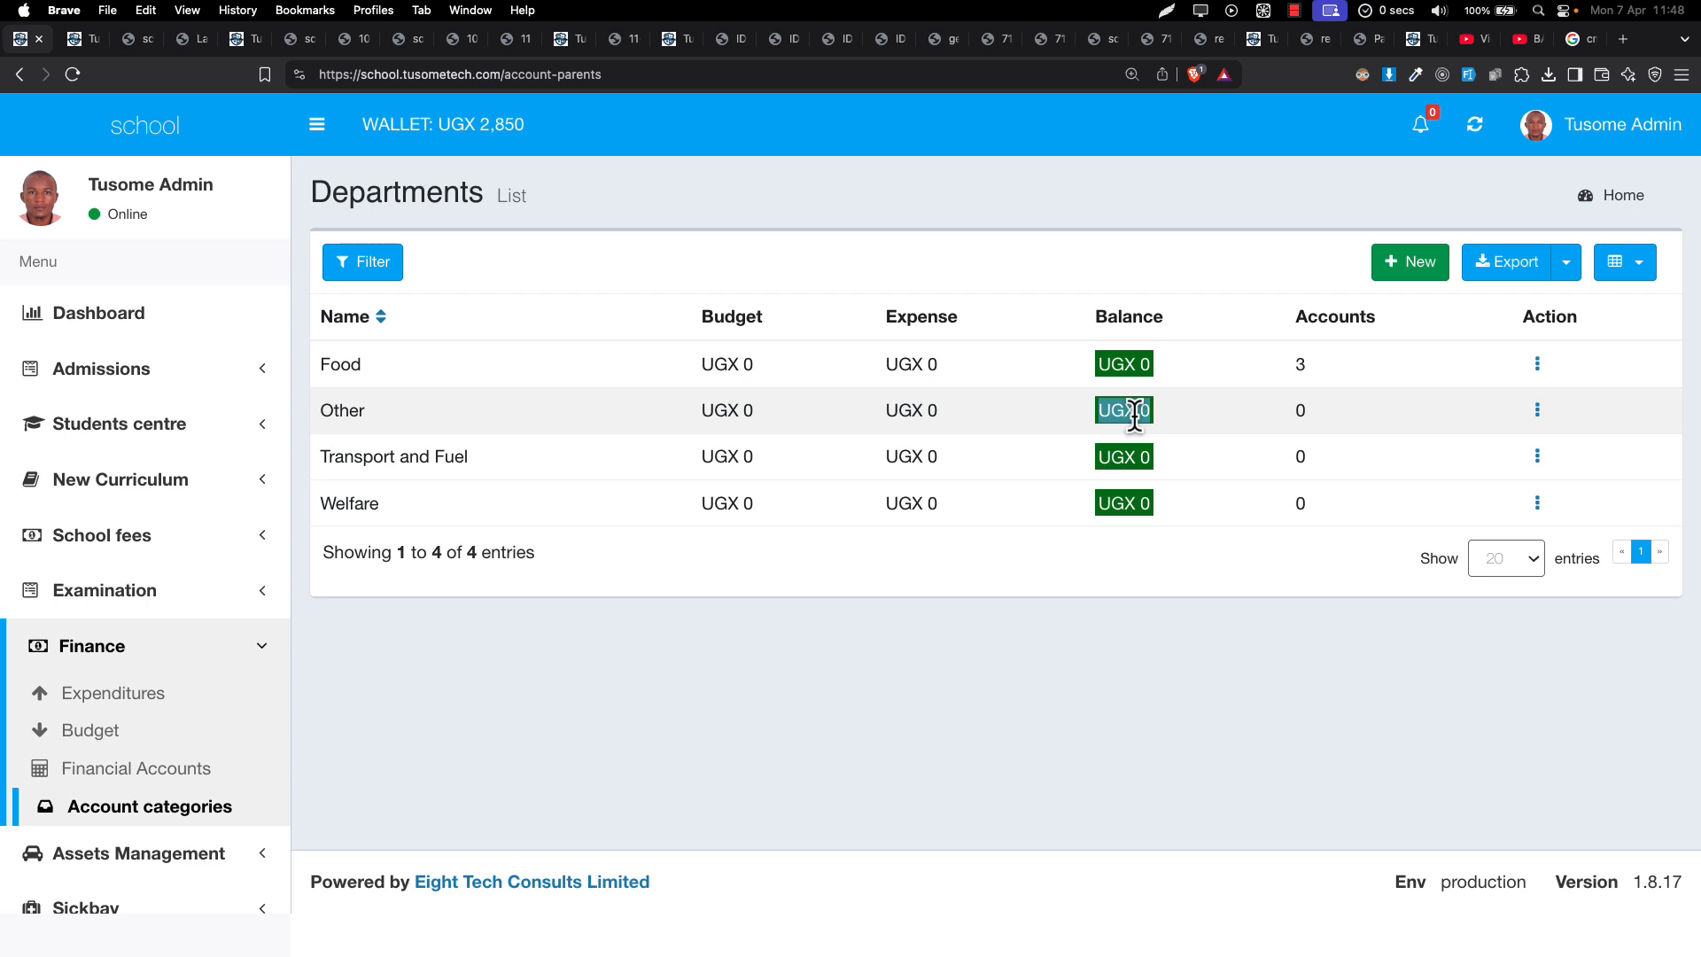
{"action": "left_click_drag", "start_coordinate": [1099, 365], "coordinate": [1186, 368]}
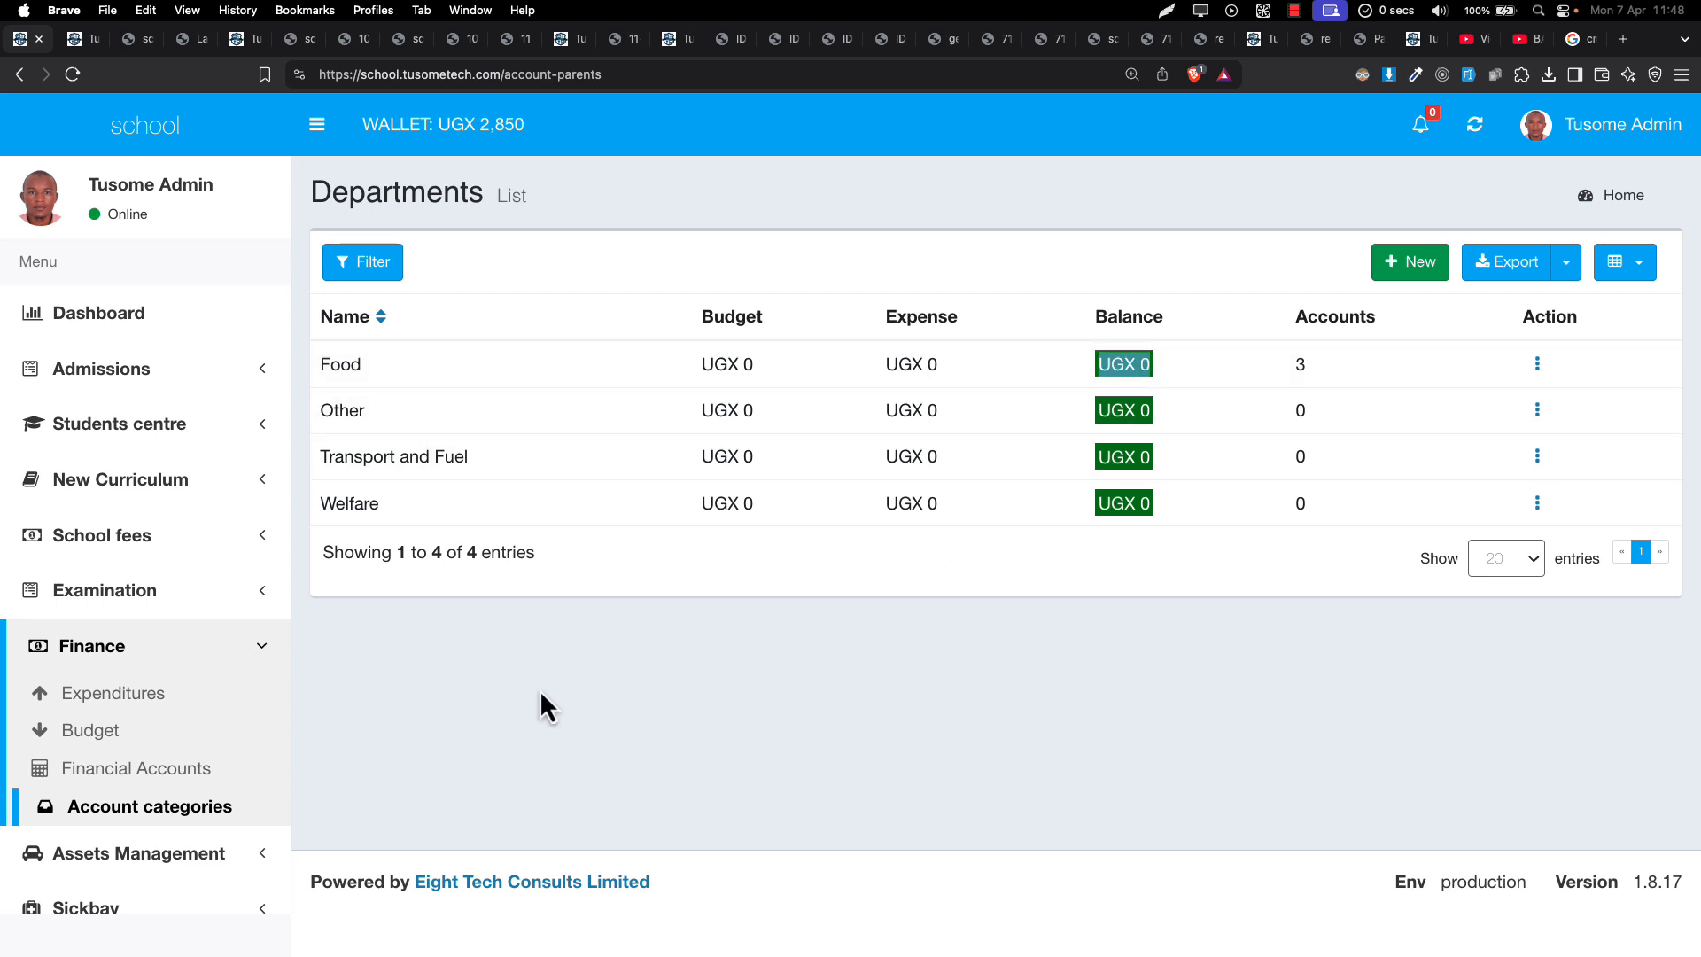
Step: Start a new budget record and assign it to the Food - Rice account
{"action": "left_click", "coordinate": [215, 784]}
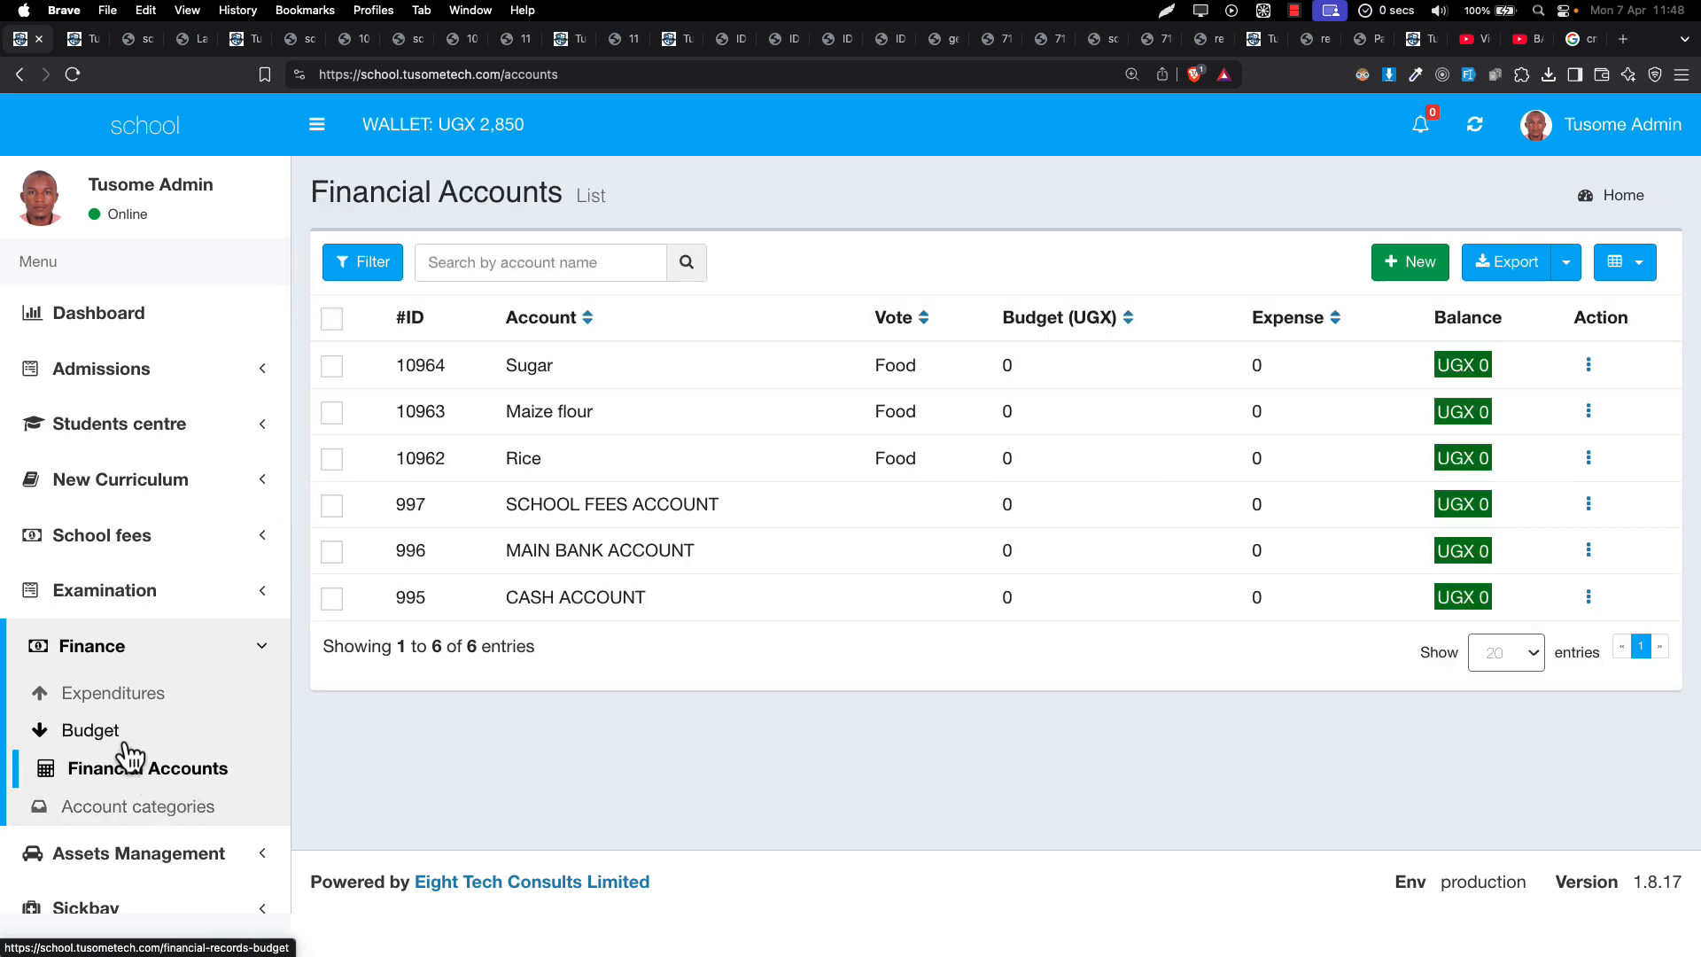
{"action": "left_click", "coordinate": [125, 744]}
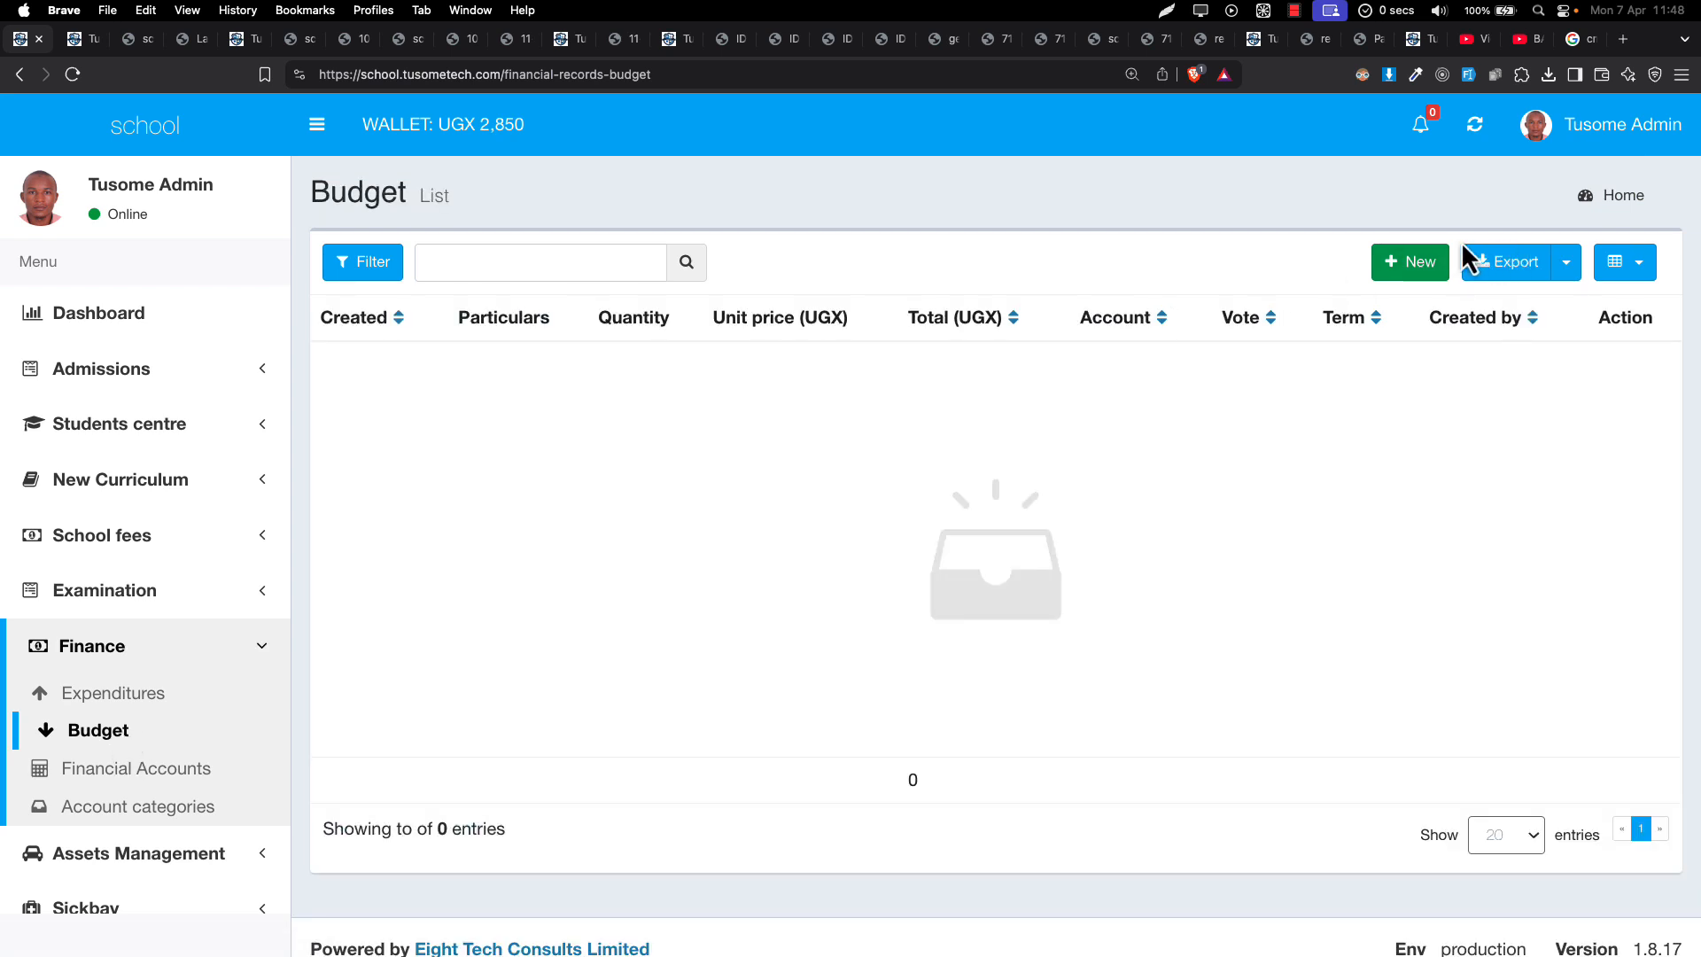
{"action": "left_click", "coordinate": [1431, 263]}
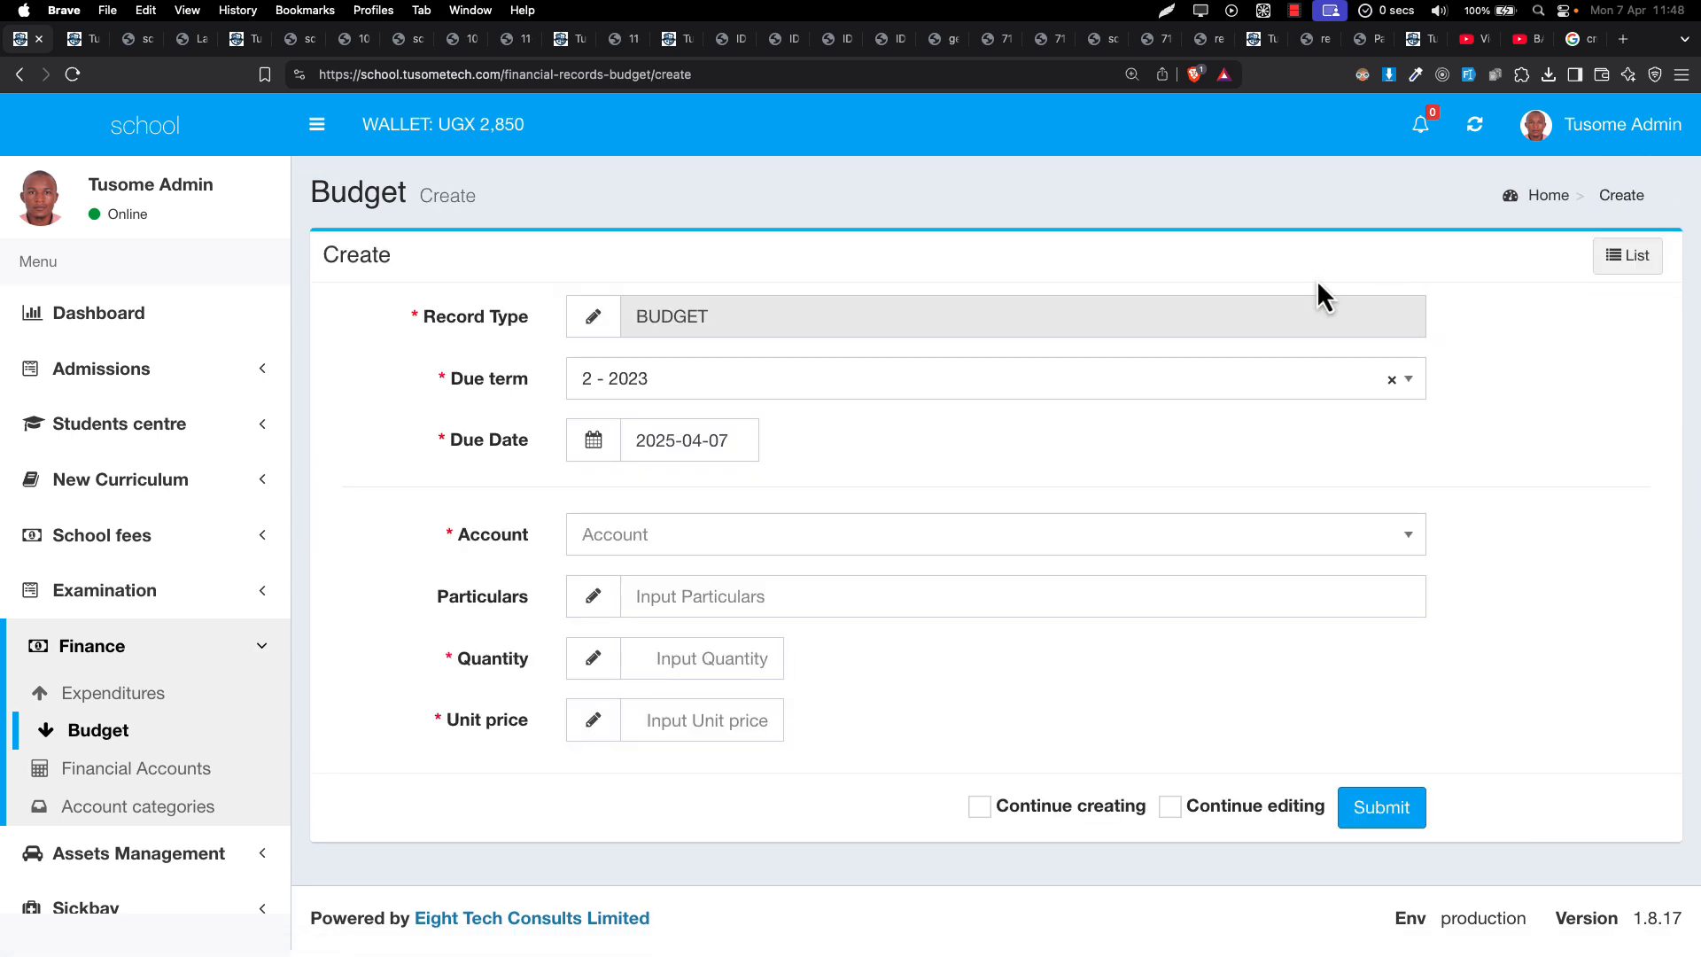
{"action": "double_click", "coordinate": [689, 317]}
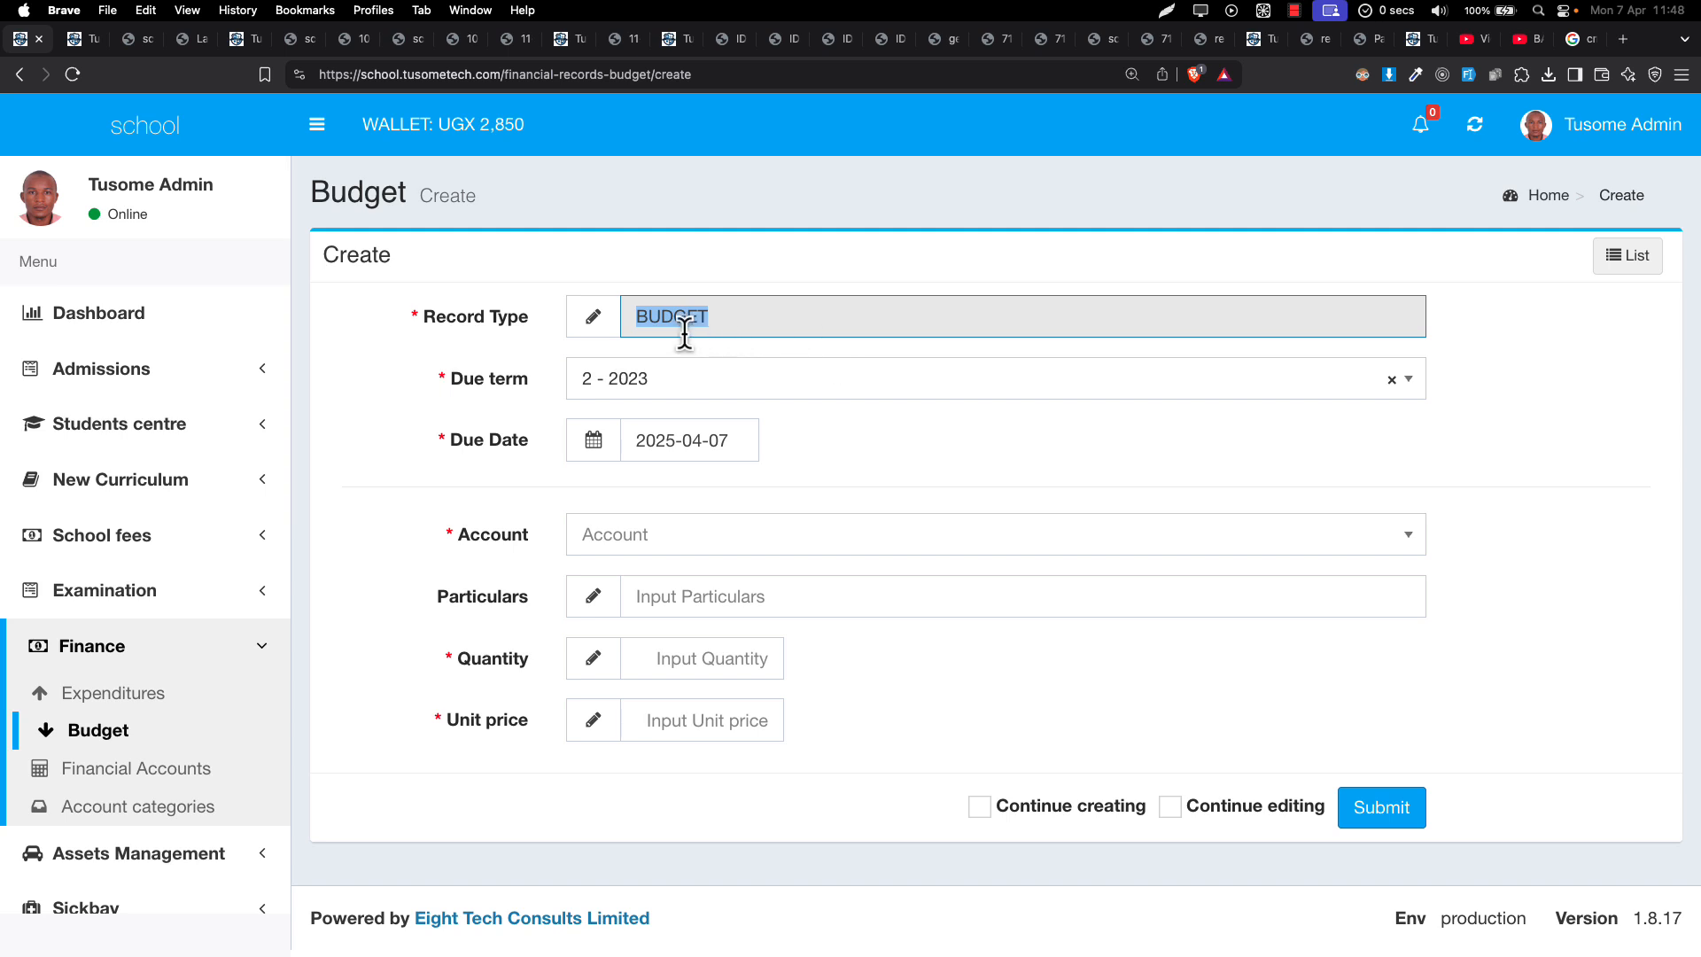
{"action": "left_click", "coordinate": [663, 390]}
{"action": "left_click", "coordinate": [575, 507]}
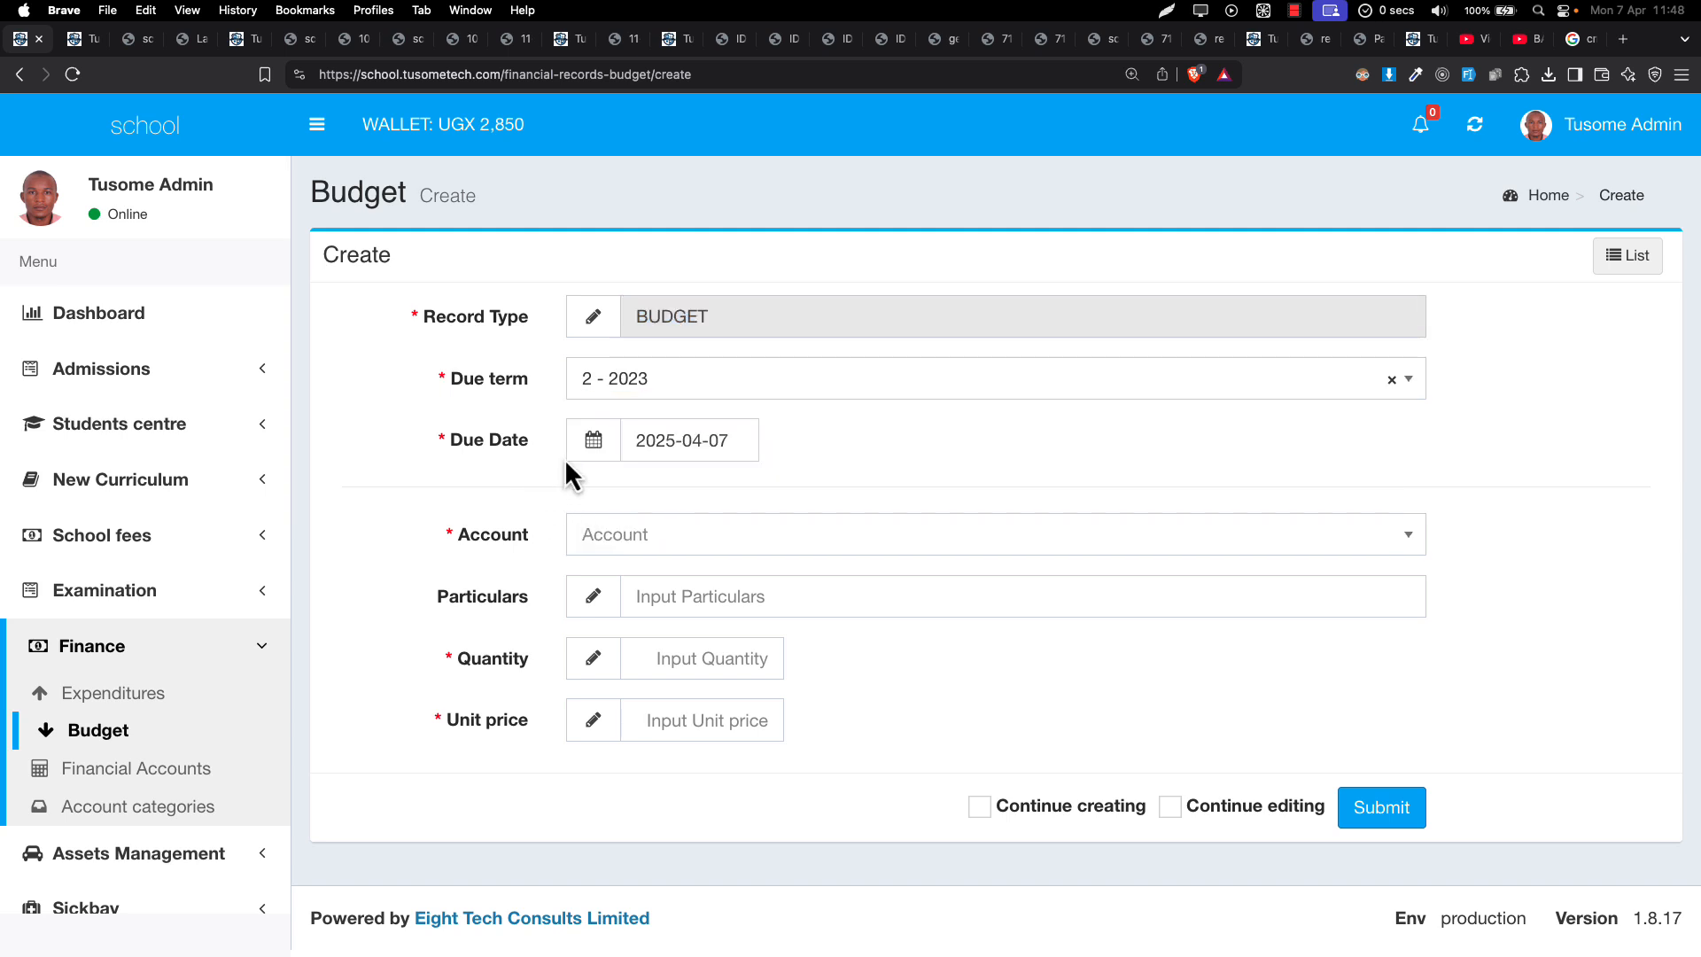
{"action": "left_click", "coordinate": [687, 445]}
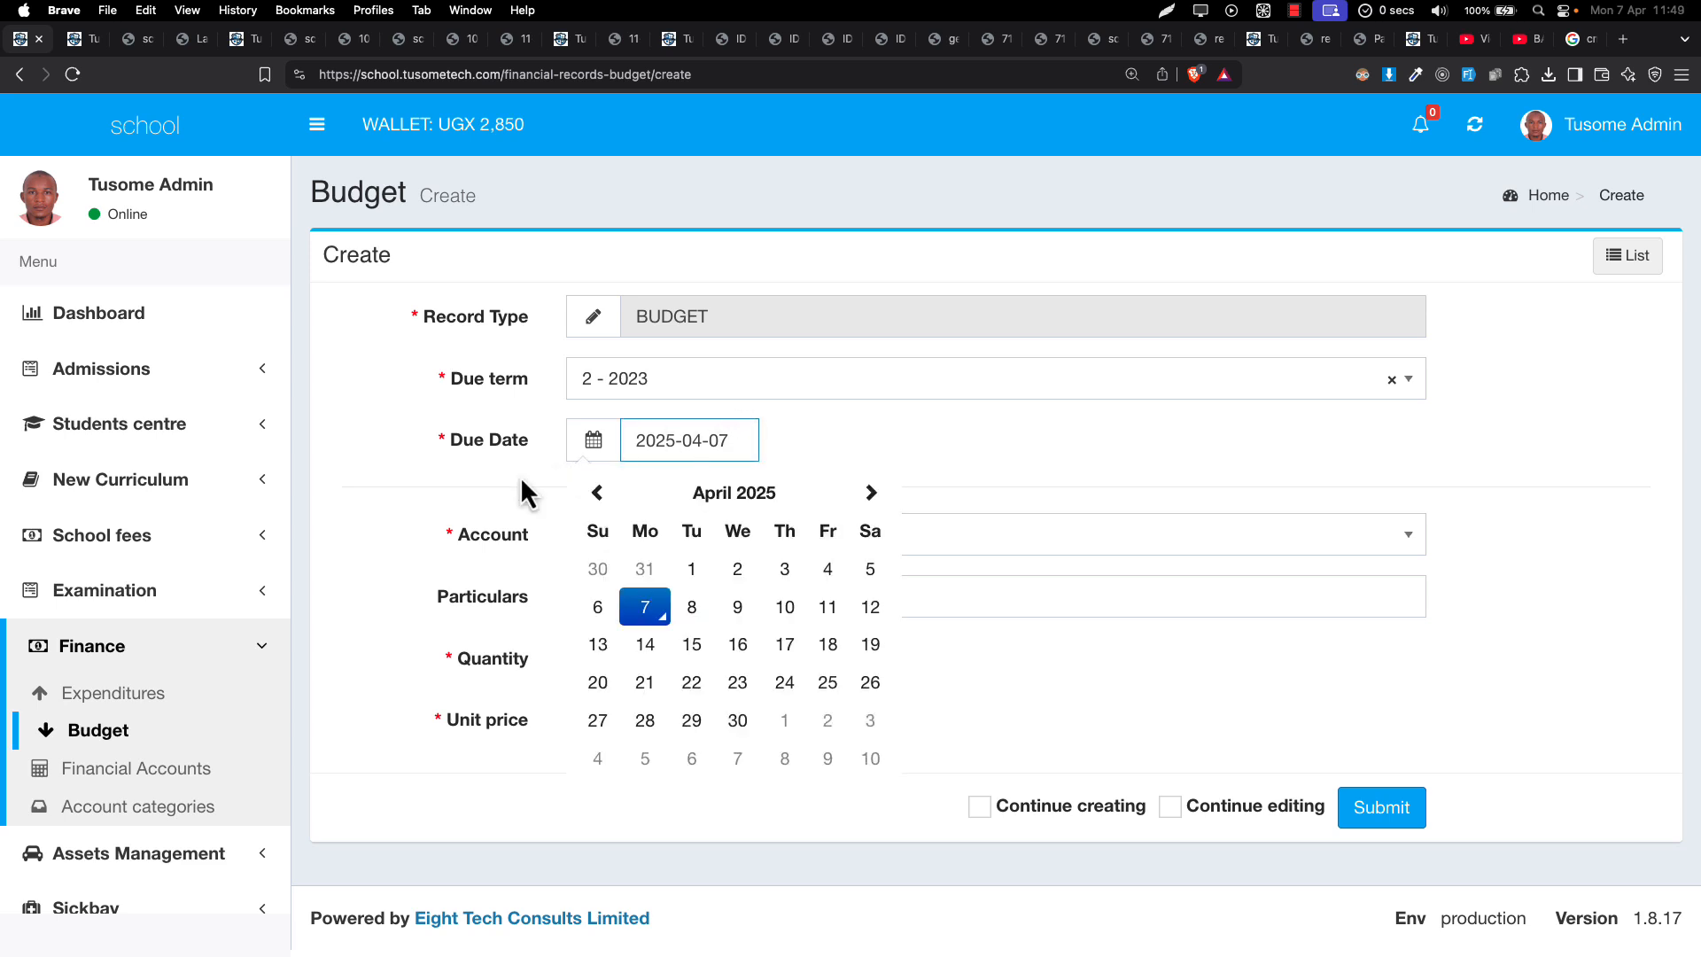
{"action": "left_click", "coordinate": [609, 502]}
{"action": "left_click", "coordinate": [608, 542]}
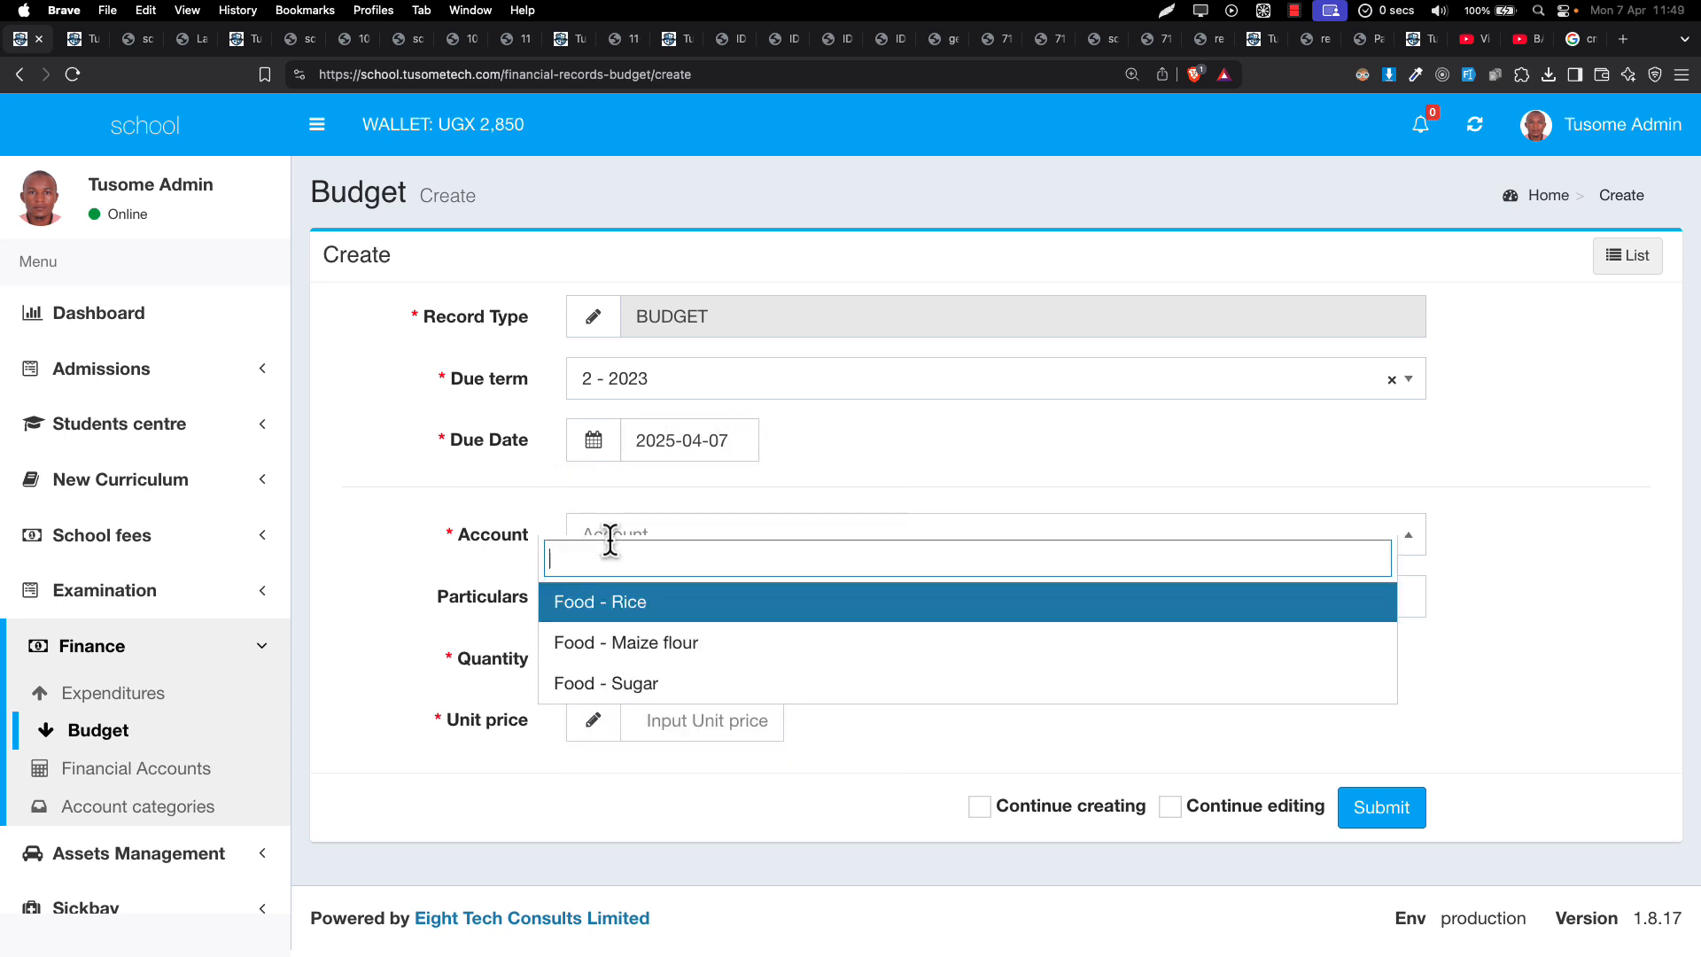
{"action": "left_click", "coordinate": [645, 606]}
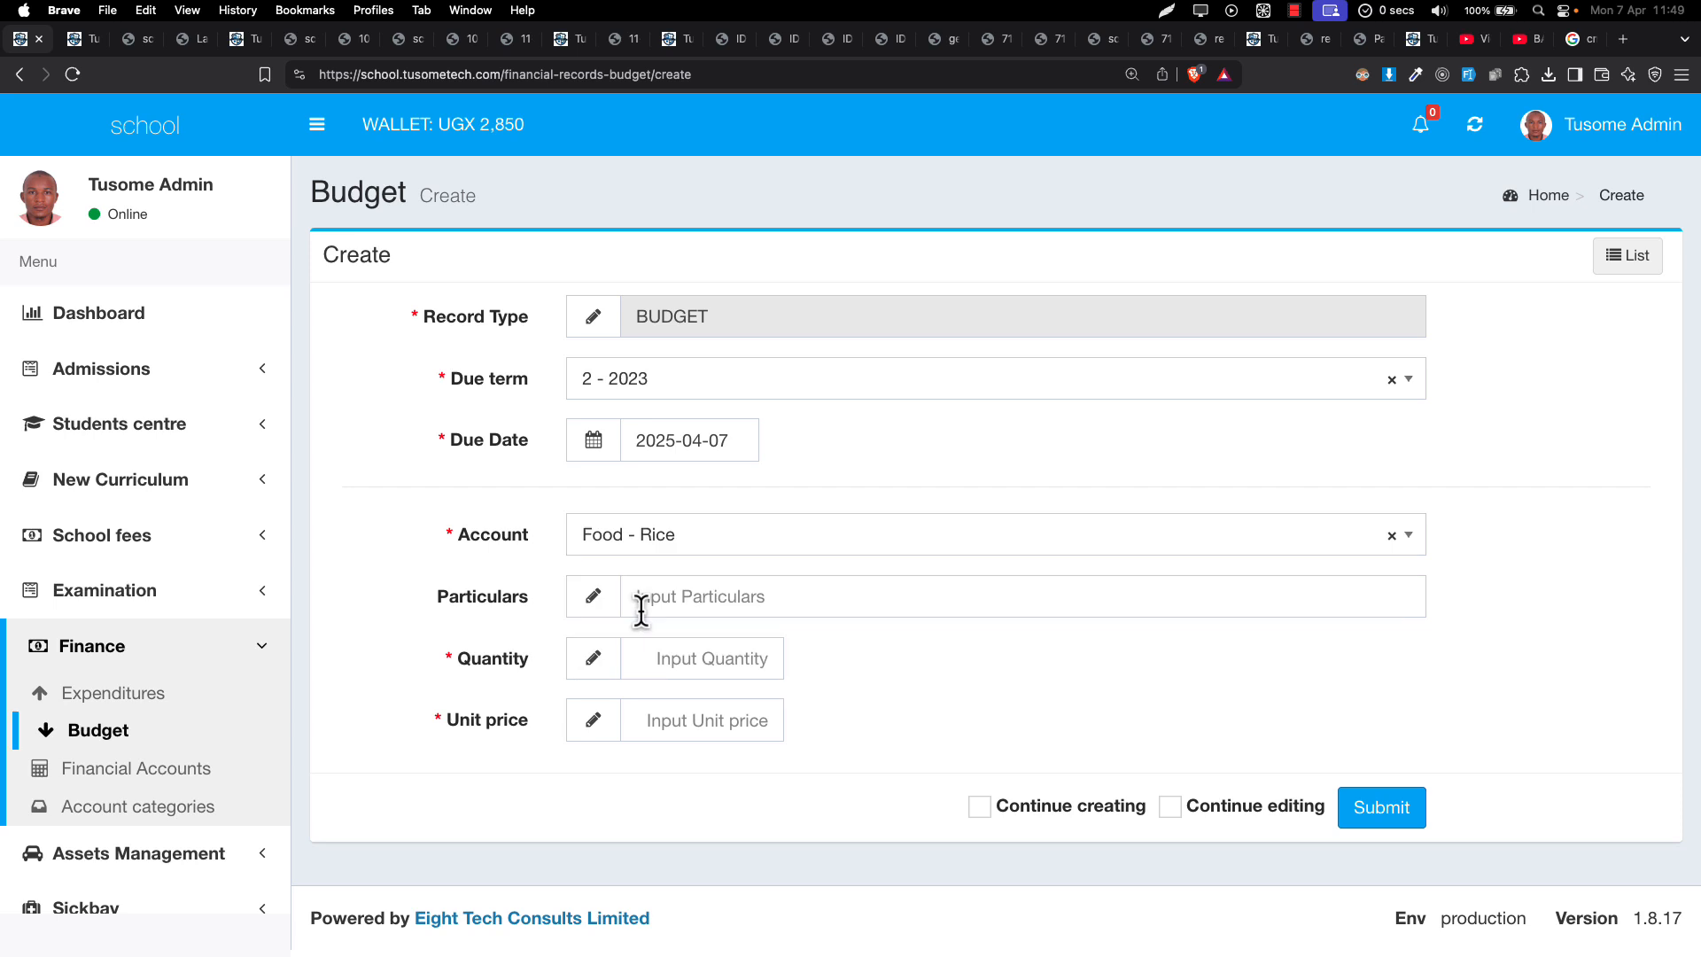
{"action": "left_click", "coordinate": [641, 609]}
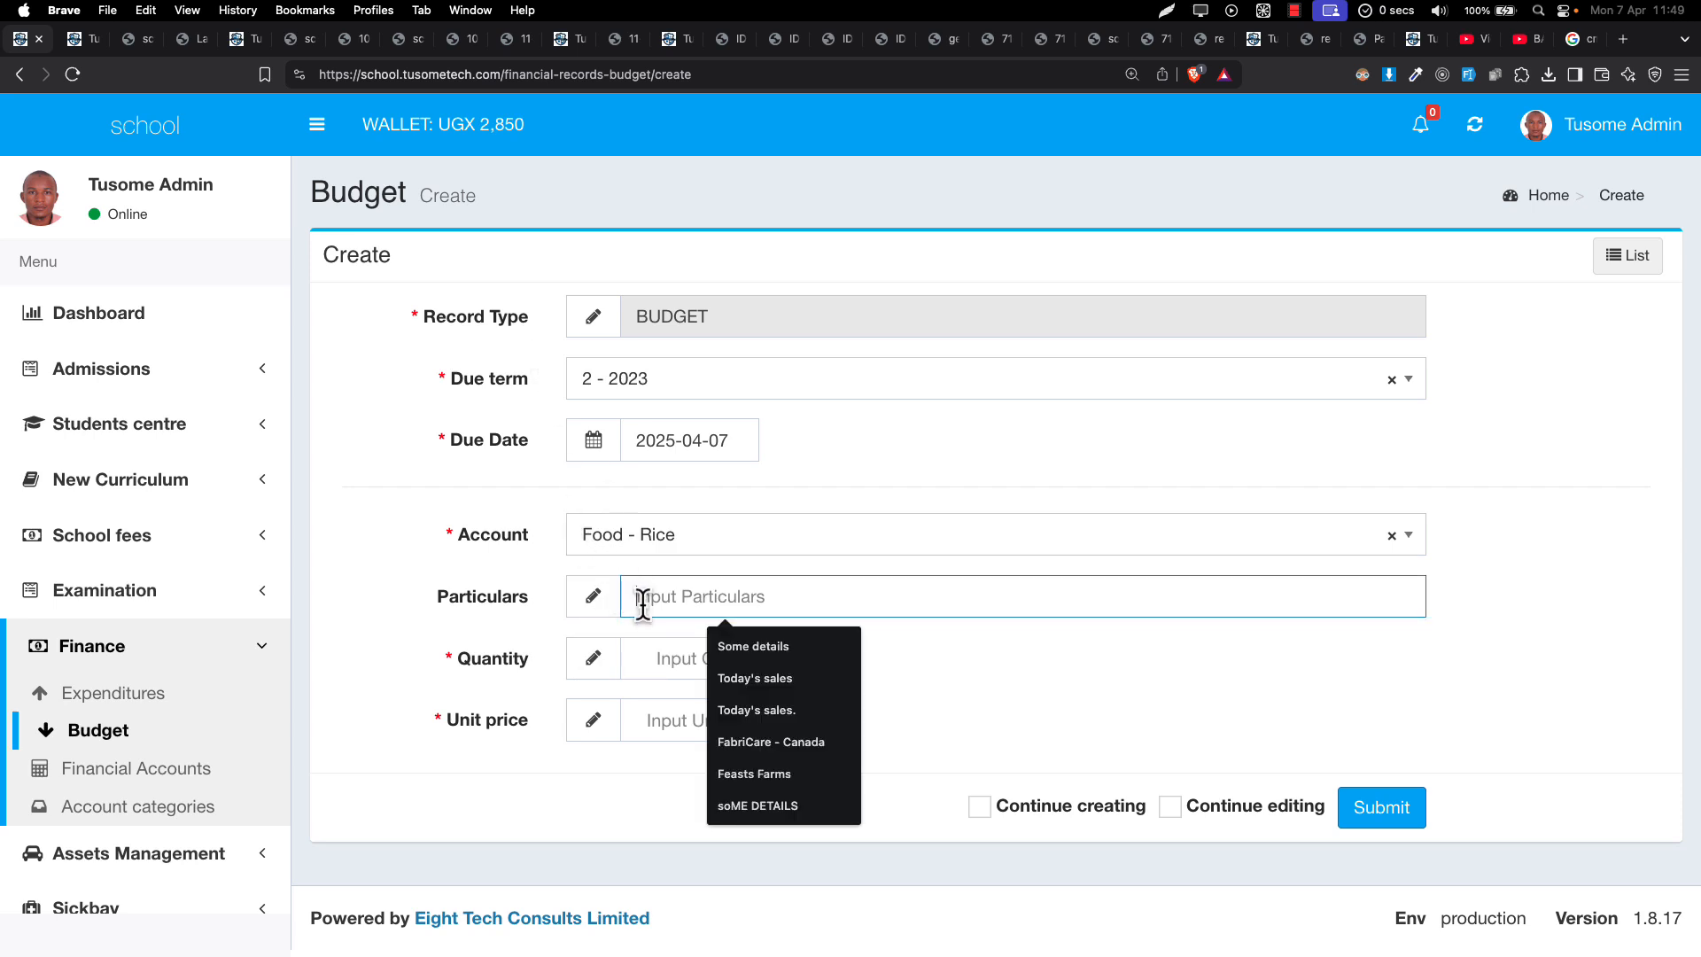
{"action": "type", "text": "10"}
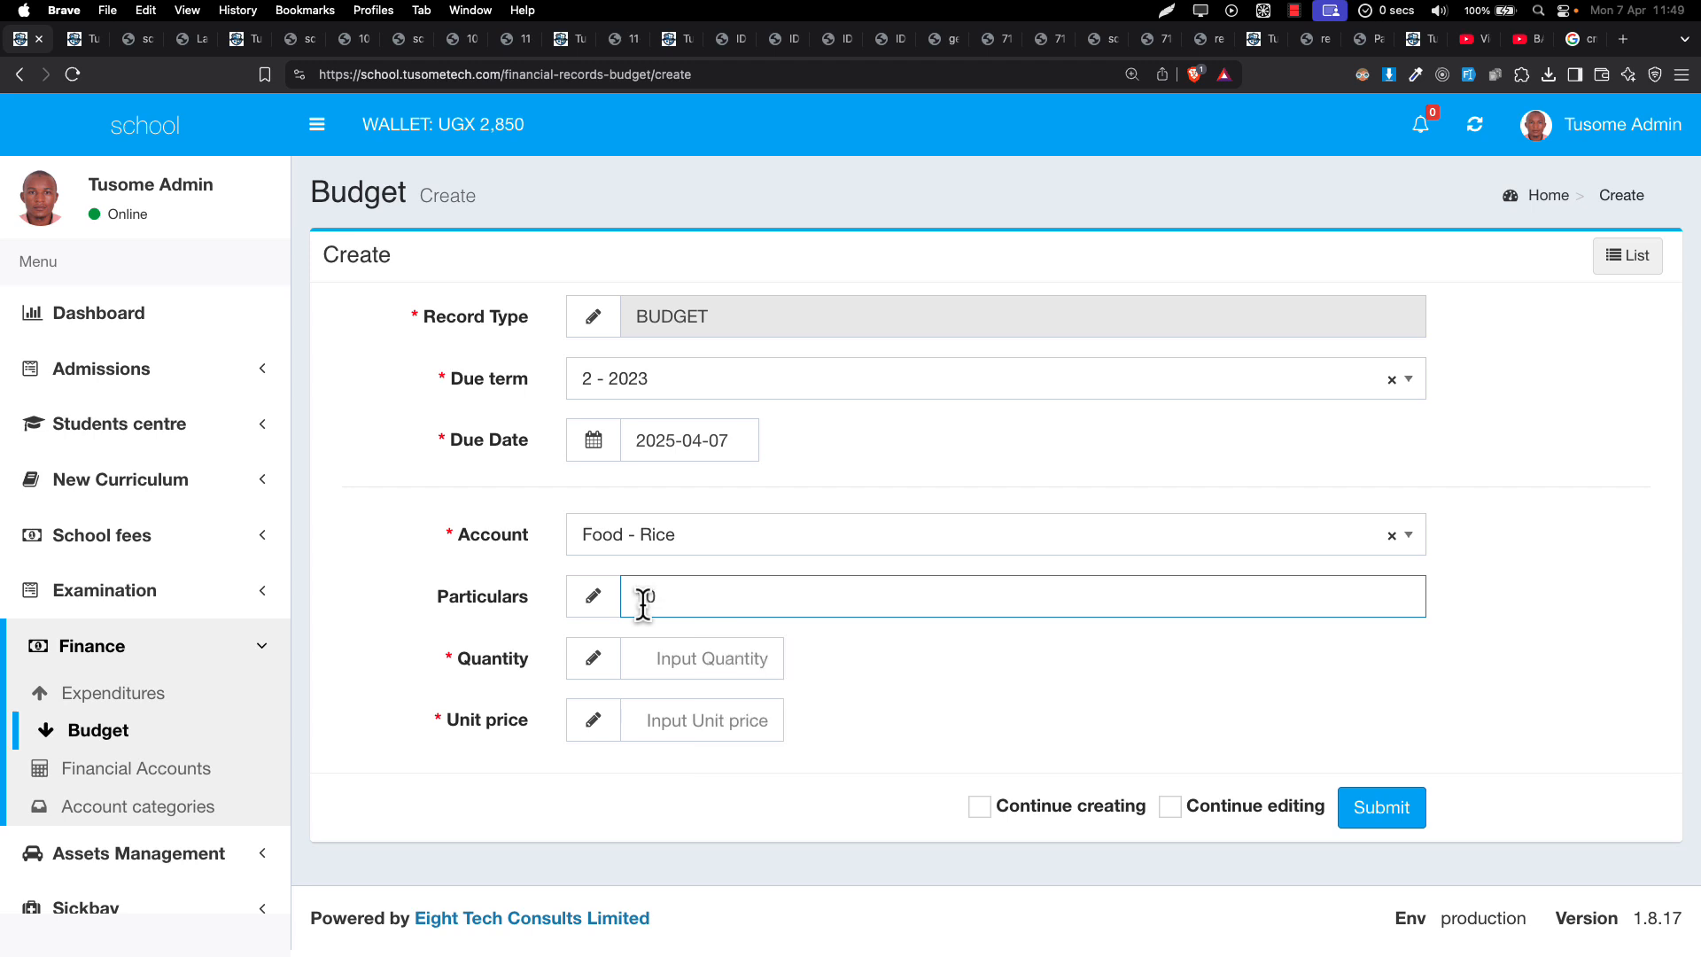
{"action": "type", "text": "00"}
{"action": "key", "text": "shift+Left"}
{"action": "key", "text": "shift+Left"}
{"action": "key", "text": "shift+Left"}
{"action": "type", "text": "000000"}
{"action": "left_click", "coordinate": [698, 660]}
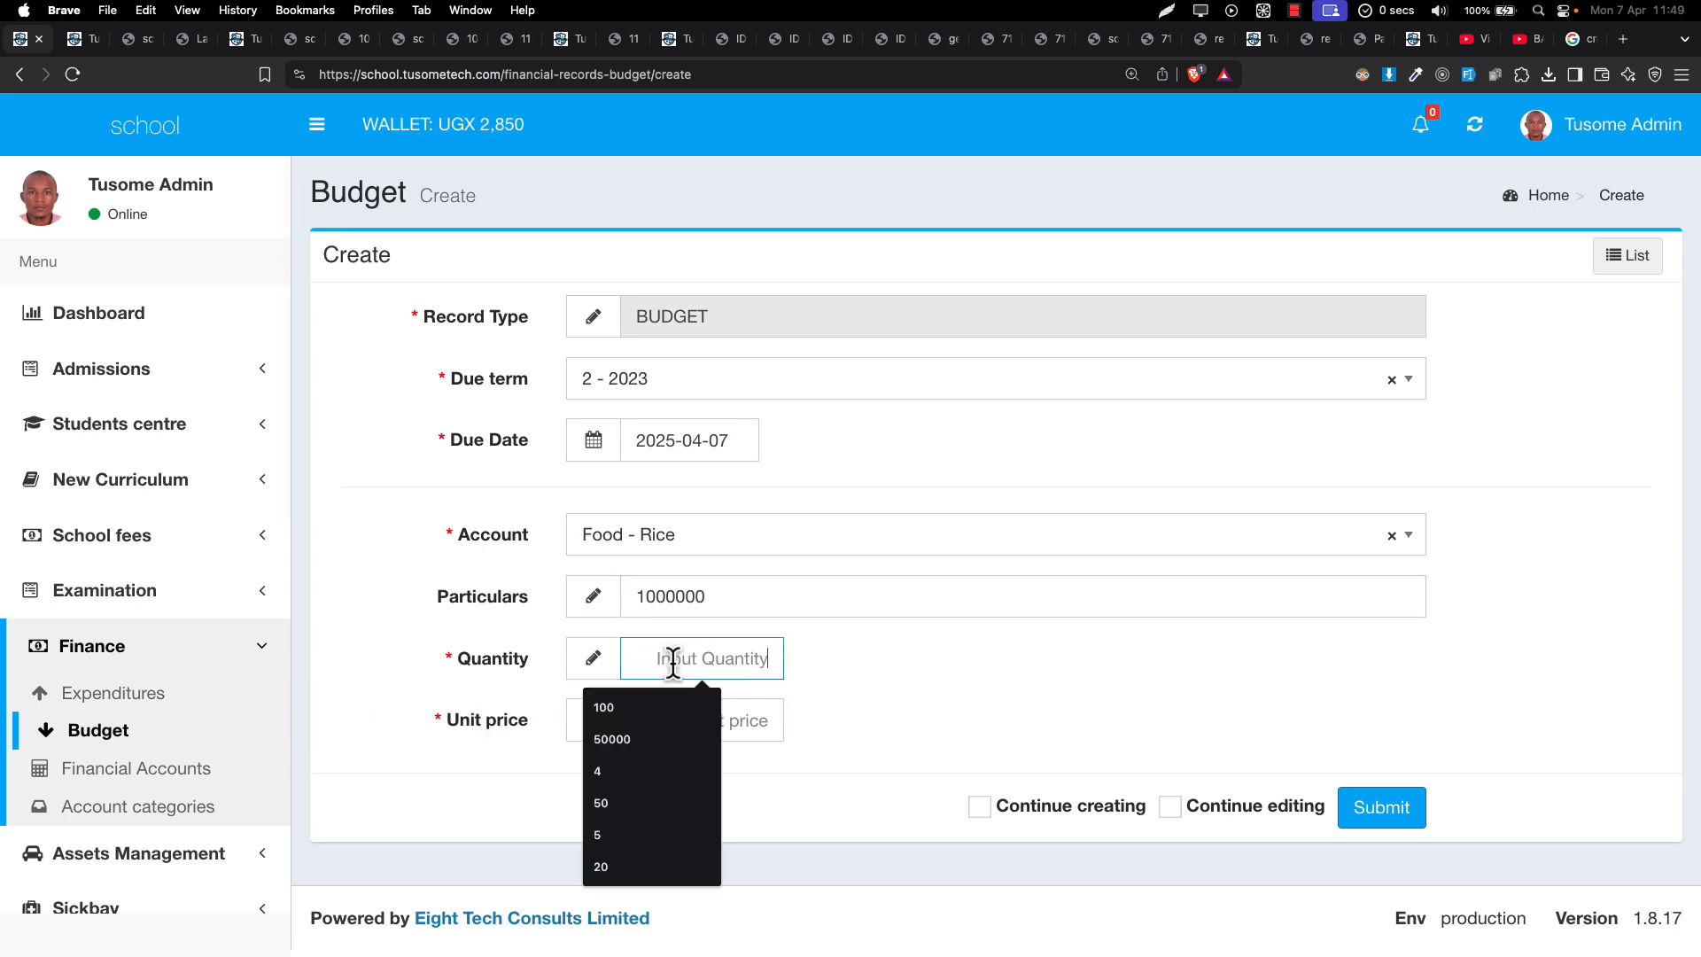
Step: Replace the budget record's particulars with "Kaiso Rice" and set the quantity to 50
{"action": "double_click", "coordinate": [666, 595]}
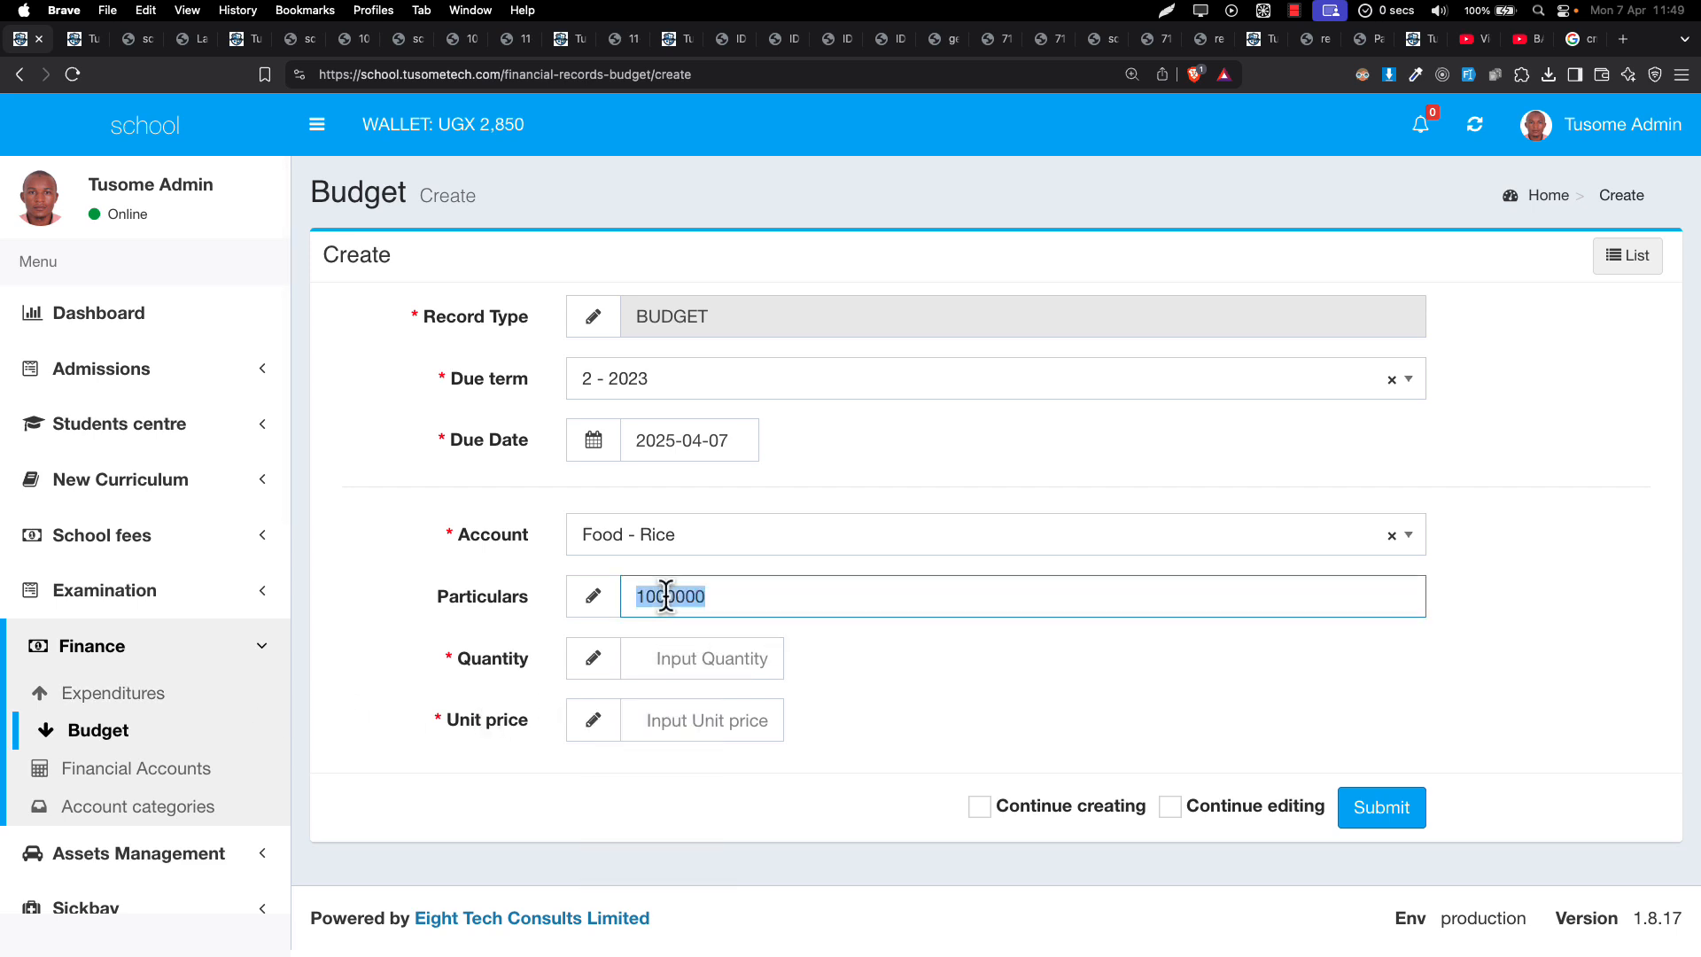
{"action": "key", "text": "BackSpace"}
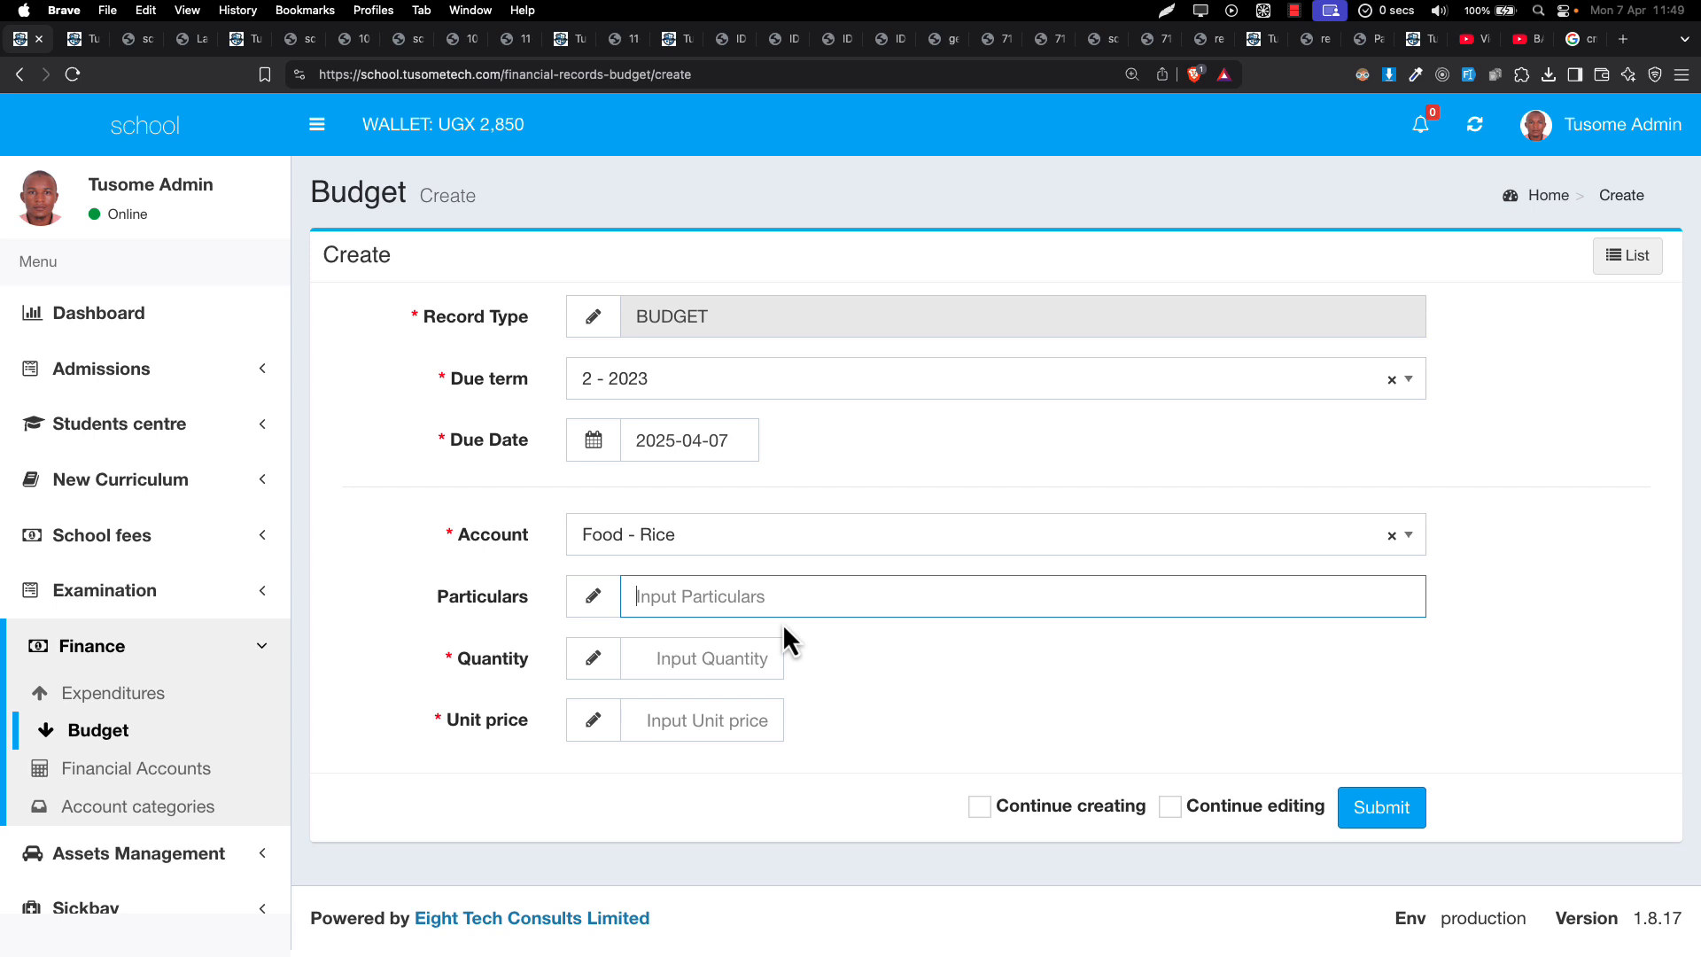
{"action": "type", "text": "Kaiso Rice"}
{"action": "left_click", "coordinate": [722, 657]}
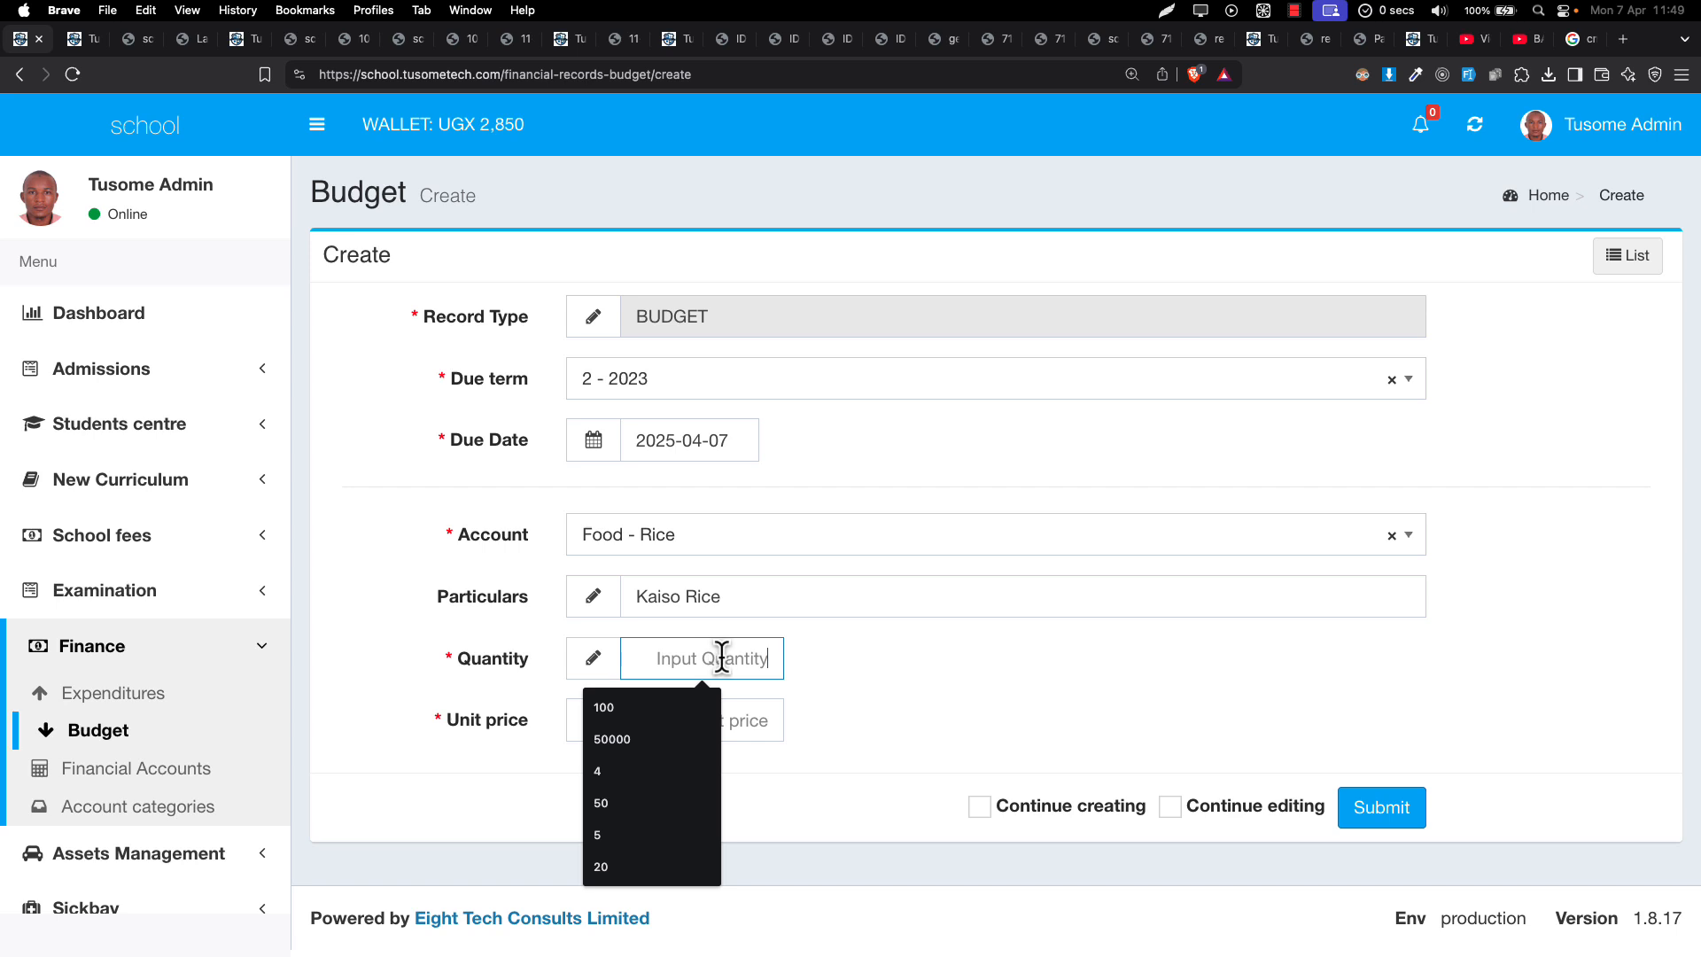
{"action": "type", "text": "10"}
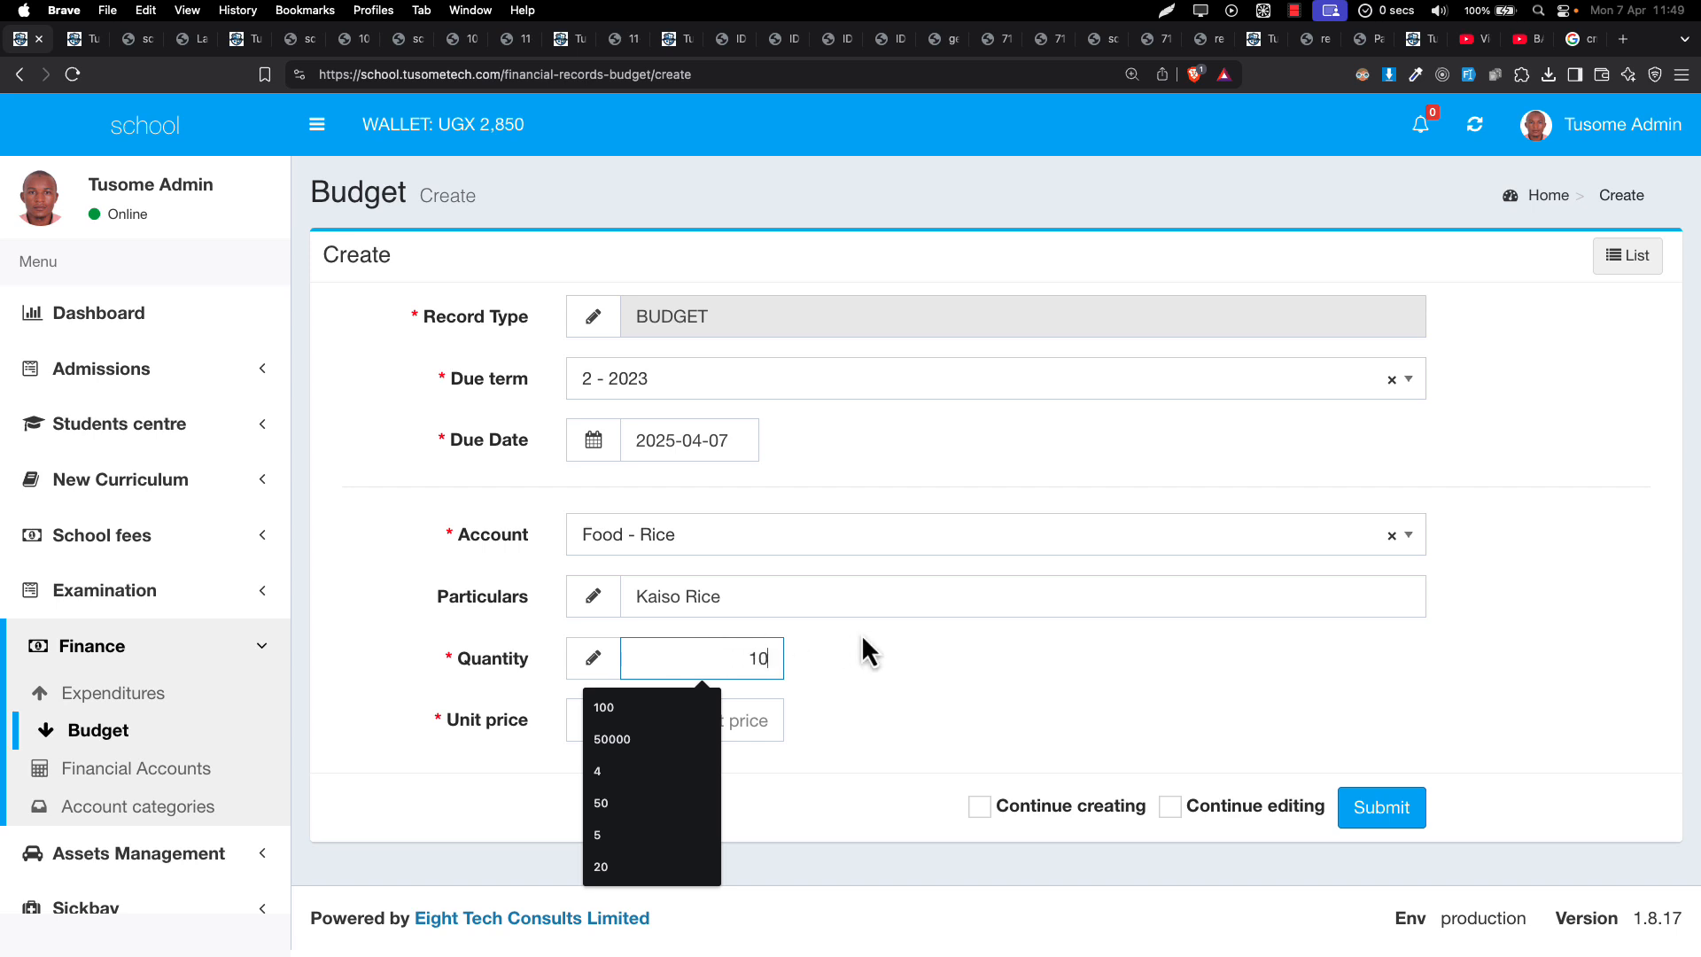
{"action": "key", "text": "BackSpace"}
{"action": "key", "text": "BackSpace"}
{"action": "type", "text": "50"}
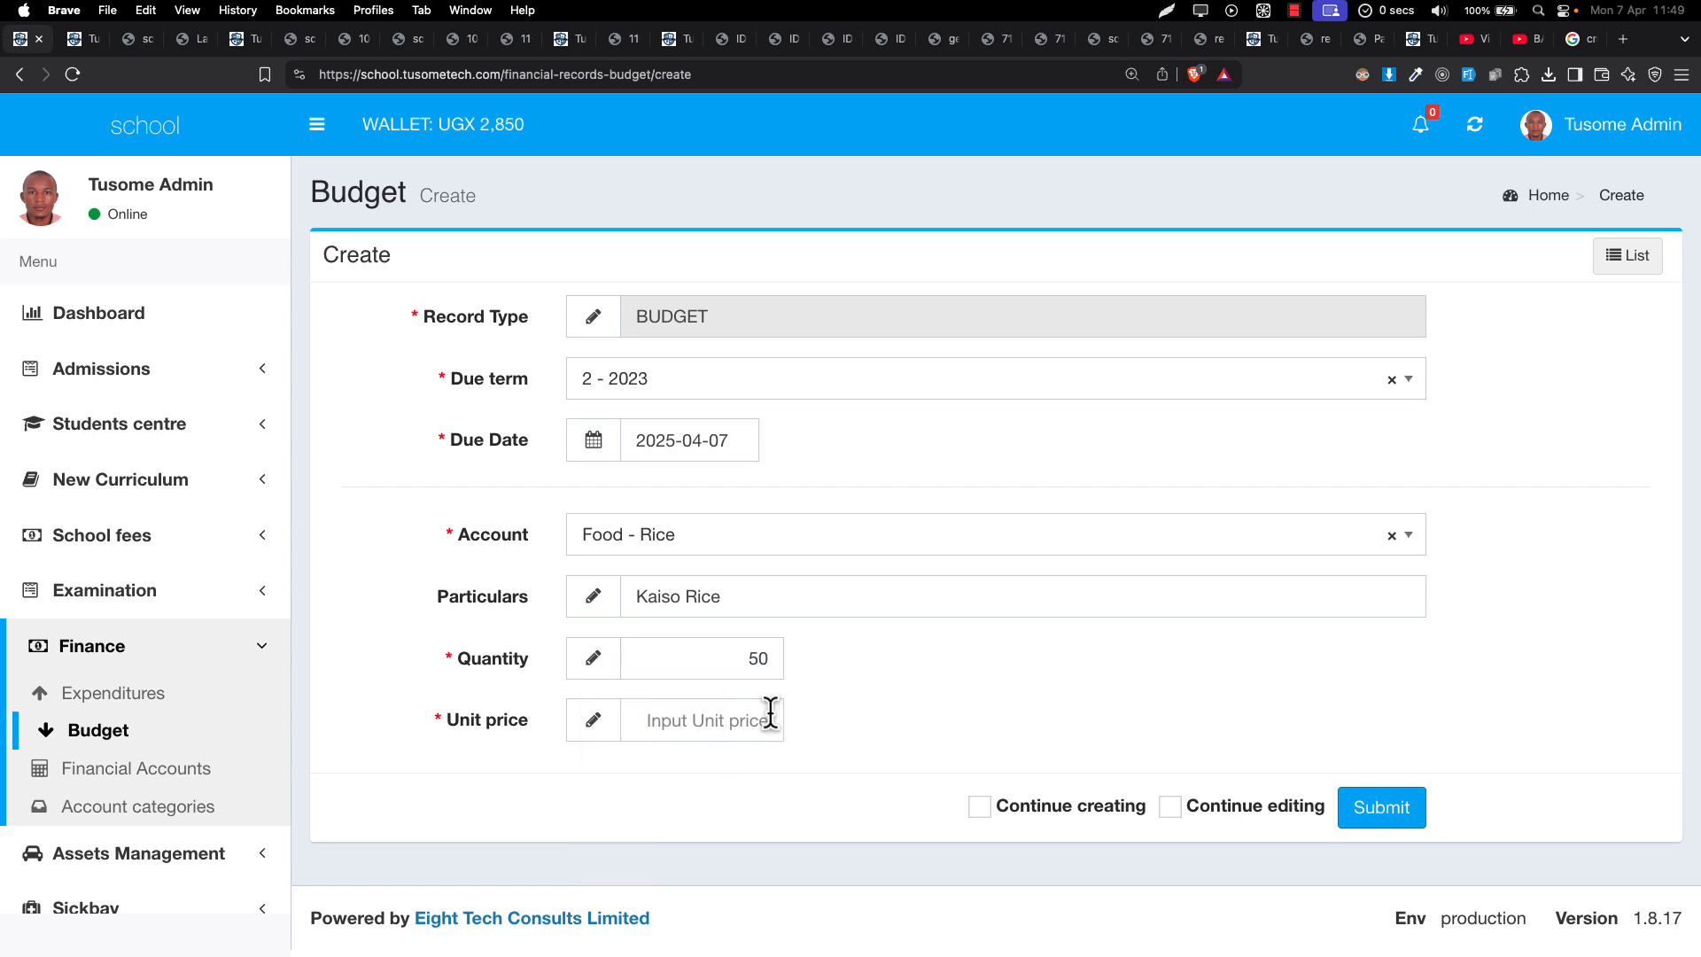
Step: Set the Kaiso Rice unit price to 5000 and submit the budget record
{"action": "left_click", "coordinate": [718, 713]}
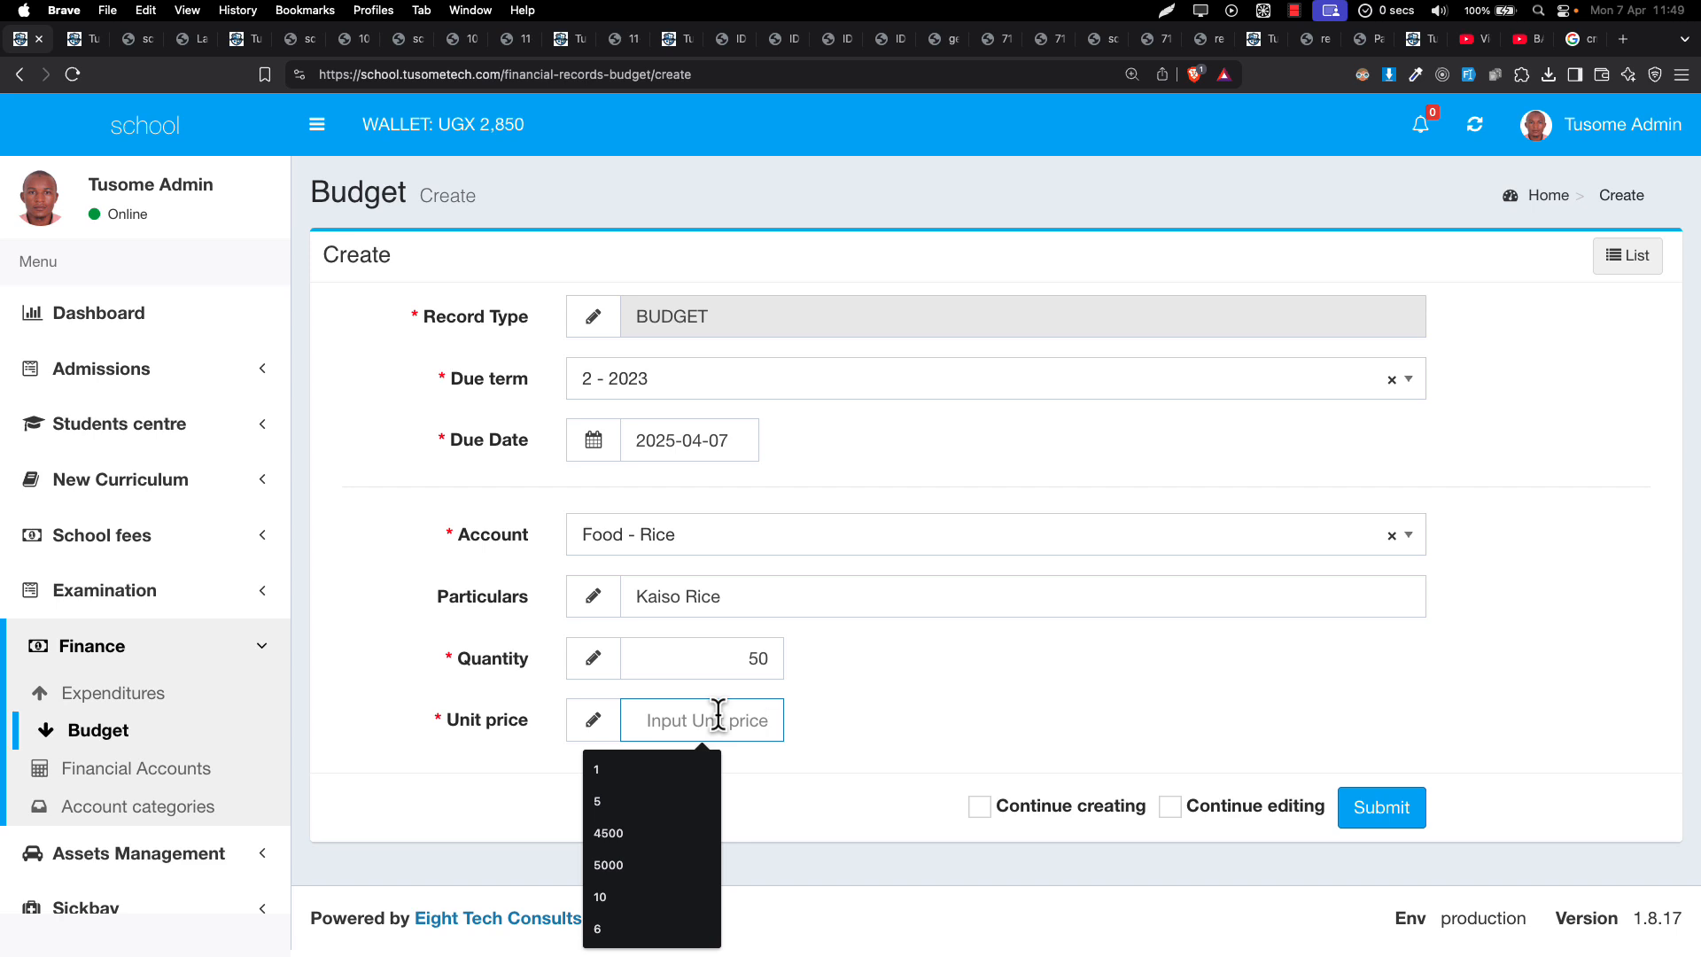
{"action": "type", "text": "50000"}
{"action": "key", "text": "BackSpace"}
{"action": "double_click", "coordinate": [719, 715]}
{"action": "key", "text": "Return"}
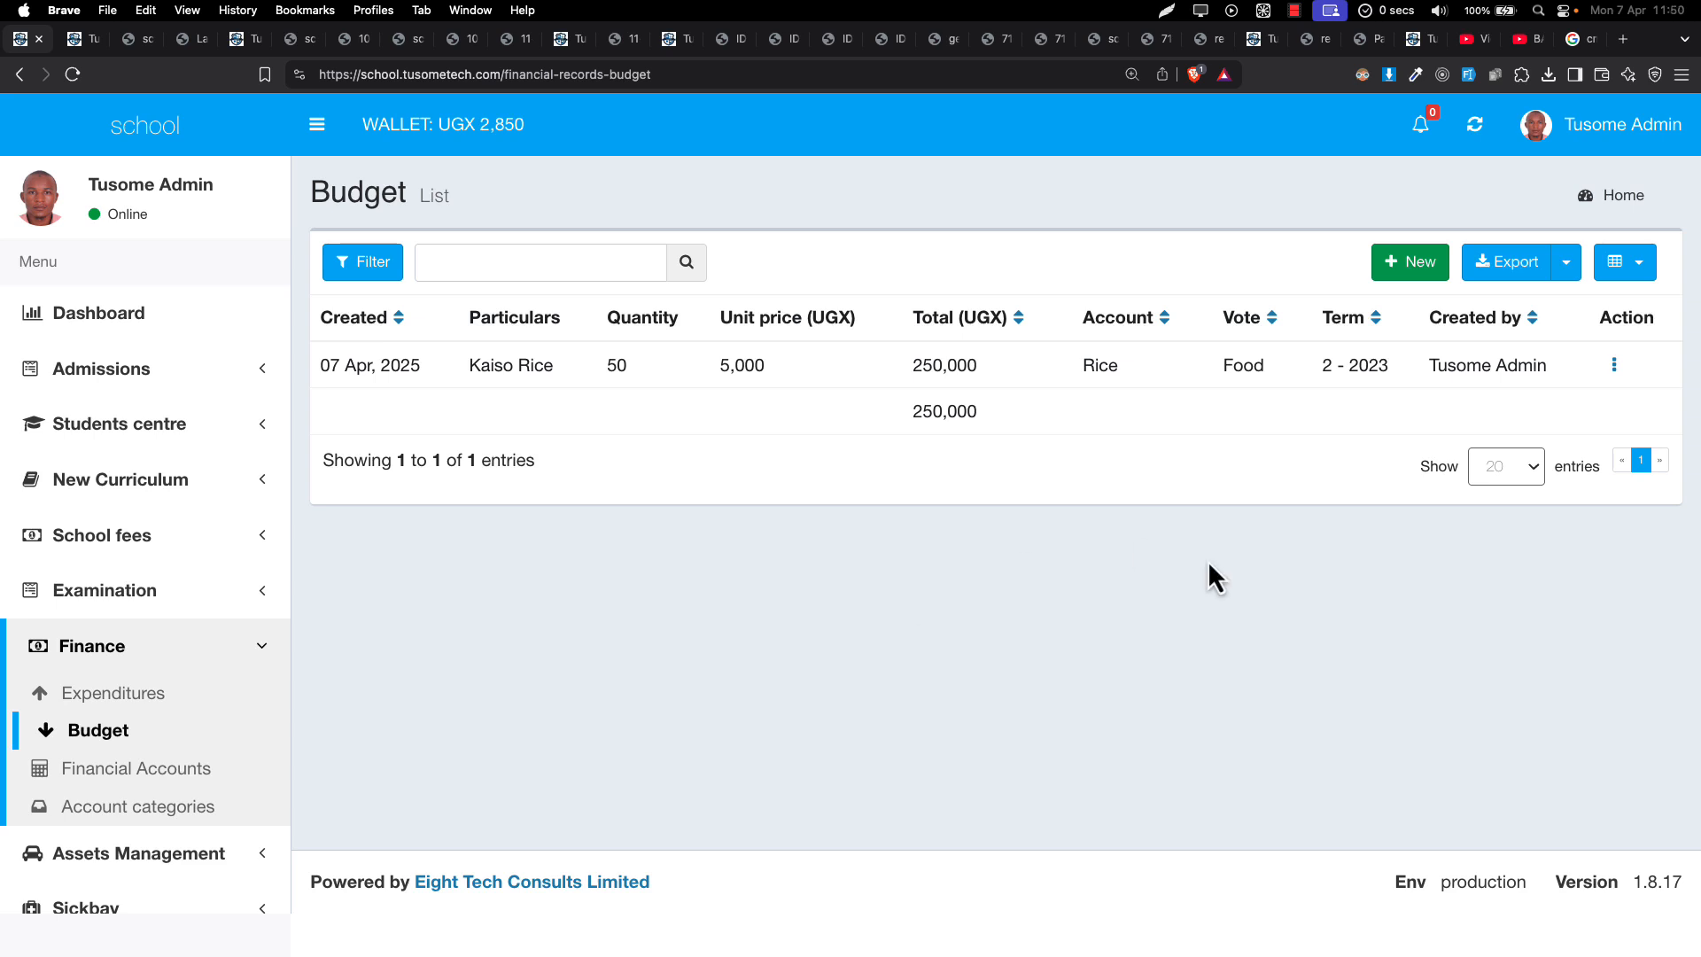
Step: Start a new budget record on the Food - Rice account with "Pakistan Rice" as its particulars
{"action": "left_click", "coordinate": [1399, 264]}
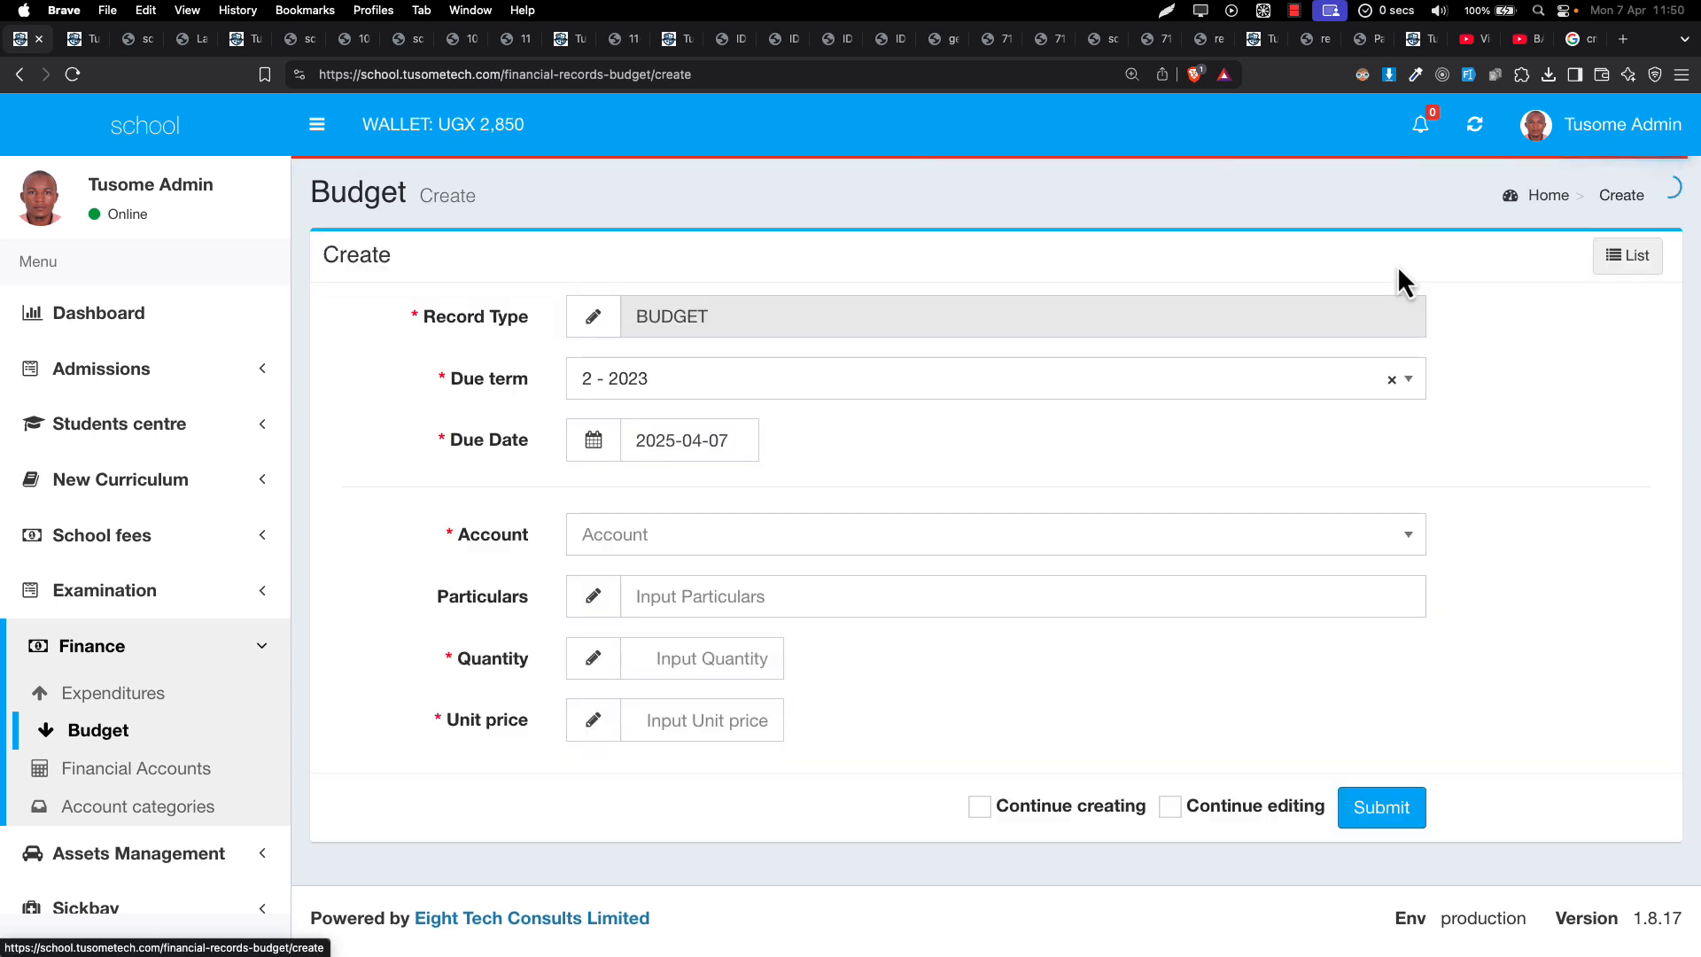
{"action": "left_click", "coordinate": [739, 534]}
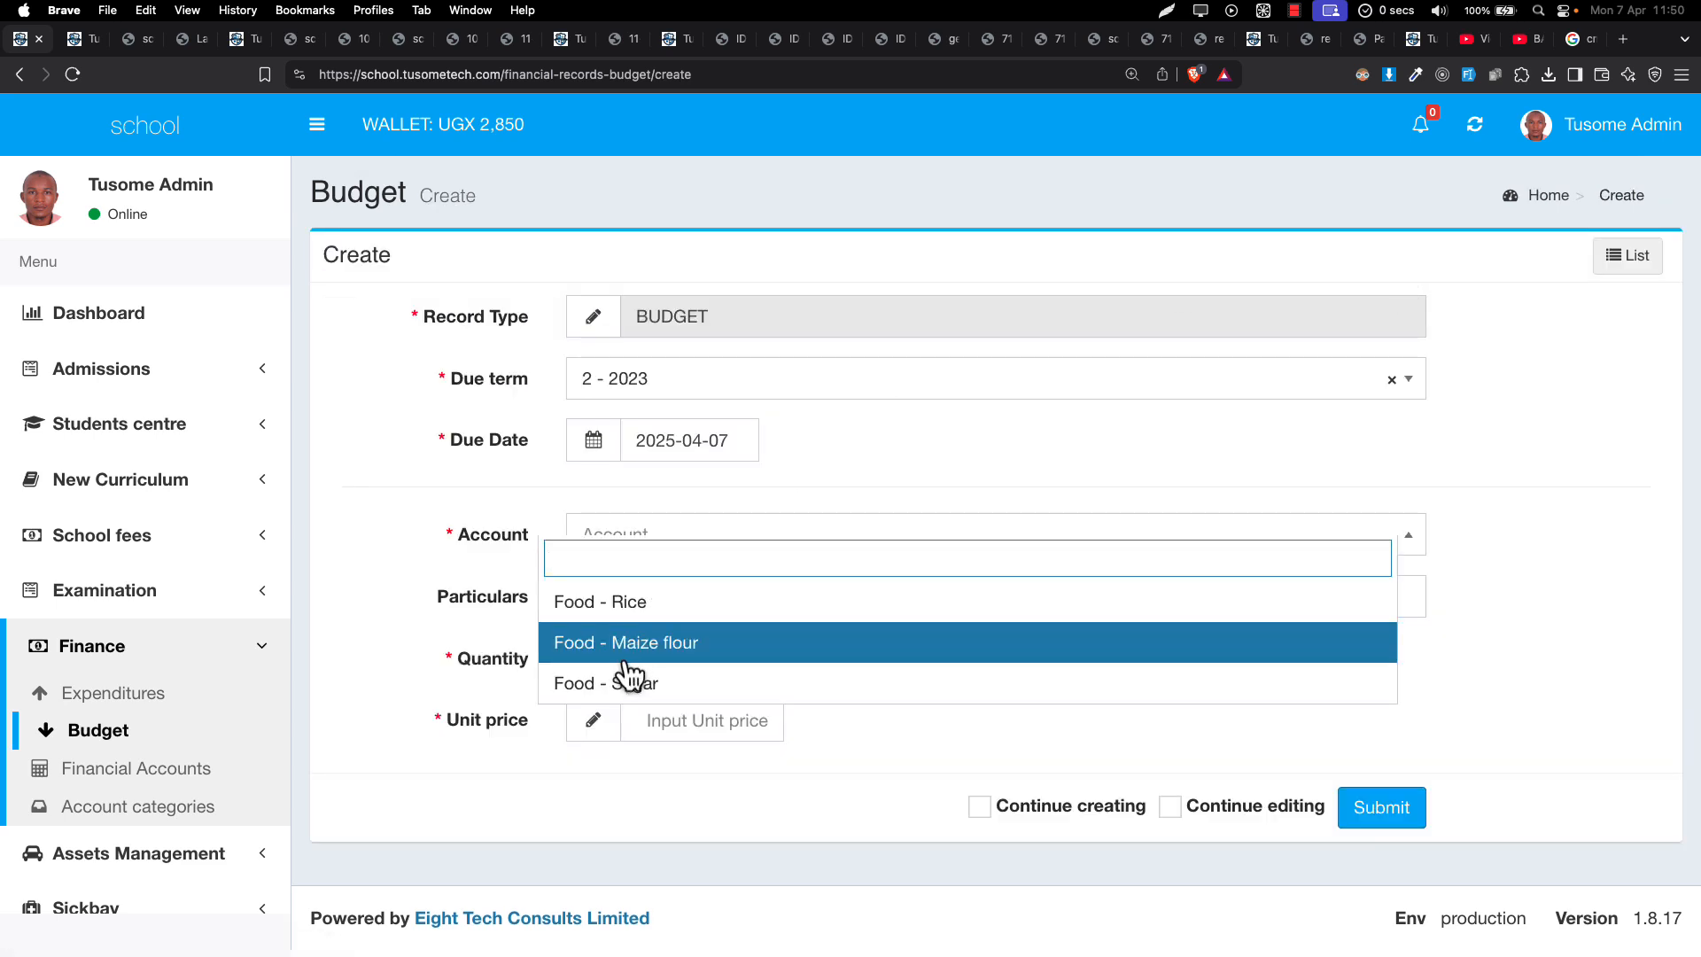
{"action": "left_click", "coordinate": [644, 607]}
{"action": "left_click", "coordinate": [668, 596]}
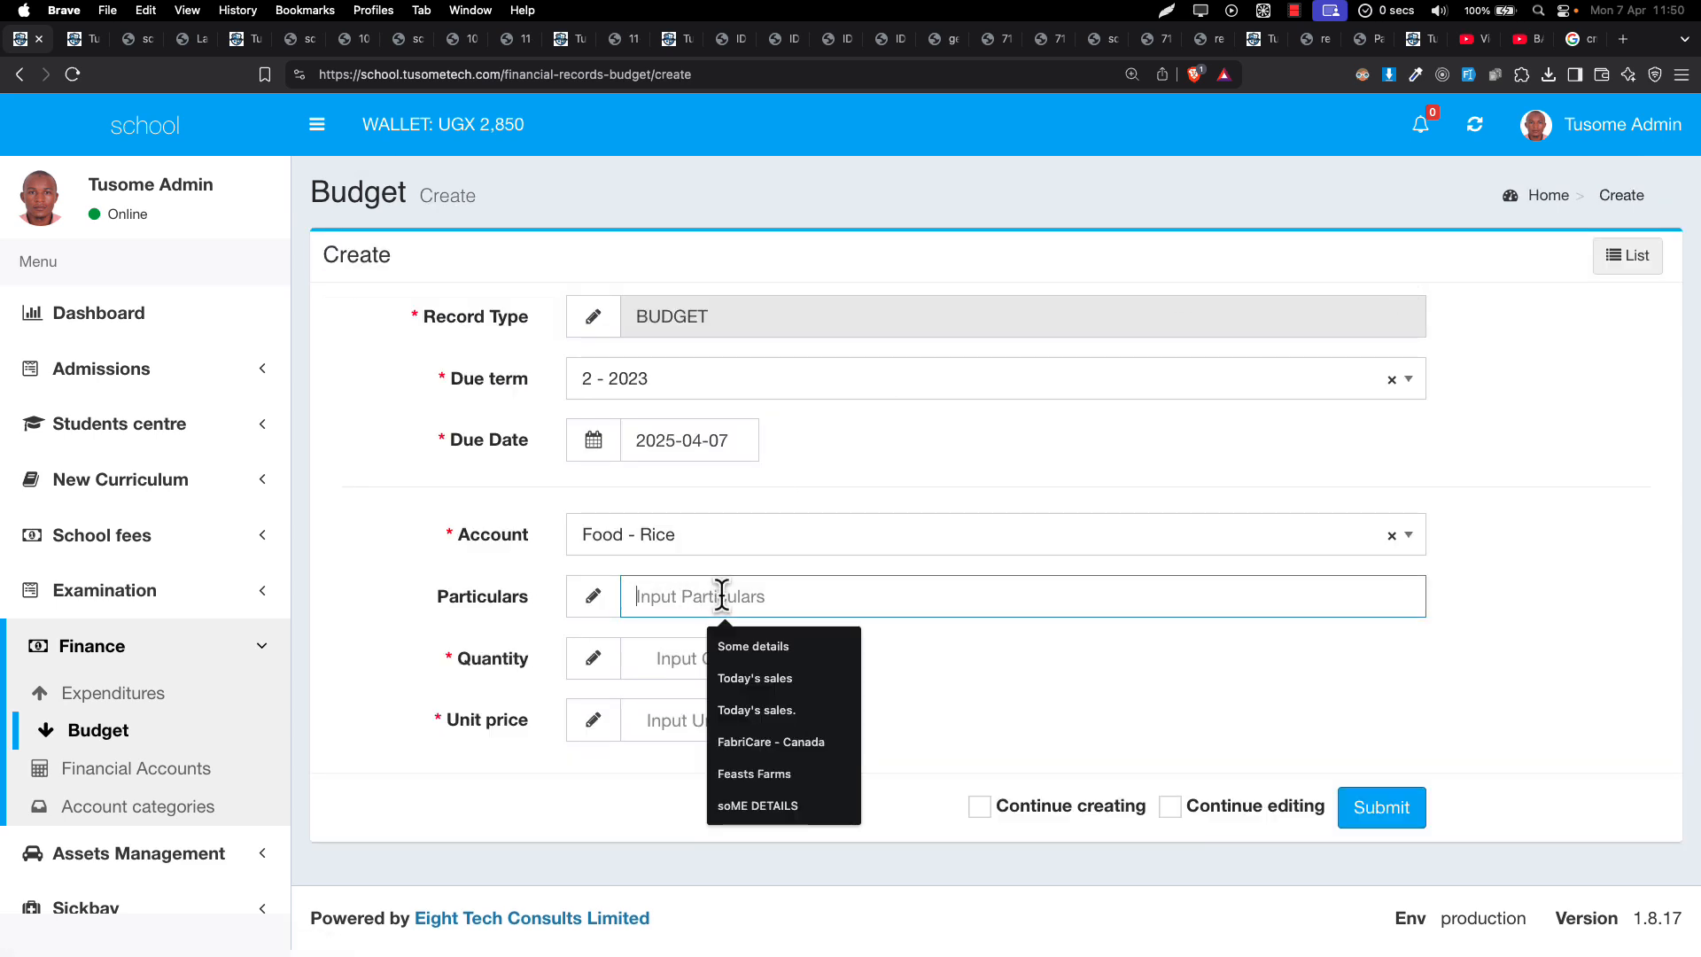
{"action": "type", "text": "Pakistan Rice"}
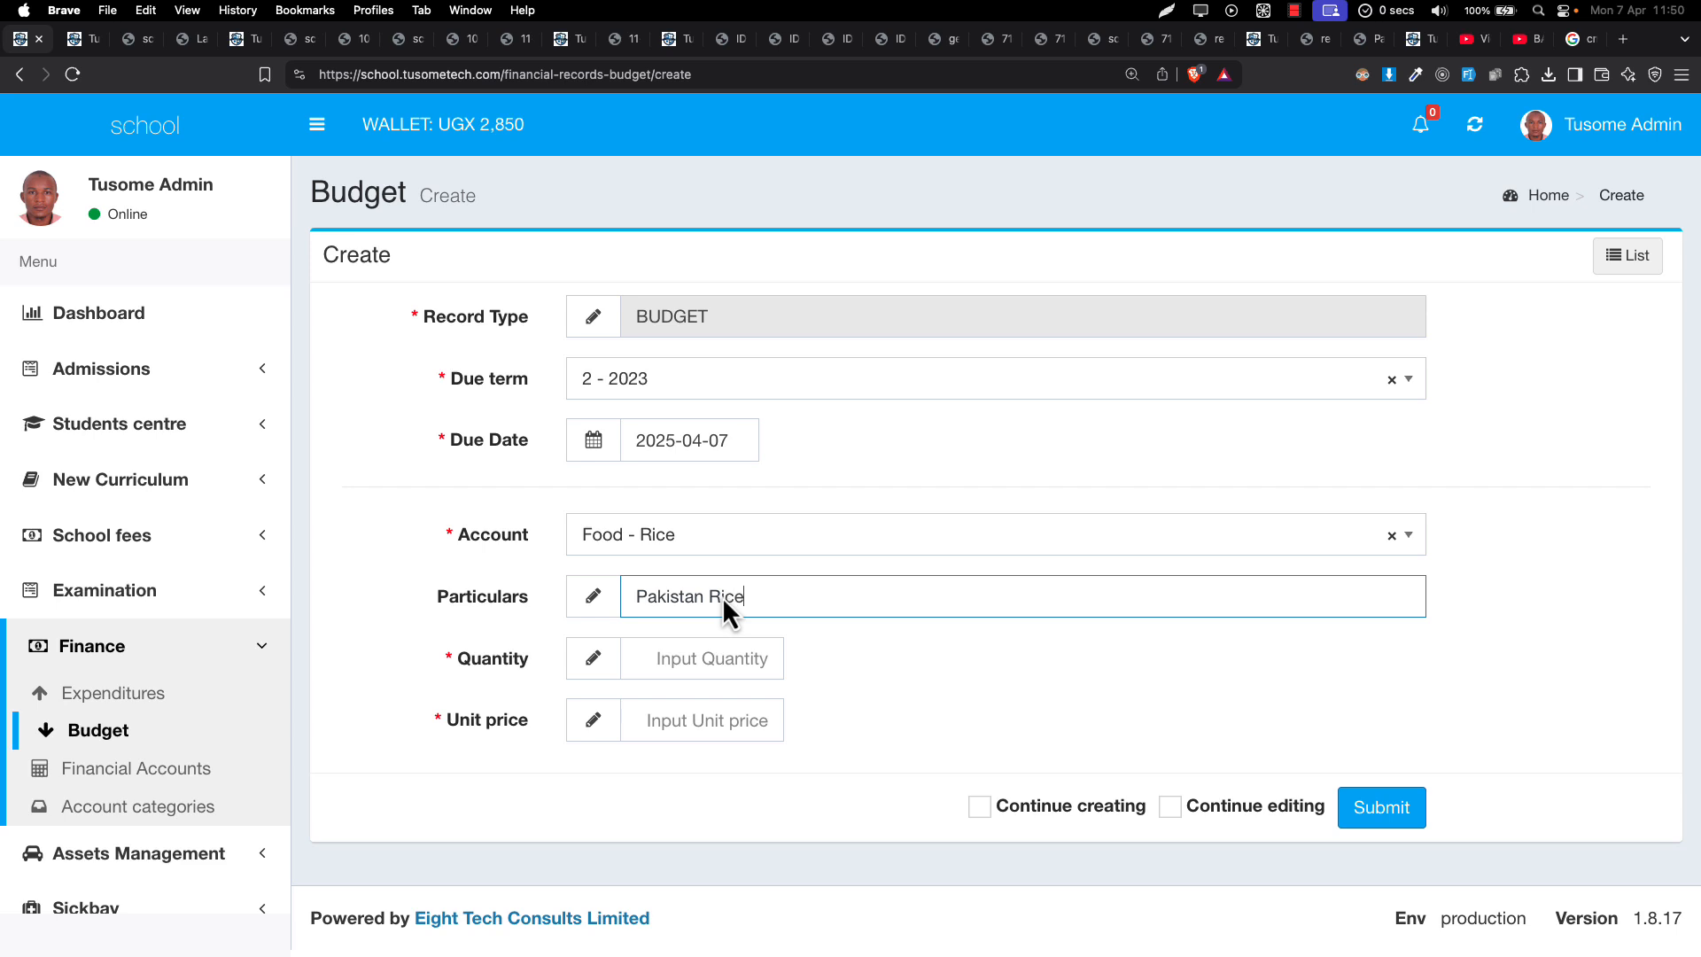
Step: Set the Pakistan Rice quantity to 30 and unit price to 7000, and submit the budget record
{"action": "left_click", "coordinate": [771, 655]}
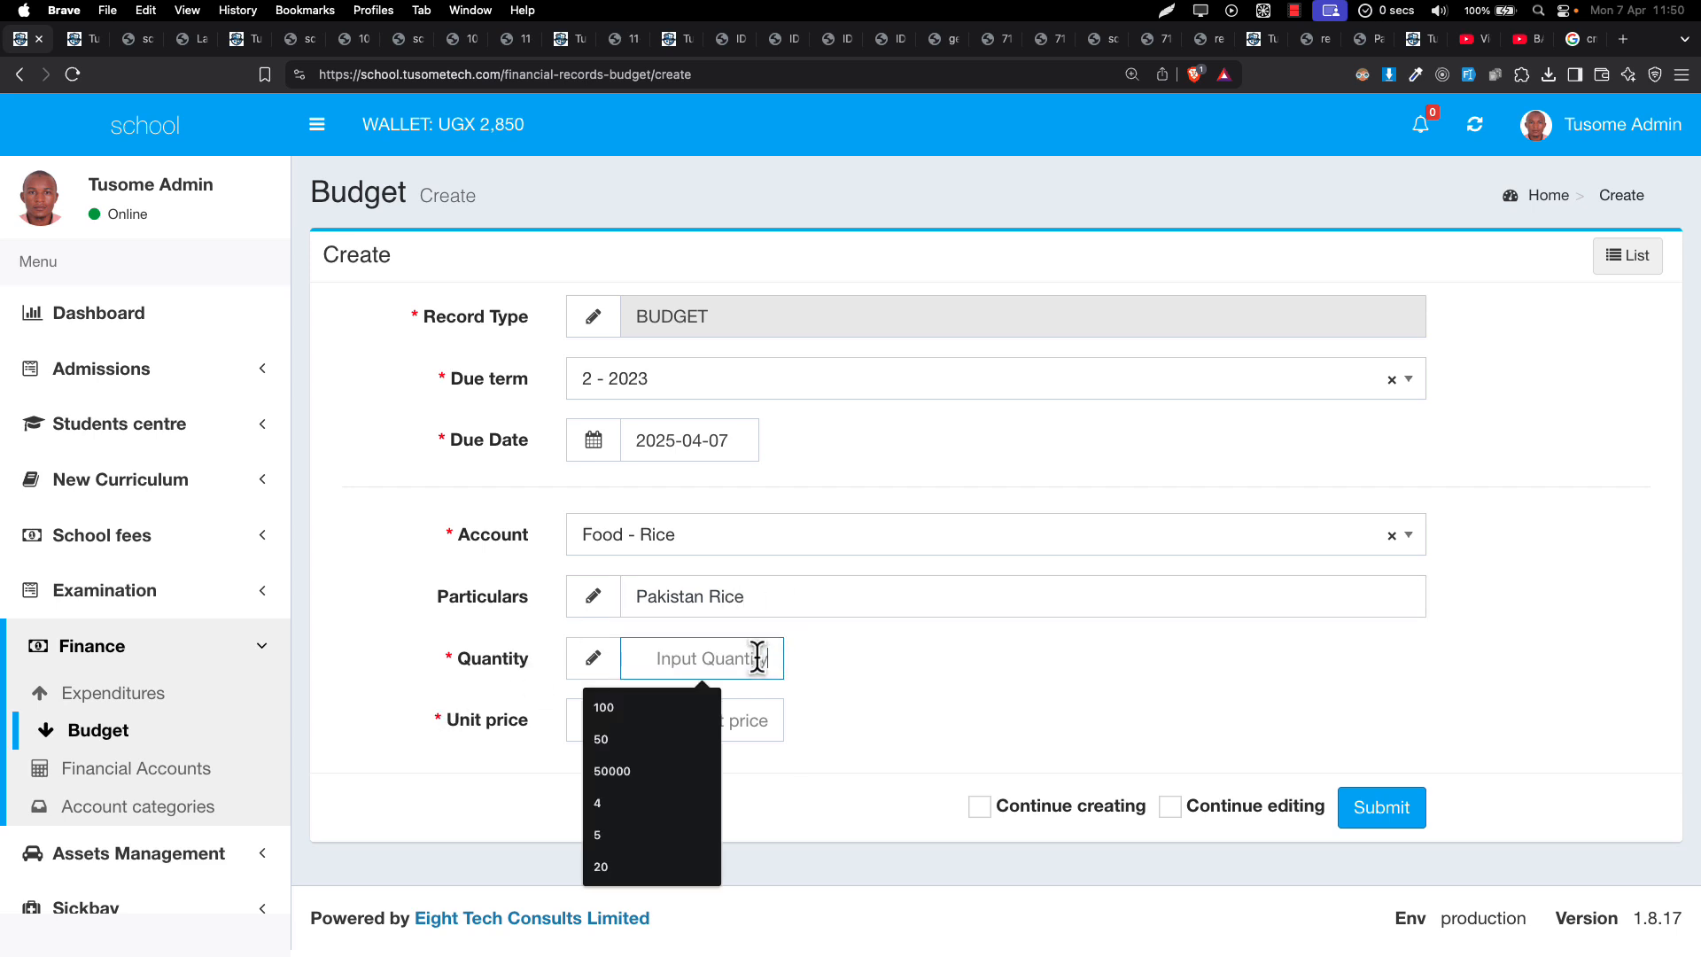
{"action": "left_click", "coordinate": [646, 596]}
{"action": "double_click", "coordinate": [656, 598]}
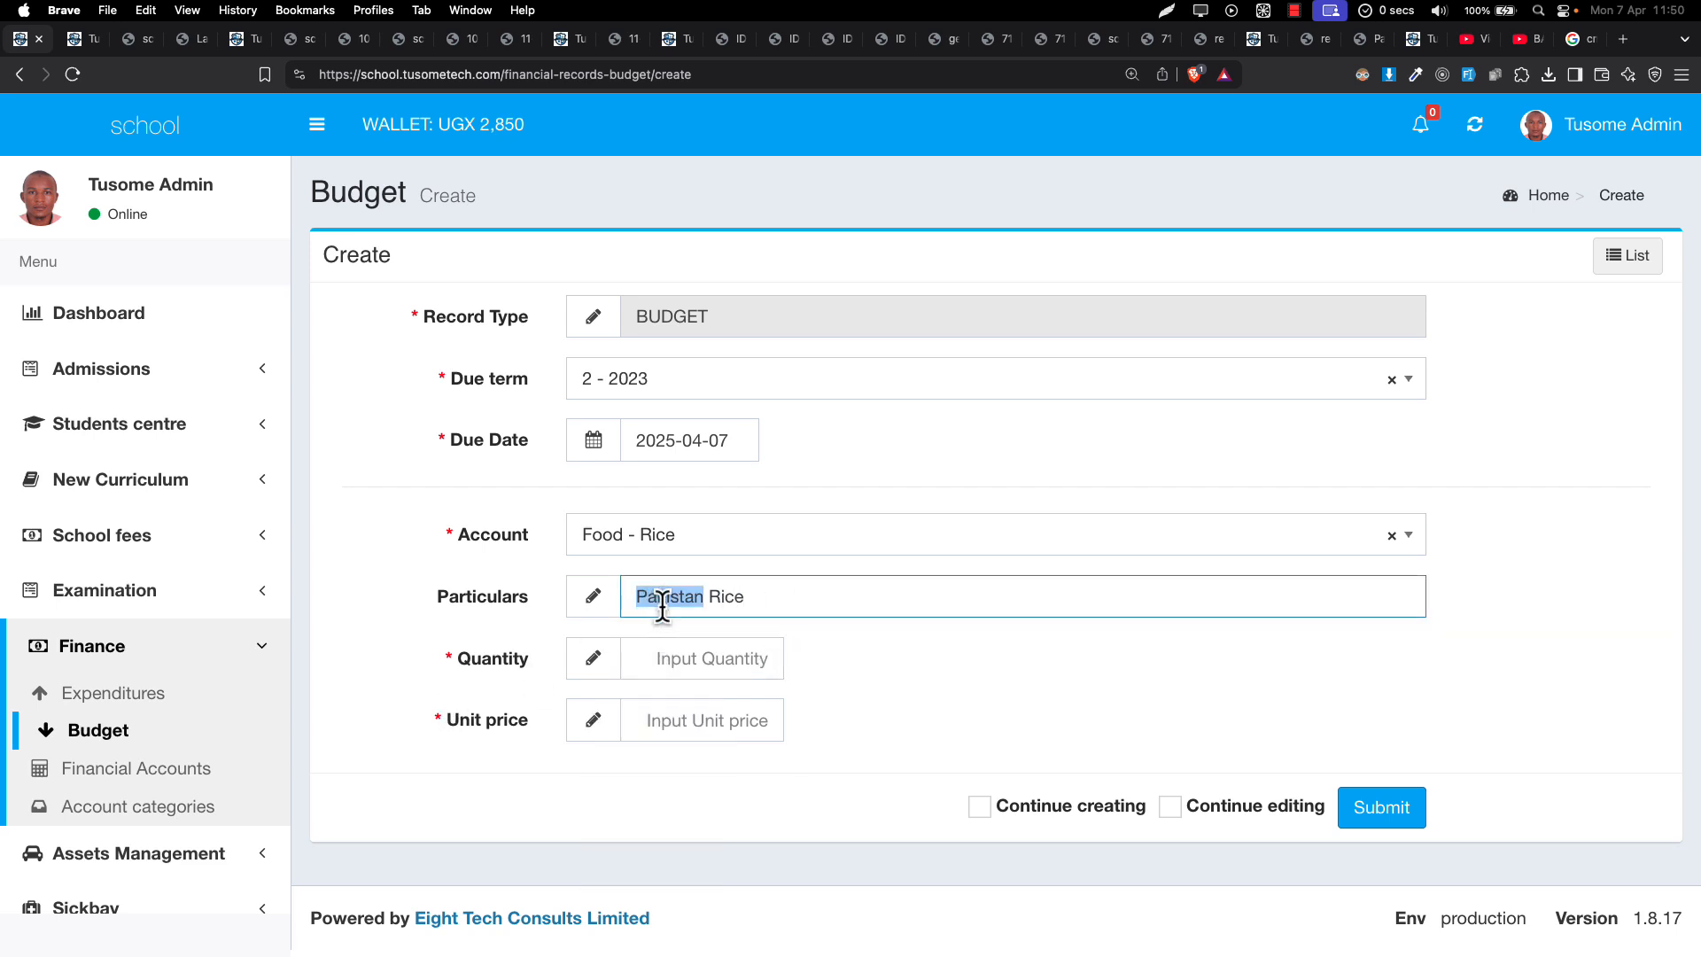
{"action": "left_click", "coordinate": [709, 657]}
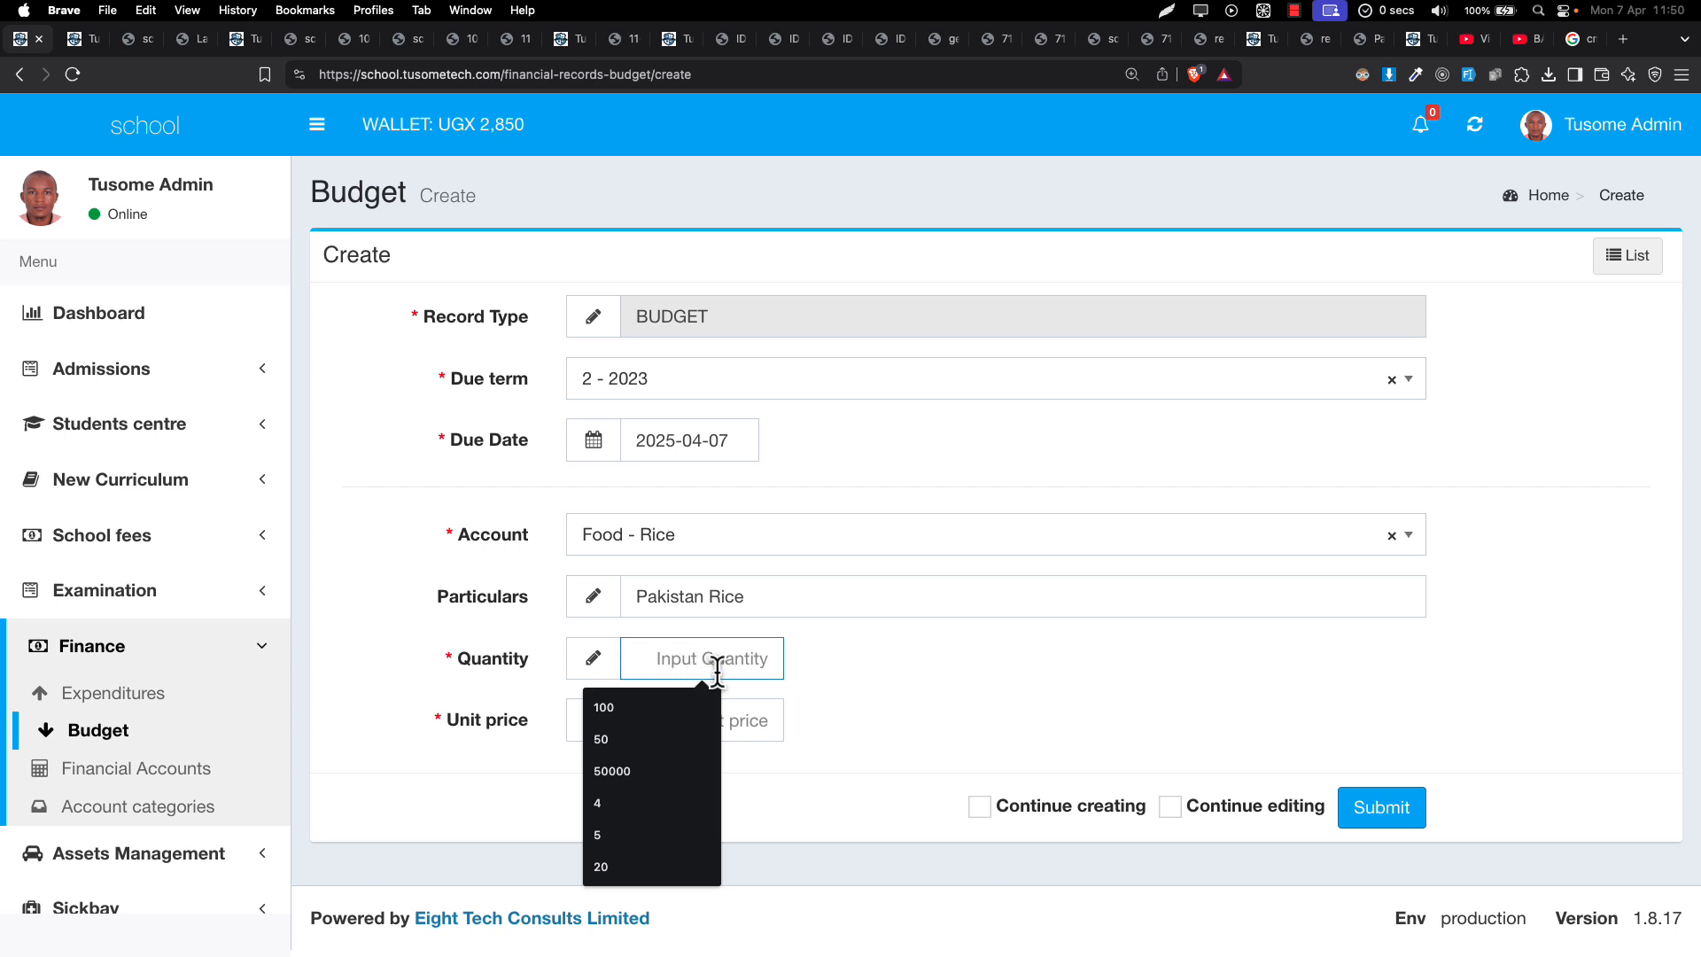
{"action": "type", "text": "30"}
{"action": "left_click", "coordinate": [762, 716]}
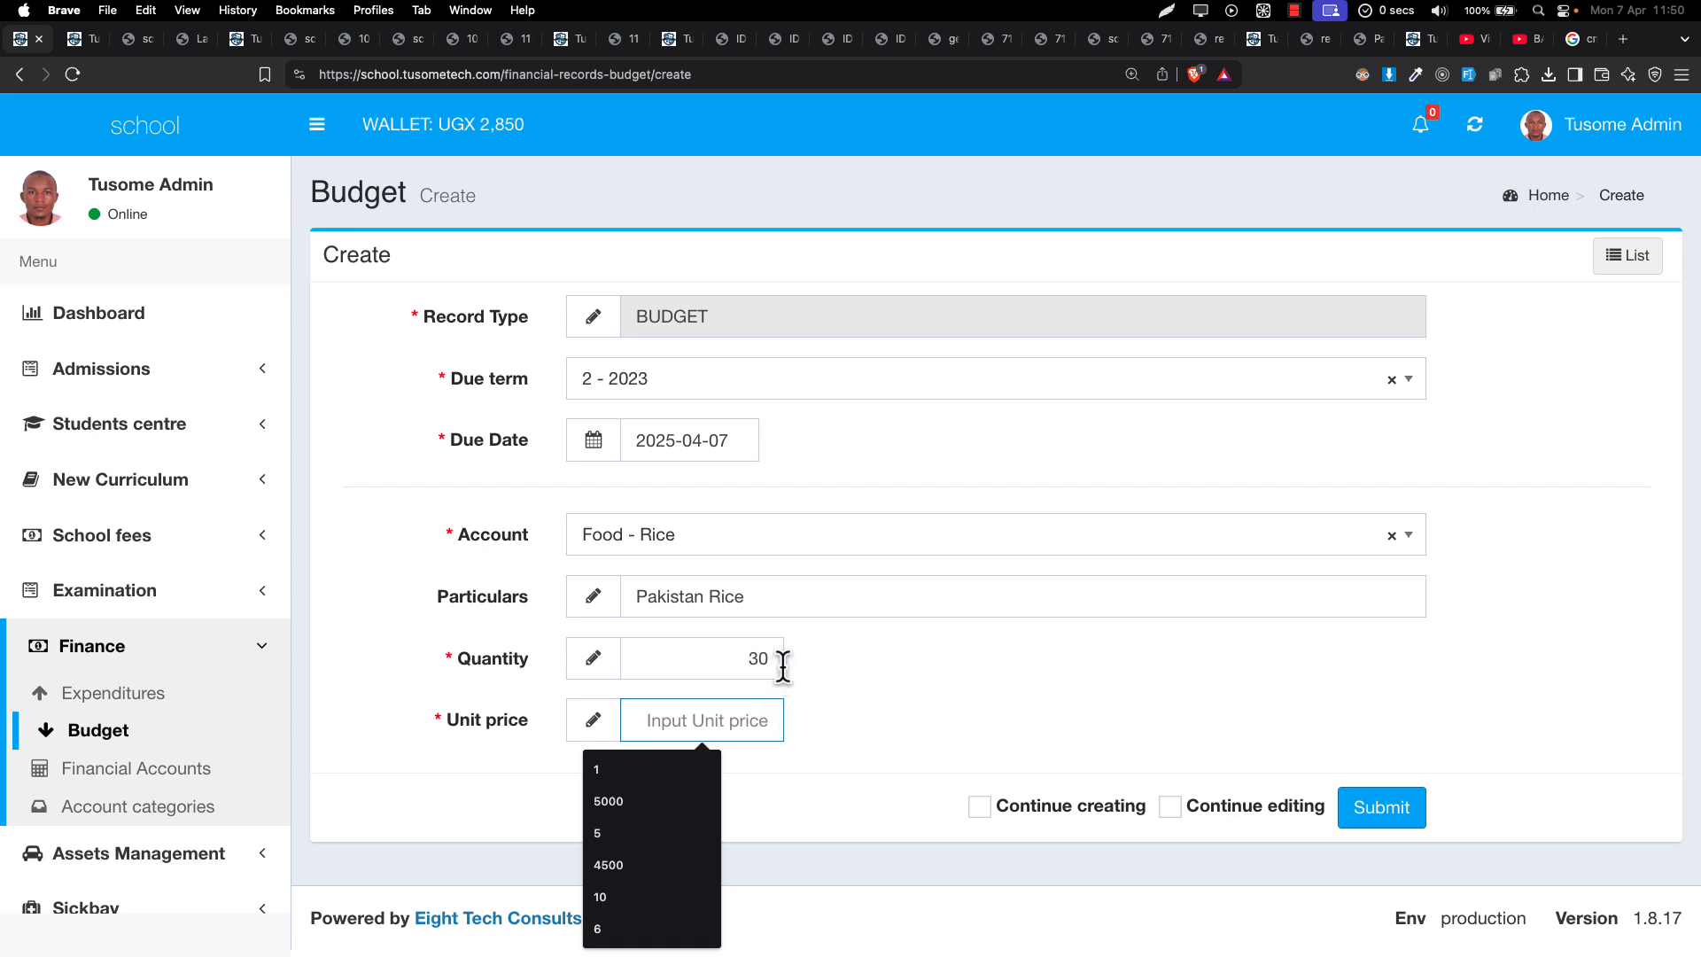
{"action": "type", "text": "7000"}
{"action": "key", "text": "Return"}
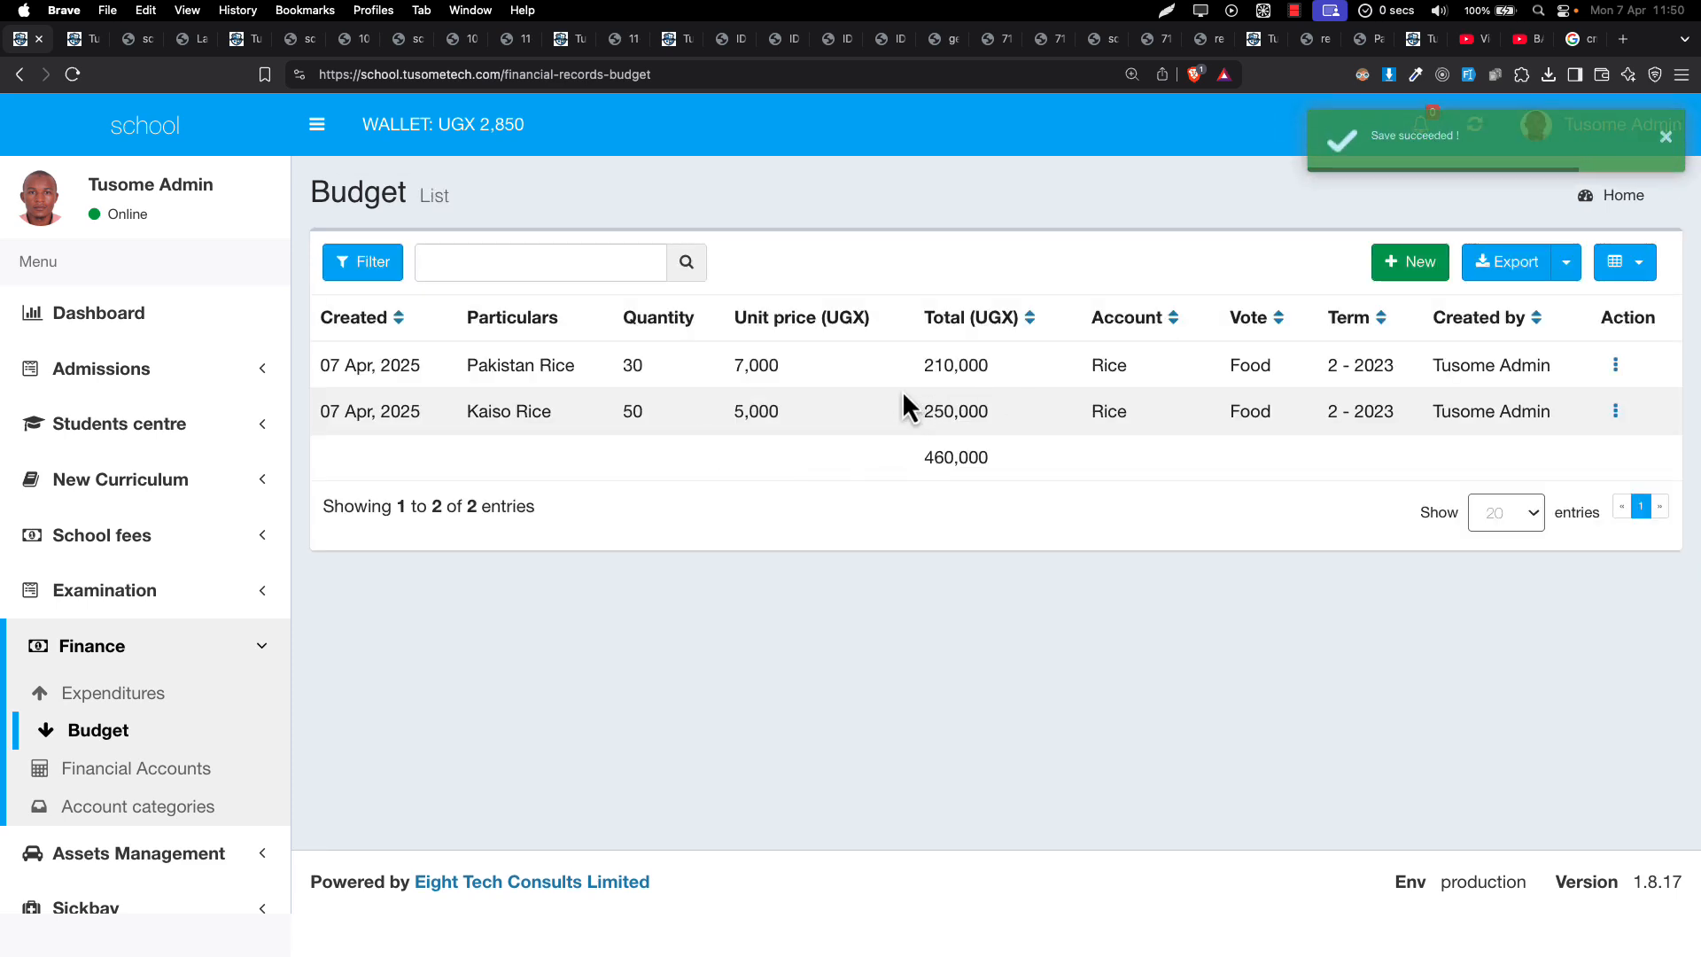
Step: Review the individual totals of the two rice budget records and their combined total
{"action": "left_click_drag", "start_coordinate": [897, 379], "coordinate": [898, 454]}
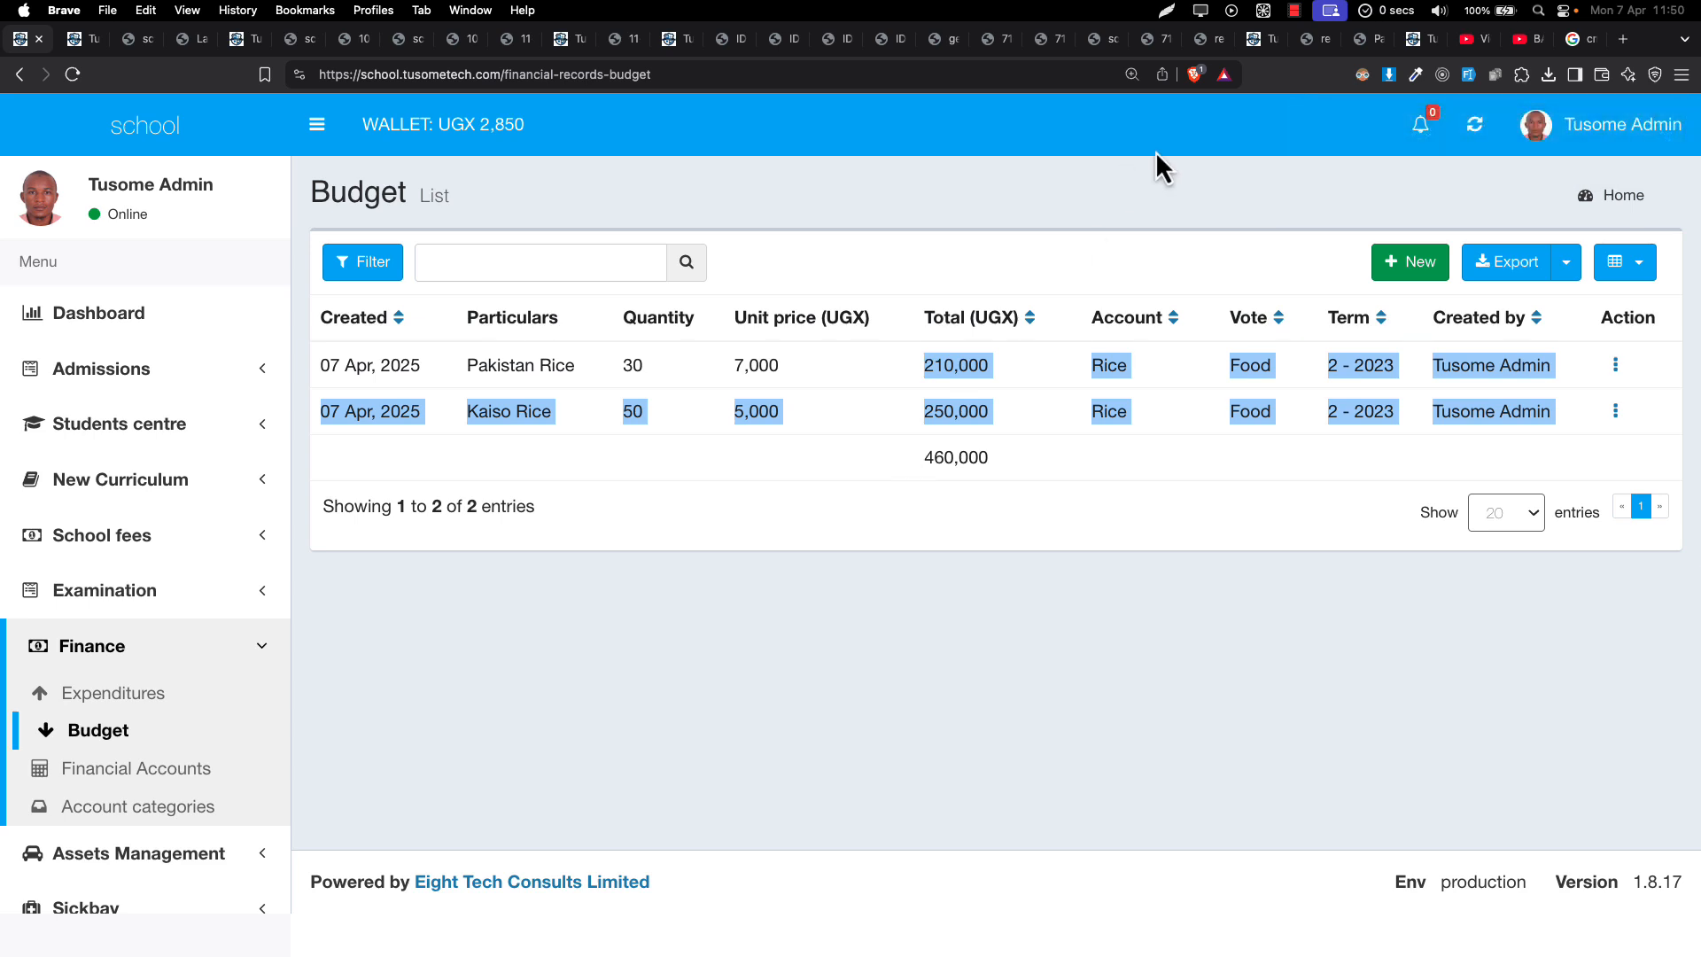
{"action": "left_click", "coordinate": [1295, 12]}
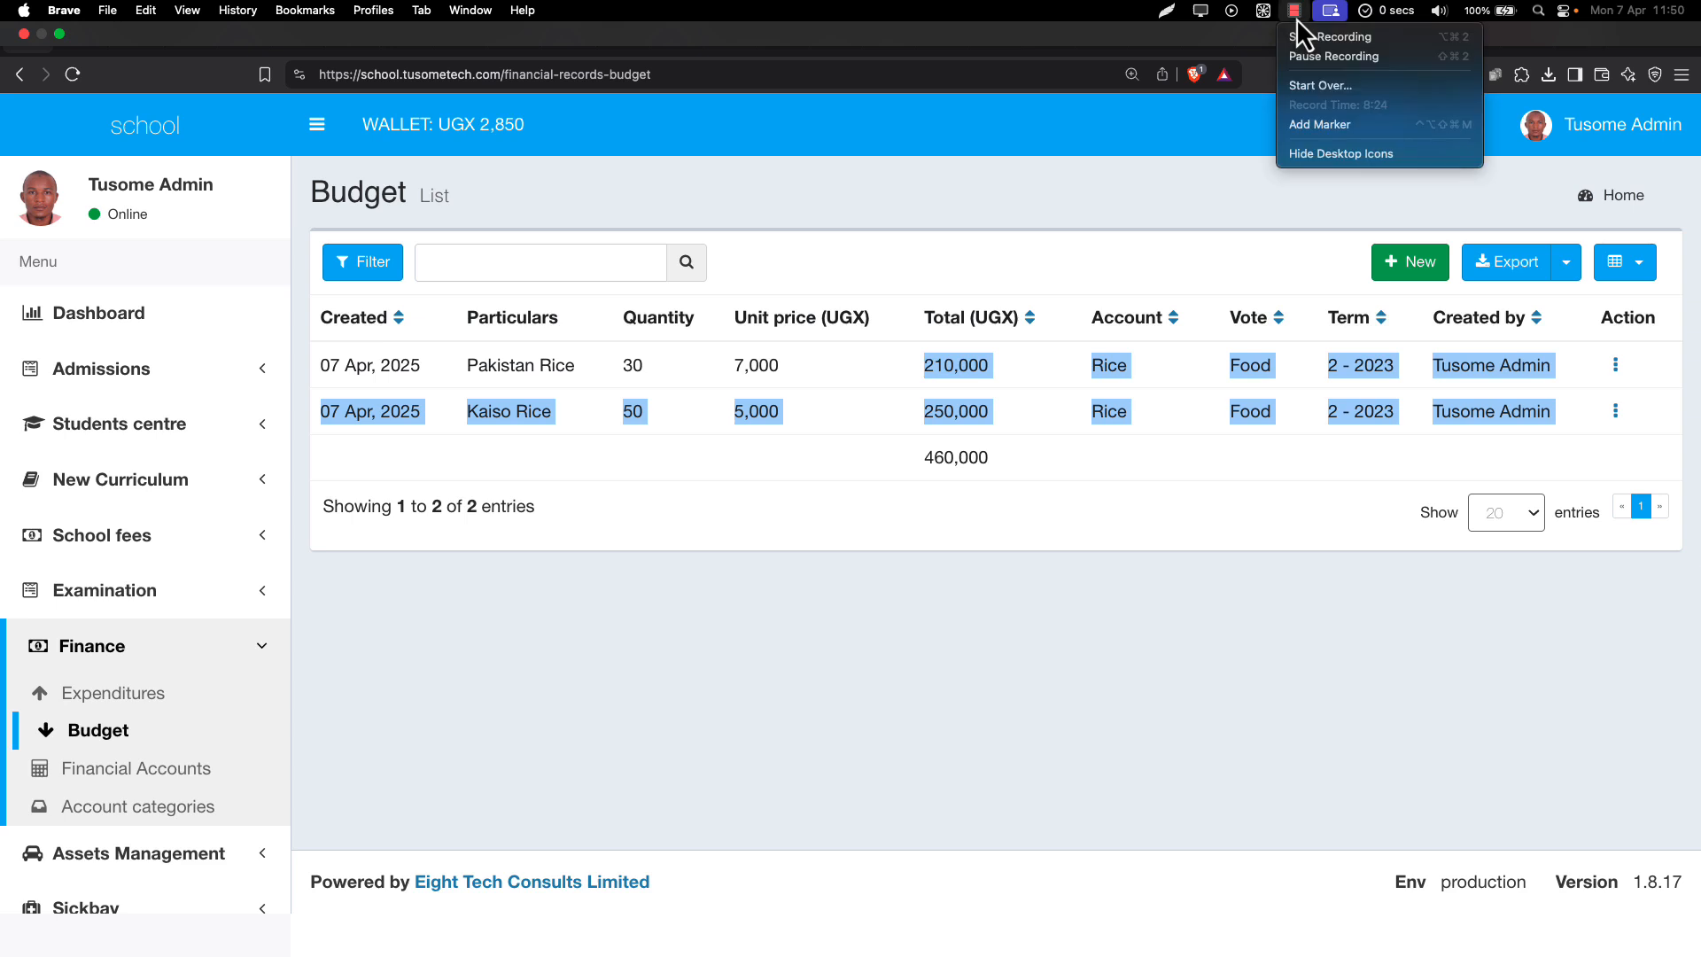
{"action": "left_click", "coordinate": [1324, 59]}
{"action": "left_click", "coordinate": [967, 482]}
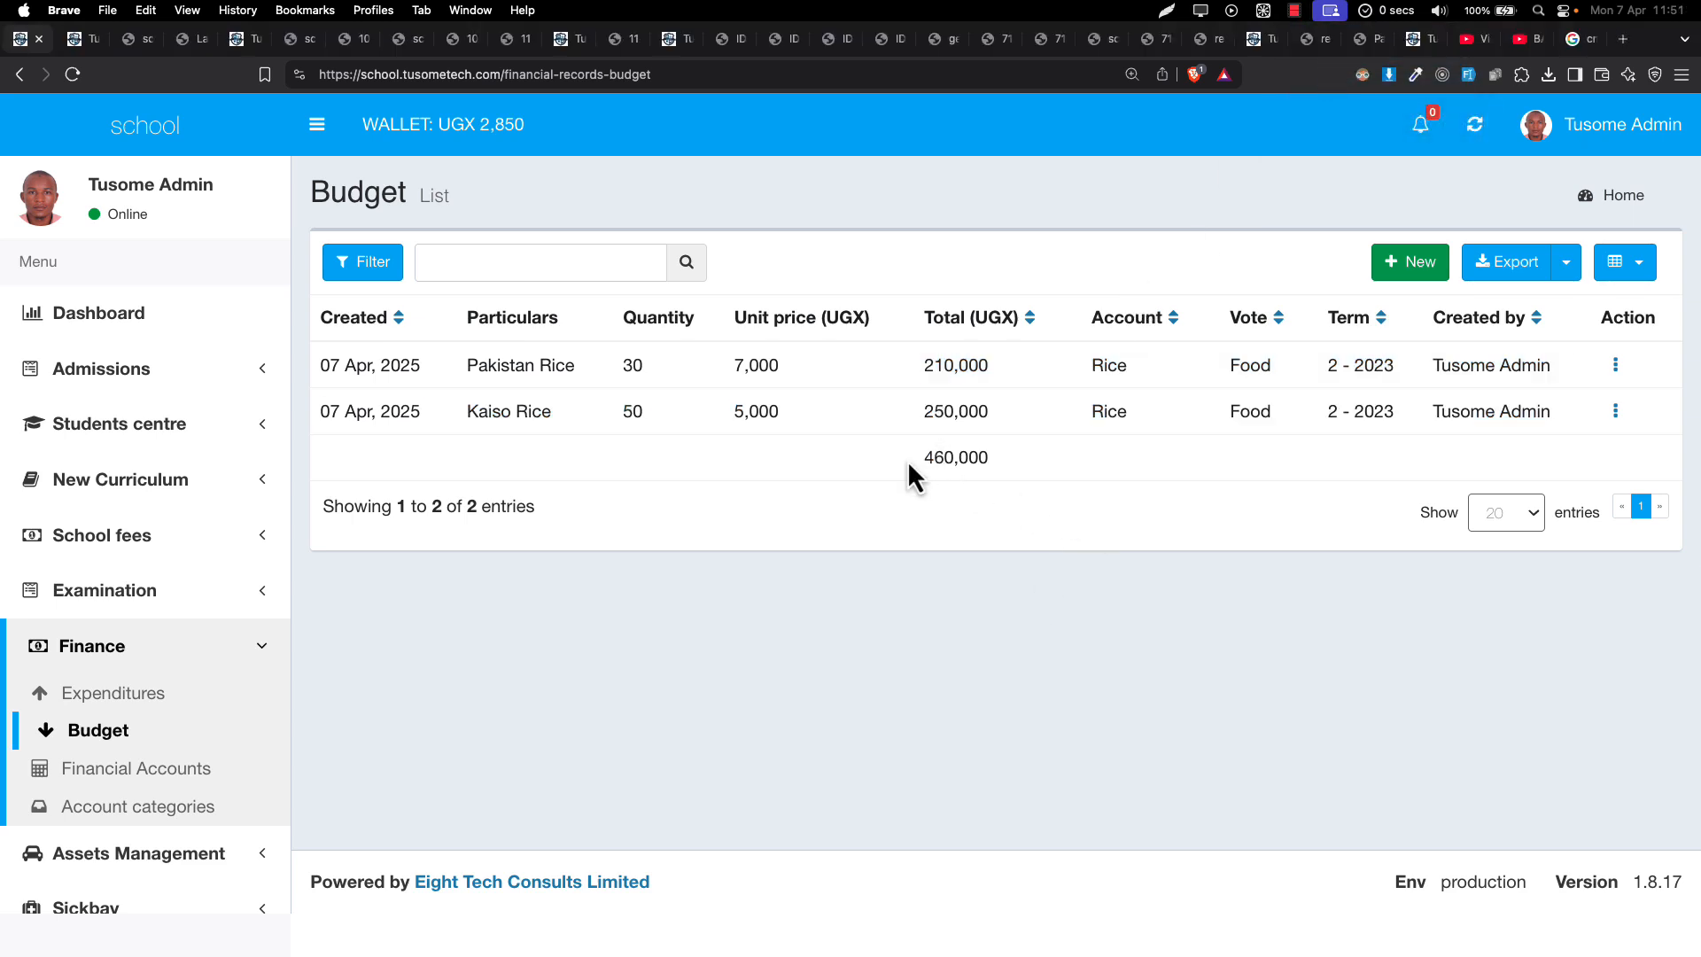
{"action": "left_click_drag", "start_coordinate": [909, 462], "coordinate": [981, 461]}
{"action": "double_click", "coordinate": [948, 457]}
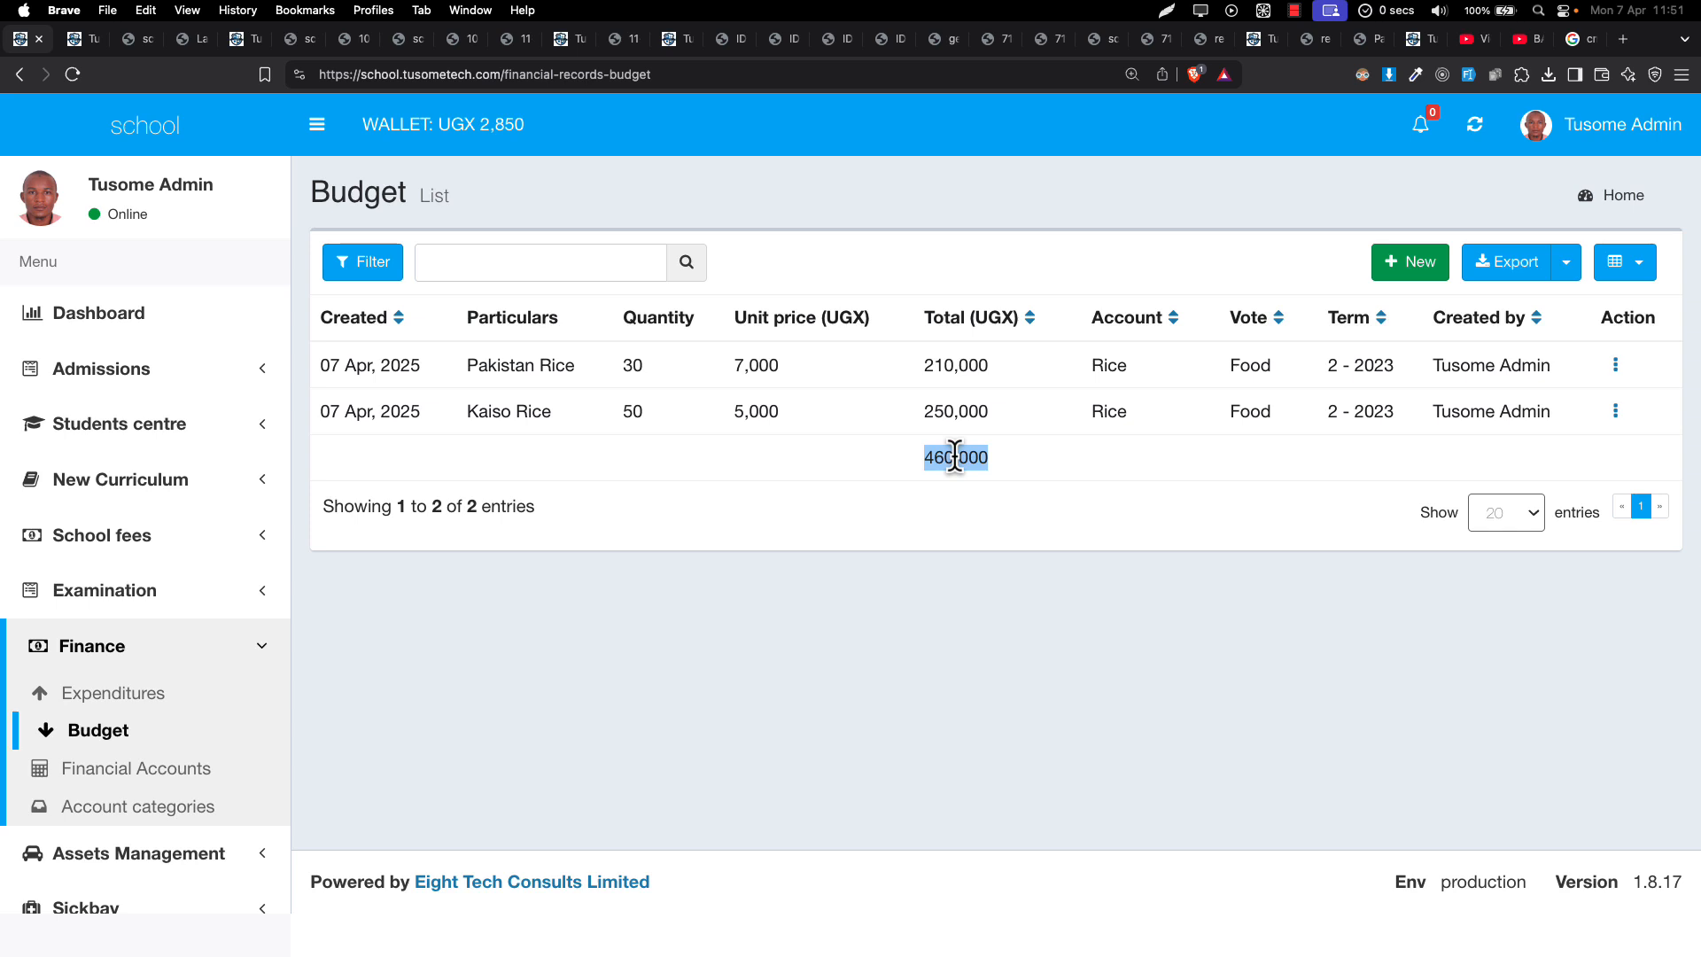
{"action": "left_click", "coordinate": [953, 455]}
{"action": "double_click", "coordinate": [954, 457]}
Step: Open the financial accounts list and check the Rice account's budget, expense and balance
{"action": "left_click", "coordinate": [144, 781]}
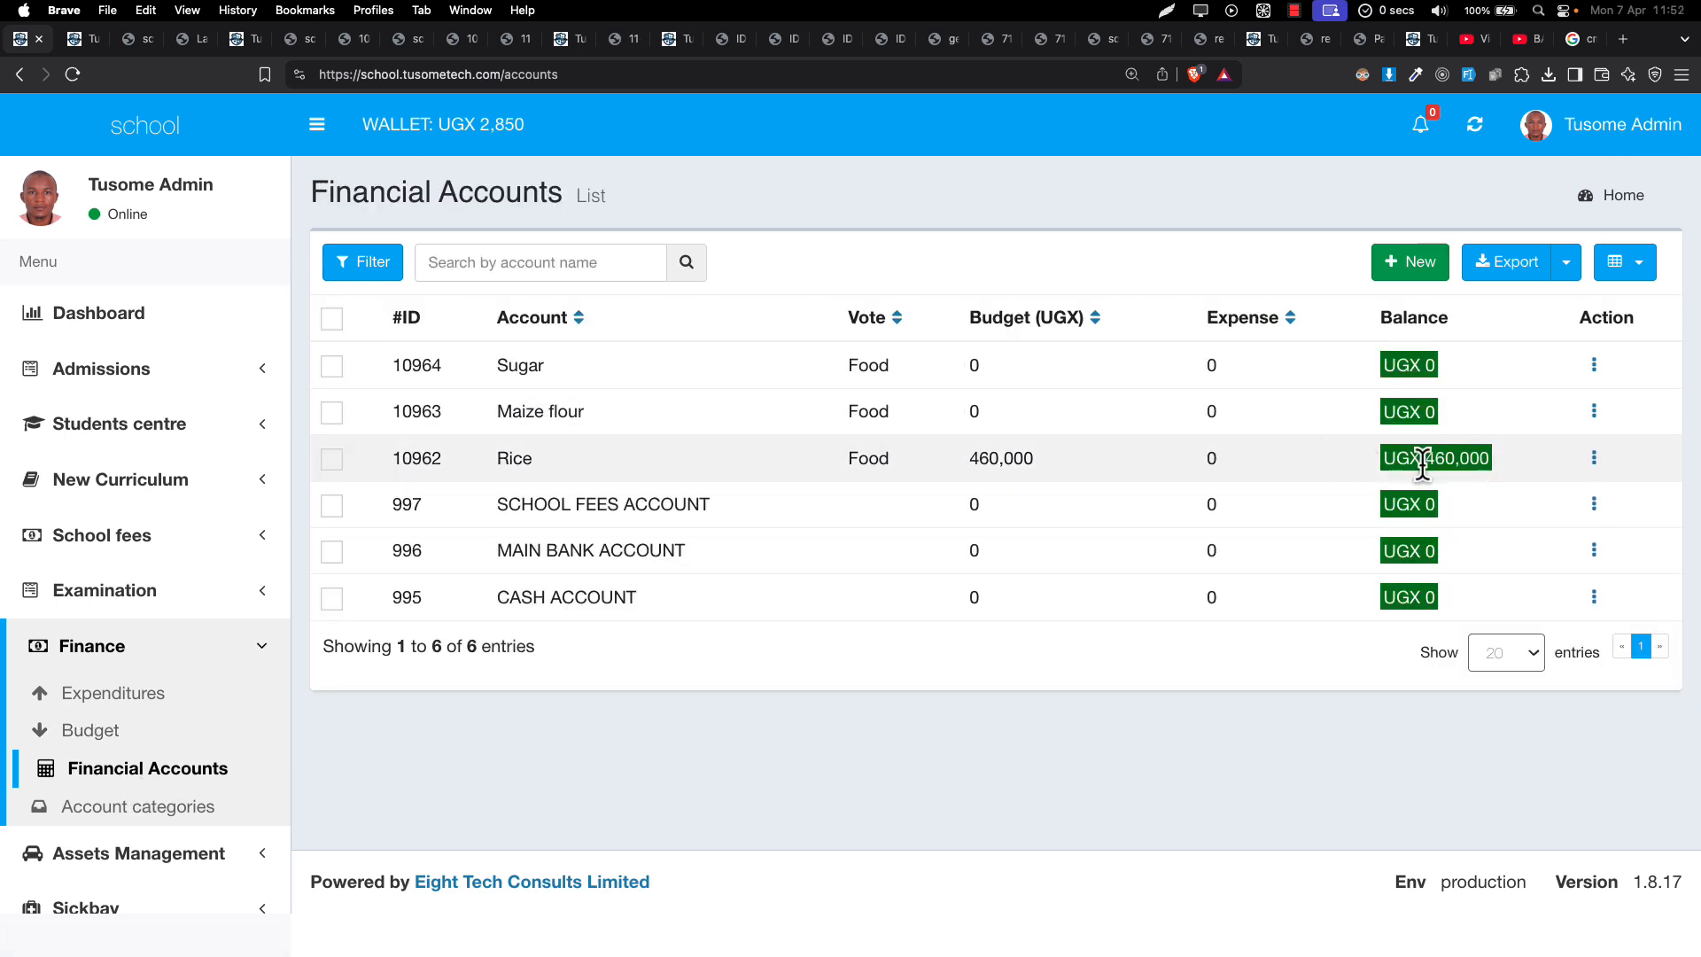
{"action": "left_click_drag", "start_coordinate": [1428, 465], "coordinate": [1516, 485]}
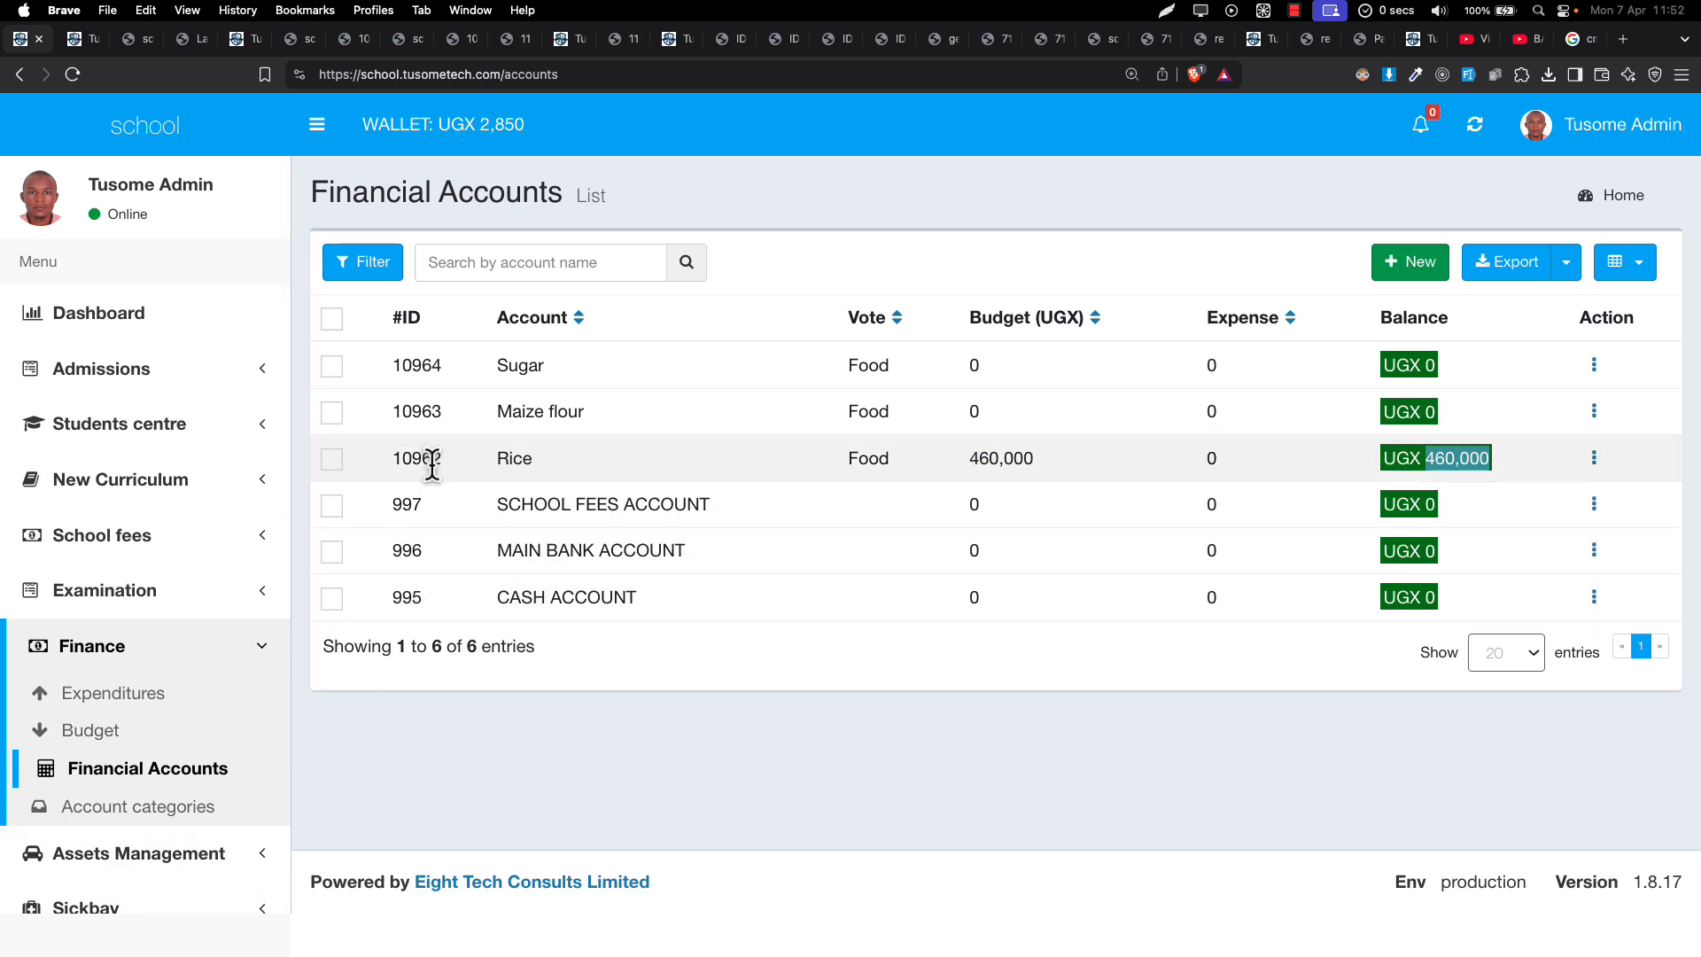
{"action": "left_click_drag", "start_coordinate": [967, 460], "coordinate": [1056, 457]}
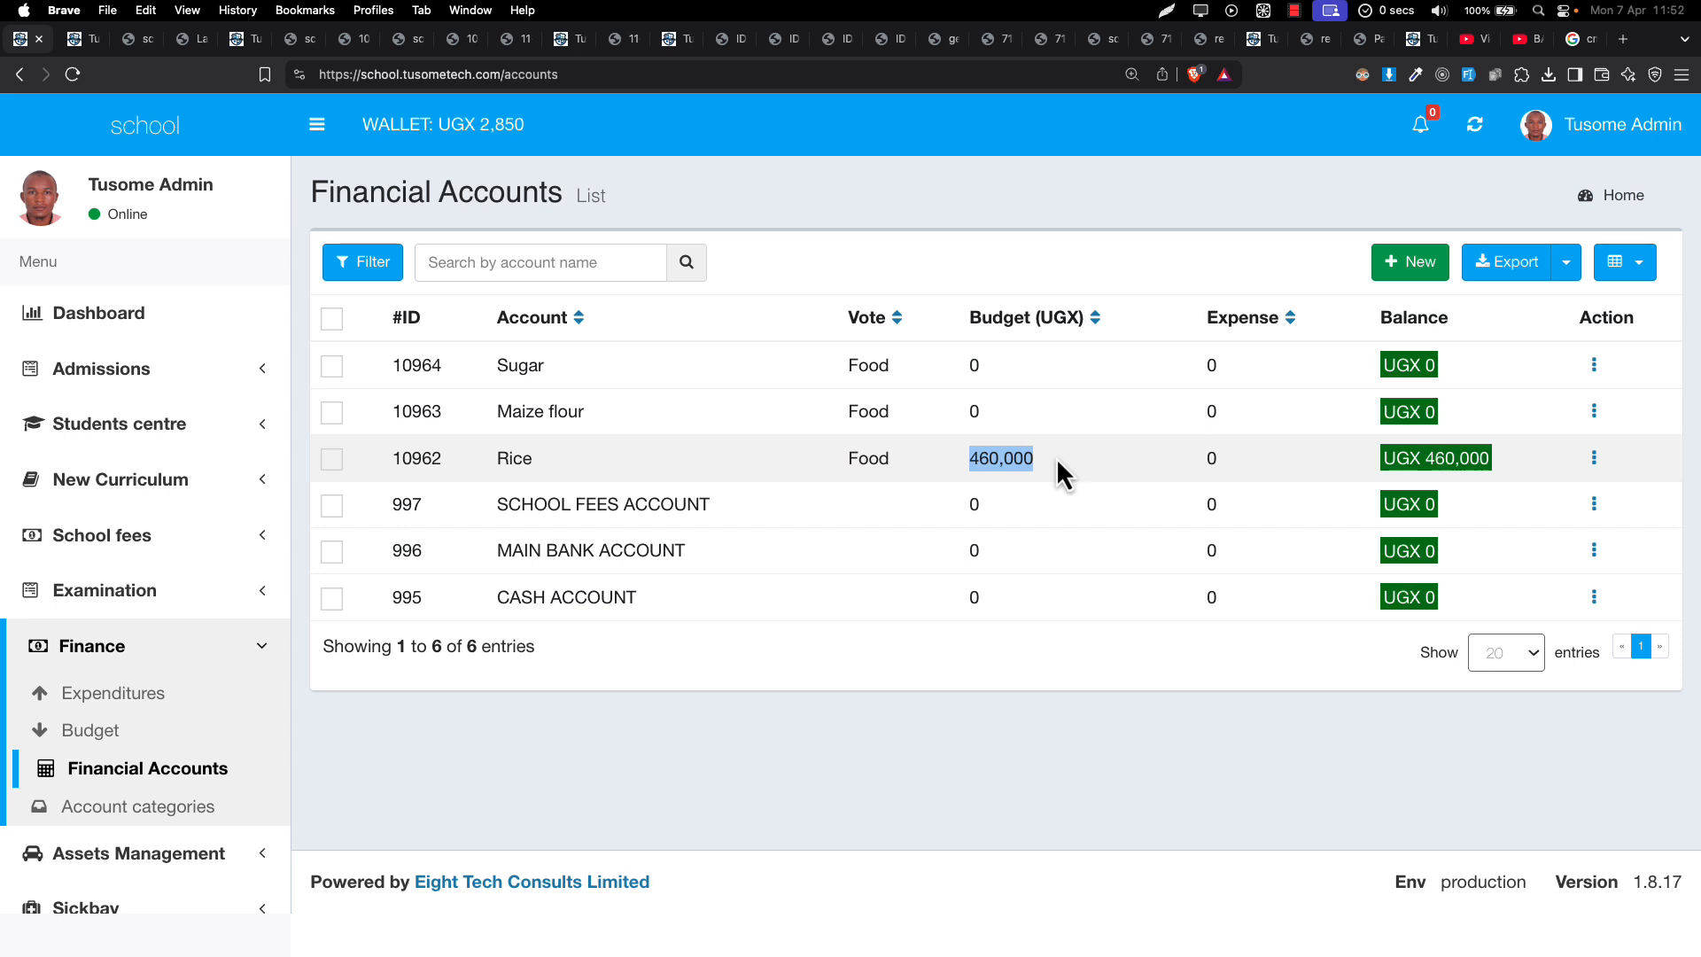
{"action": "left_click", "coordinate": [1399, 449]}
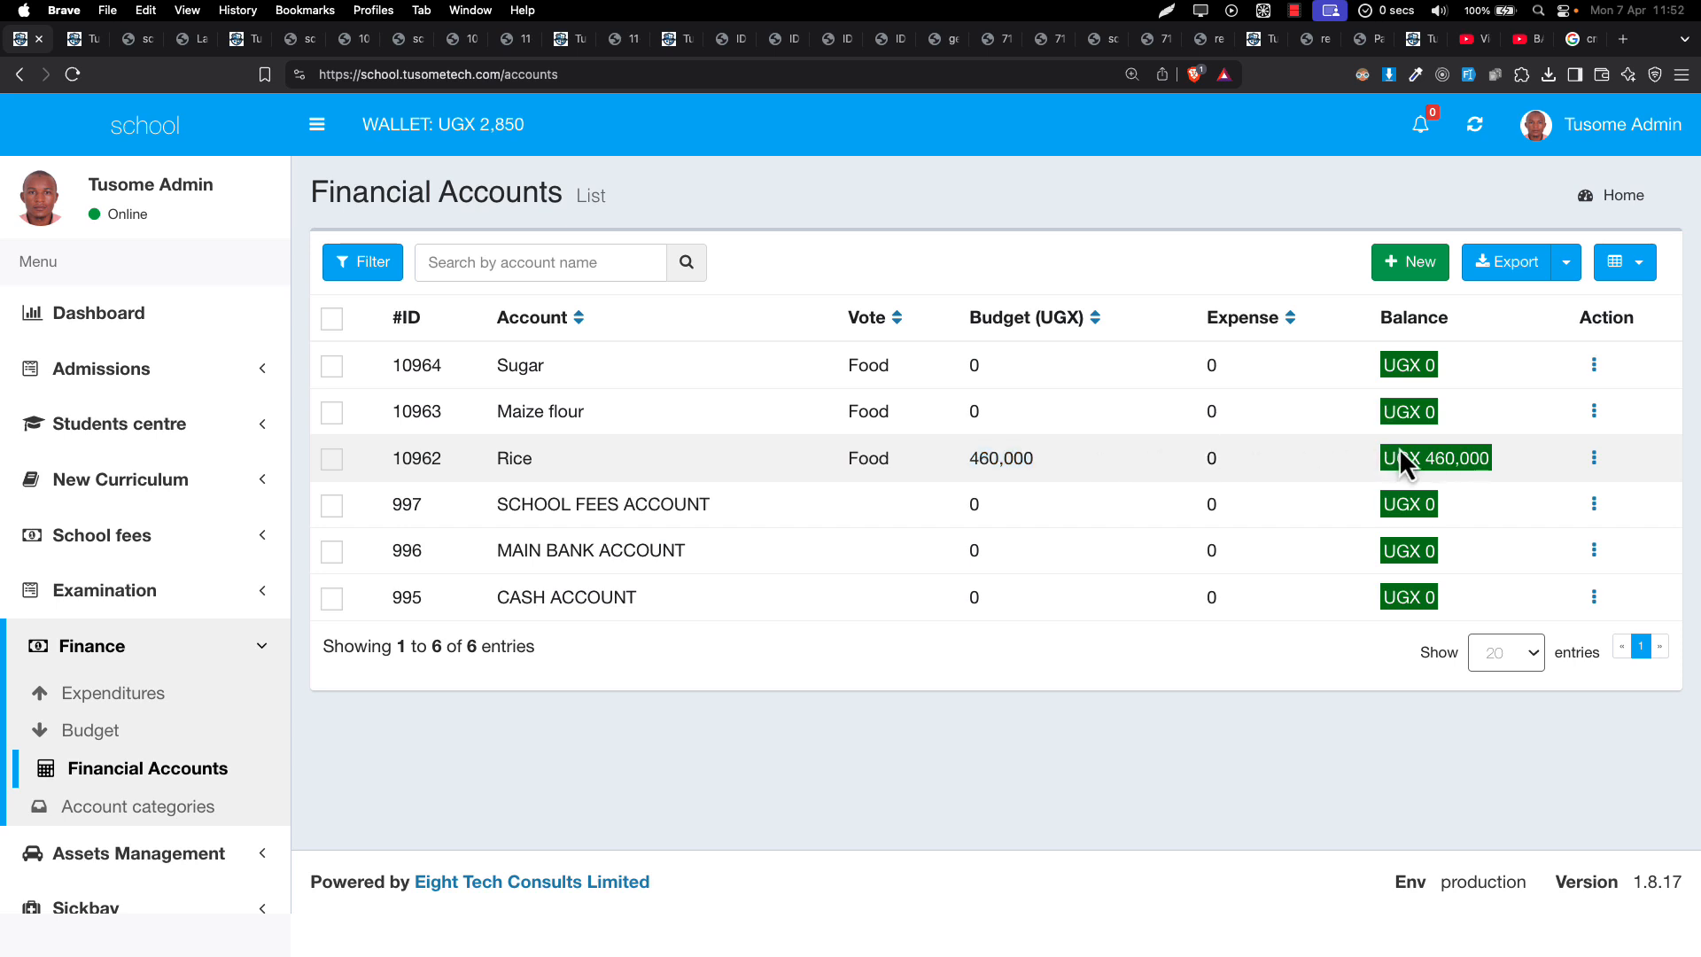
{"action": "left_click_drag", "start_coordinate": [1491, 459], "coordinate": [1440, 460]}
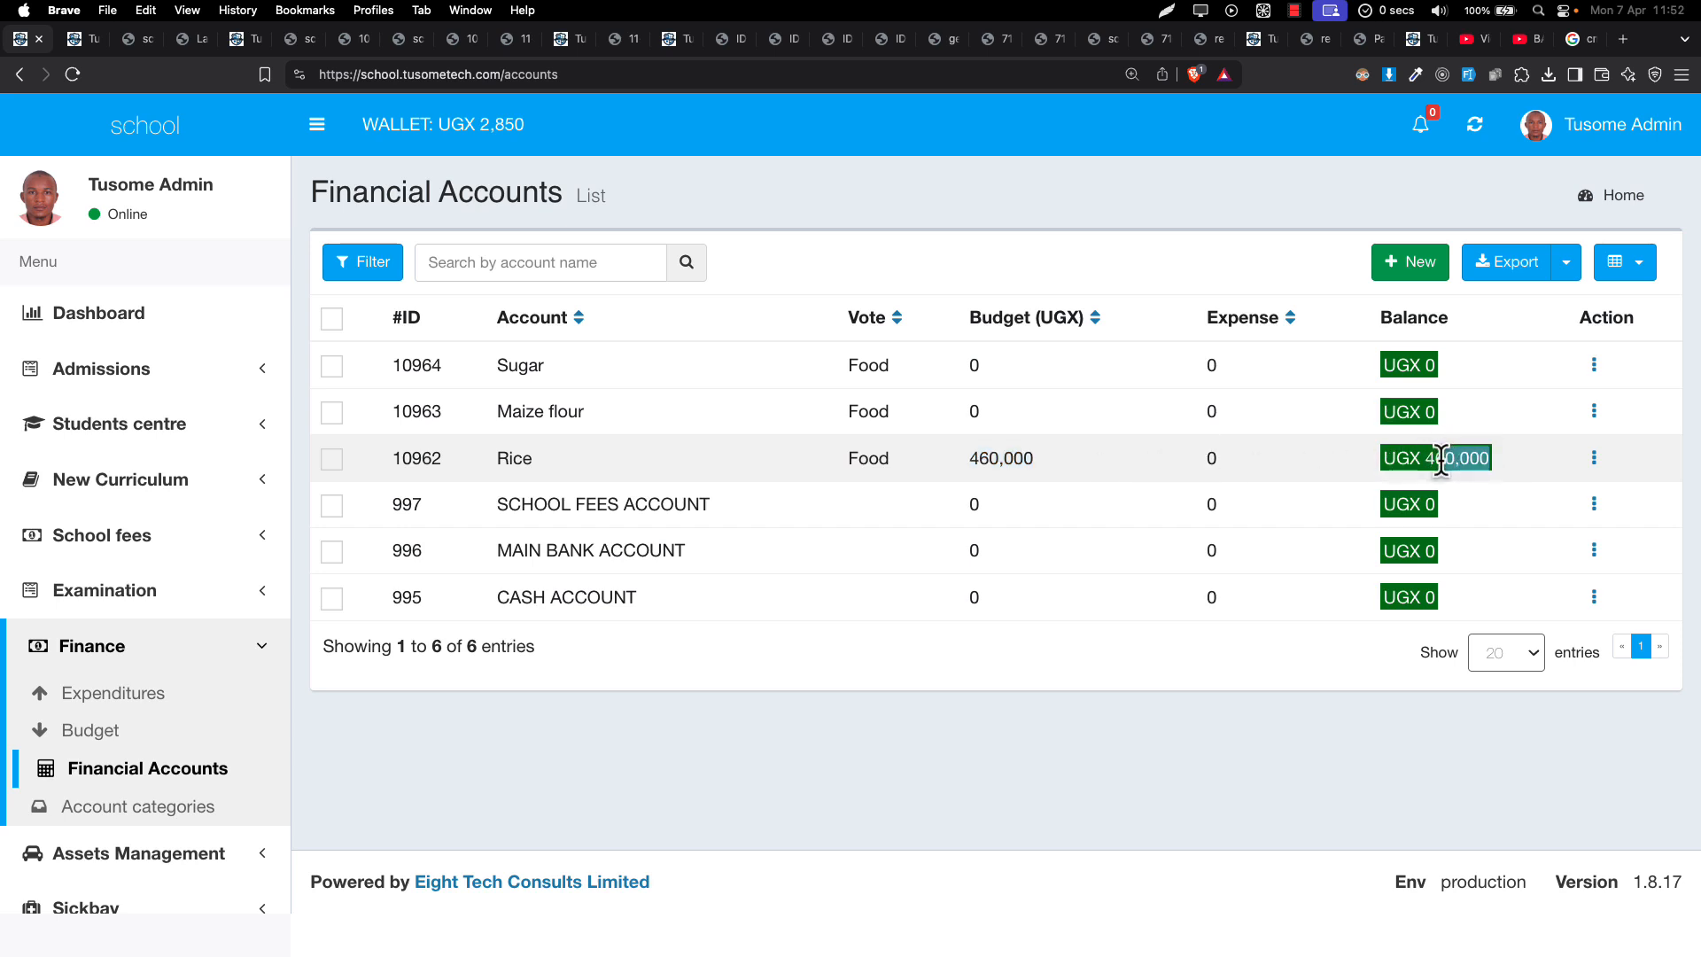
{"action": "left_click_drag", "start_coordinate": [1206, 461], "coordinate": [1249, 461]}
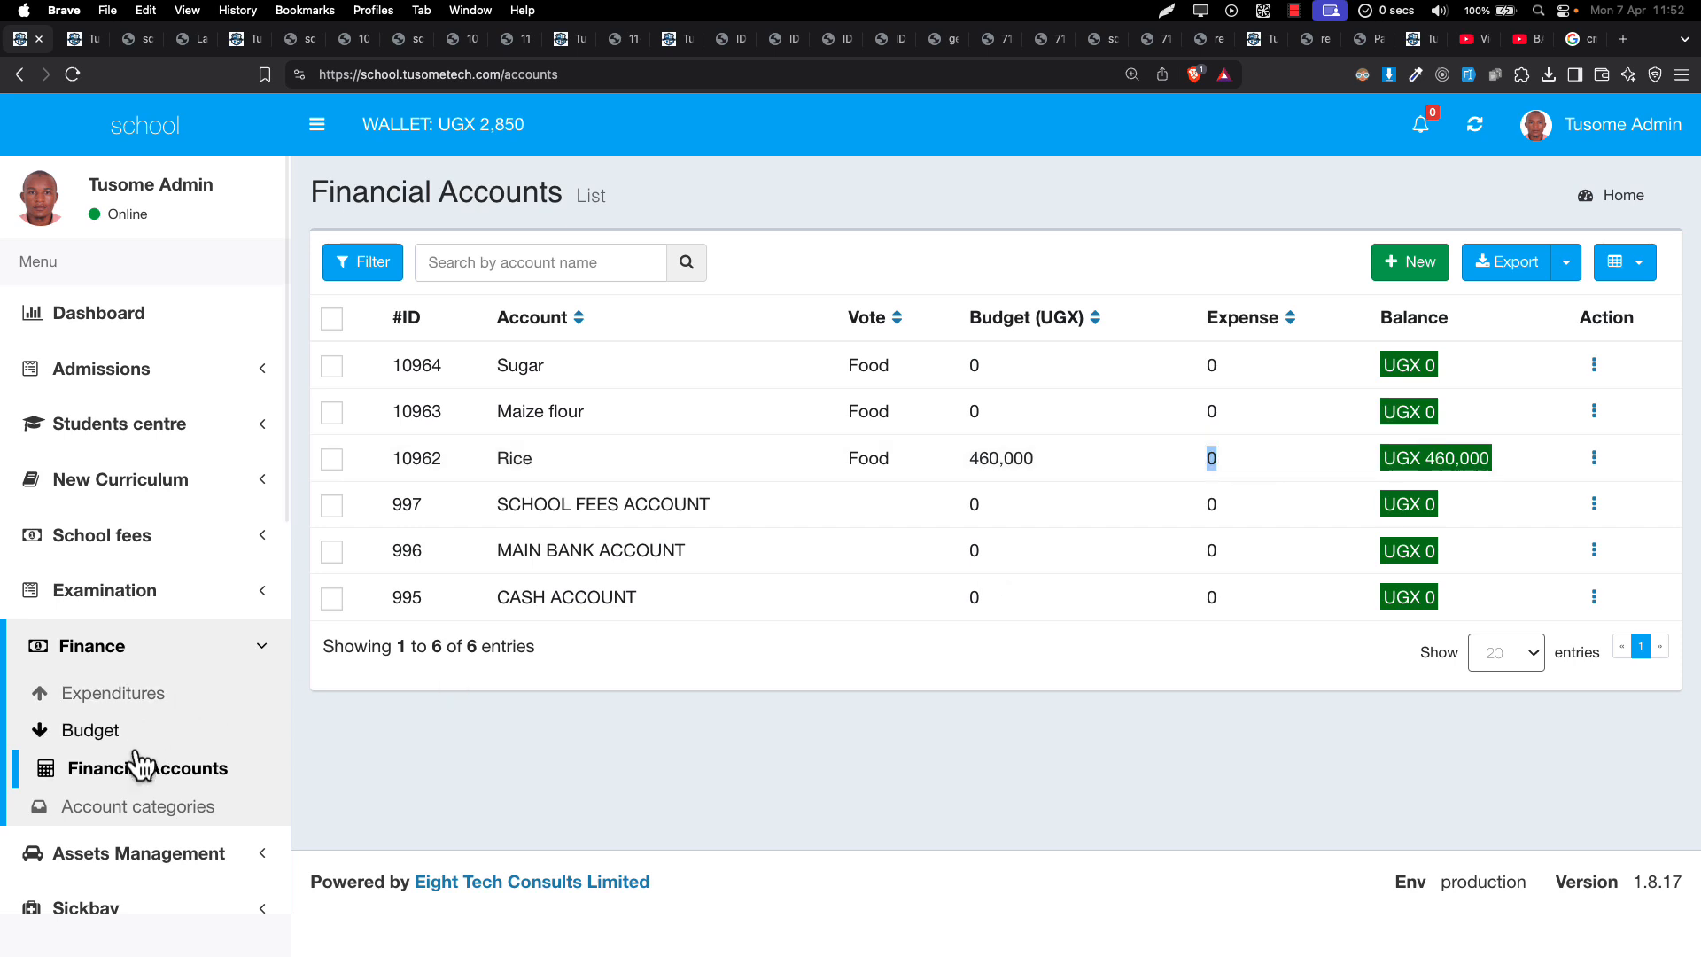
Step: Return to the budget list and review the Pakistan Rice record's particulars and quantity
{"action": "left_click", "coordinate": [99, 737]}
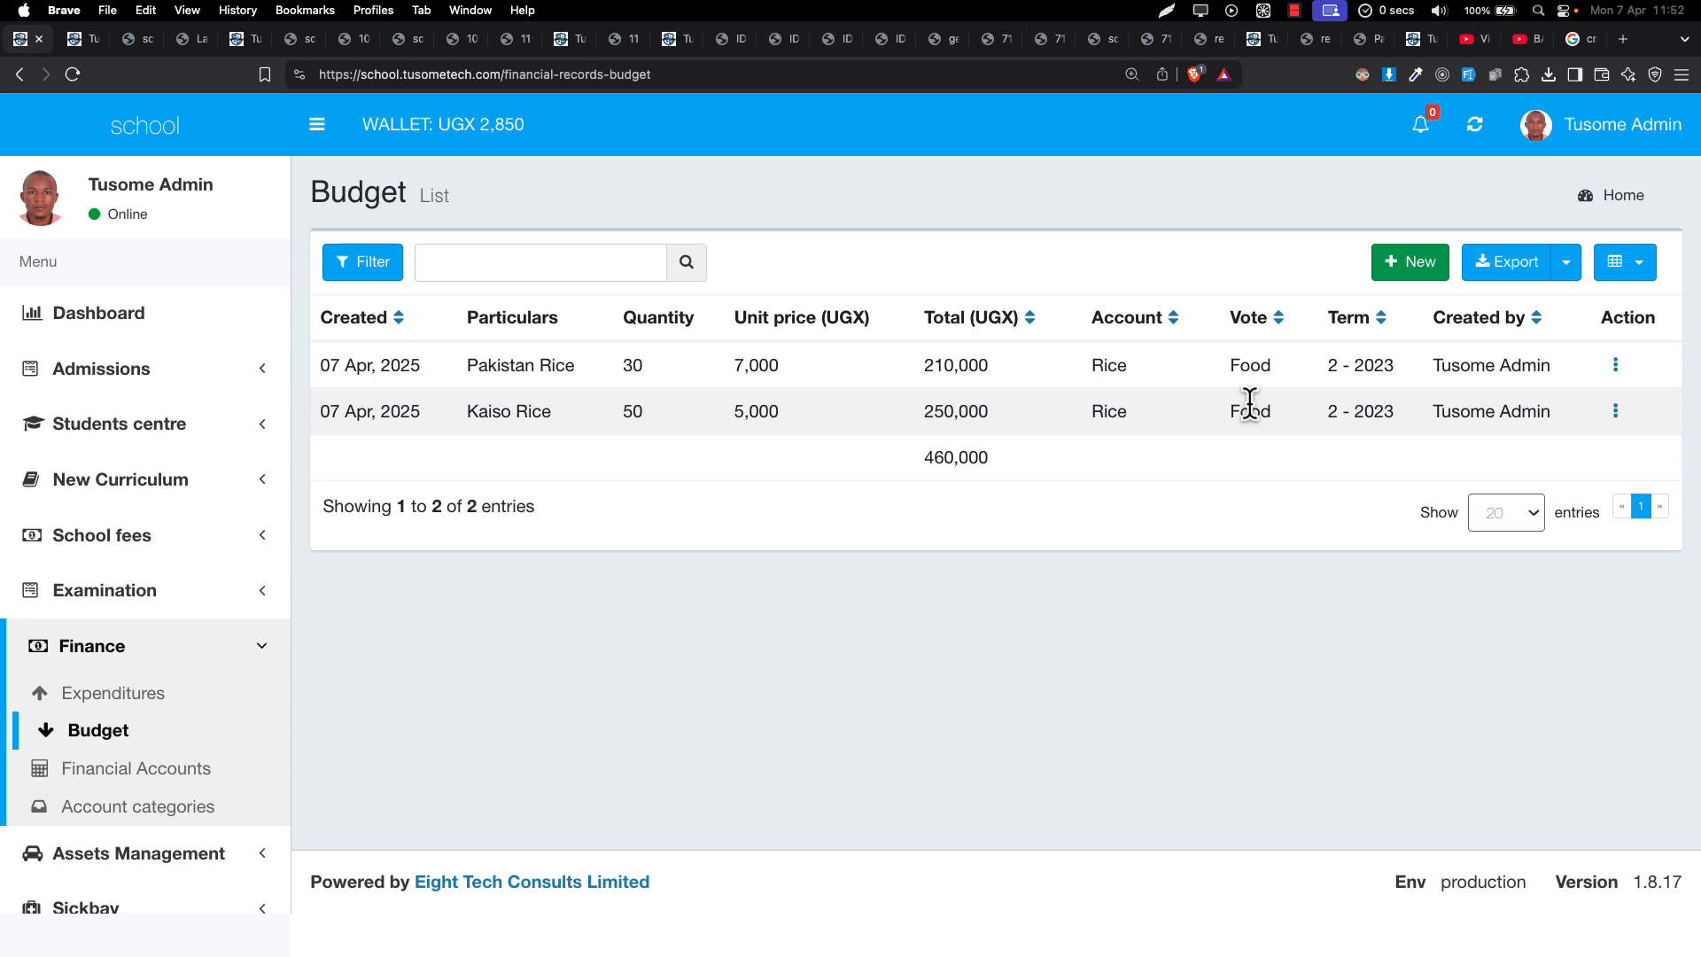
{"action": "left_click_drag", "start_coordinate": [510, 365], "coordinate": [552, 365]}
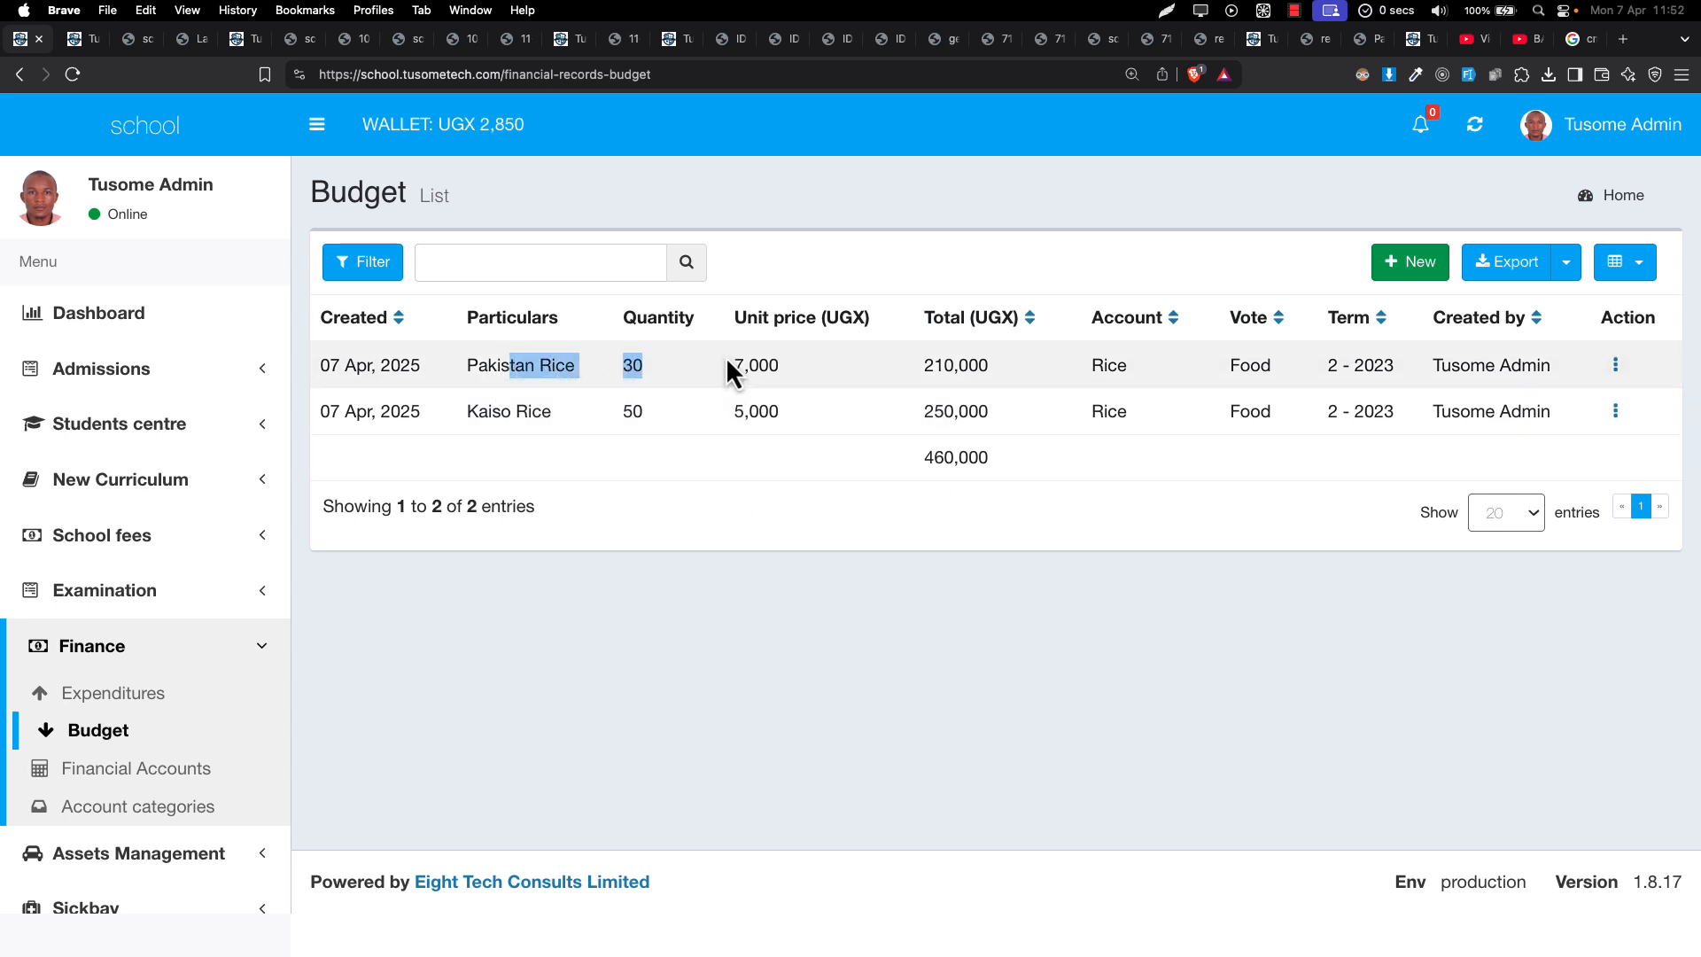
{"action": "double_click", "coordinate": [631, 365]}
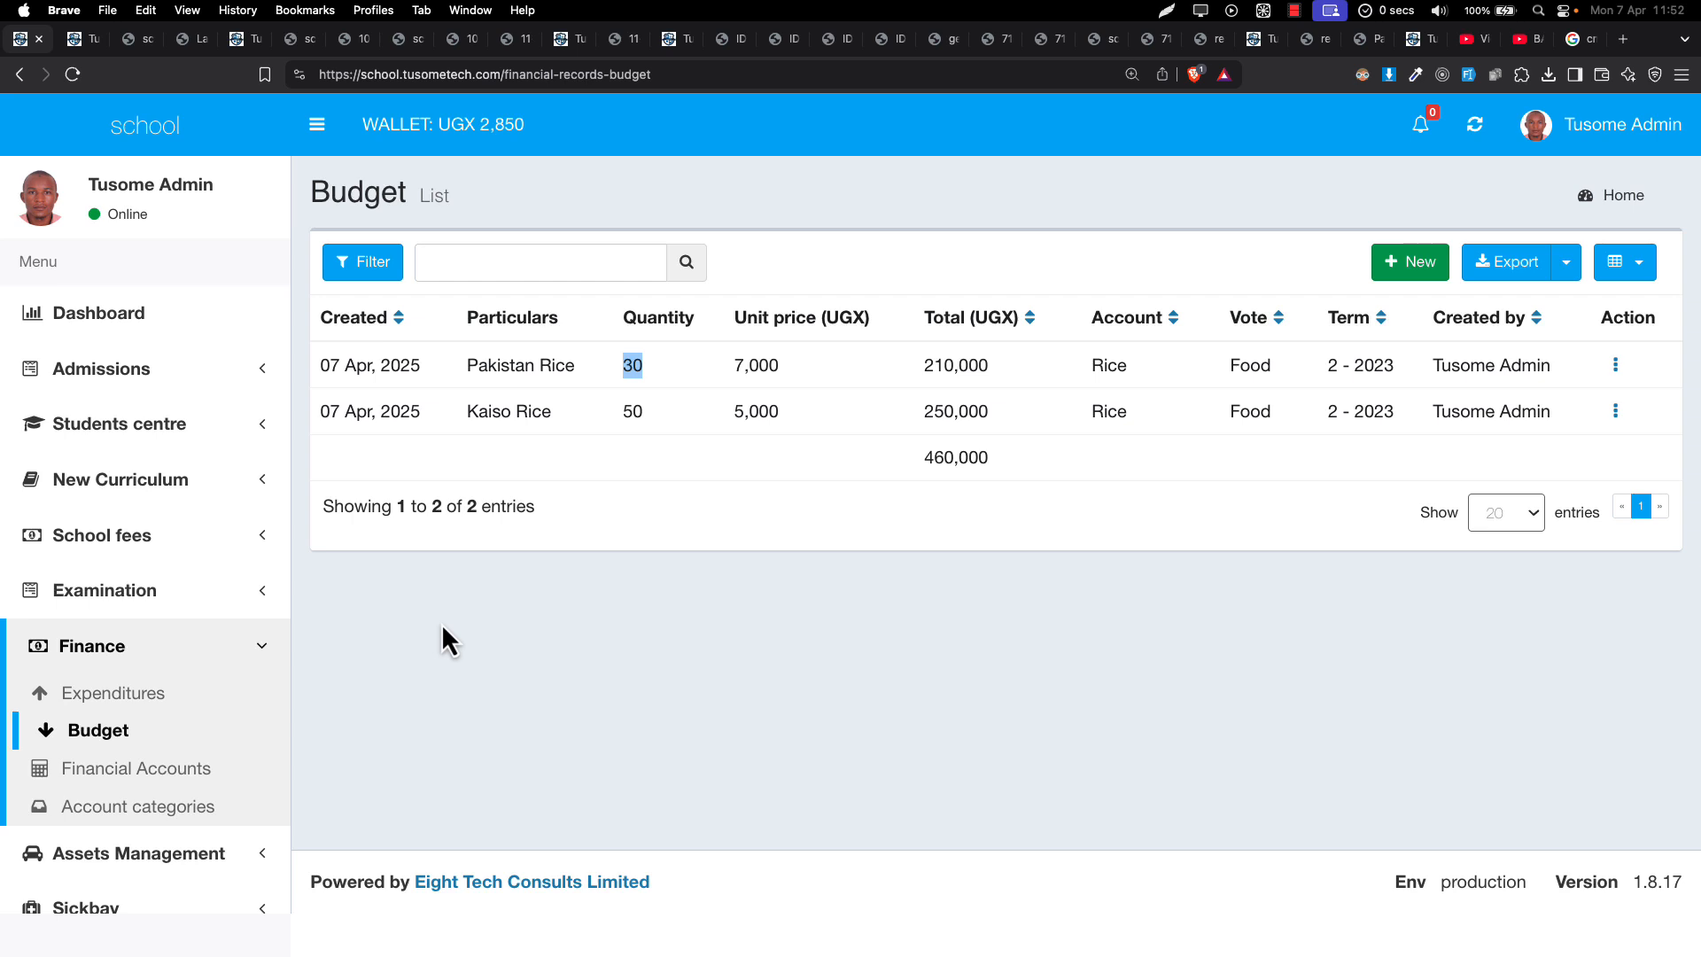
{"action": "left_click_drag", "start_coordinate": [289, 205], "coordinate": [753, 465]}
{"action": "left_click", "coordinate": [753, 465]}
Step: Show the budget list's filters and examine the choices for filtering by vote and by account
{"action": "left_click", "coordinate": [341, 266]}
{"action": "left_click", "coordinate": [345, 273]}
{"action": "left_click", "coordinate": [345, 273]}
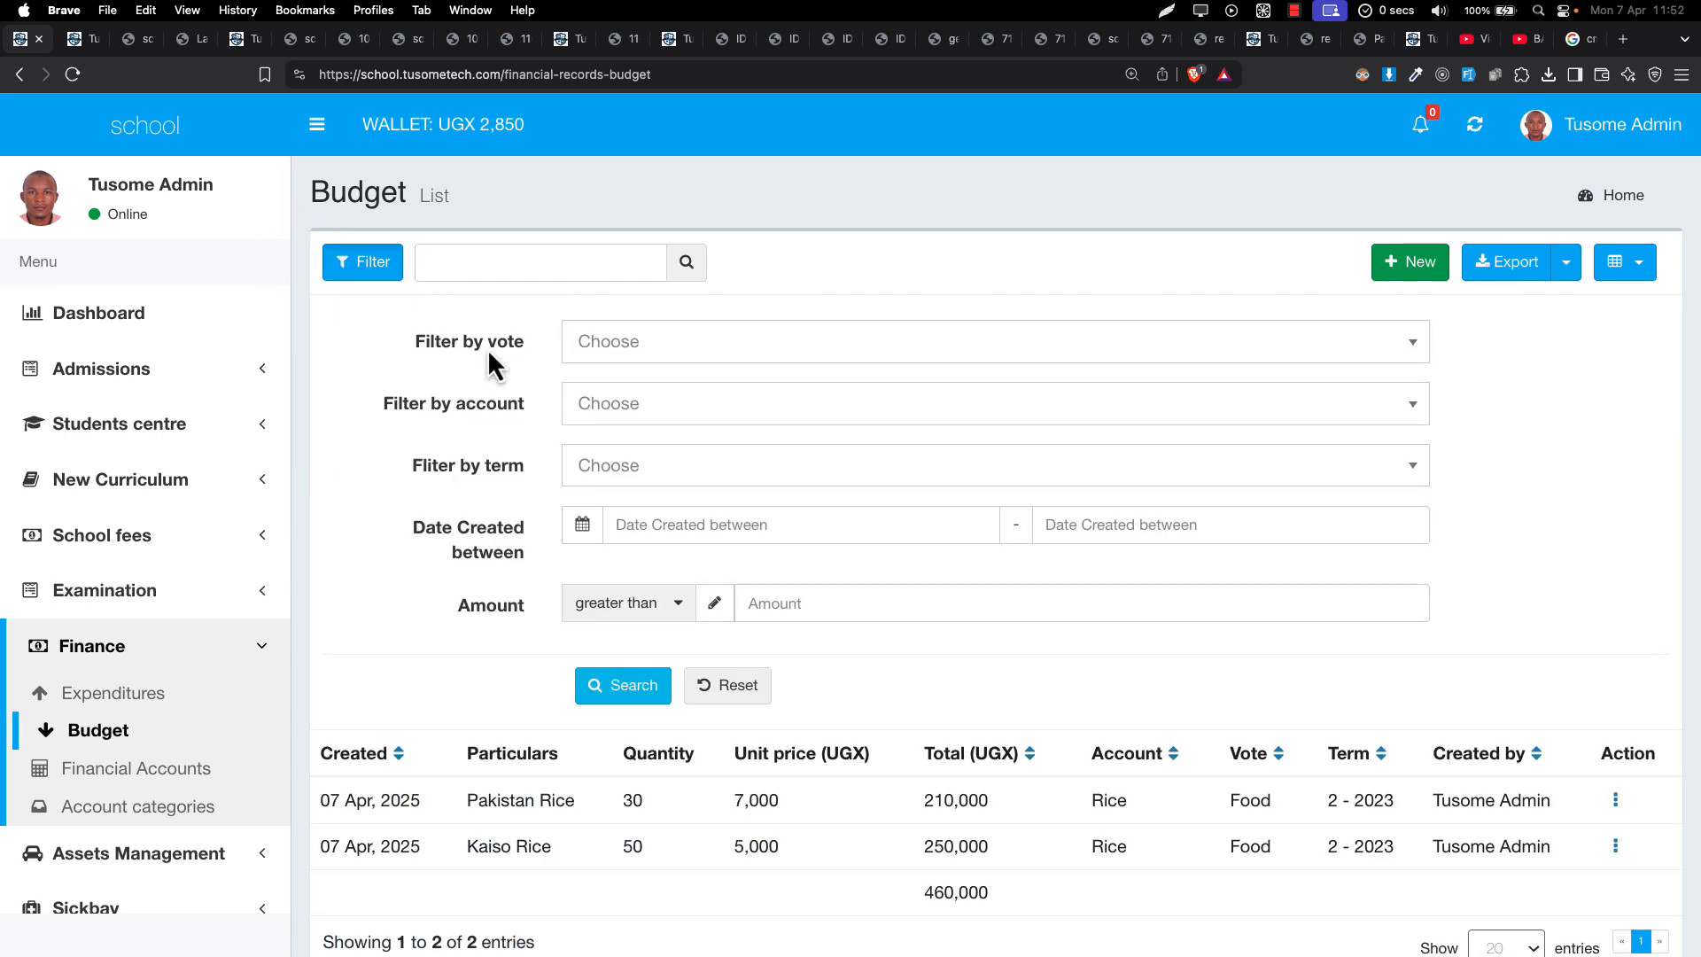
{"action": "left_click", "coordinate": [639, 363]}
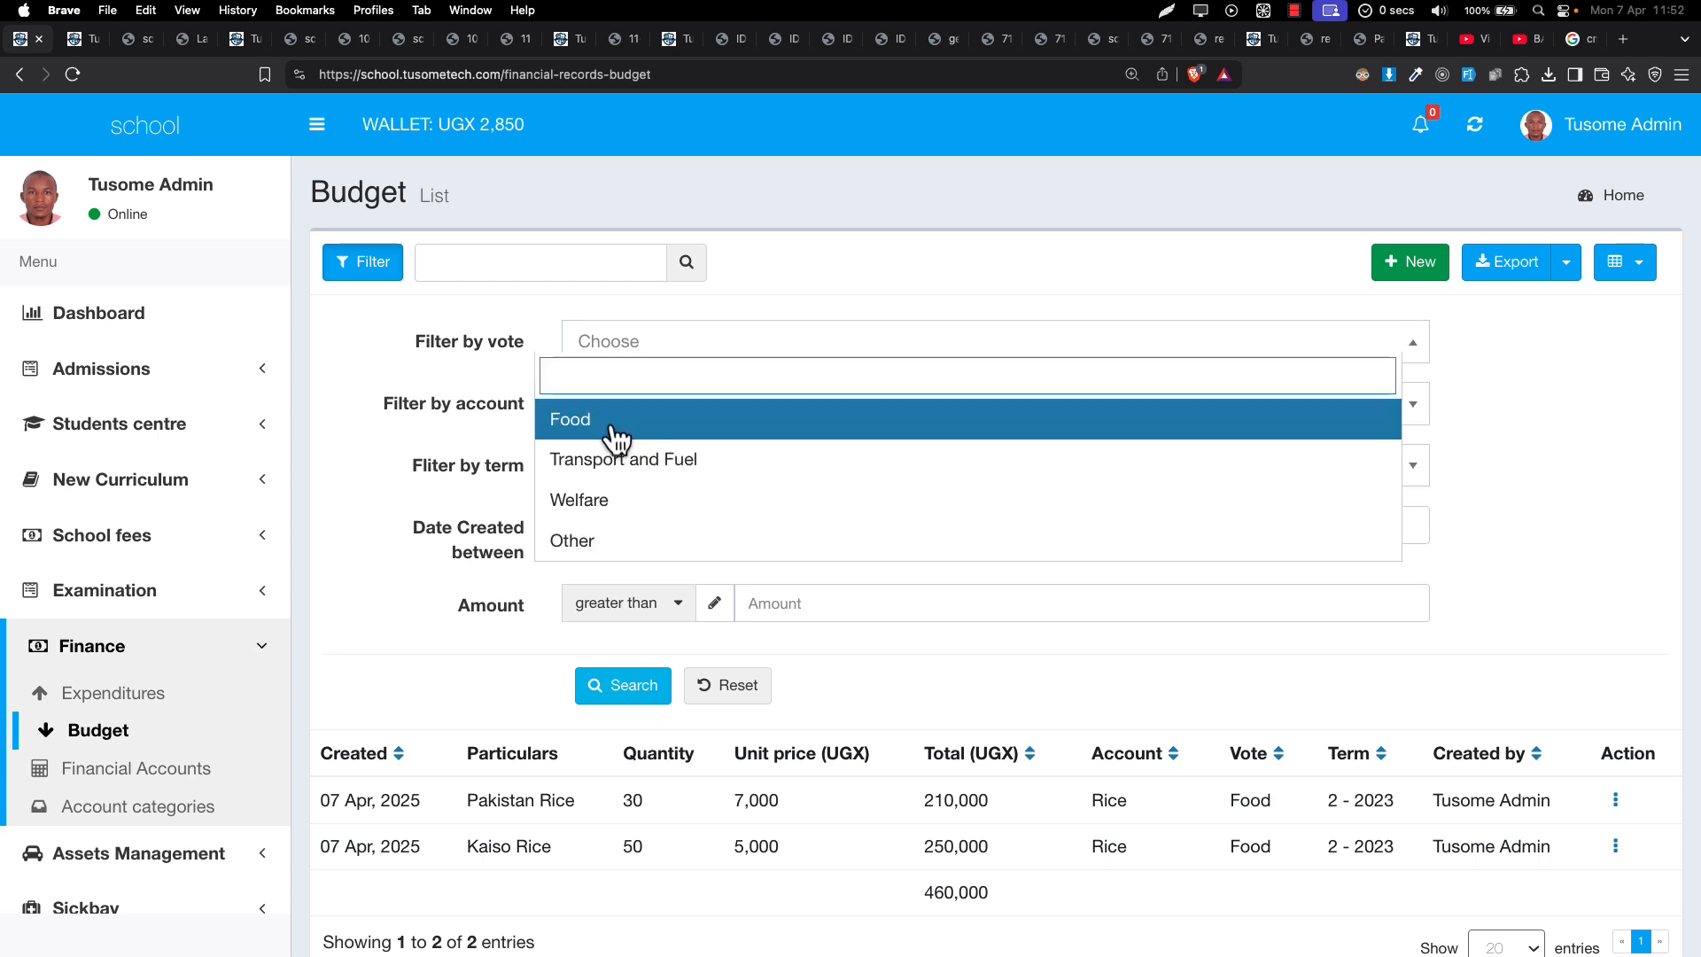
{"action": "left_click", "coordinate": [395, 403]}
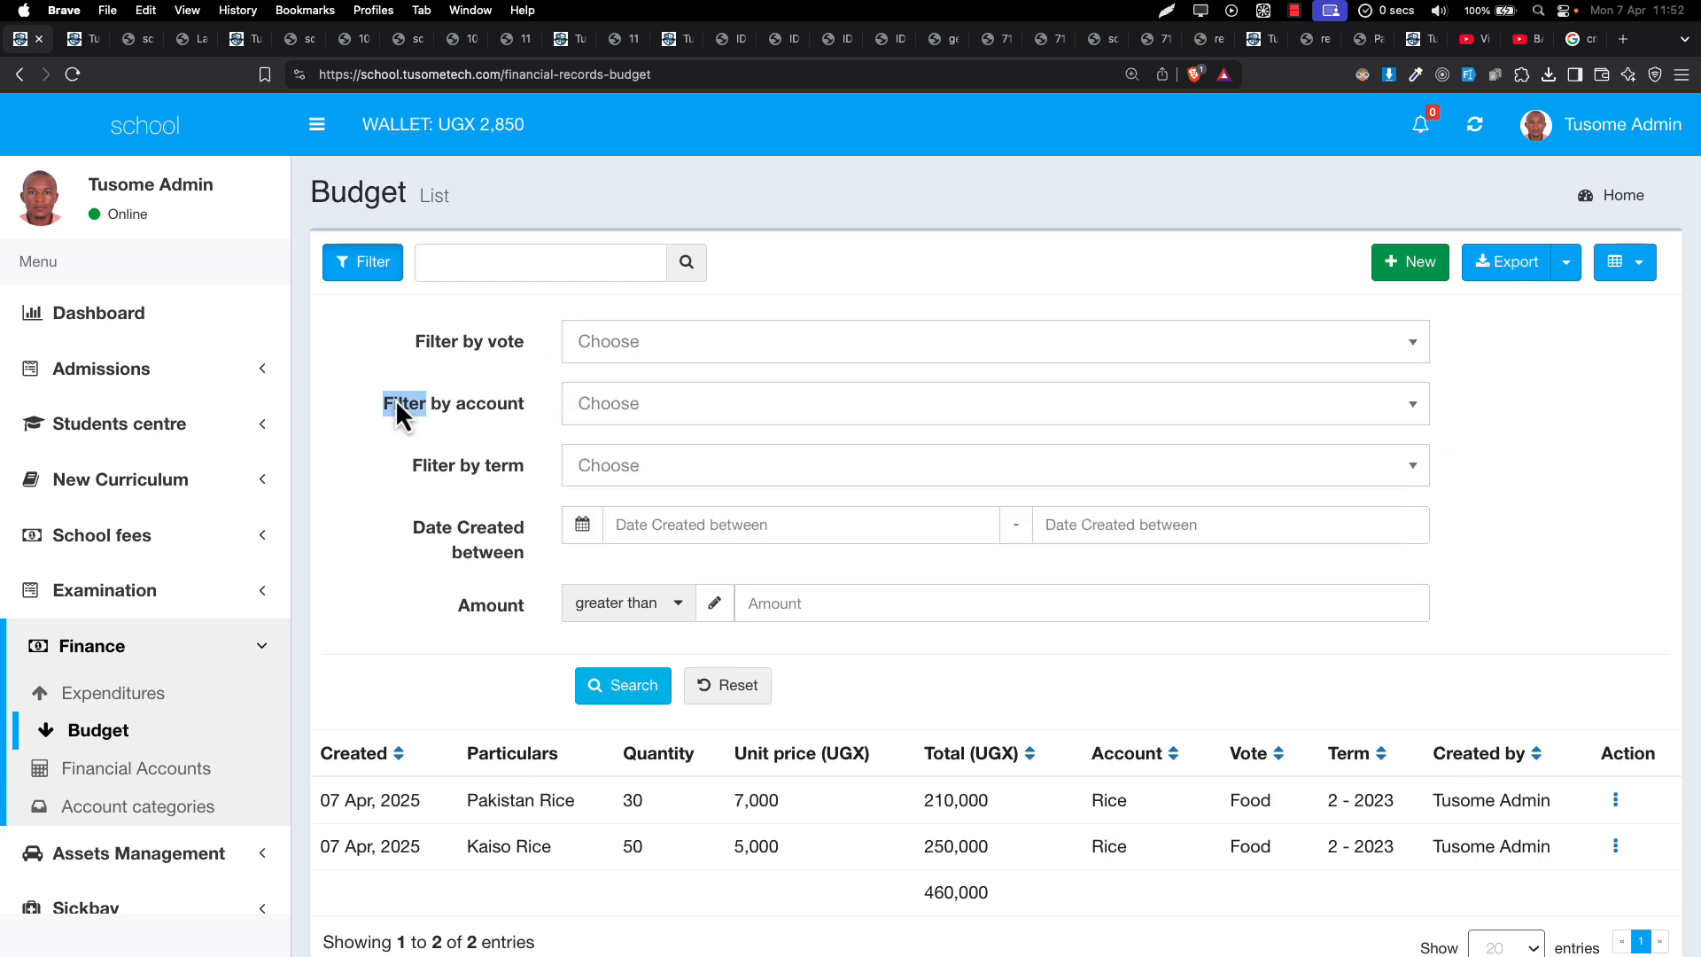
{"action": "left_click", "coordinate": [589, 416]}
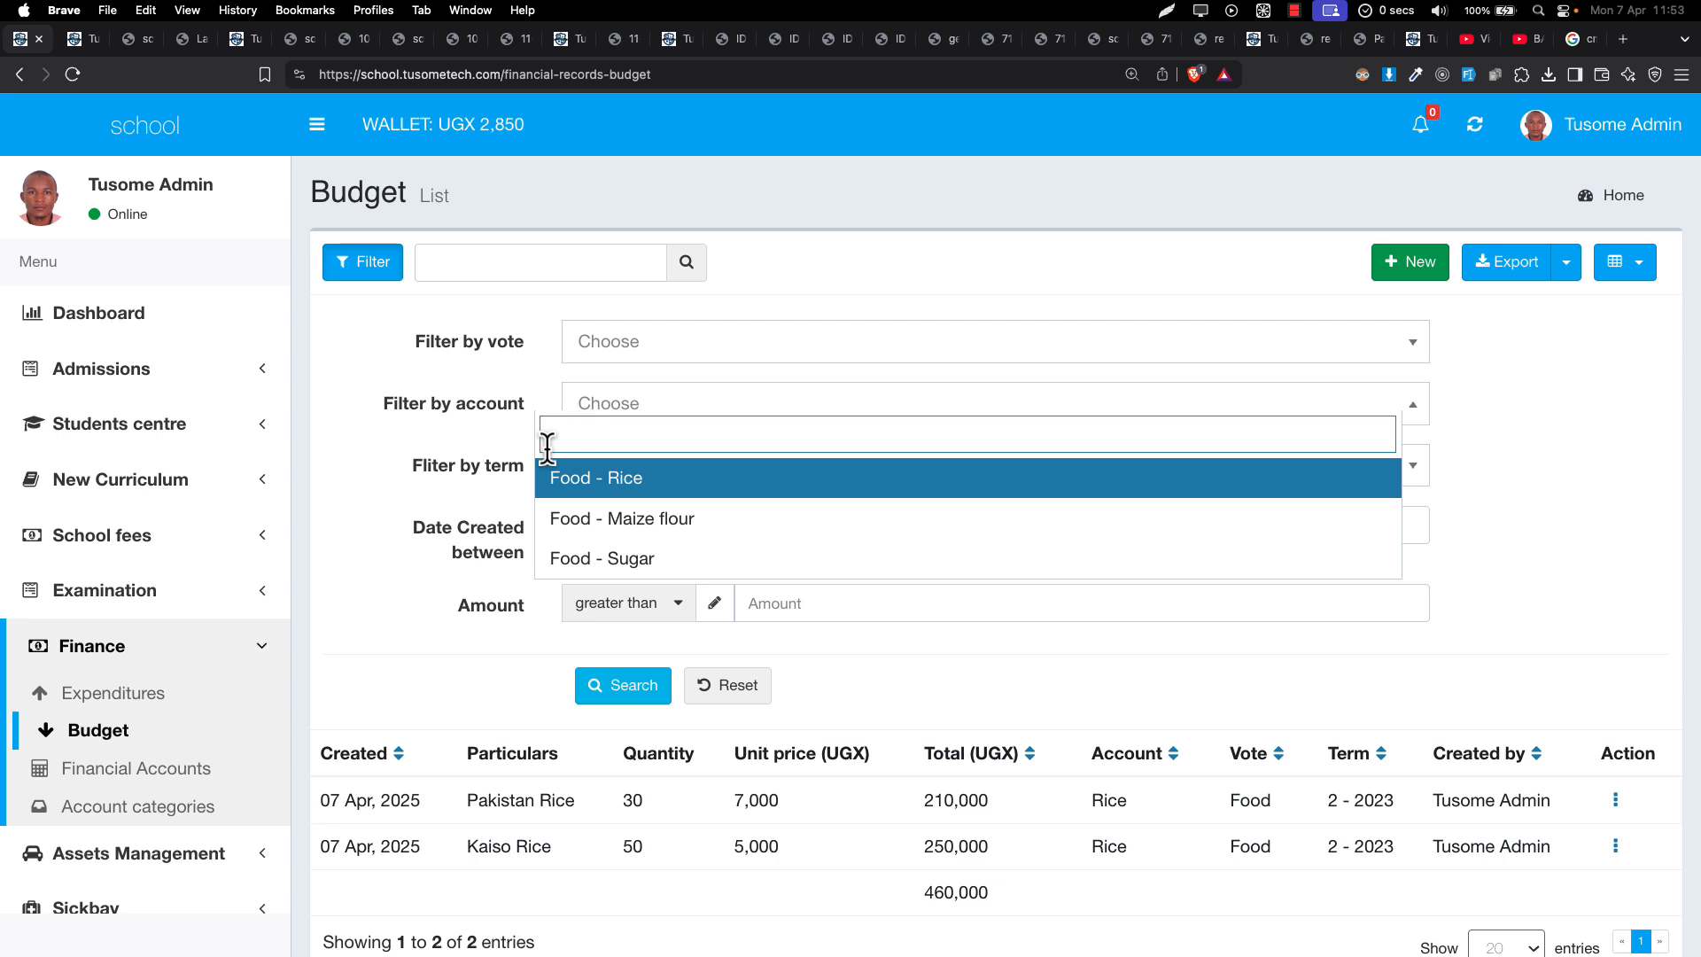
{"action": "left_click", "coordinate": [503, 475]}
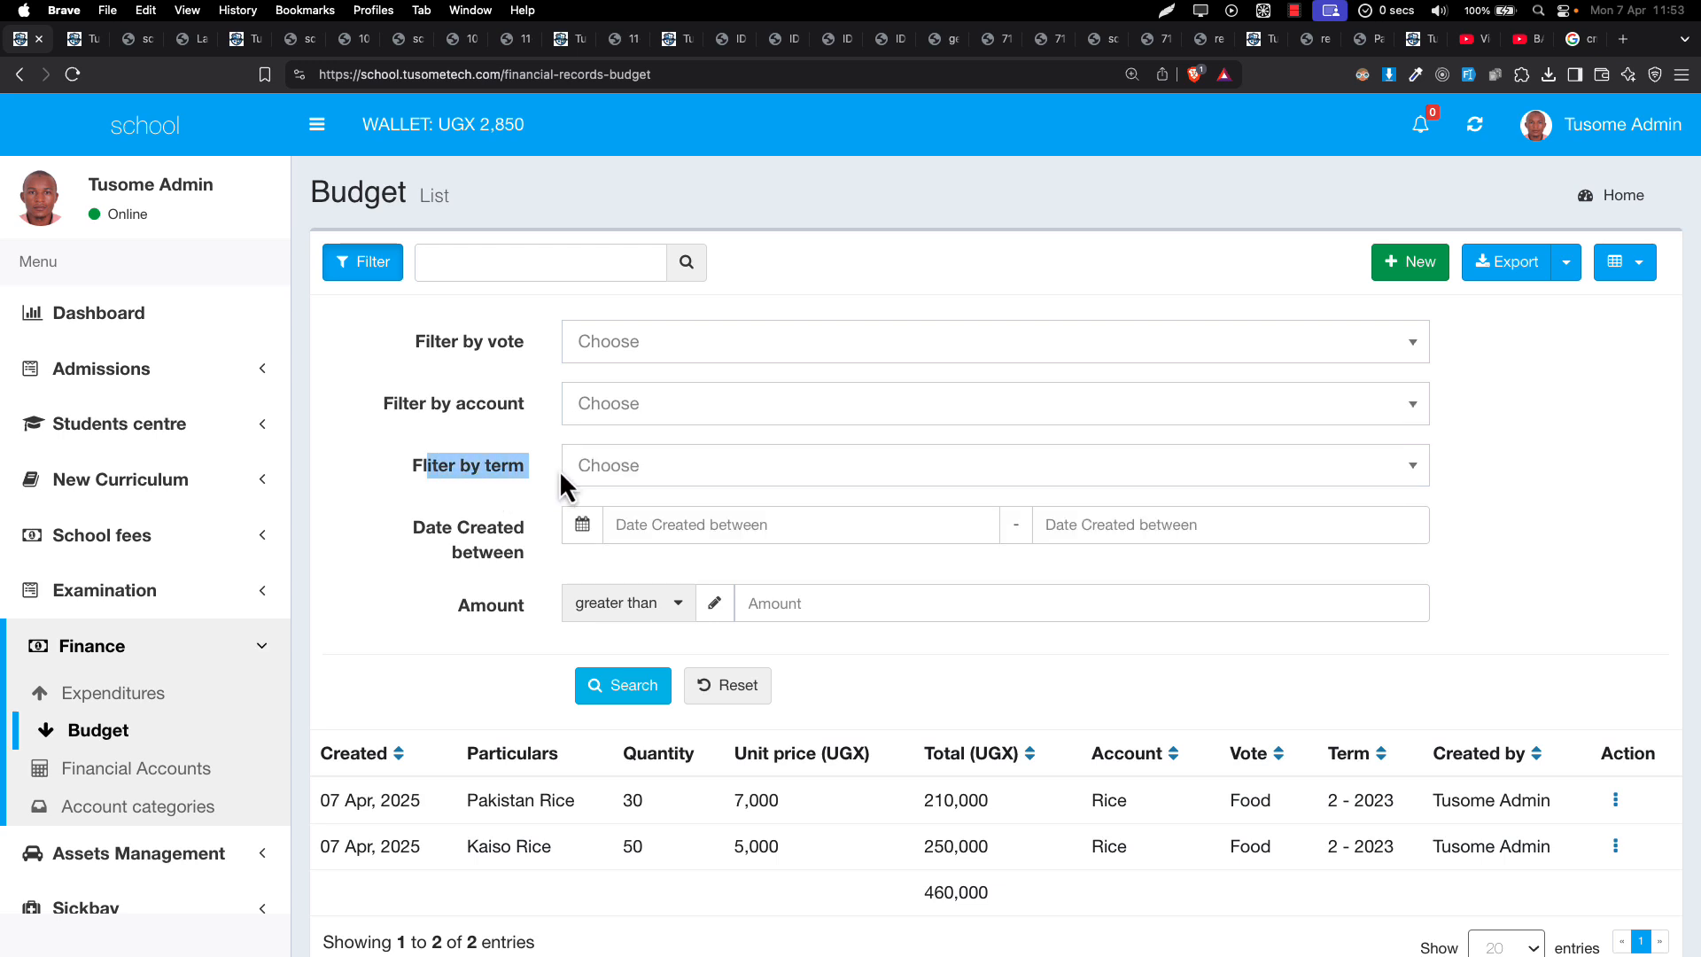
Step: Try the term filter with Term 1 - 2023 and a creation start date of 2025-04-07, view the amount comparisons, and reset the filters
{"action": "left_click", "coordinate": [636, 467]}
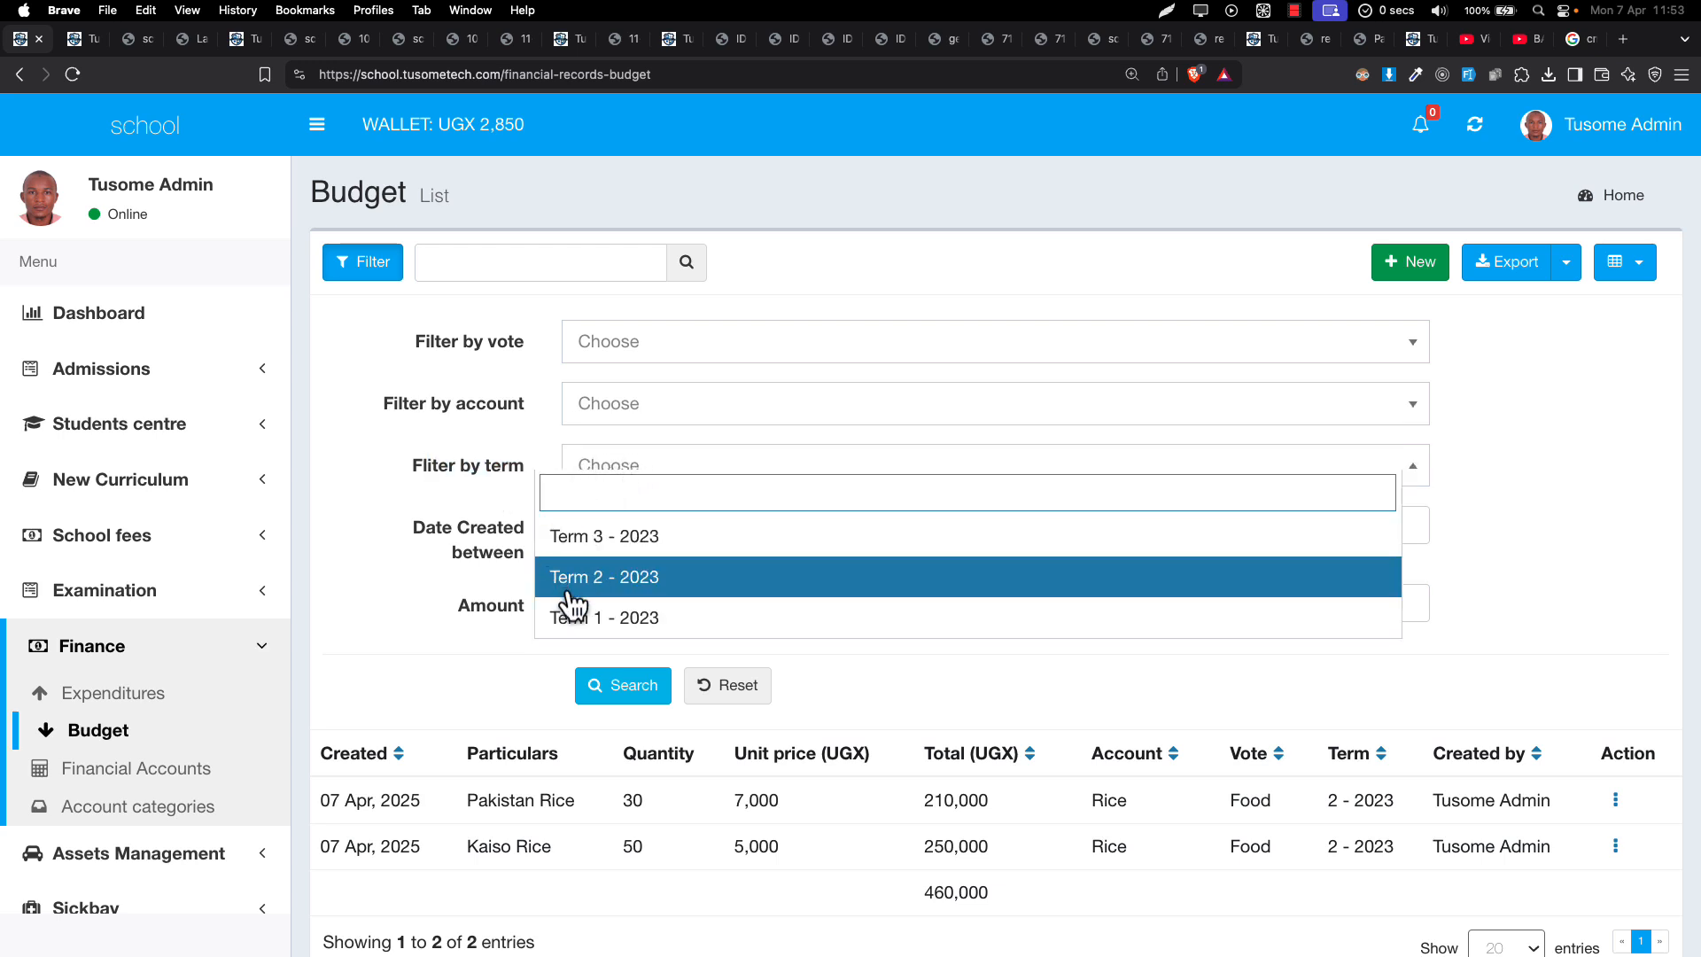
{"action": "left_click", "coordinate": [620, 630]}
{"action": "left_click_drag", "start_coordinate": [459, 535], "coordinate": [526, 554]}
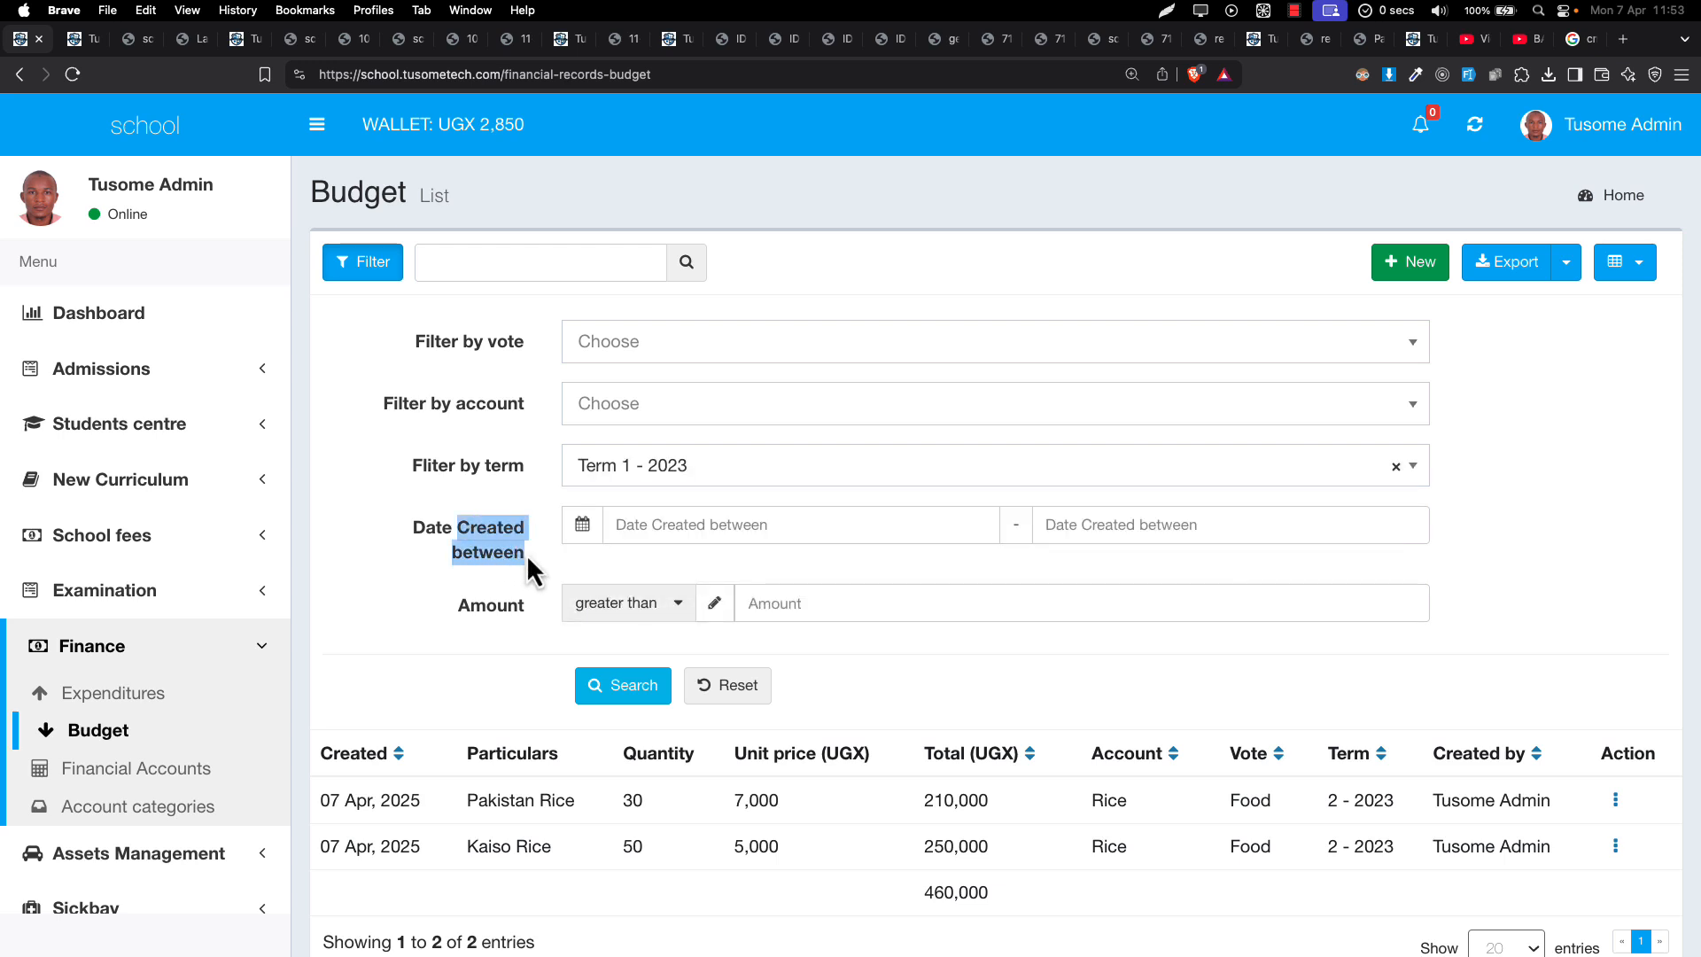
{"action": "left_click", "coordinate": [732, 523]}
{"action": "left_click", "coordinate": [1128, 523]}
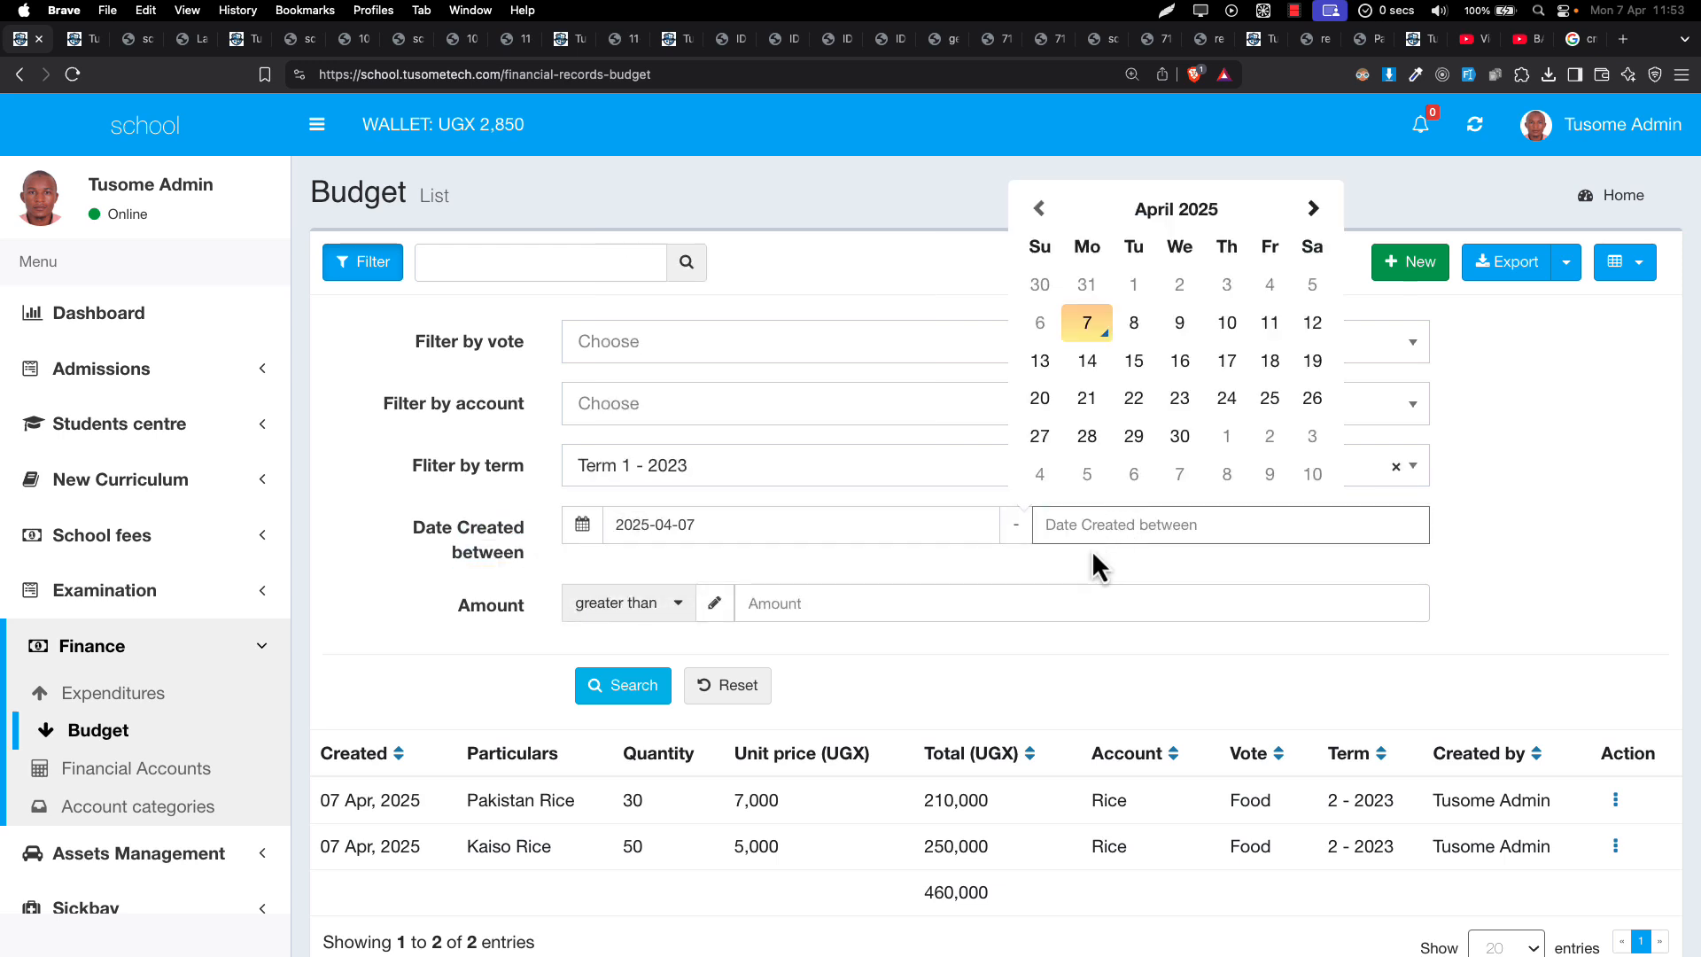
{"action": "left_click", "coordinate": [624, 602]}
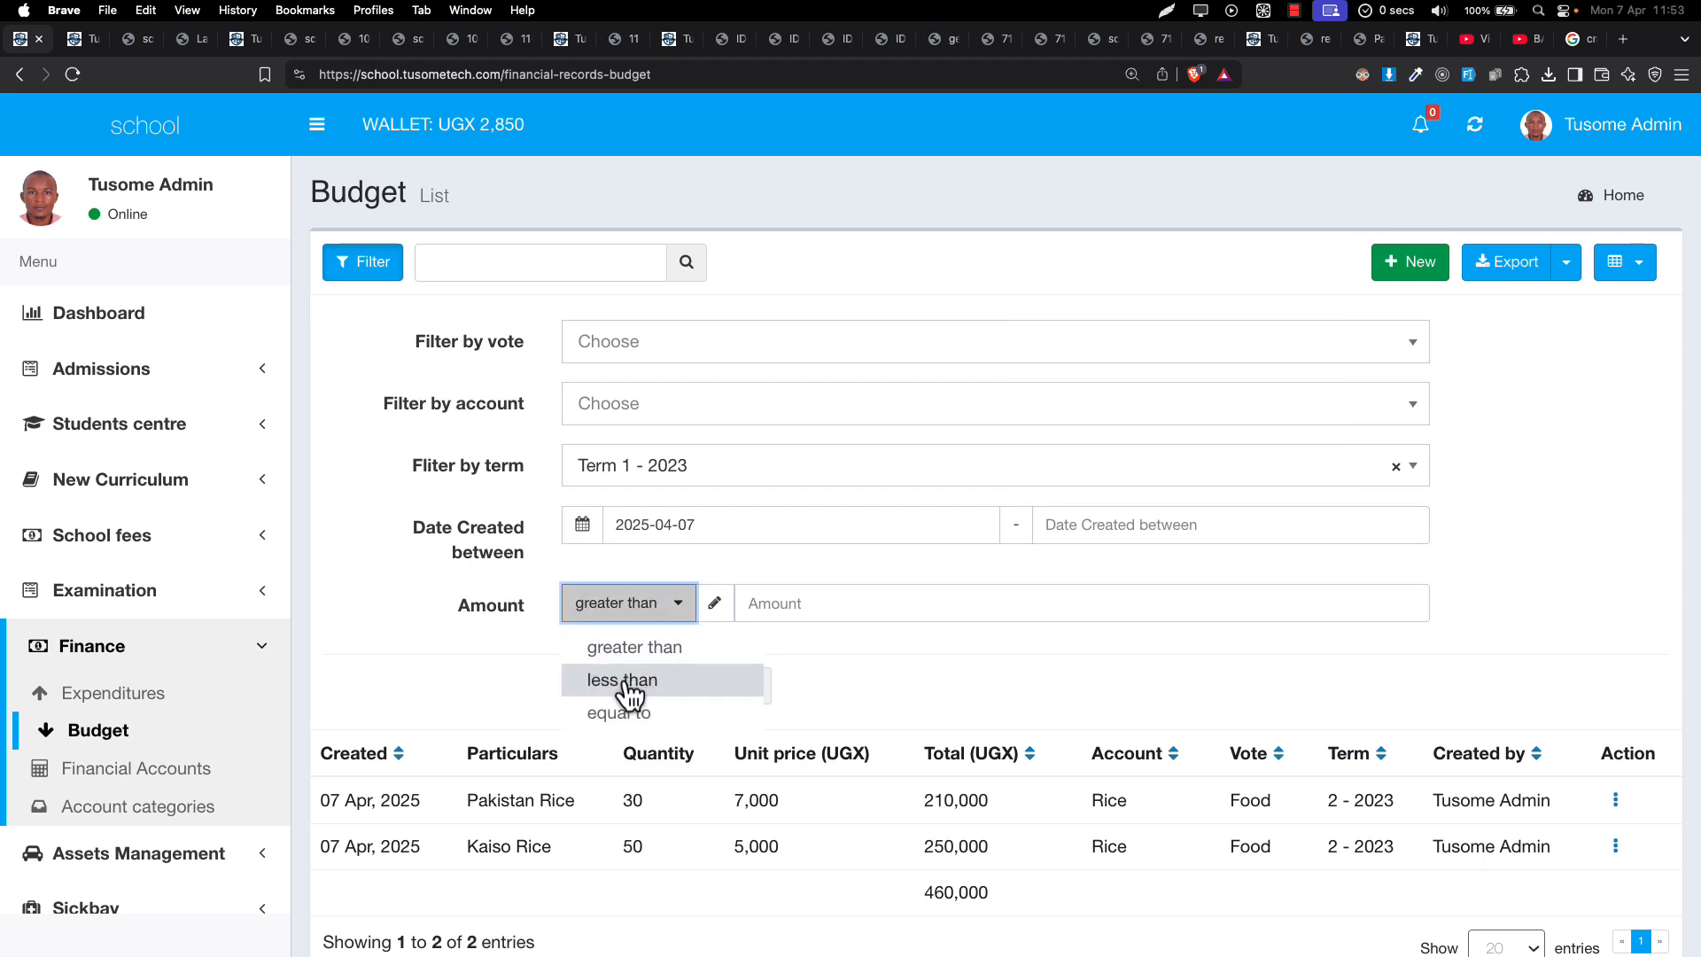
{"action": "left_click", "coordinate": [857, 646]}
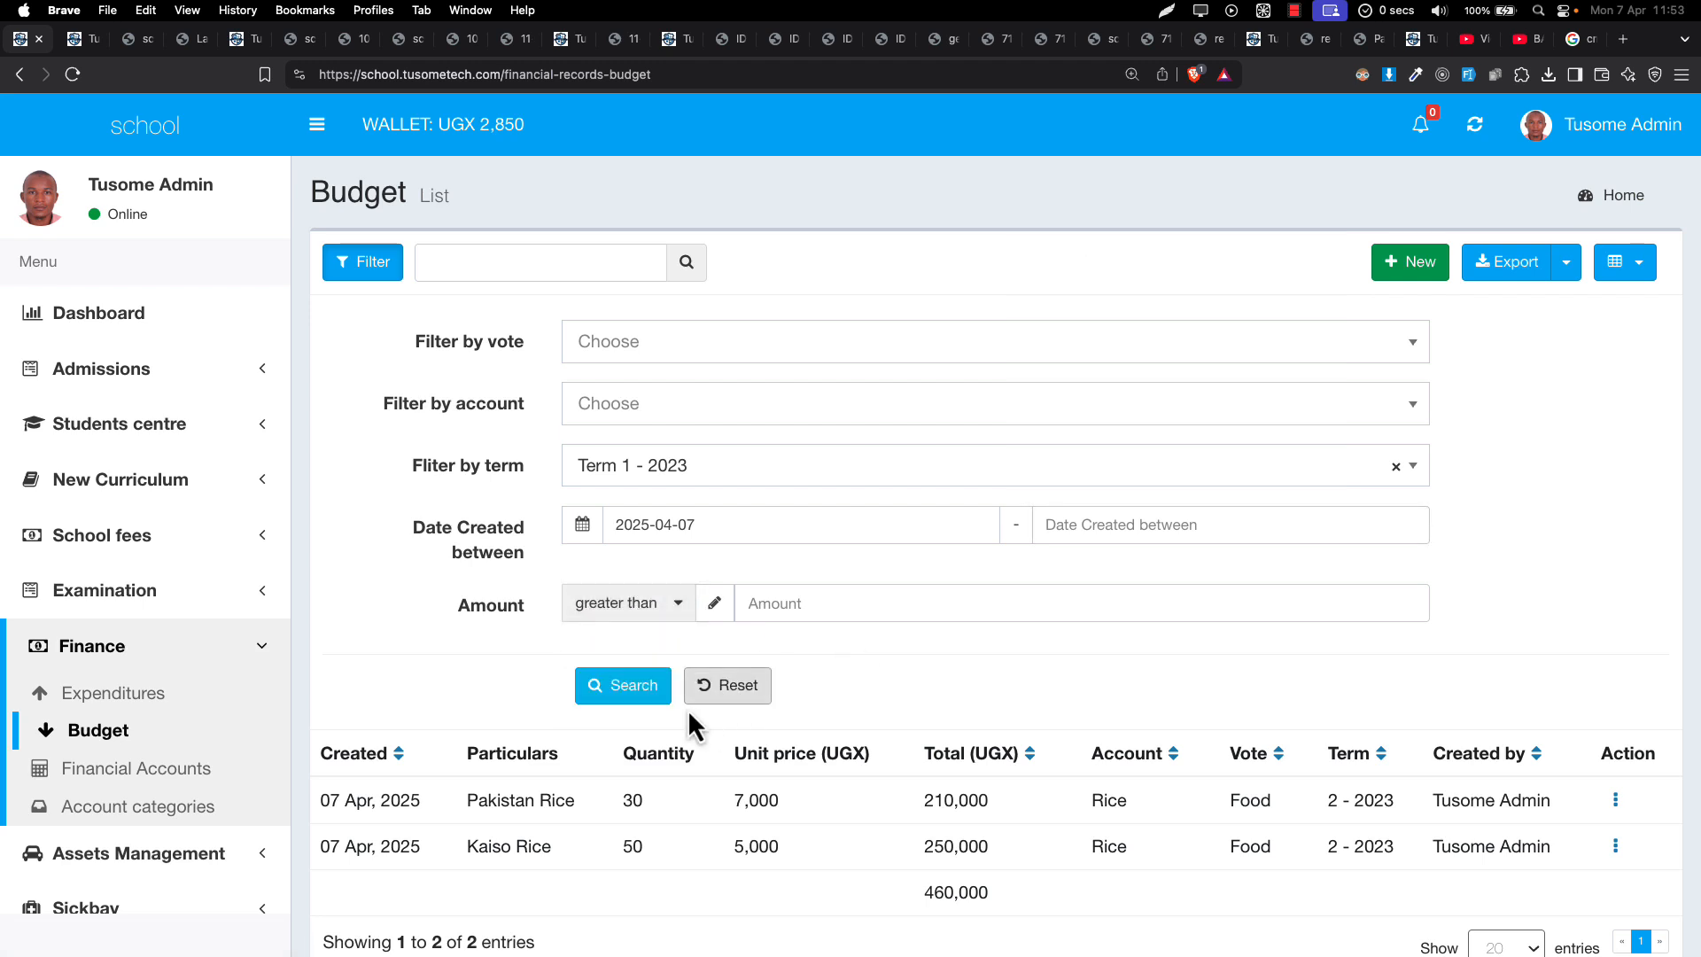
{"action": "left_click", "coordinate": [730, 690]}
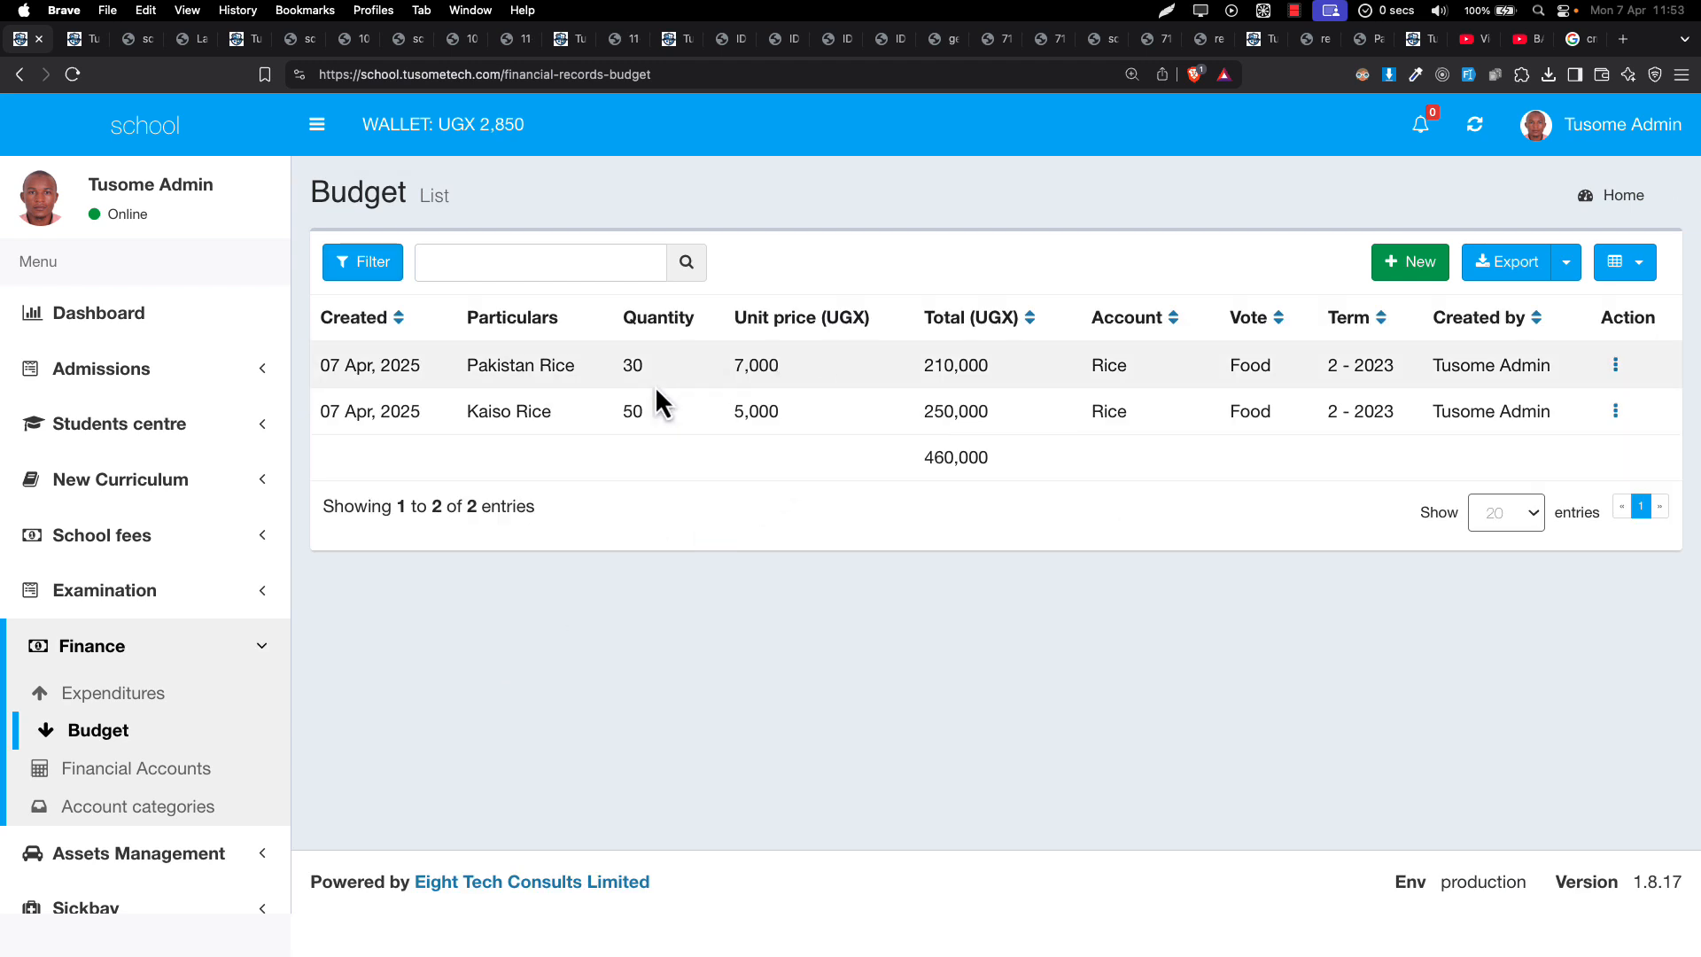
Step: Look over the rice budget records and open the list of expenditure records
{"action": "left_click_drag", "start_coordinate": [656, 386], "coordinate": [795, 413]}
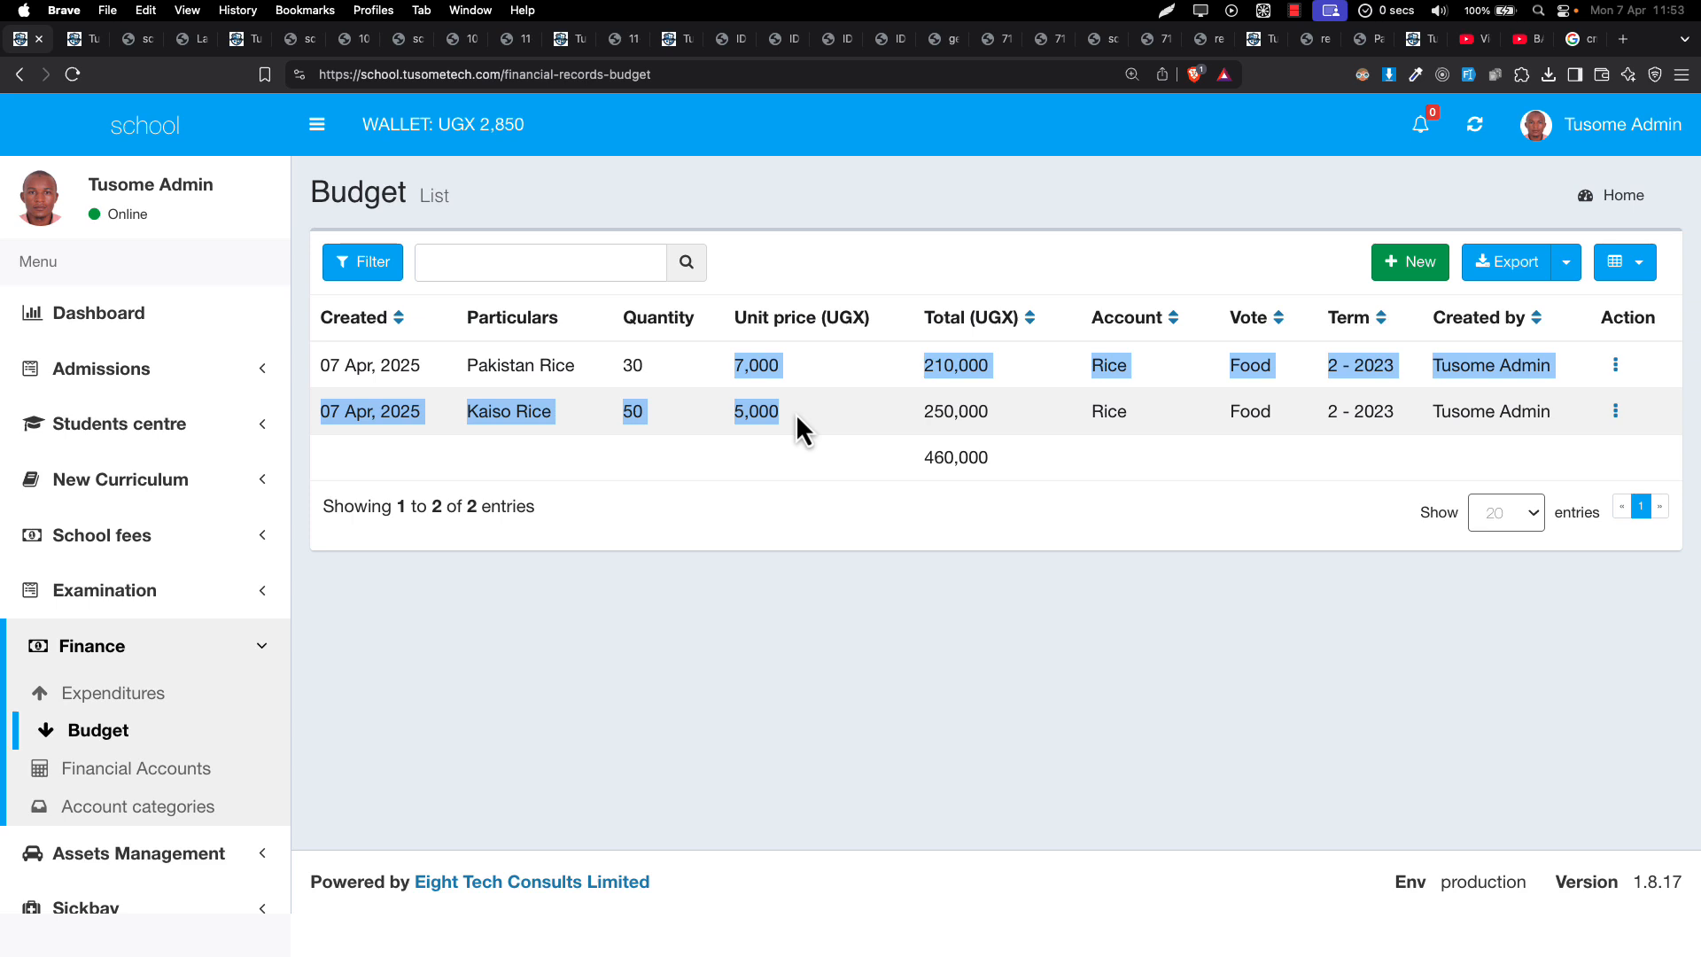
{"action": "left_click", "coordinate": [146, 699]}
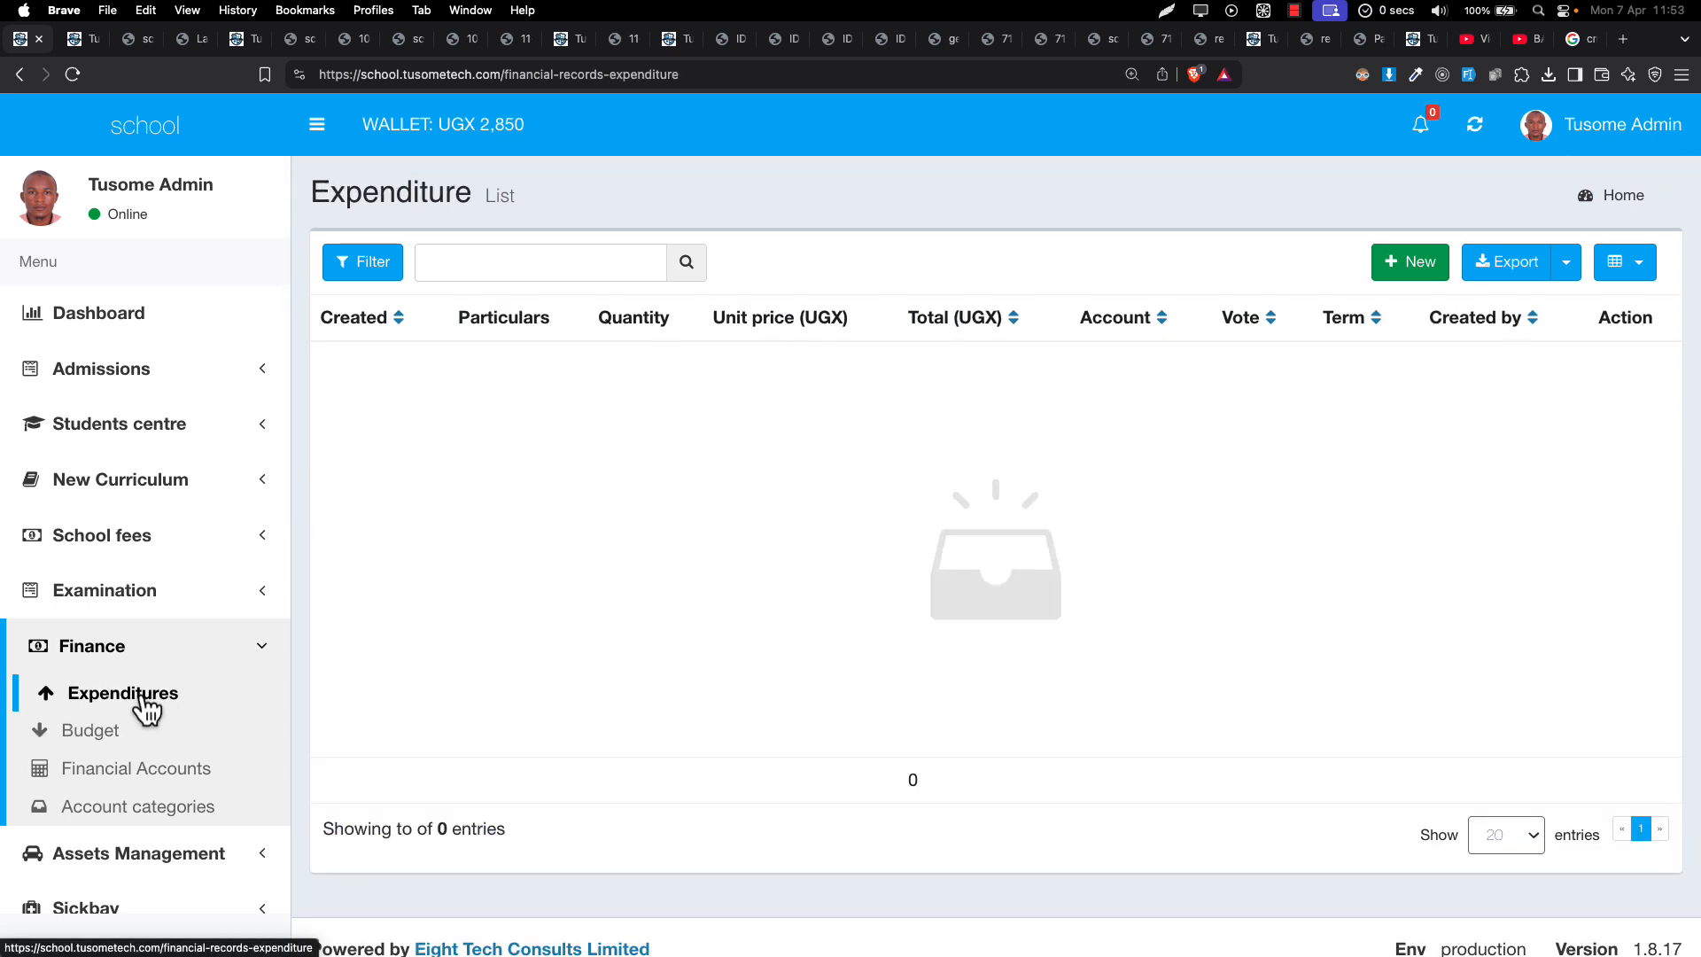
Step: Start a new expenditure record for term 2 - 2023 and assign it to the Food - Rice account
{"action": "left_click", "coordinate": [1417, 277]}
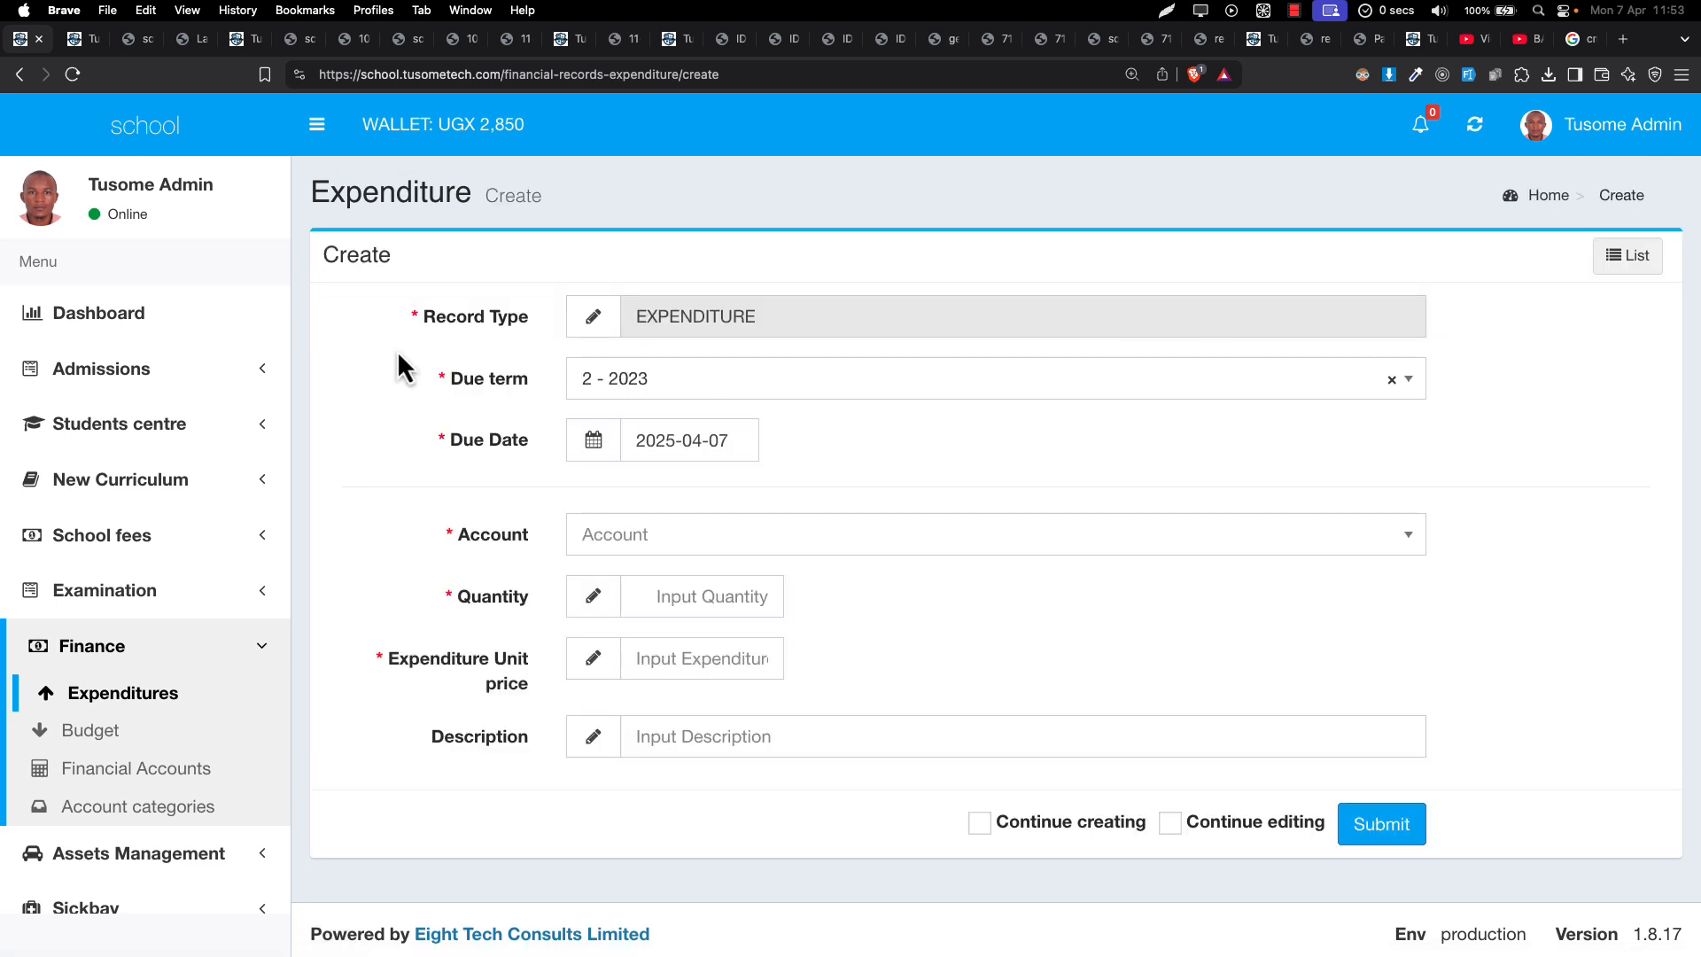
{"action": "left_click_drag", "start_coordinate": [398, 356], "coordinate": [553, 434]}
{"action": "scroll", "coordinate": [562, 449], "scroll_direction": "down", "scroll_amount": 1}
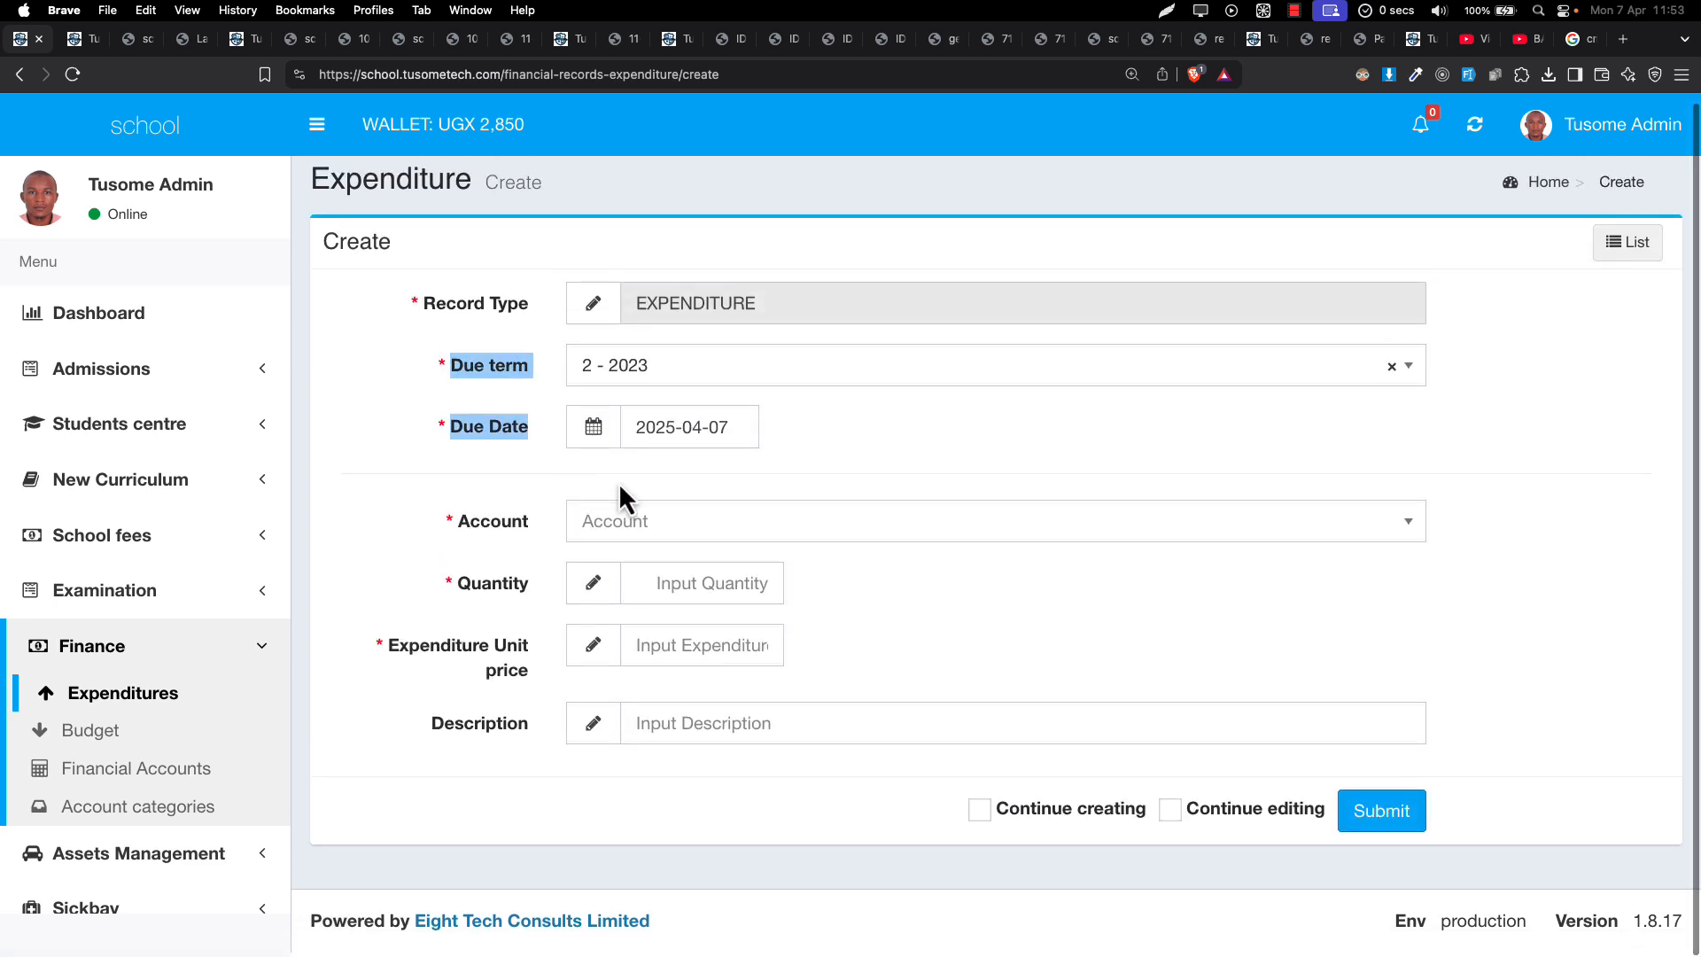
{"action": "left_click", "coordinate": [631, 527]}
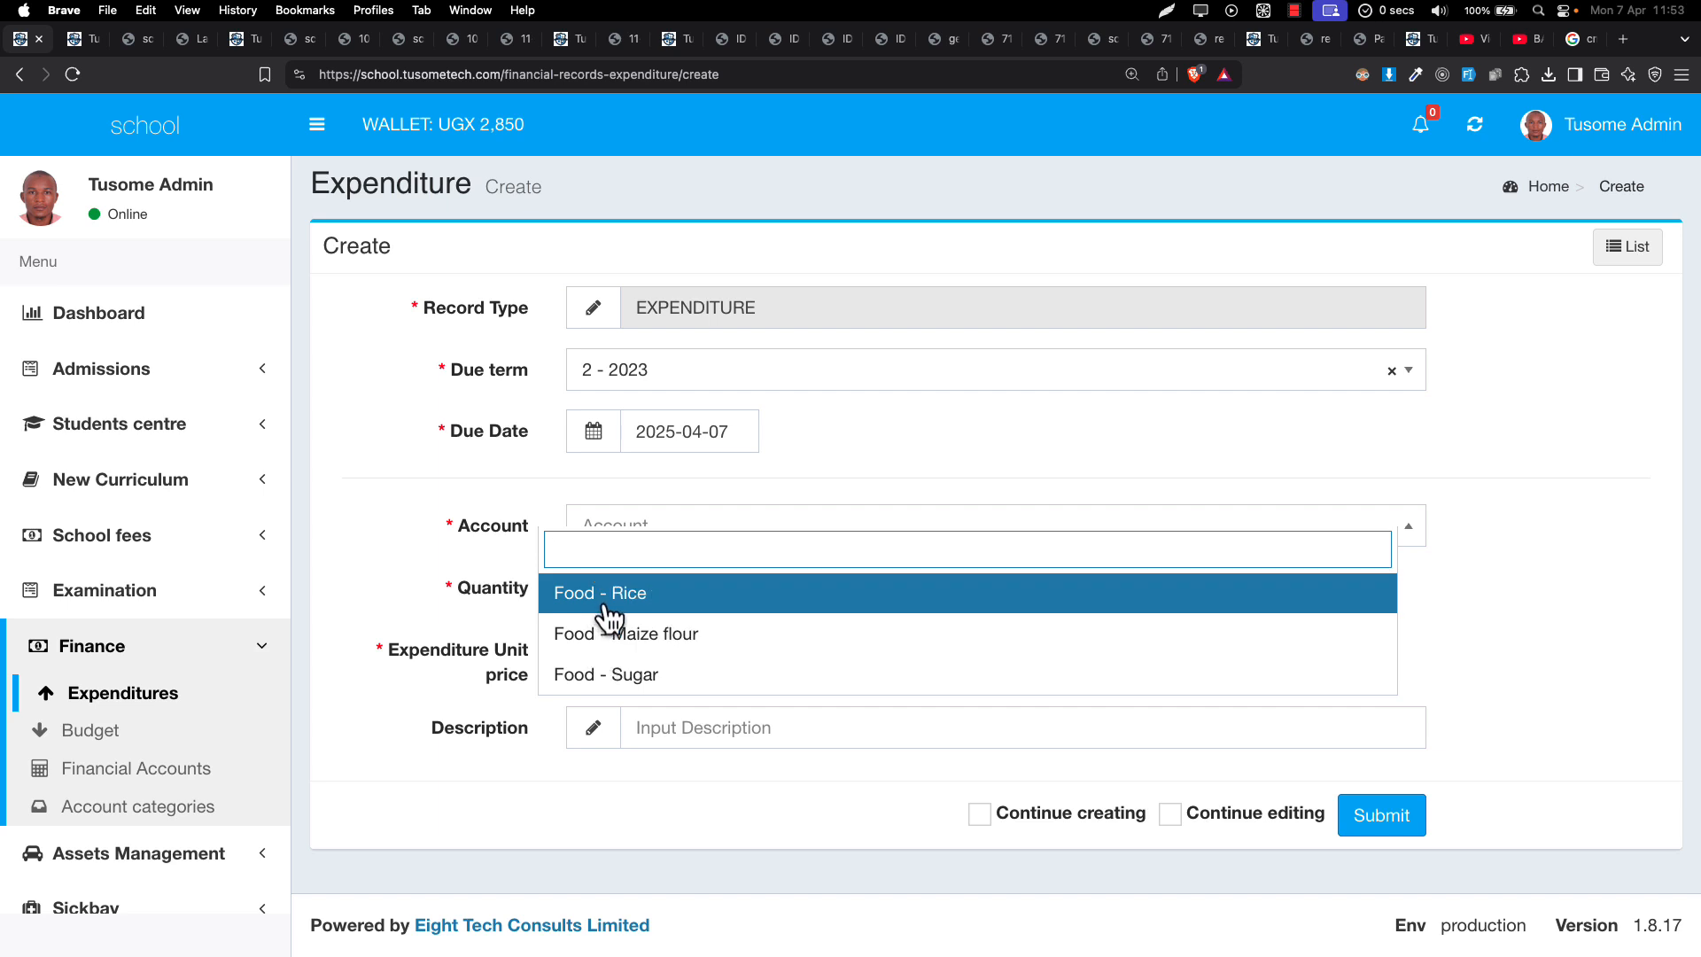
{"action": "left_click", "coordinate": [688, 611]}
{"action": "left_click", "coordinate": [659, 588]}
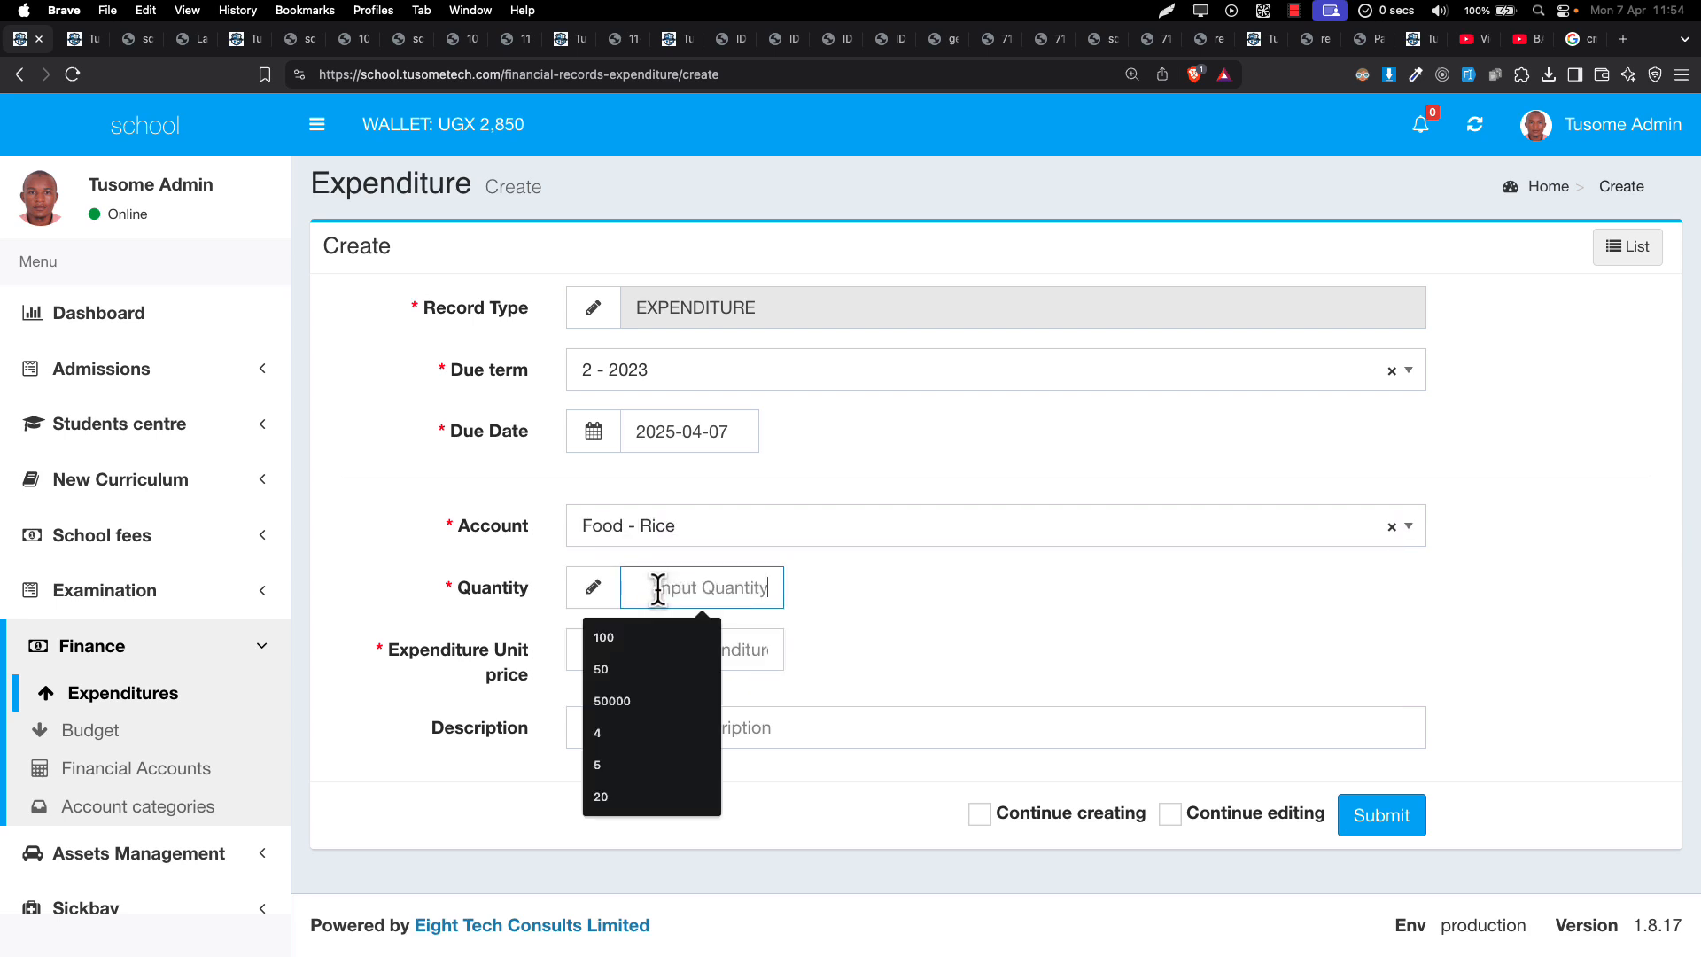
{"action": "left_click", "coordinate": [511, 588]}
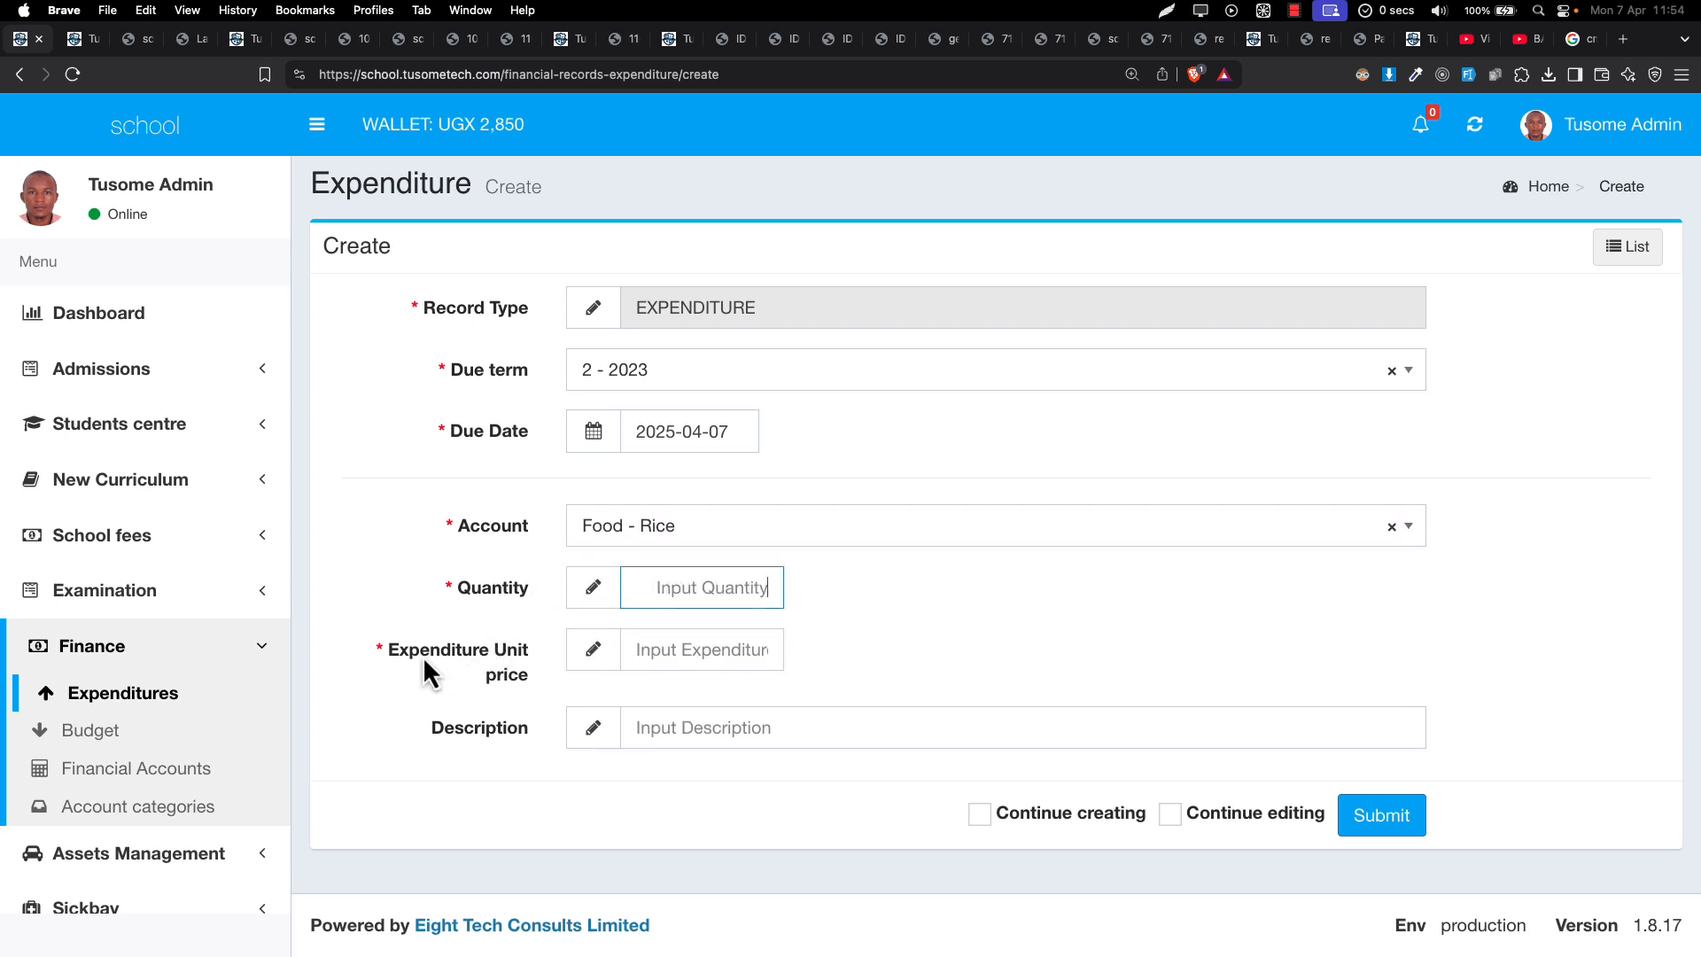
{"action": "left_click", "coordinate": [687, 526]}
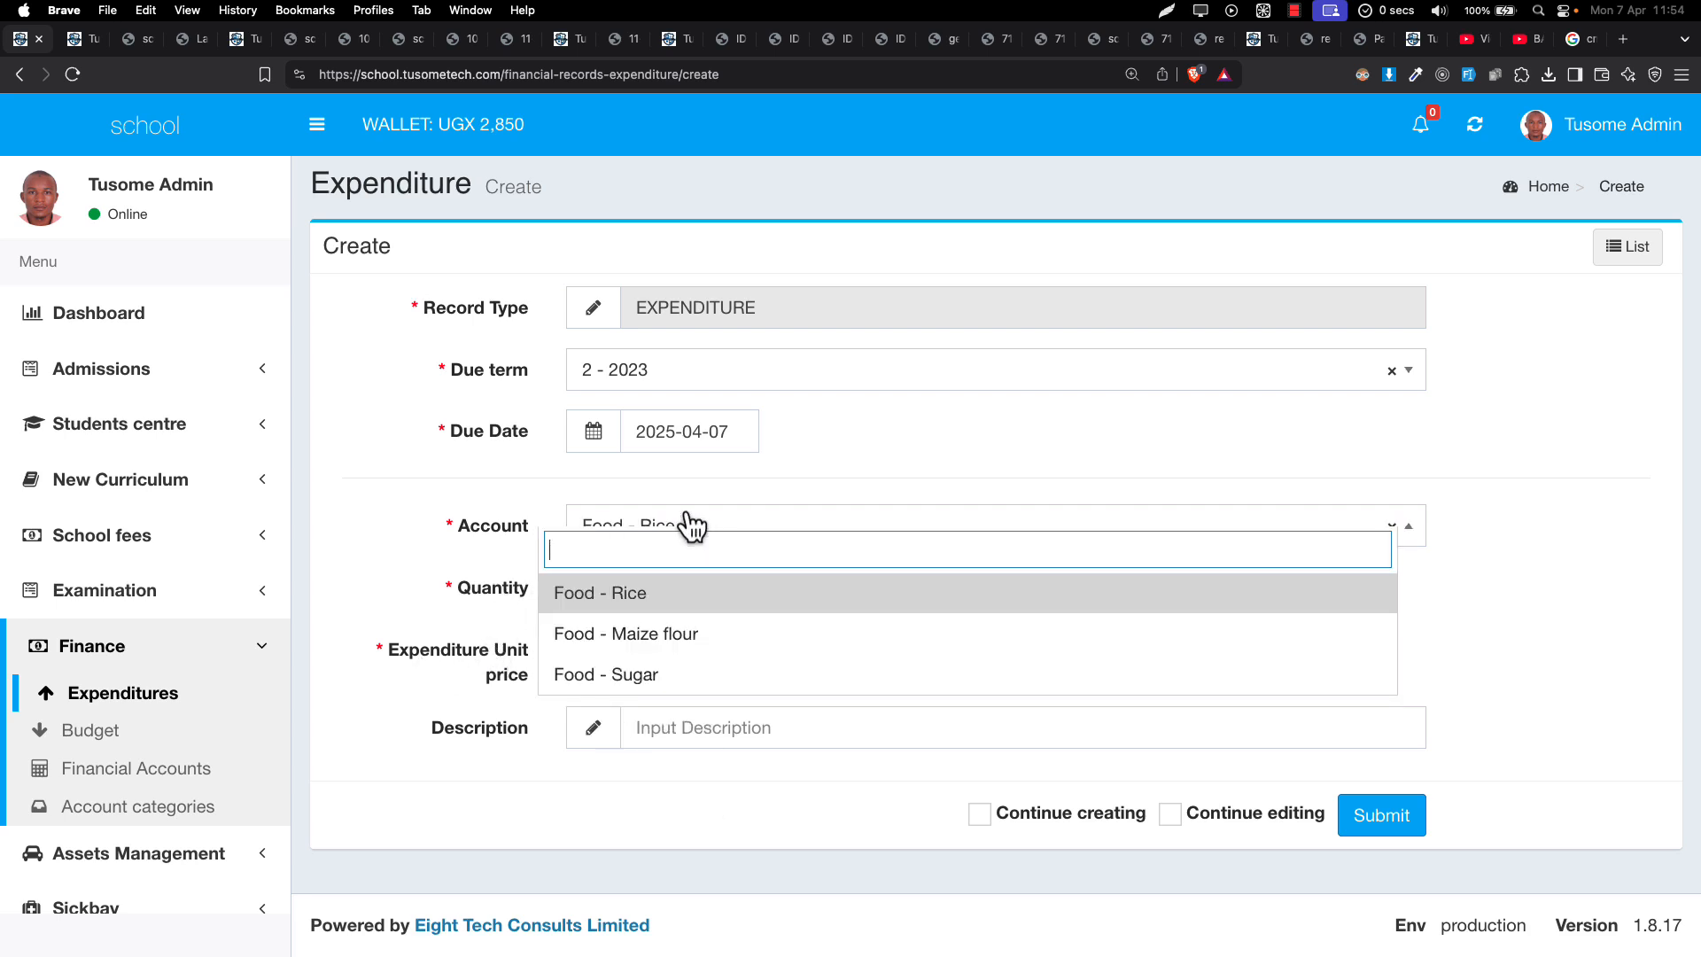
{"action": "left_click", "coordinate": [662, 602]}
Step: Set the expenditure's quantity to 500000 and its unit price to 10
{"action": "left_click", "coordinate": [713, 587]}
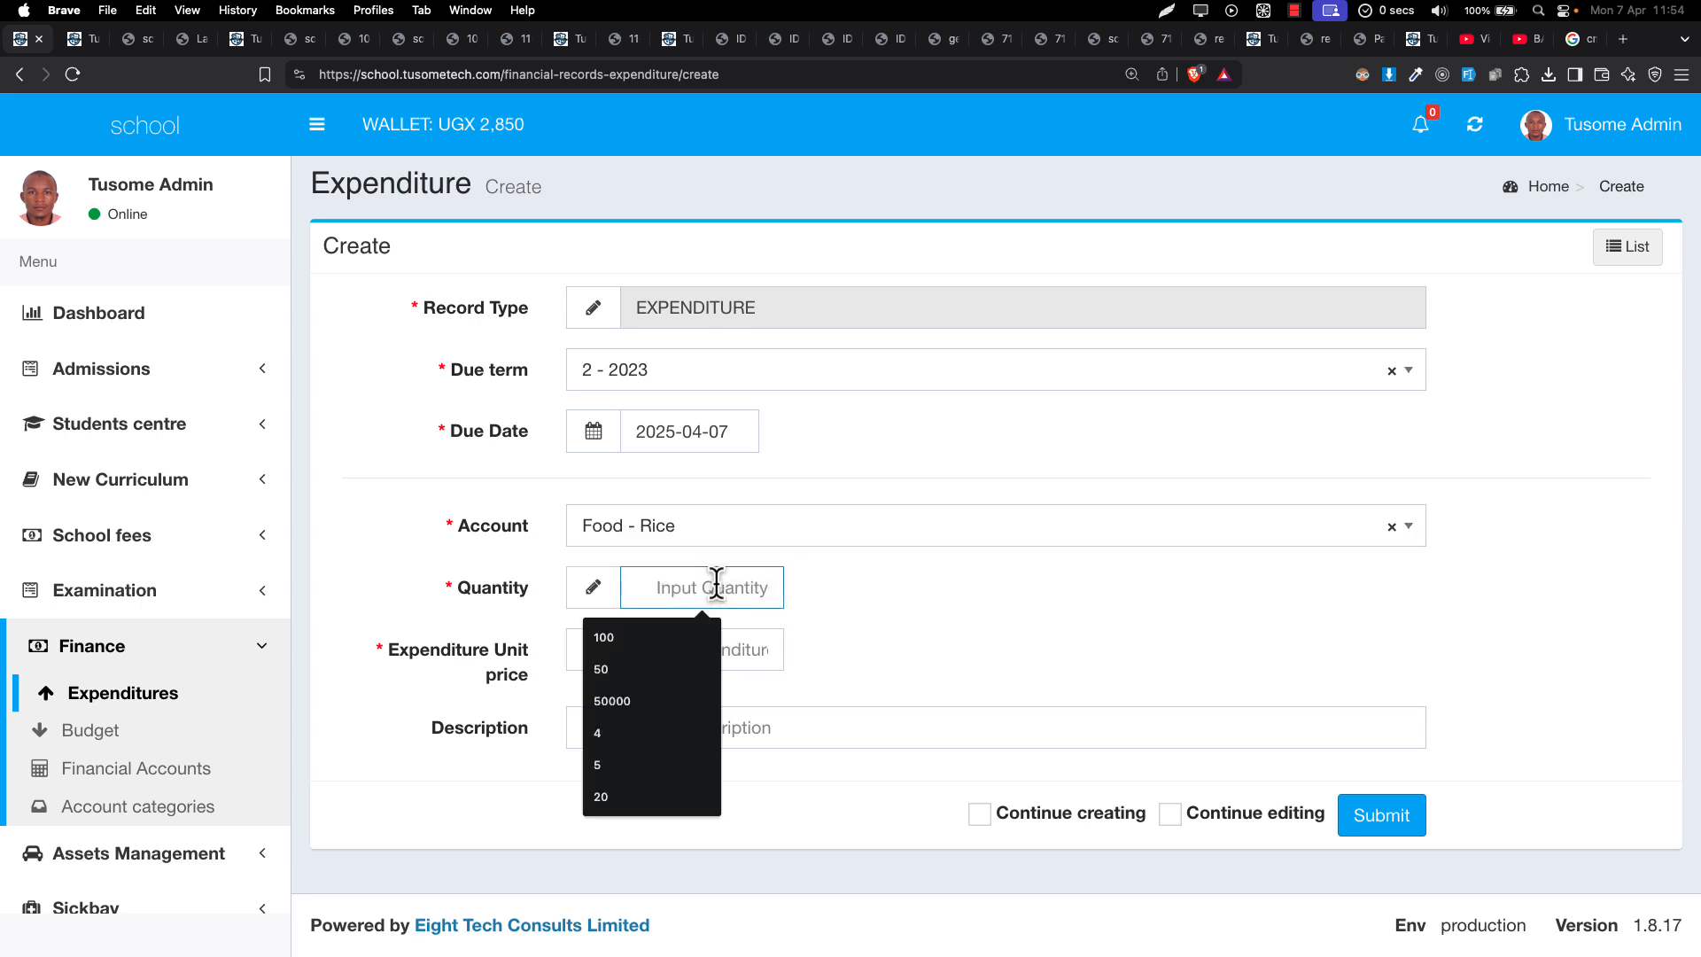
{"action": "type", "text": "5"}
{"action": "key", "text": "BackSpace"}
{"action": "type", "text": "1"}
{"action": "key", "text": "BackSpace"}
{"action": "key", "text": "BackSpace"}
{"action": "type", "text": "500000"}
{"action": "left_click", "coordinate": [772, 647]}
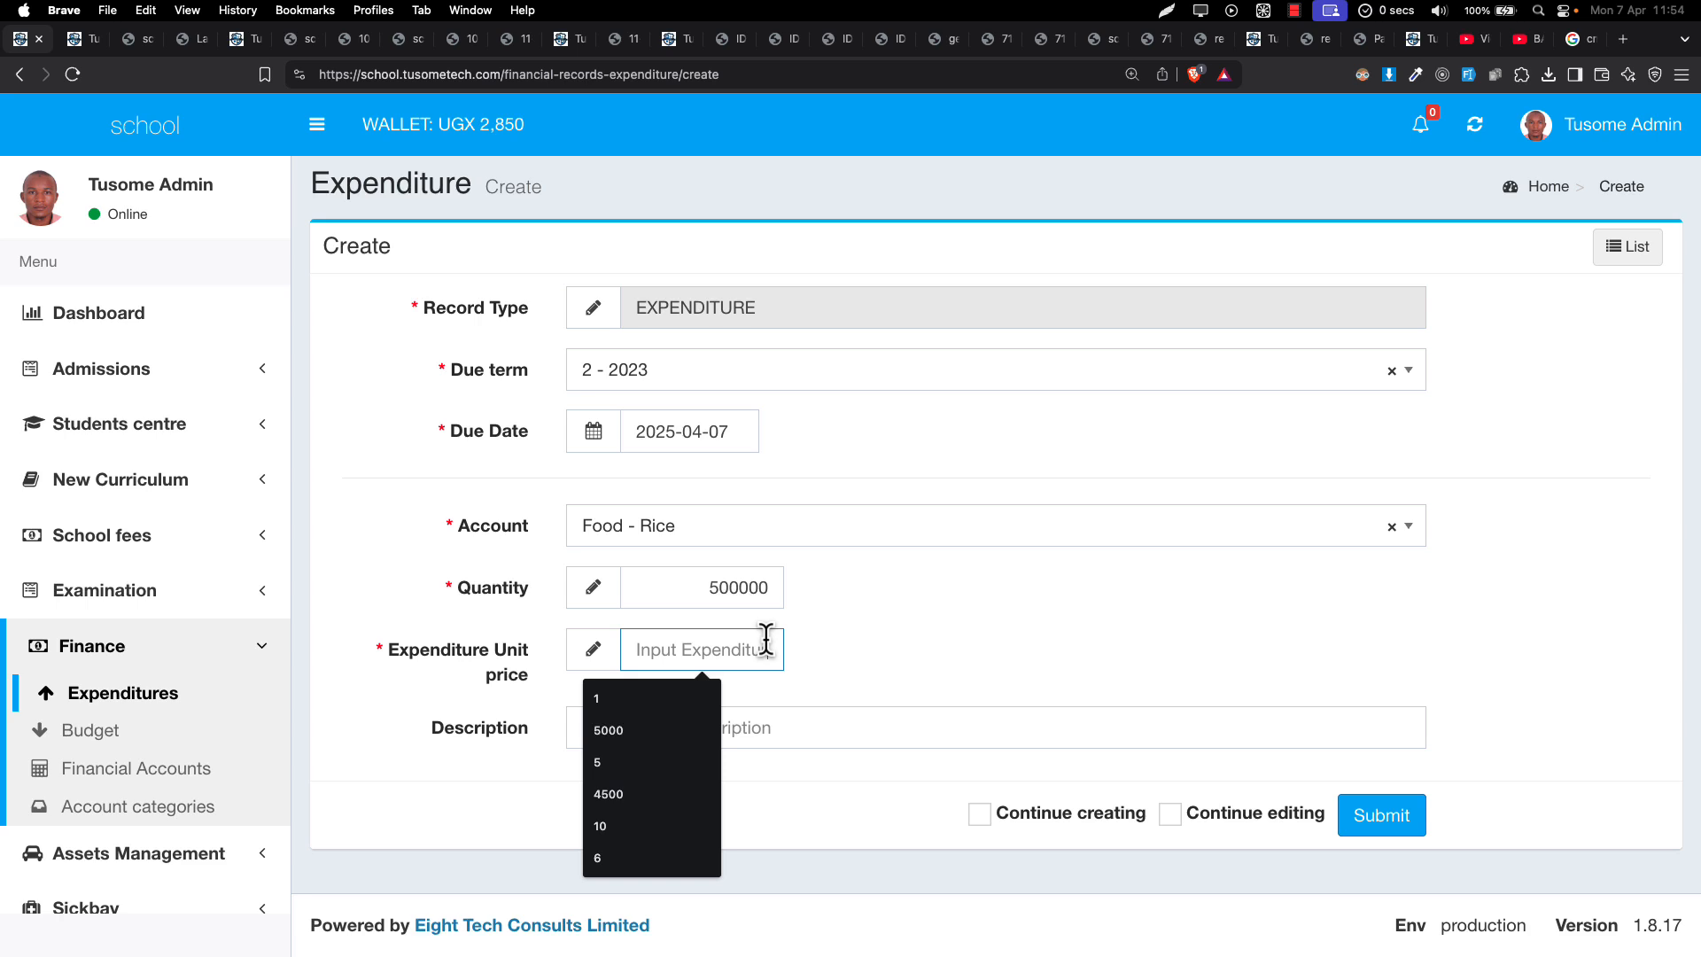
{"action": "type", "text": "10"}
Step: Describe the expenditure as "Kaiso rice" and save the record
{"action": "left_click", "coordinate": [862, 731]}
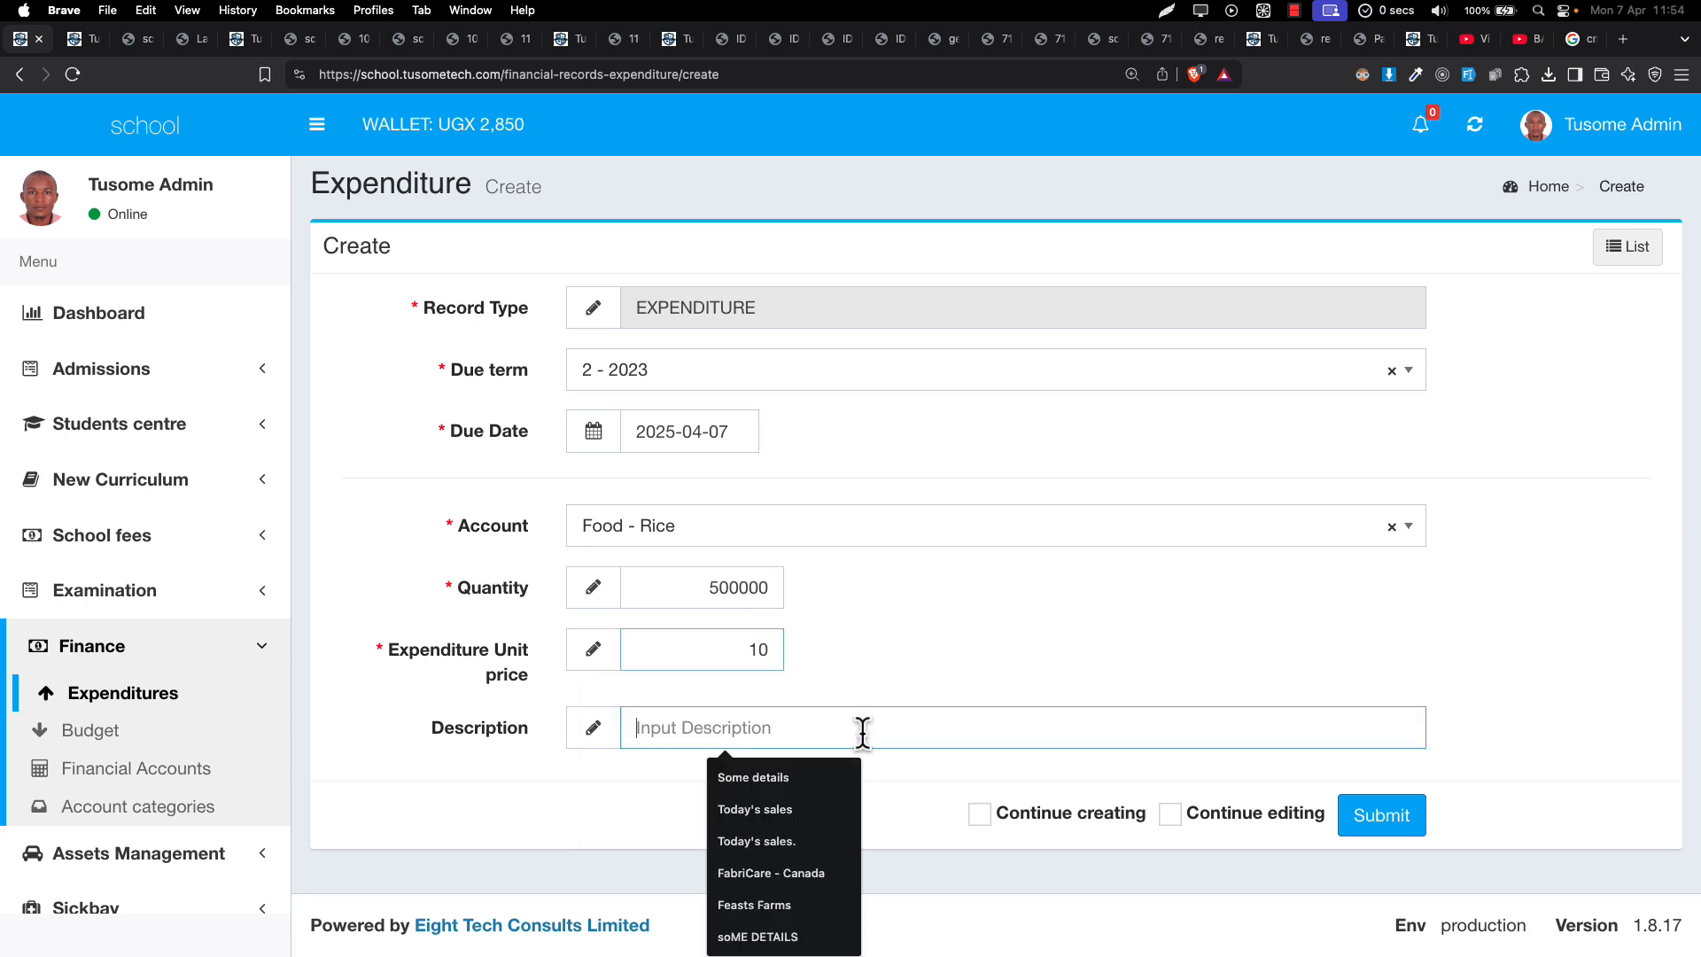
{"action": "type", "text": "Some"}
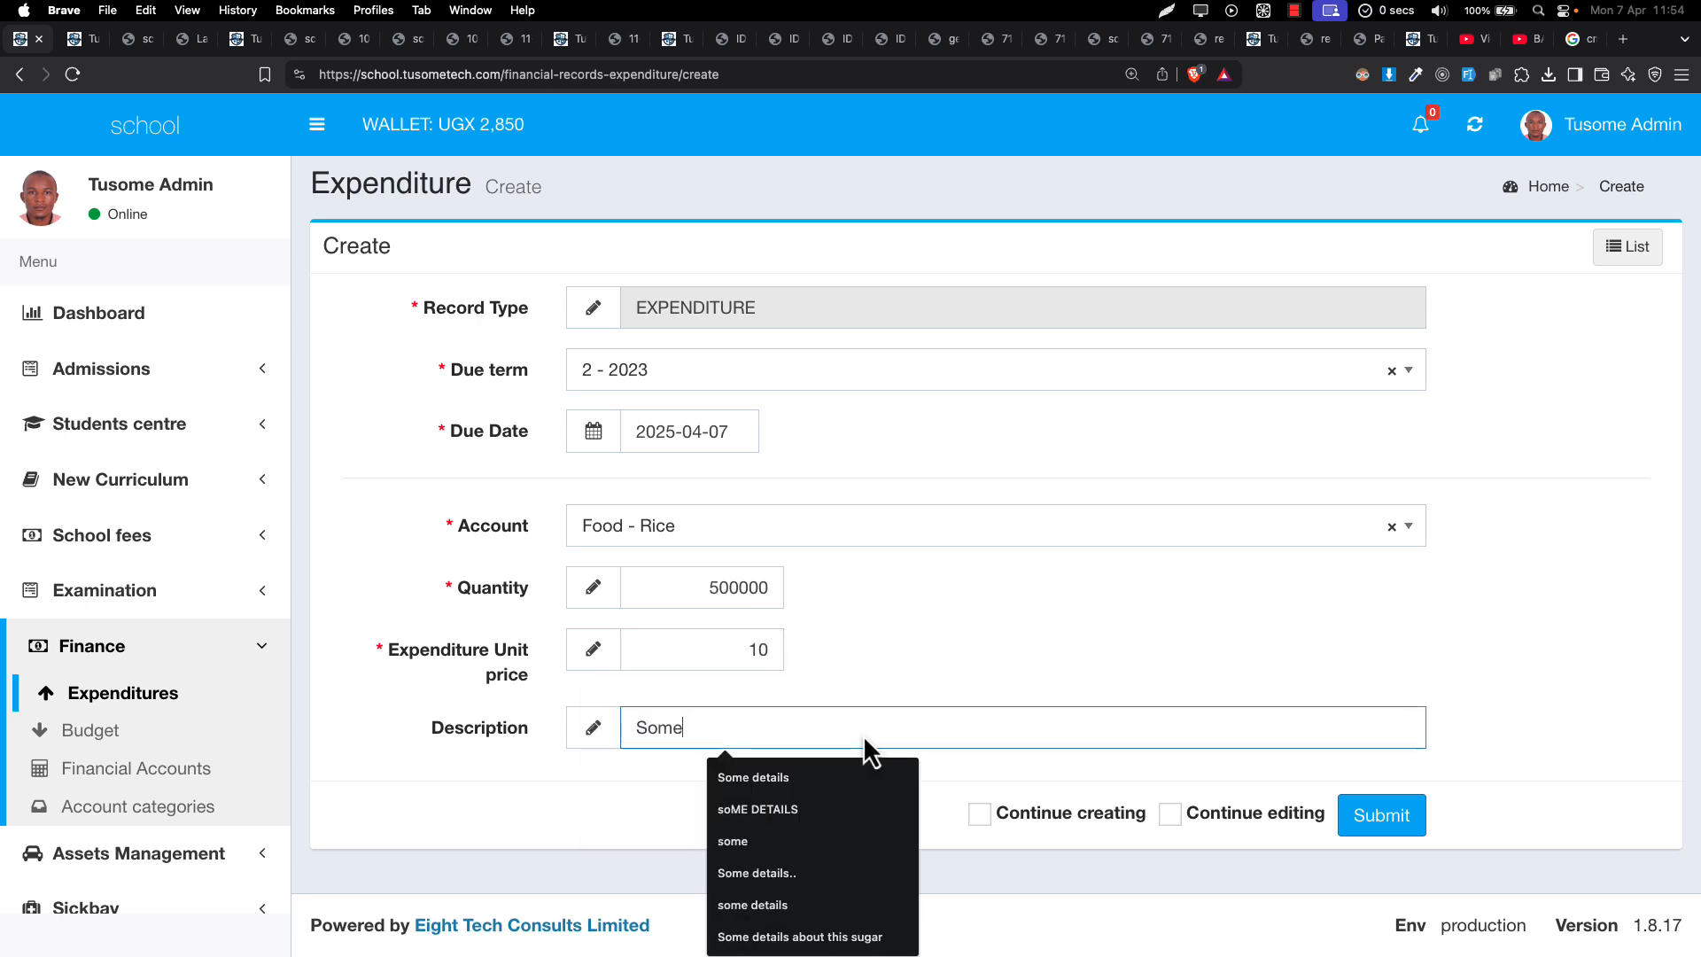
{"action": "key", "text": "super+a"}
{"action": "type", "text": "Kaiso r"}
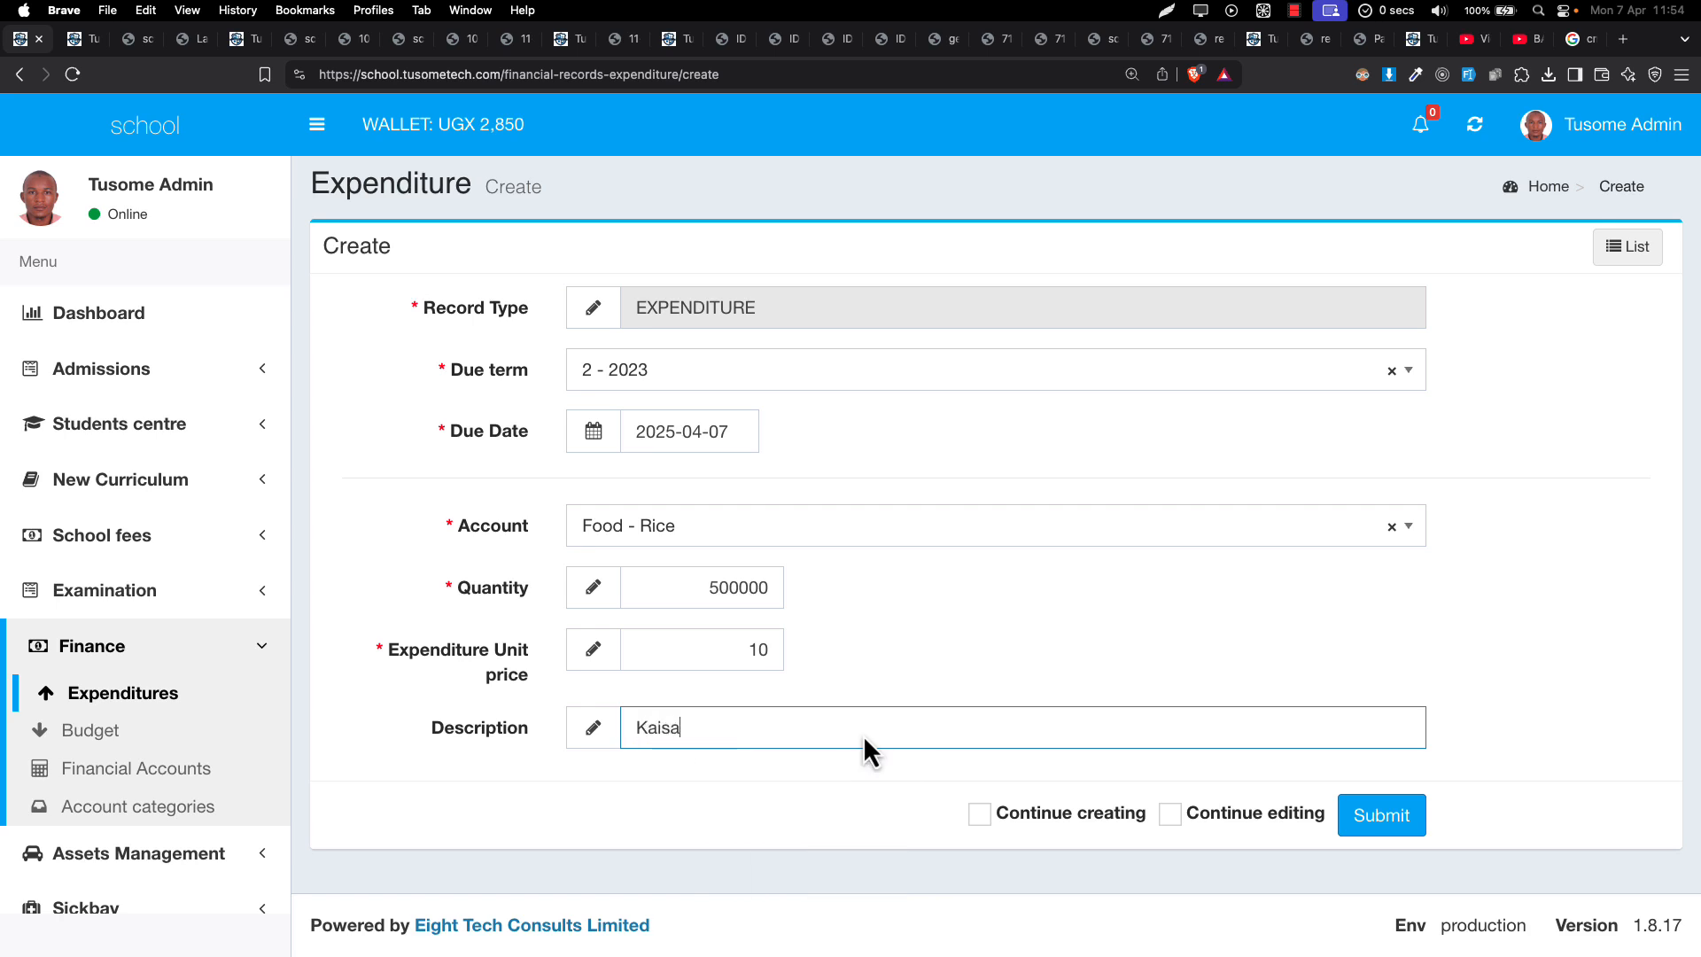
{"action": "type", "text": "ice"}
{"action": "key", "text": "Return"}
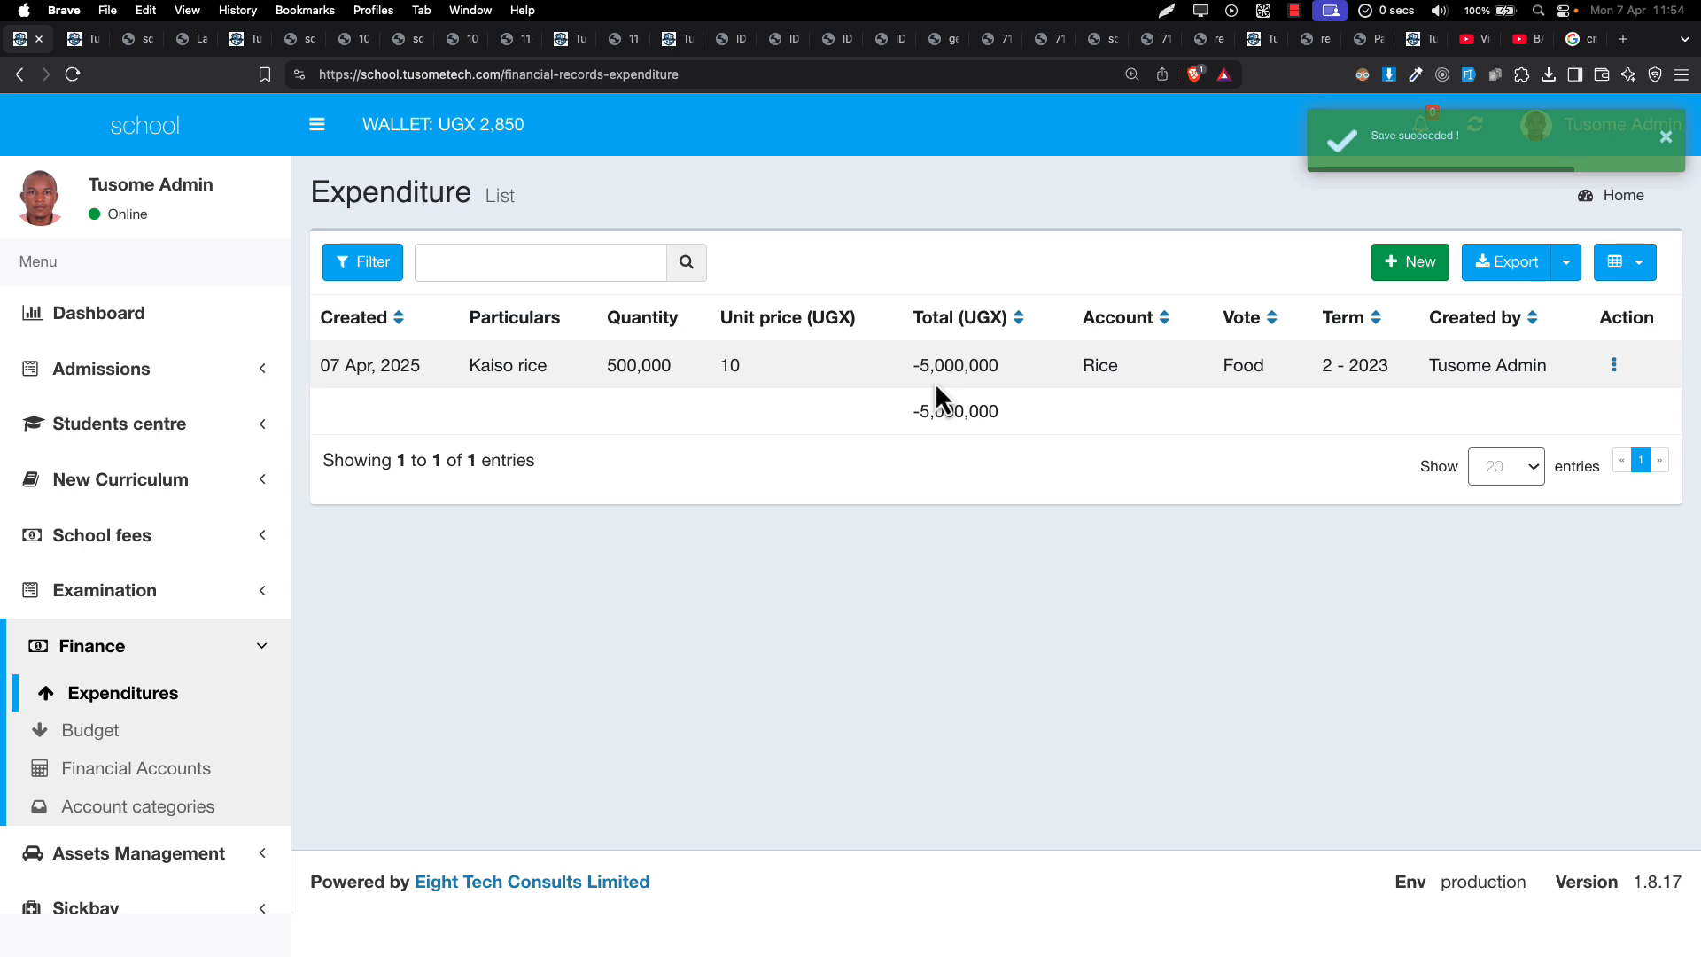
Step: Edit the Kaiso rice expenditure, set its quantity to 5000 and save it
{"action": "left_click_drag", "start_coordinate": [940, 372], "coordinate": [1117, 370]}
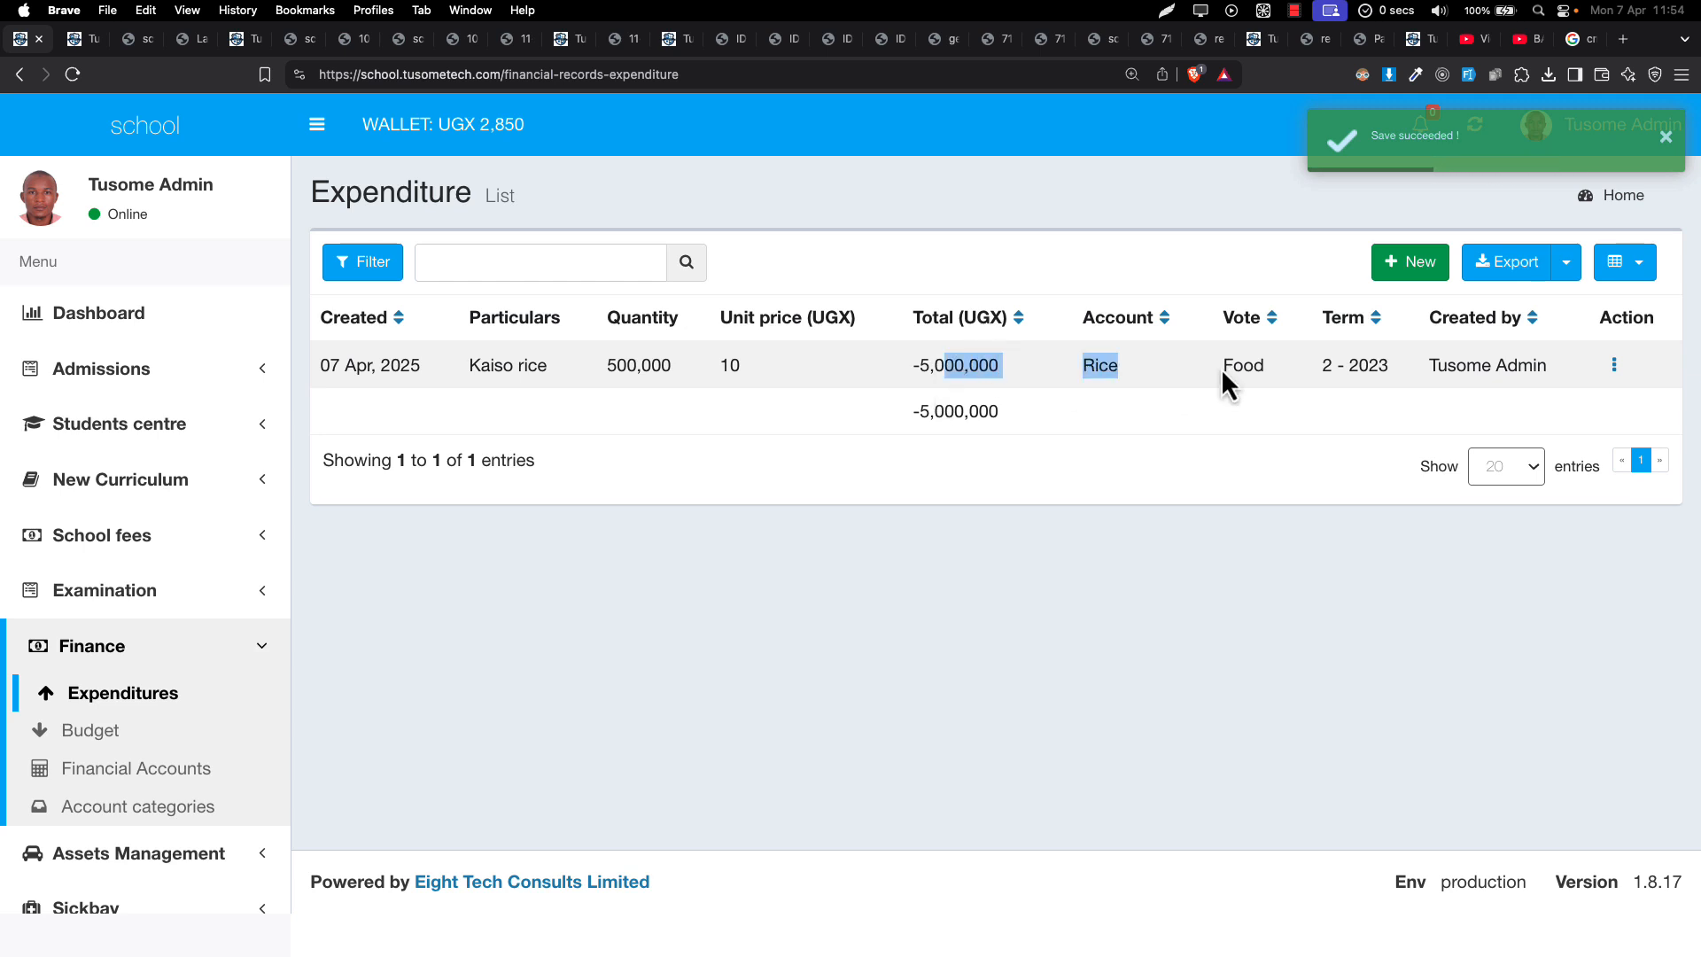
{"action": "left_click", "coordinate": [1612, 367]}
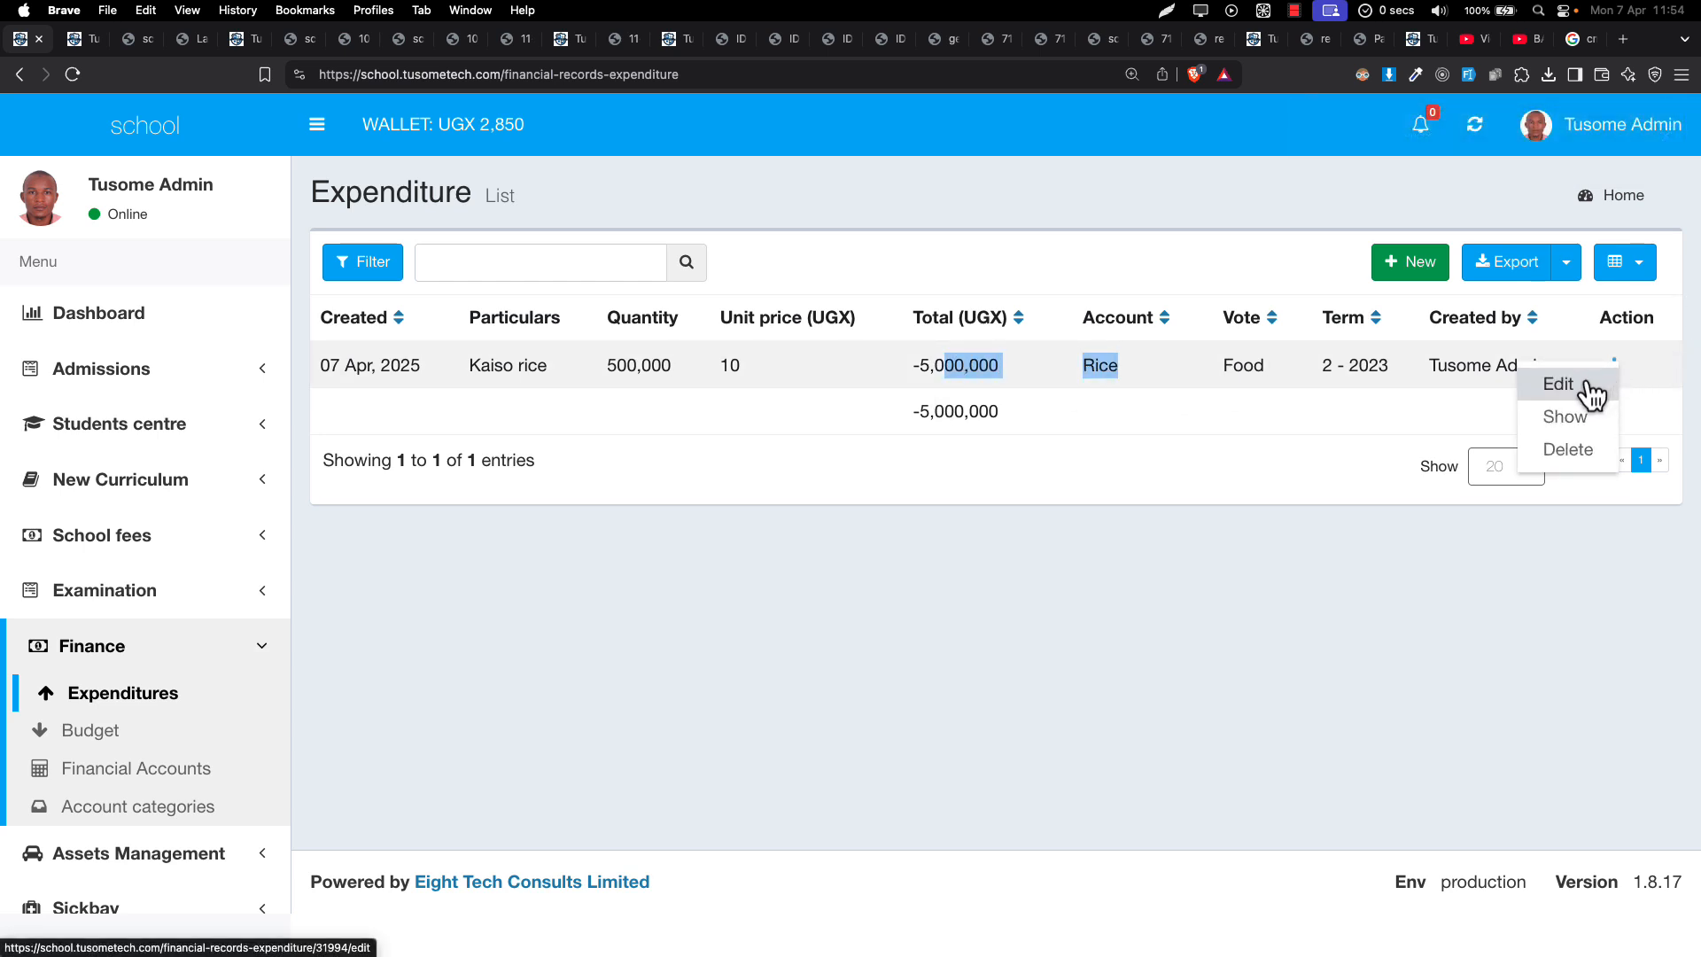
{"action": "left_click", "coordinate": [1585, 382]}
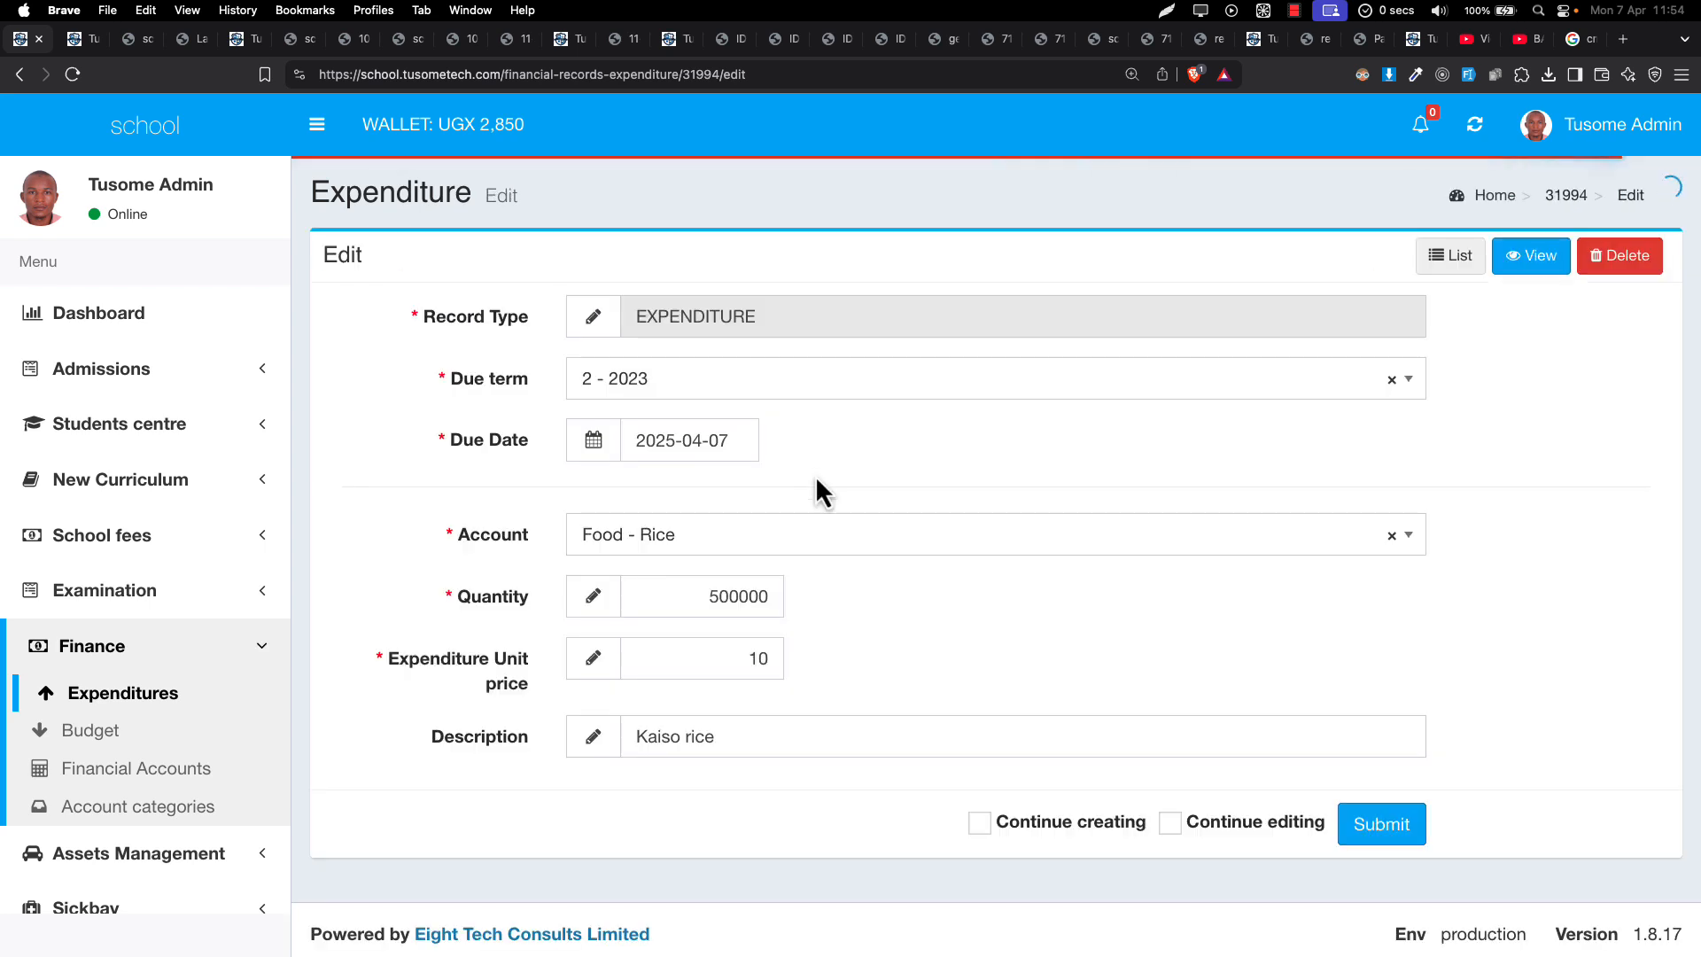
{"action": "left_click", "coordinate": [764, 594]}
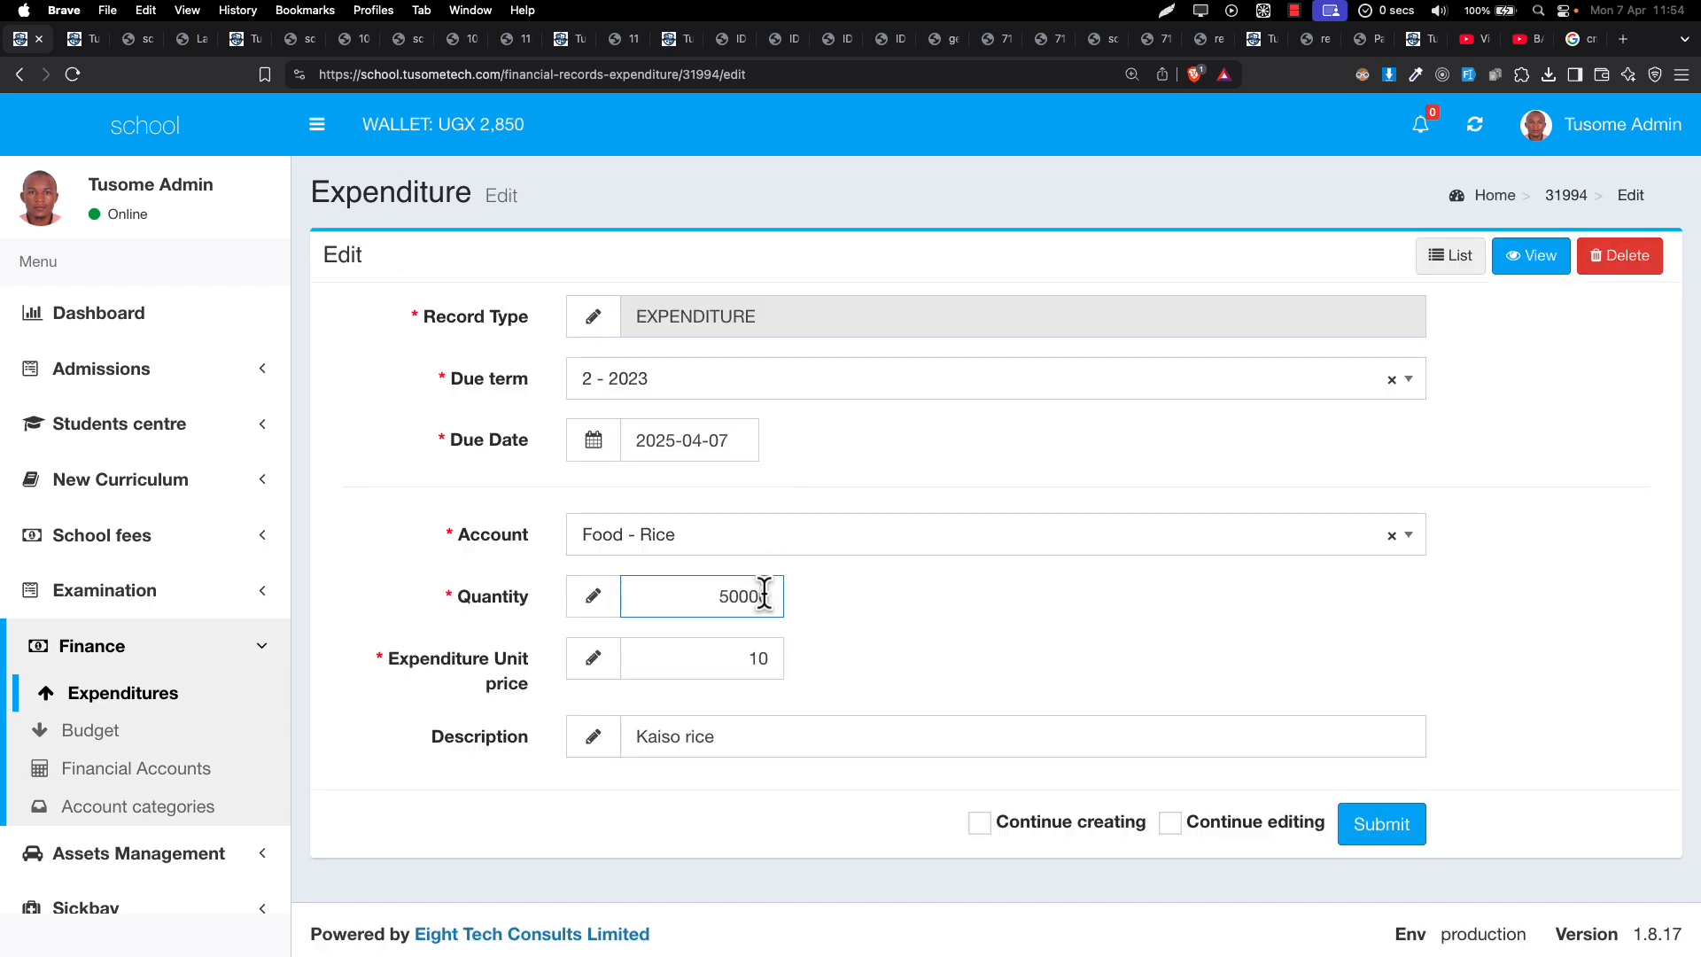
{"action": "key", "text": "Return"}
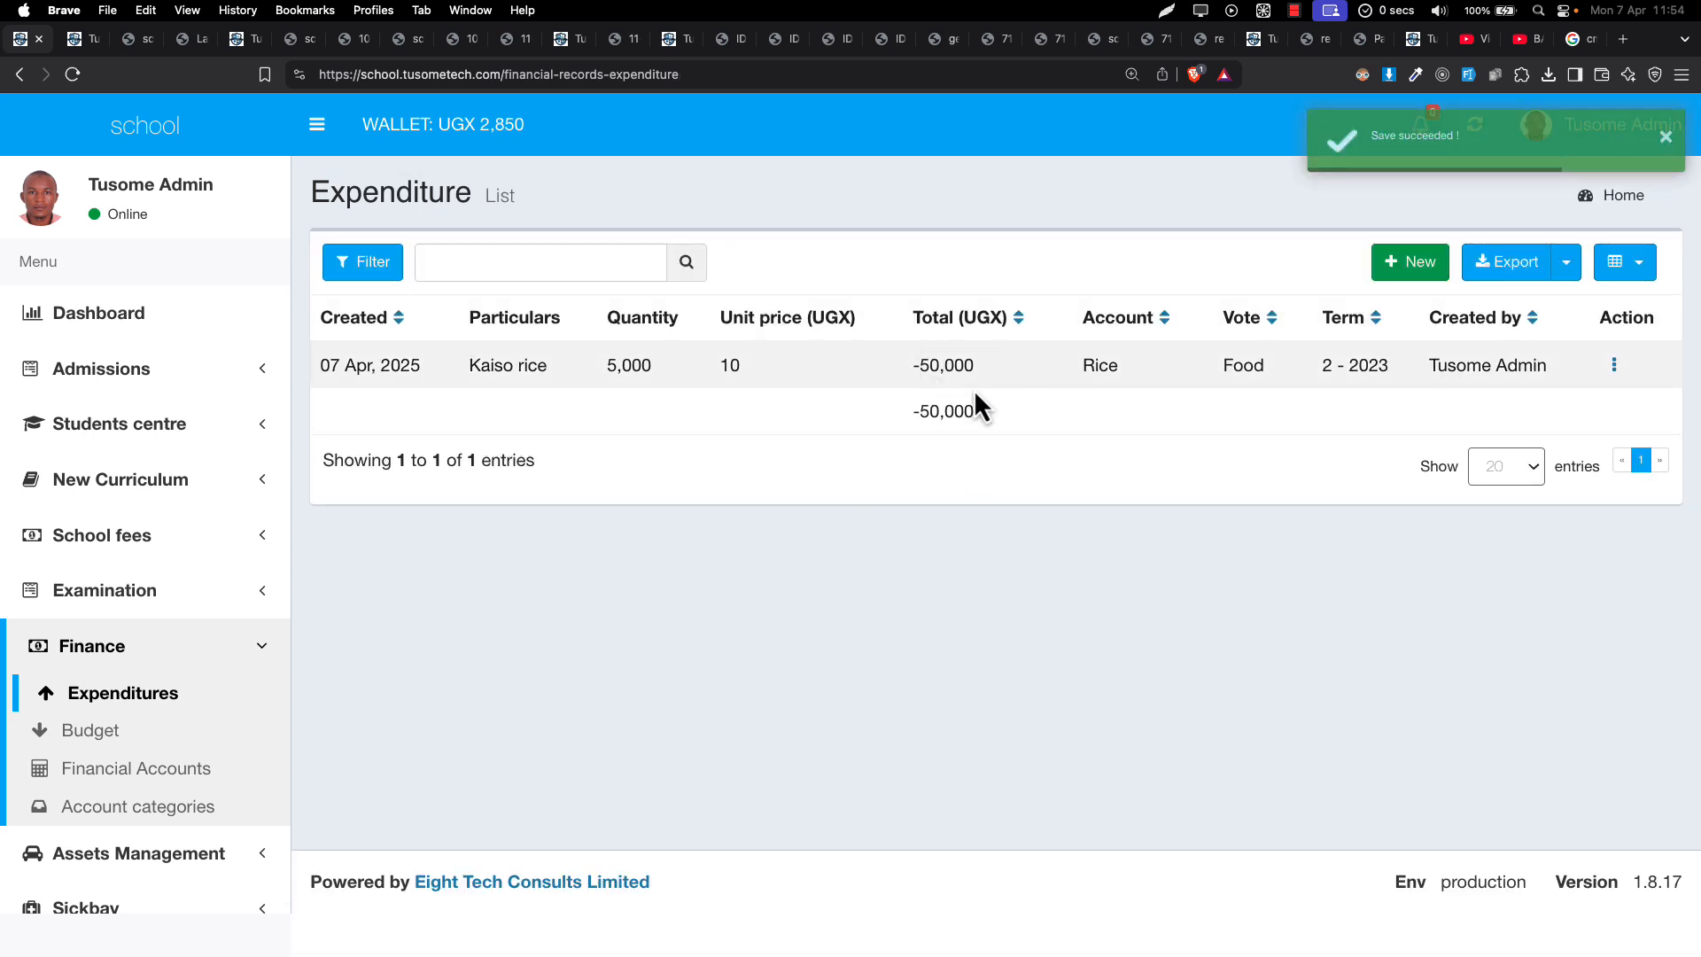
Step: Open the financial accounts list and check the Rice account's budget and expense amounts
{"action": "left_click", "coordinate": [146, 775]}
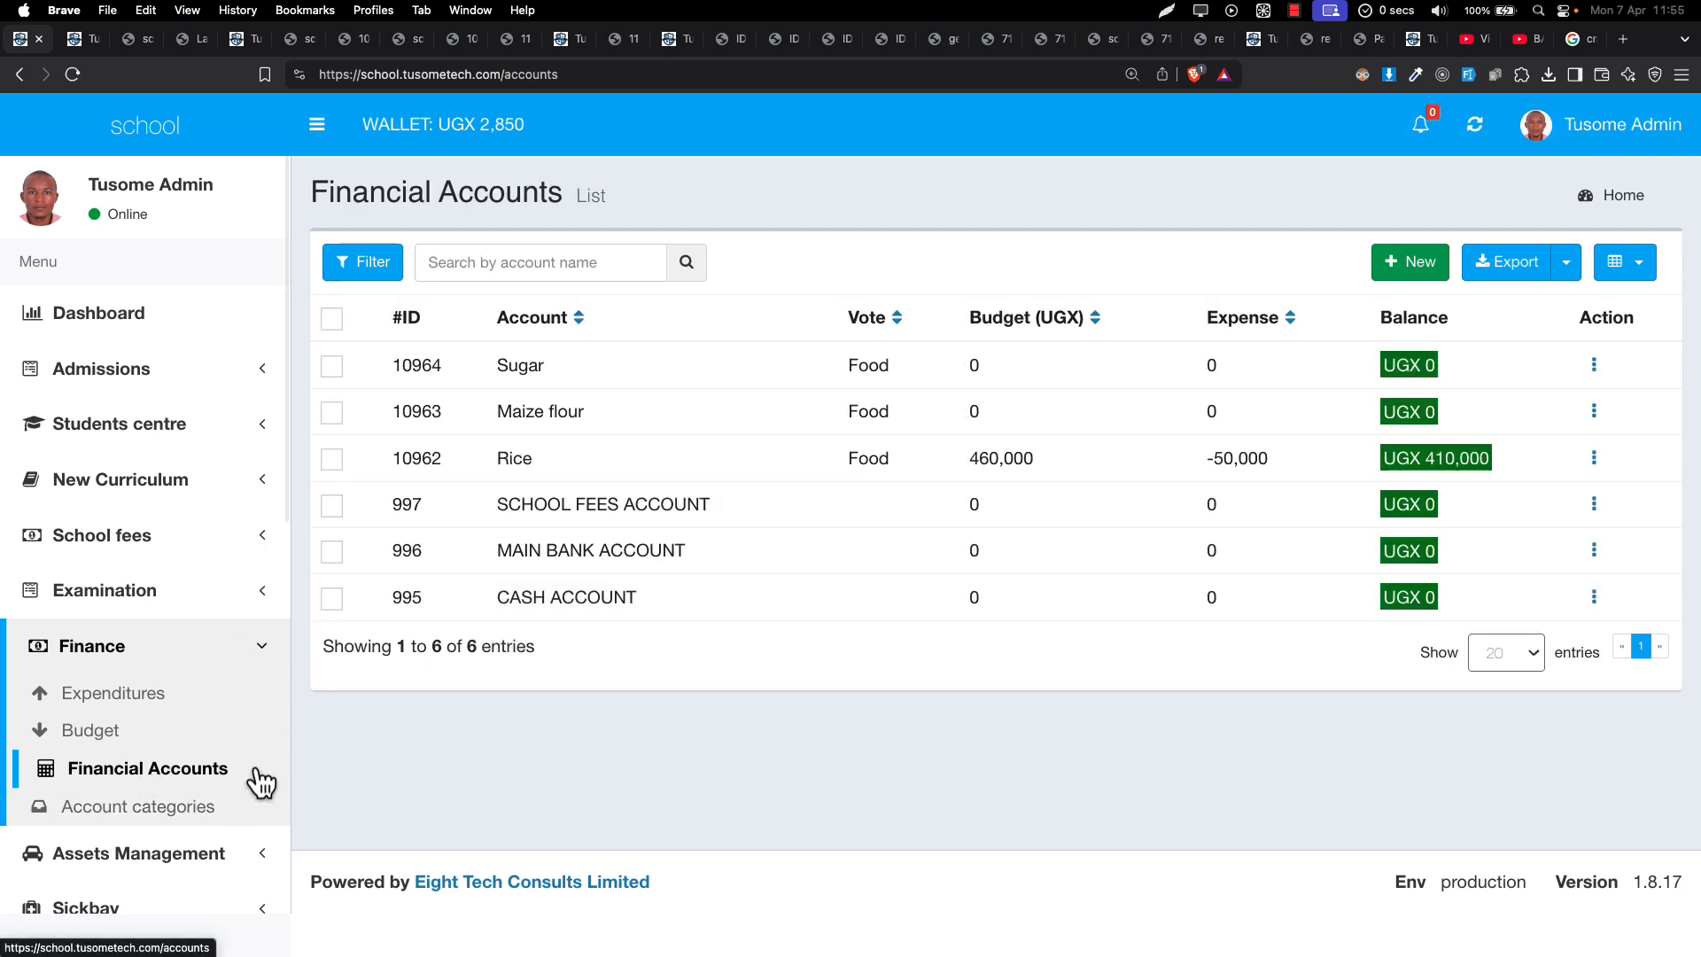
{"action": "left_click_drag", "start_coordinate": [514, 457], "coordinate": [713, 478]}
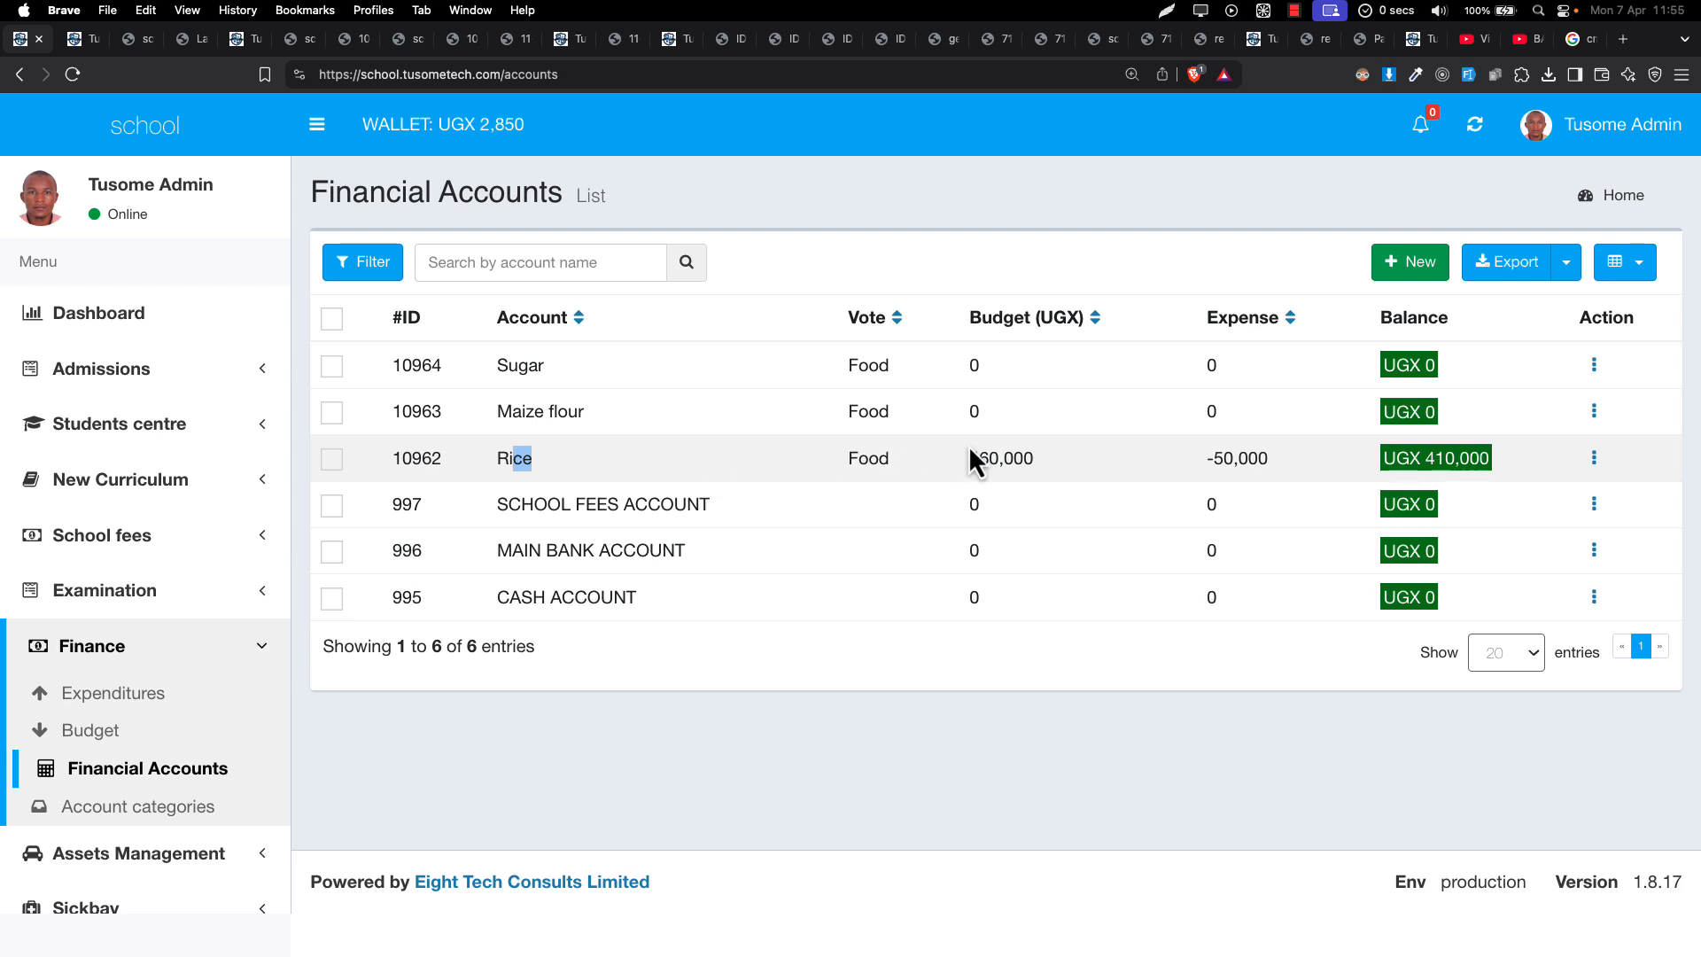
{"action": "left_click_drag", "start_coordinate": [979, 458], "coordinate": [1036, 459]}
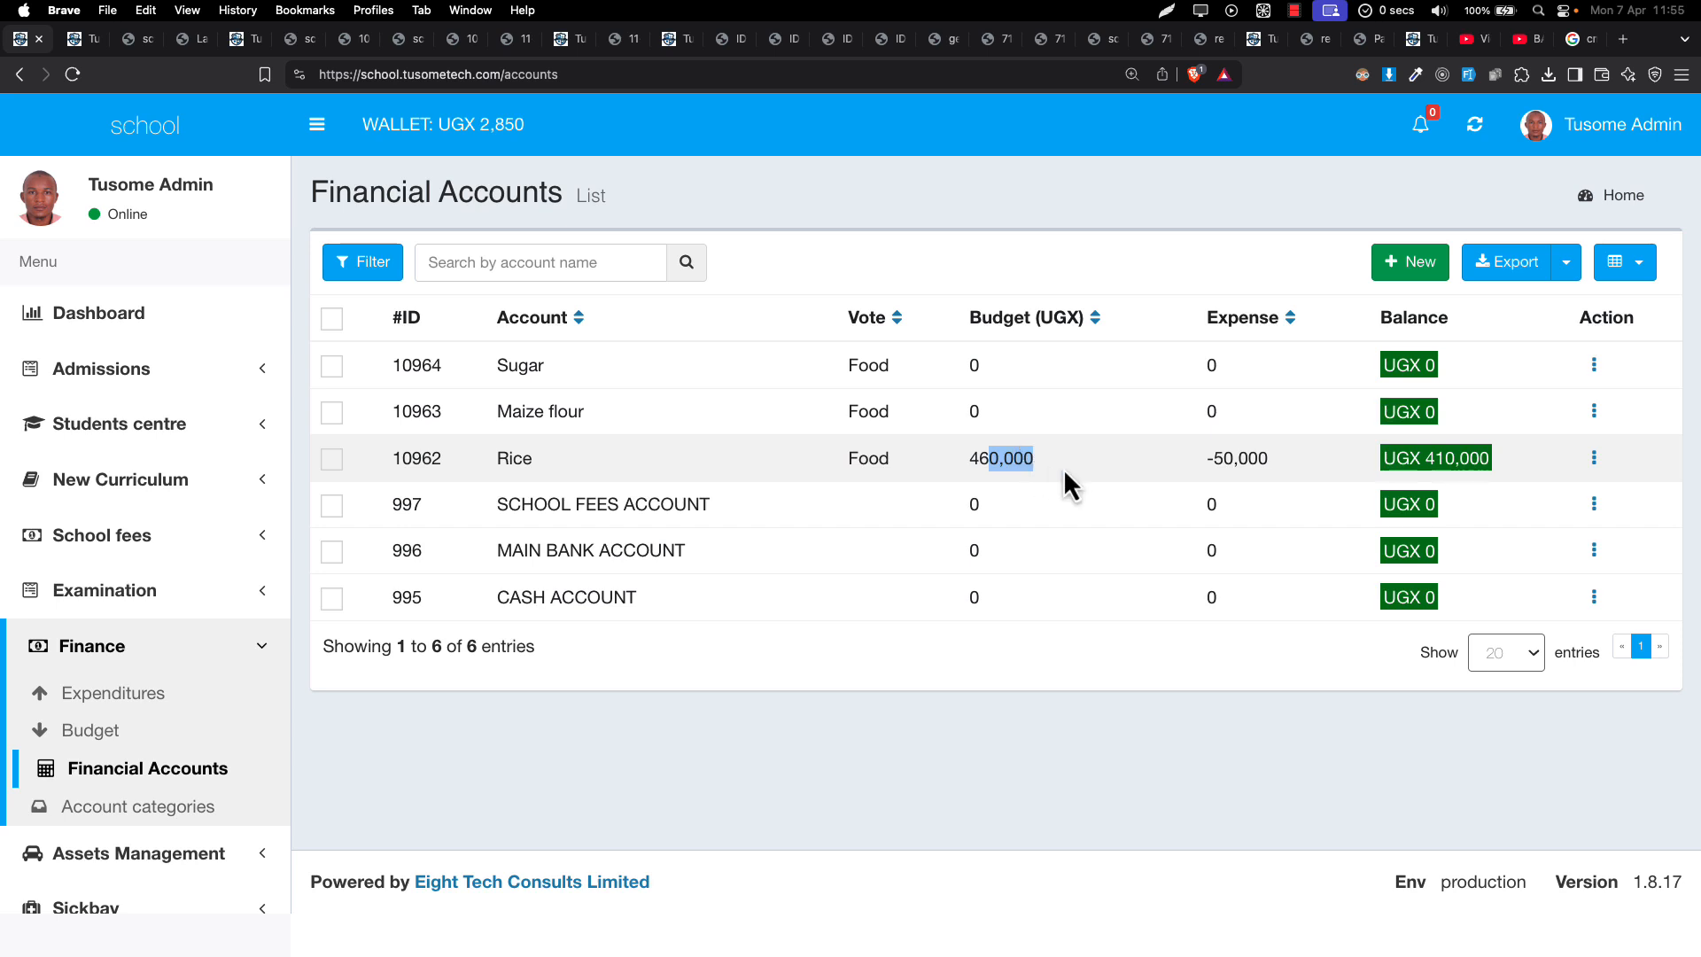
{"action": "left_click_drag", "start_coordinate": [1215, 458], "coordinate": [1268, 458]}
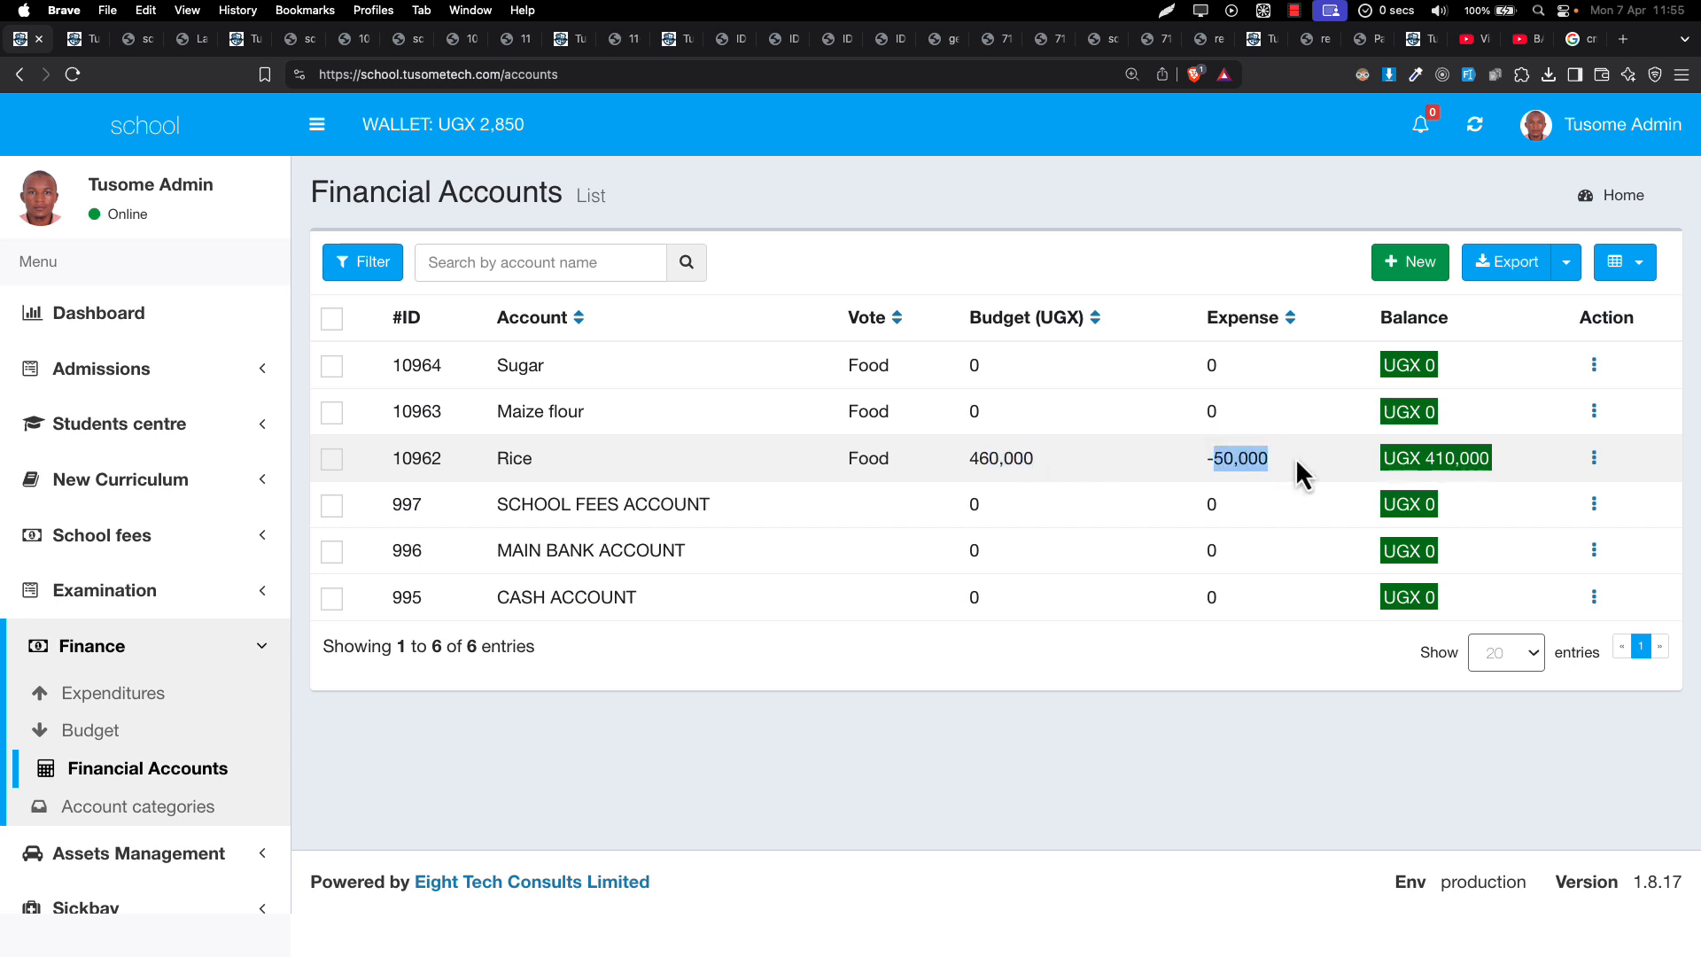
Step: Open the account categories and compare the Food category's expense, balance and budget
{"action": "left_click", "coordinate": [168, 808]}
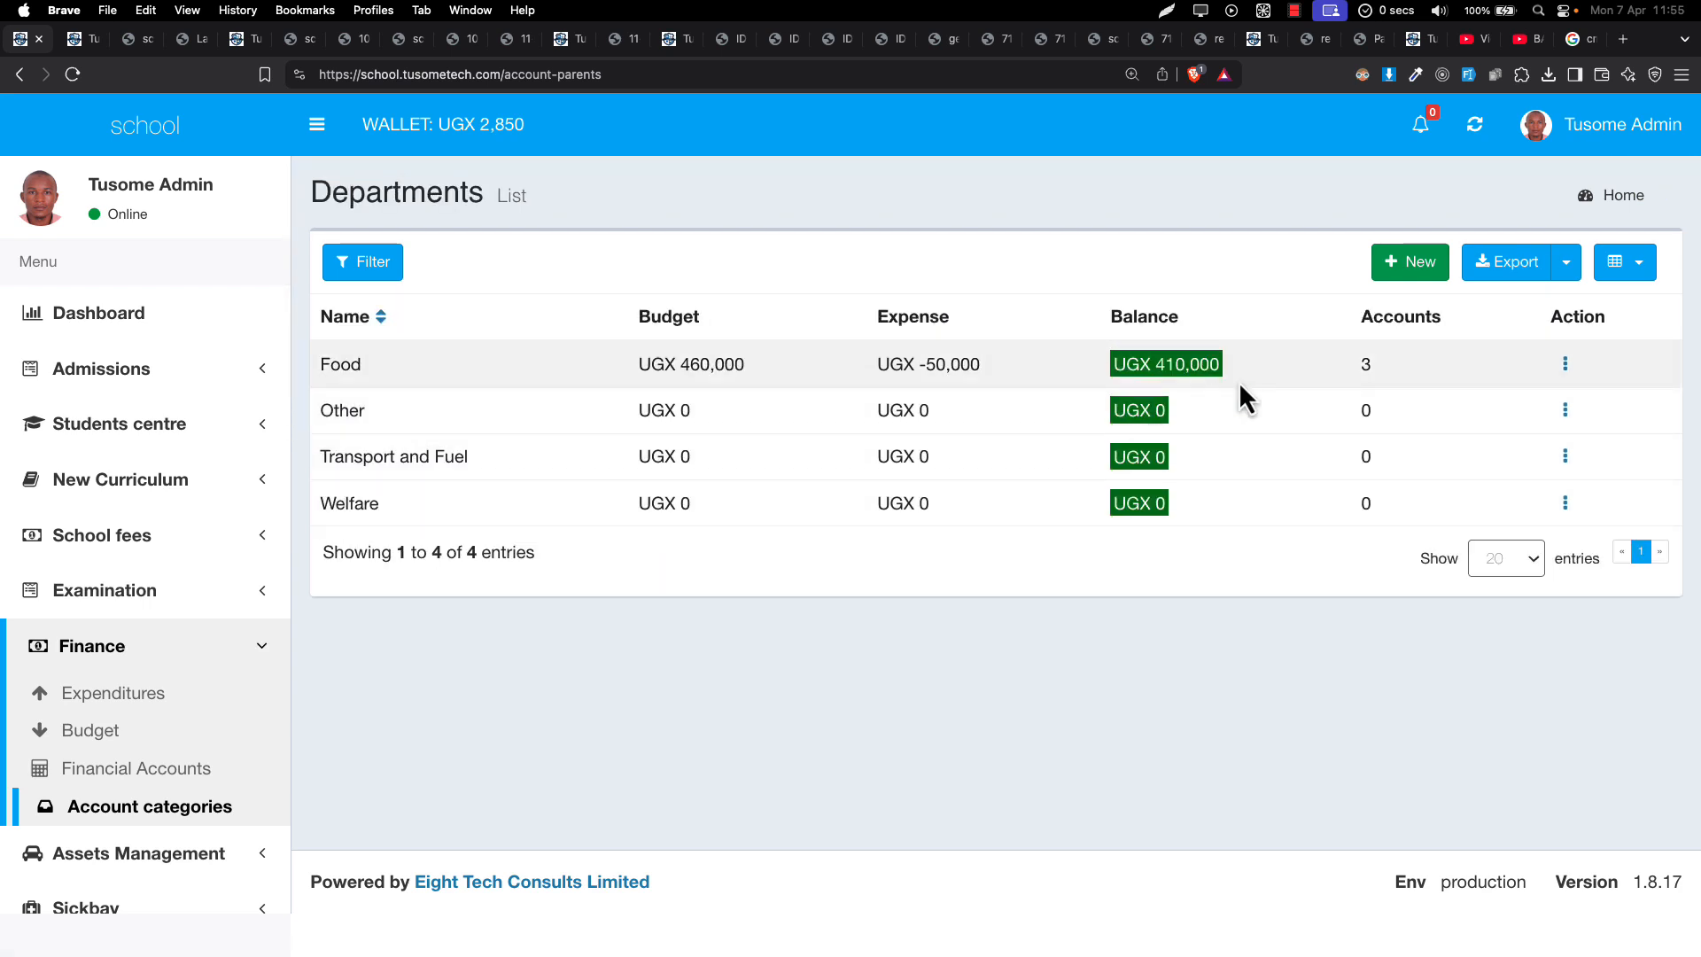
{"action": "left_click_drag", "start_coordinate": [890, 364], "coordinate": [1002, 370]}
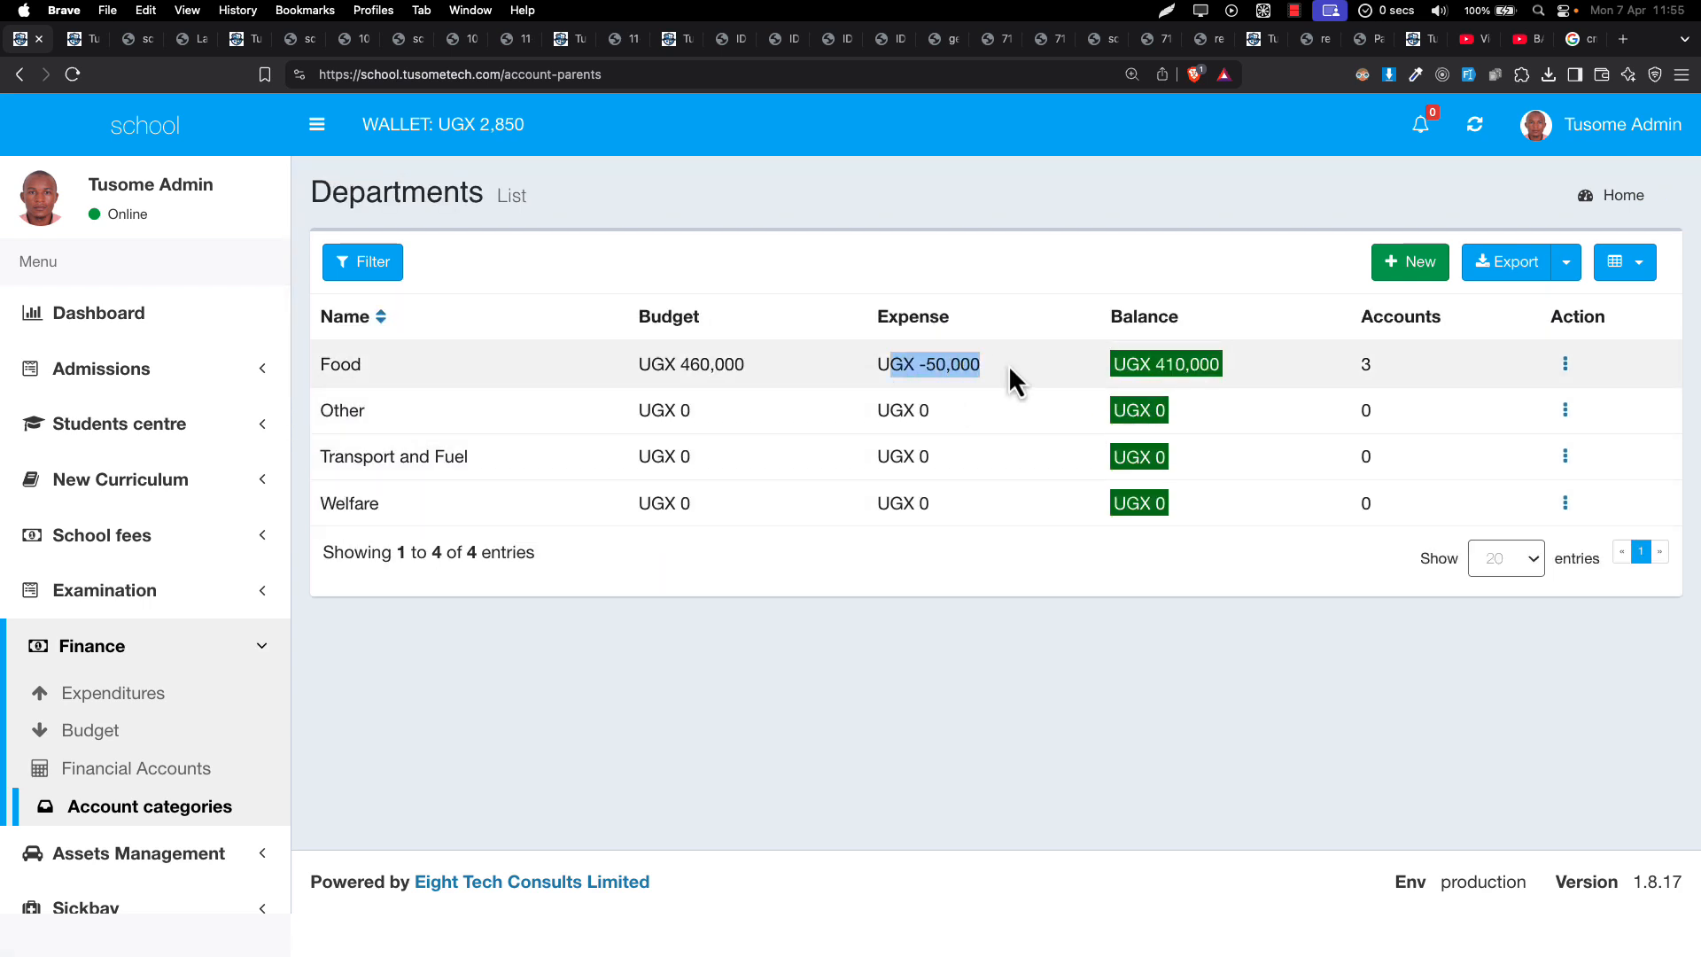
{"action": "left_click_drag", "start_coordinate": [1152, 364], "coordinate": [1209, 364]}
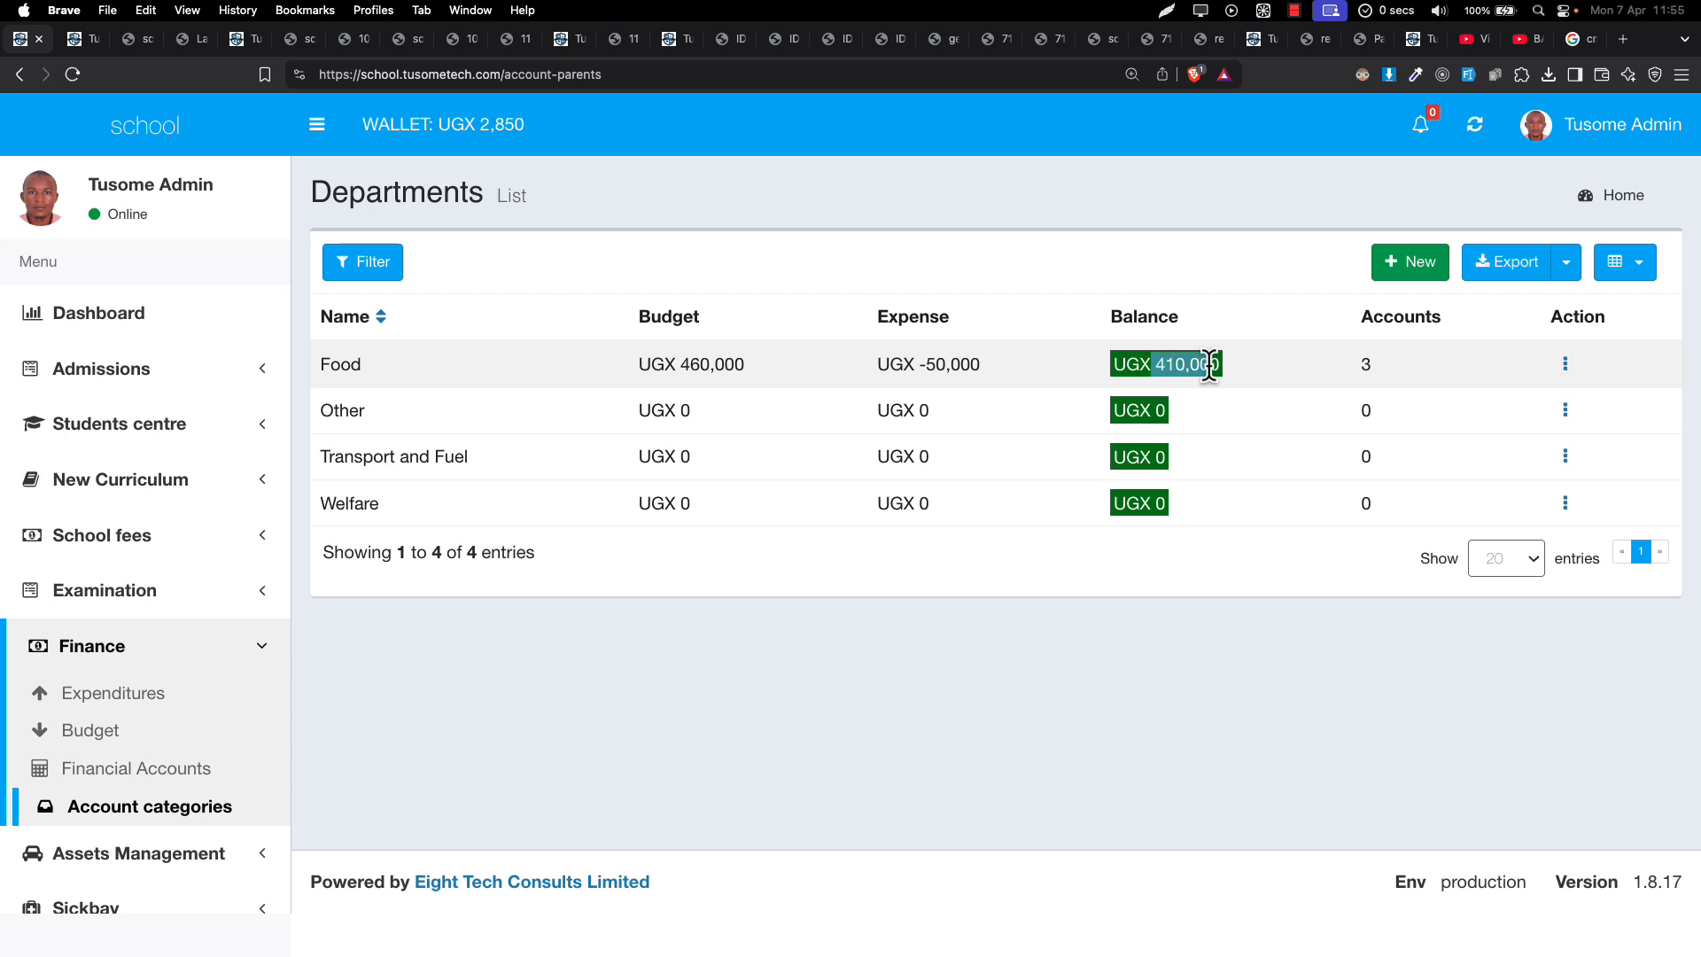
{"action": "left_click_drag", "start_coordinate": [663, 364], "coordinate": [763, 372]}
{"action": "left_click", "coordinate": [719, 367]}
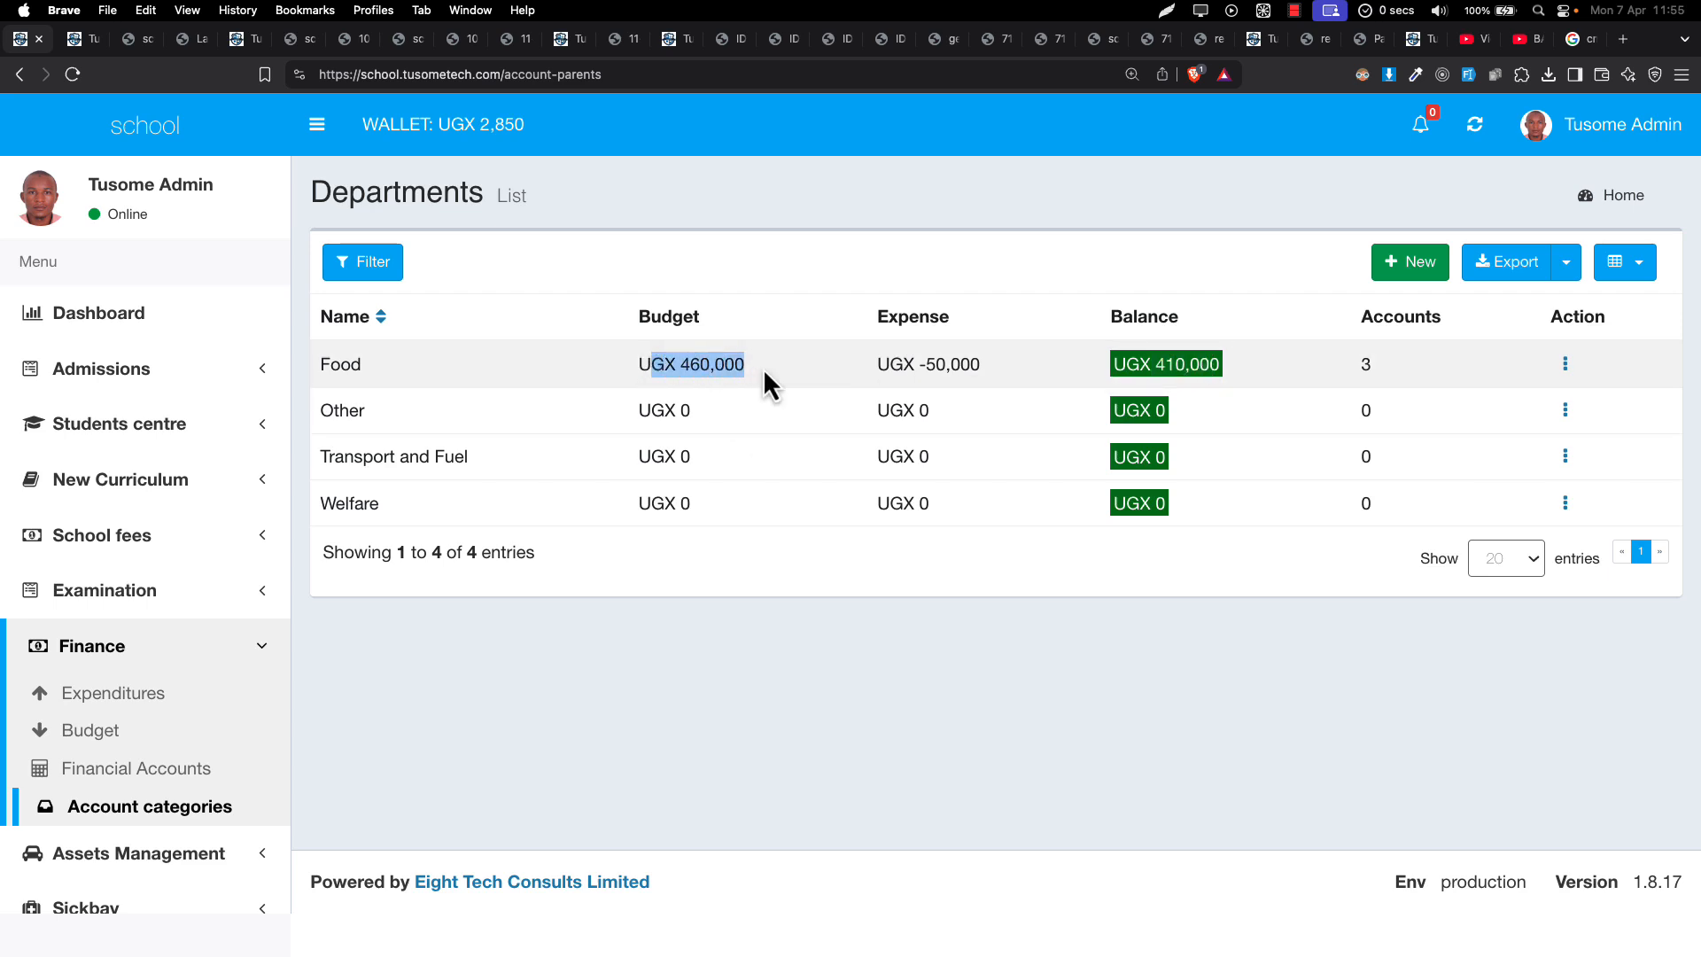
Step: Return to the expenditure list and briefly check its filter options
{"action": "left_click", "coordinate": [146, 707]}
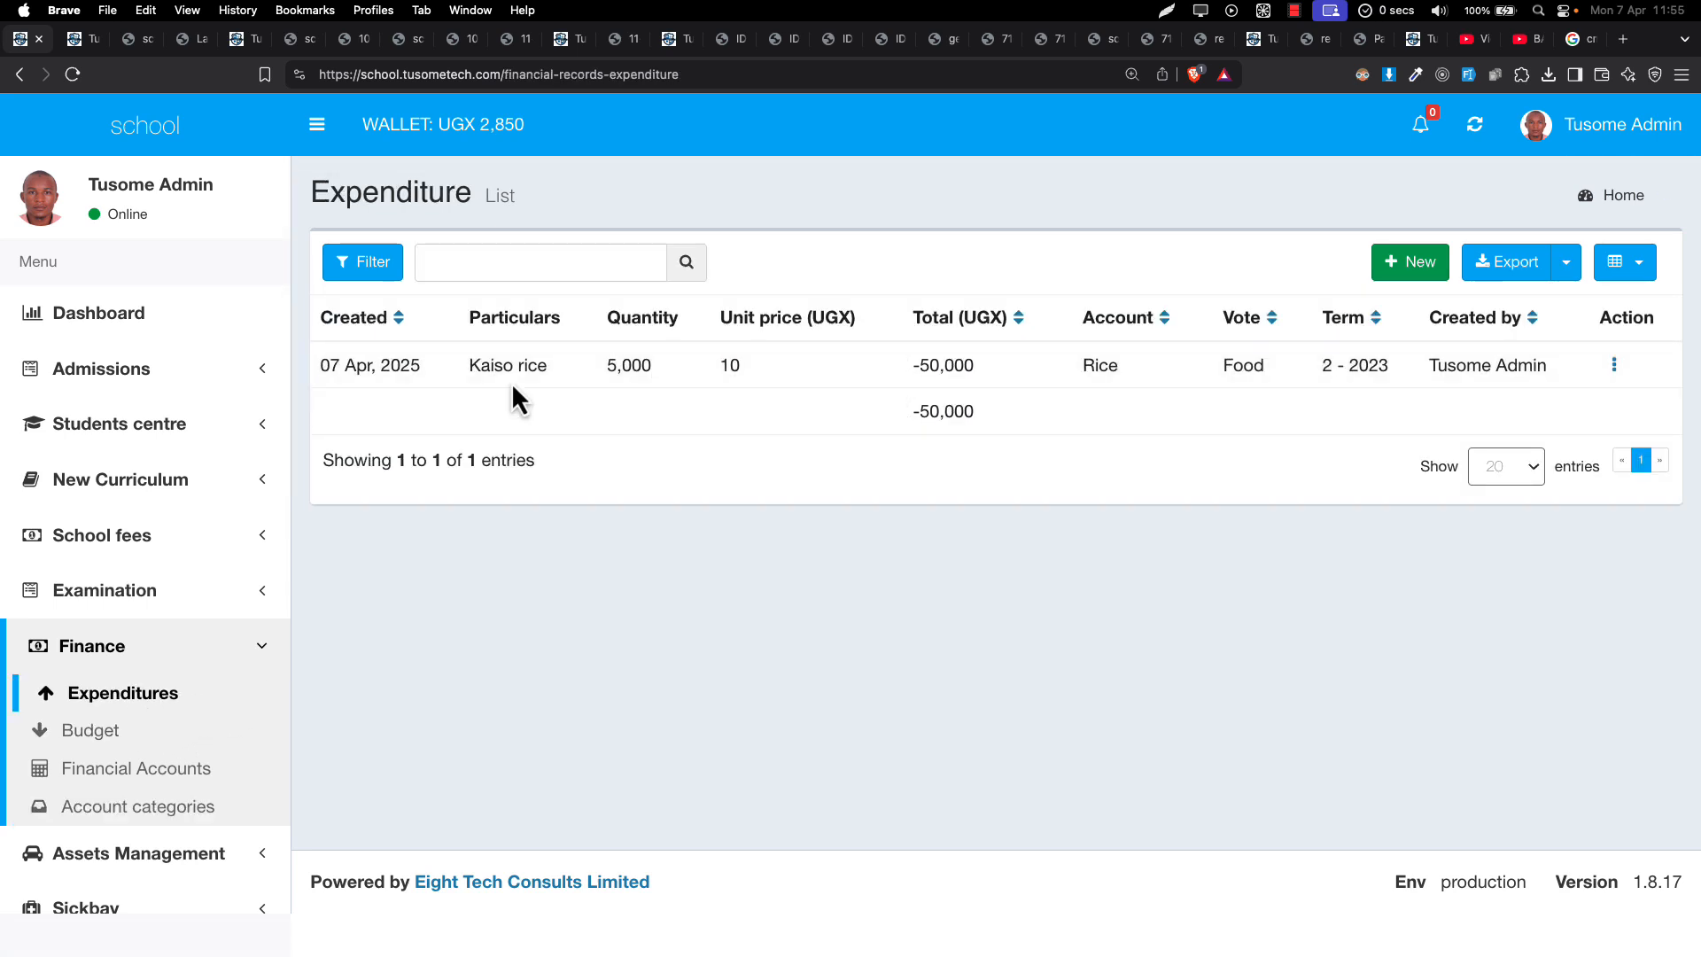
{"action": "left_click", "coordinate": [381, 275]}
{"action": "left_click", "coordinate": [390, 273]}
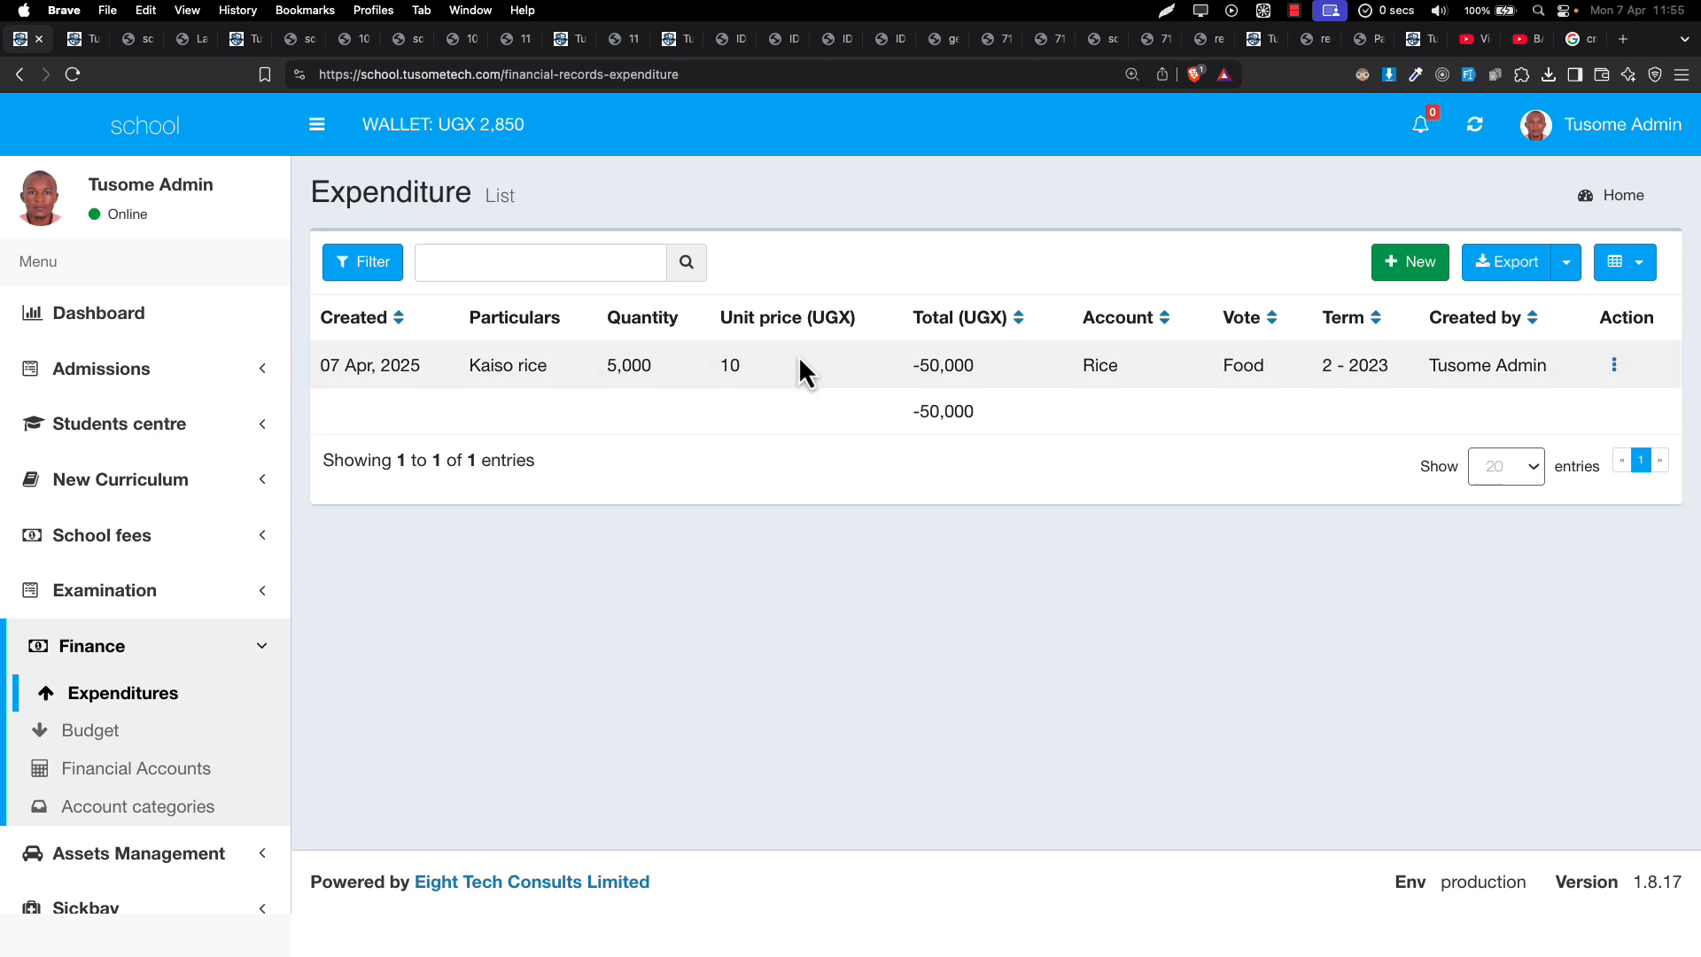
Step: Start another Food - Rice expenditure with quantity 100, unit price 5000 and the description "Some details"
{"action": "left_click", "coordinate": [1408, 270]}
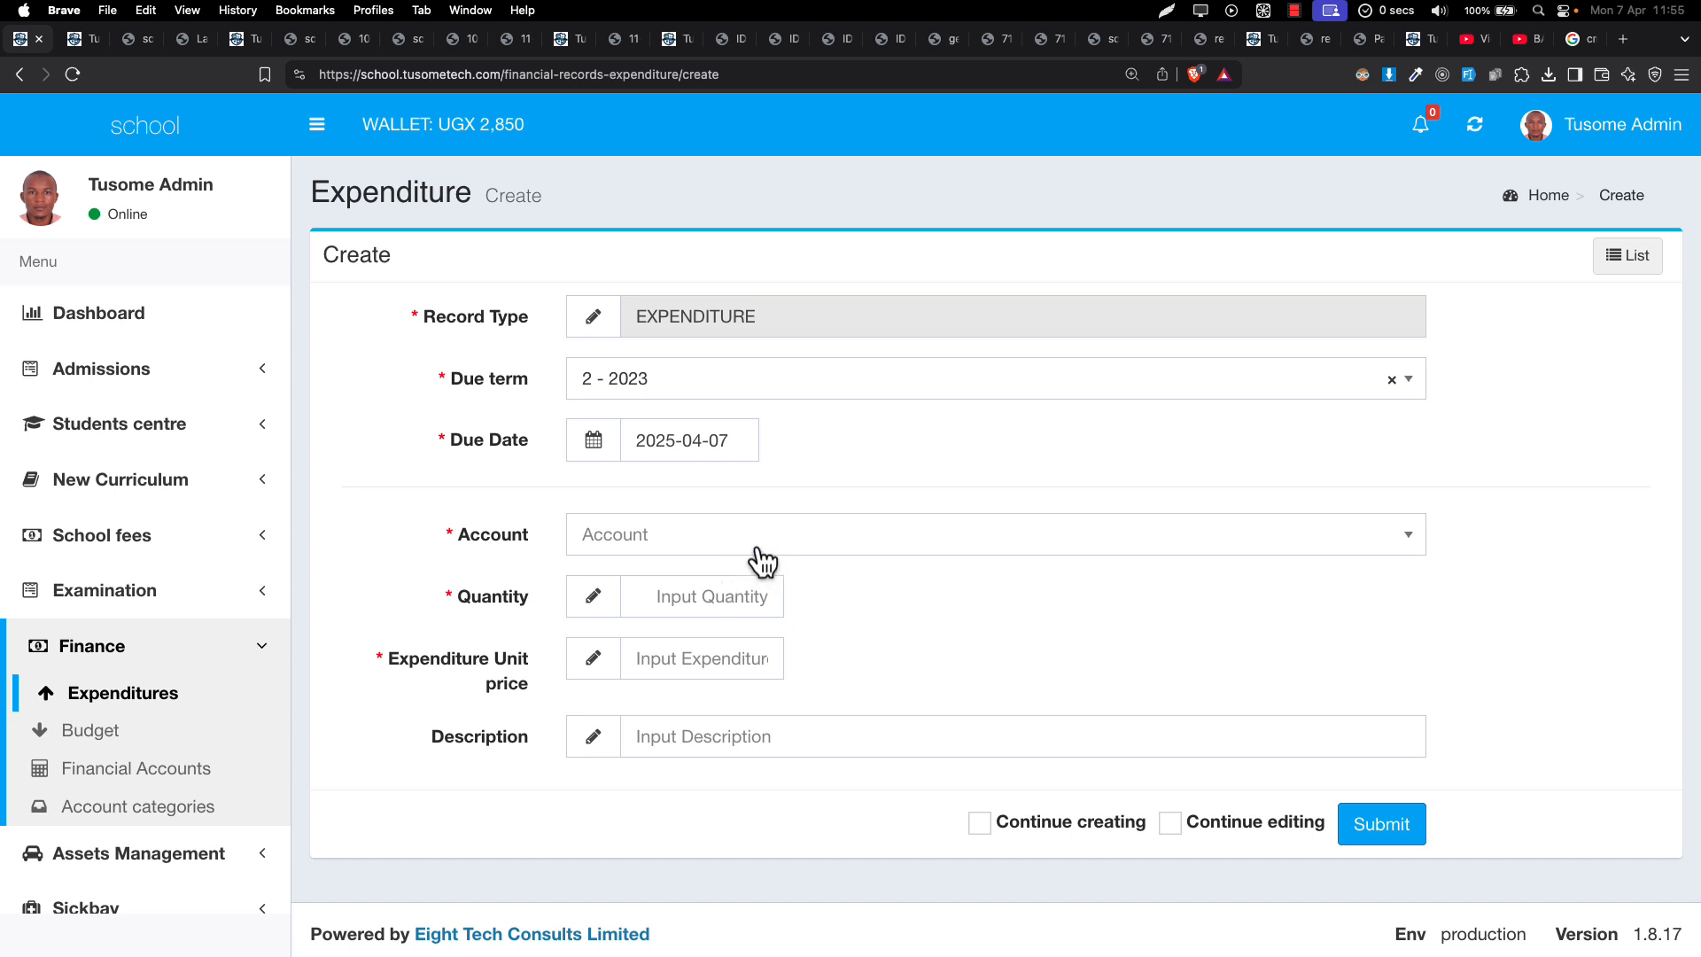
{"action": "left_click", "coordinate": [757, 544]}
{"action": "left_click", "coordinate": [724, 611]}
{"action": "left_click", "coordinate": [689, 596]}
{"action": "left_click", "coordinate": [646, 647]}
{"action": "left_click", "coordinate": [686, 649]}
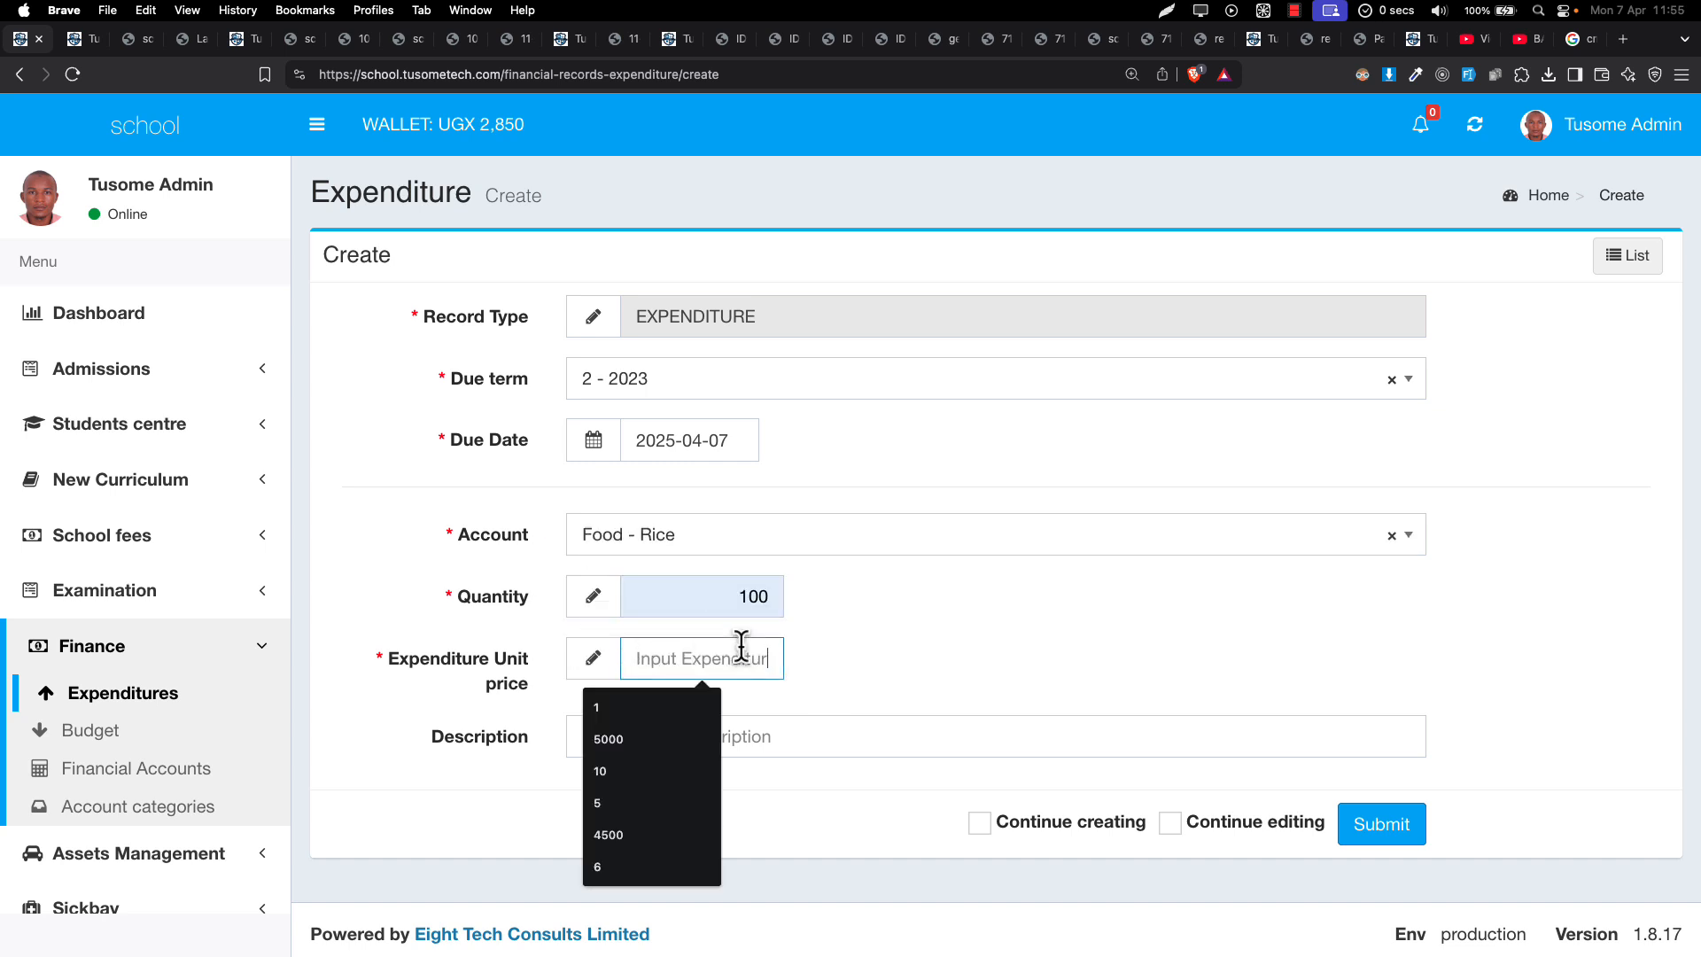
{"action": "left_click", "coordinate": [645, 742]}
{"action": "left_click", "coordinate": [699, 738]}
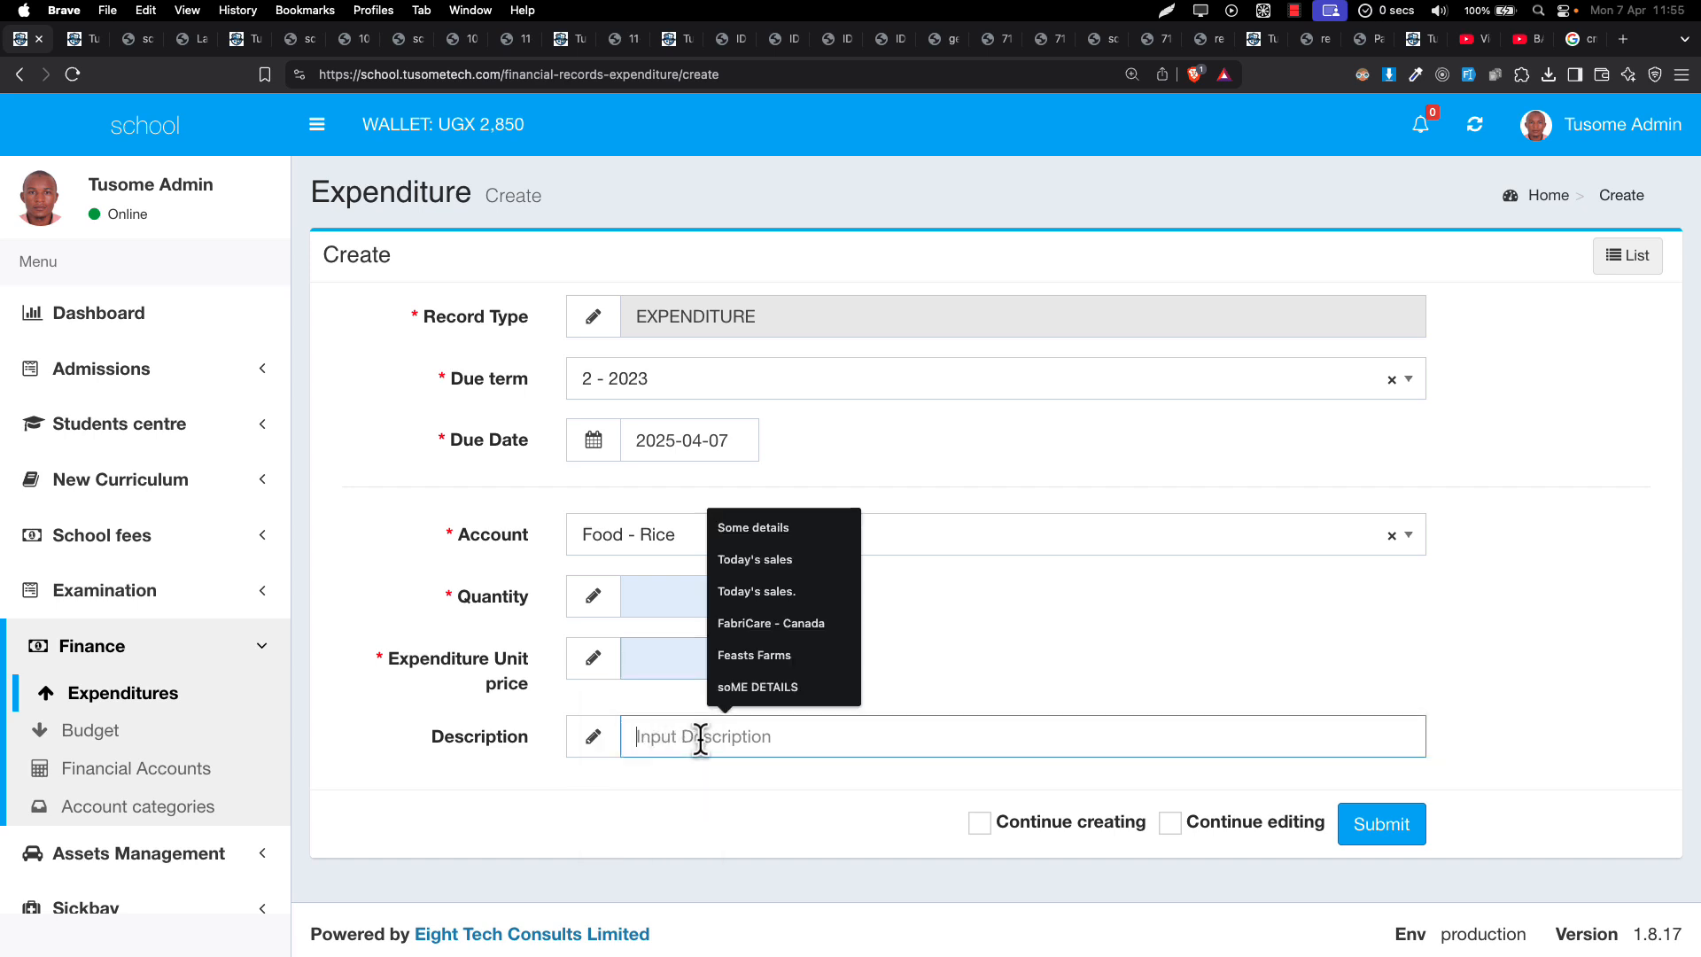
{"action": "type", "text": "Some details"}
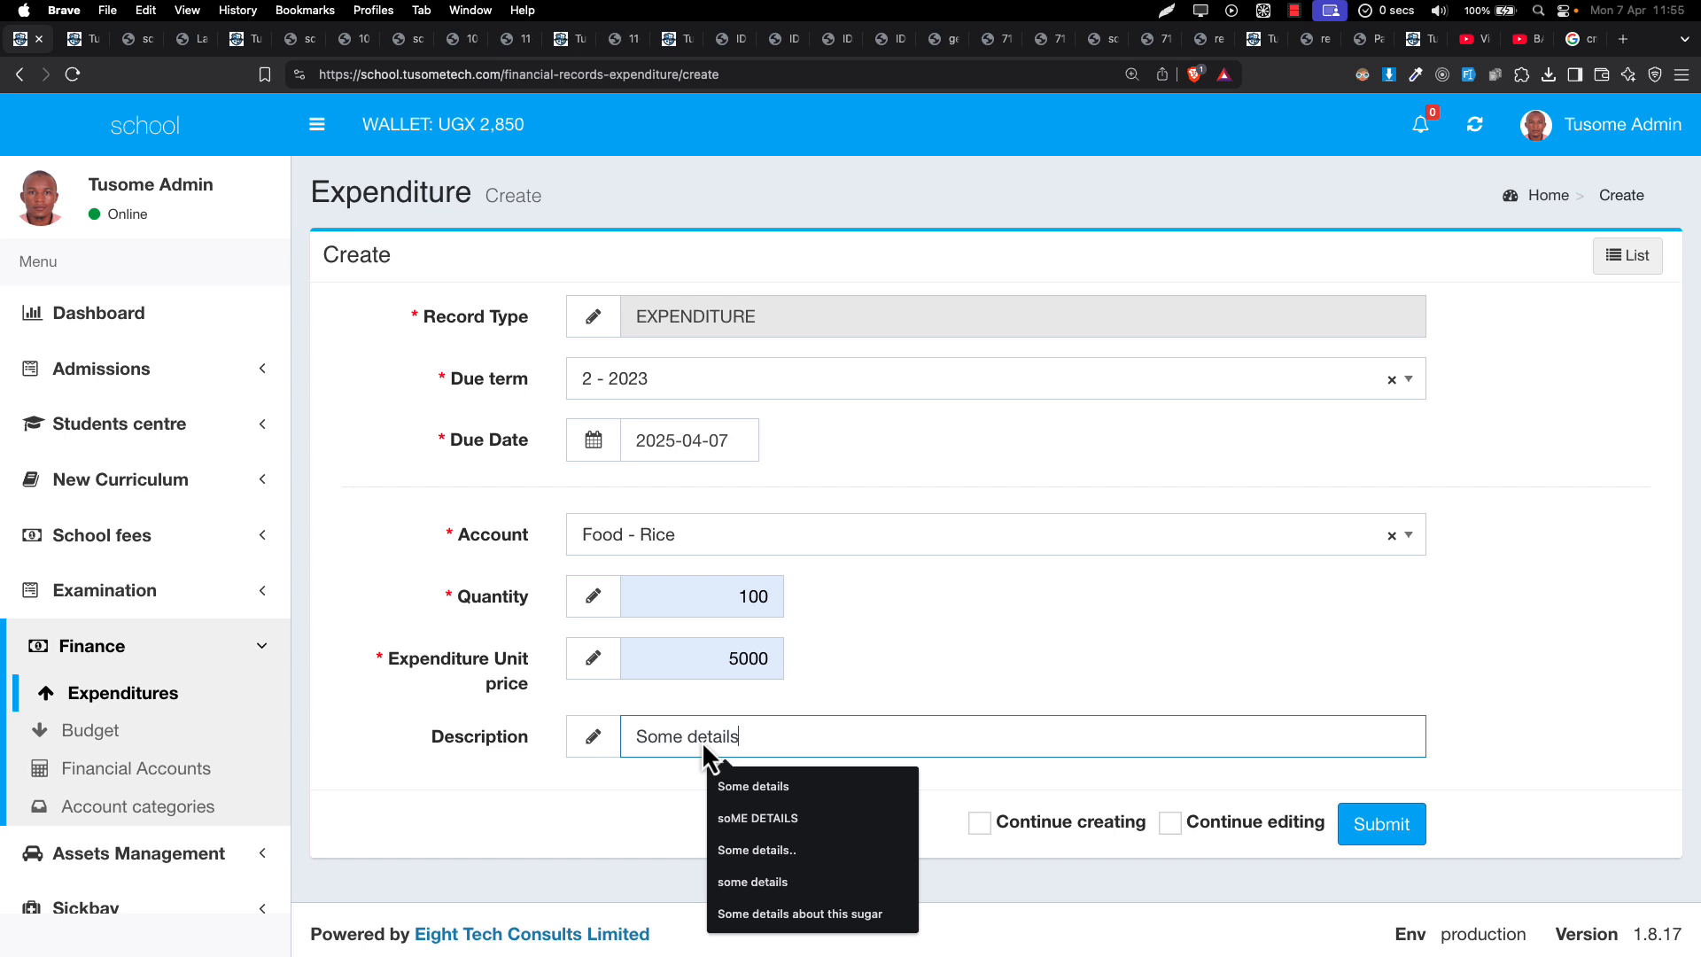
Step: Change the new expenditure's quantity to 5000 and its unit price to 100, and save the record
{"action": "left_click", "coordinate": [749, 655]}
{"action": "key", "text": "BackSpace"}
{"action": "key", "text": "BackSpace"}
{"action": "key", "text": "BackSpace"}
{"action": "key", "text": "BackSpace"}
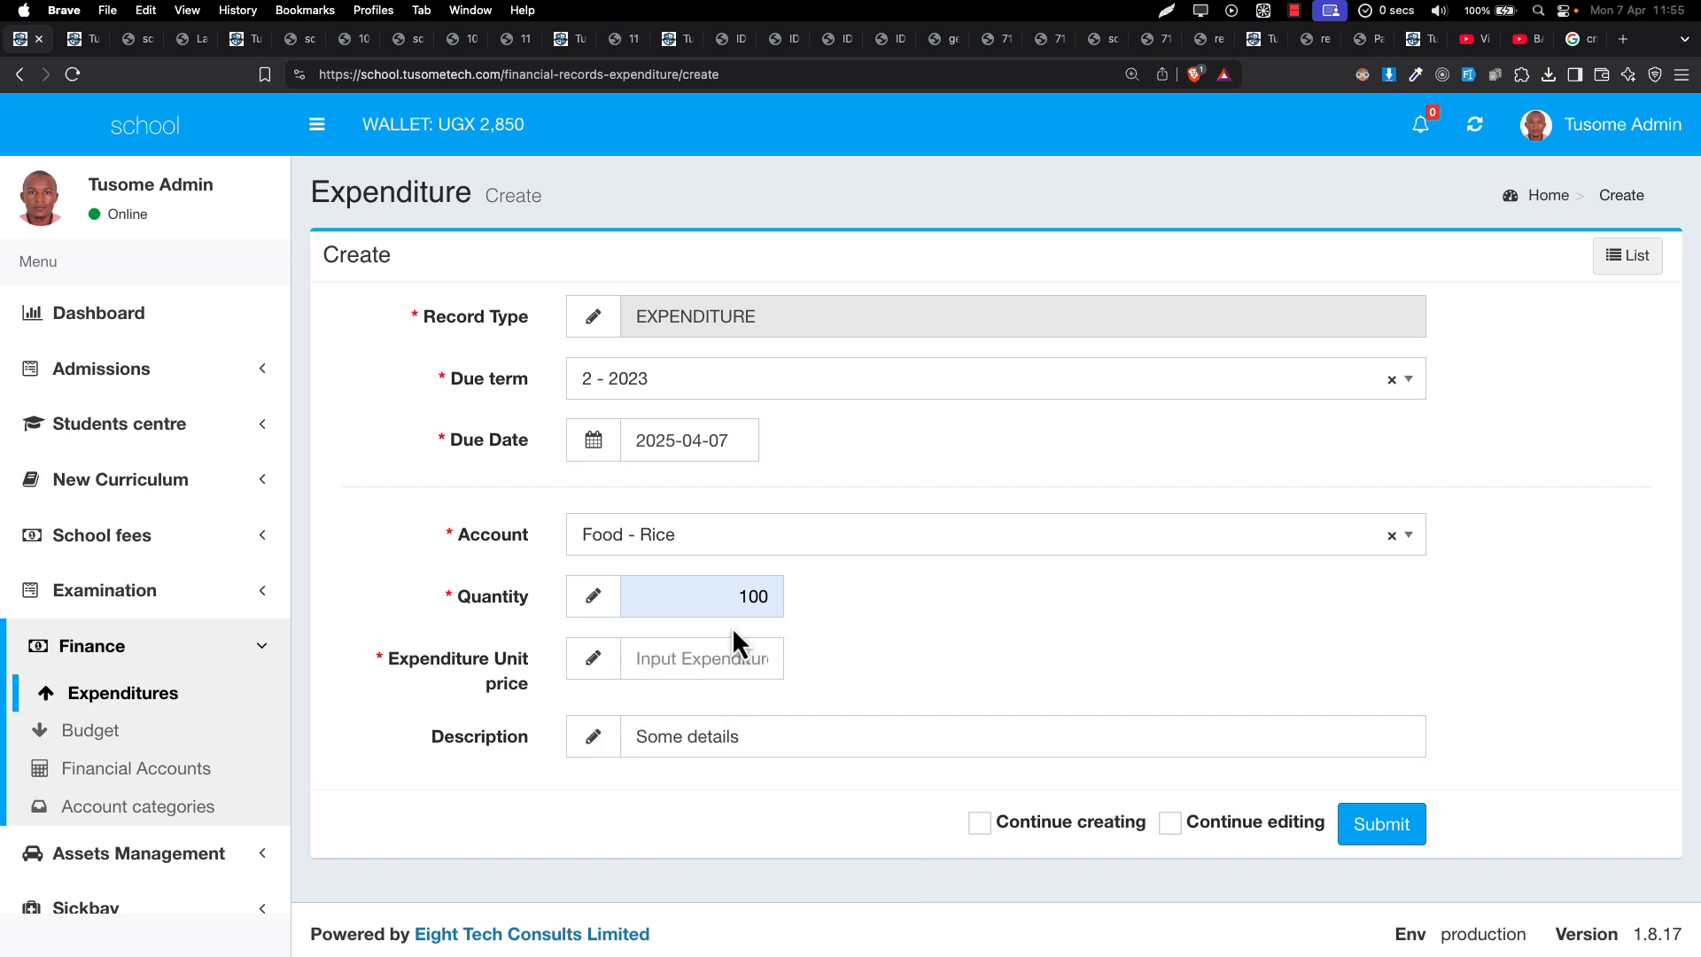
{"action": "type", "text": "5000"}
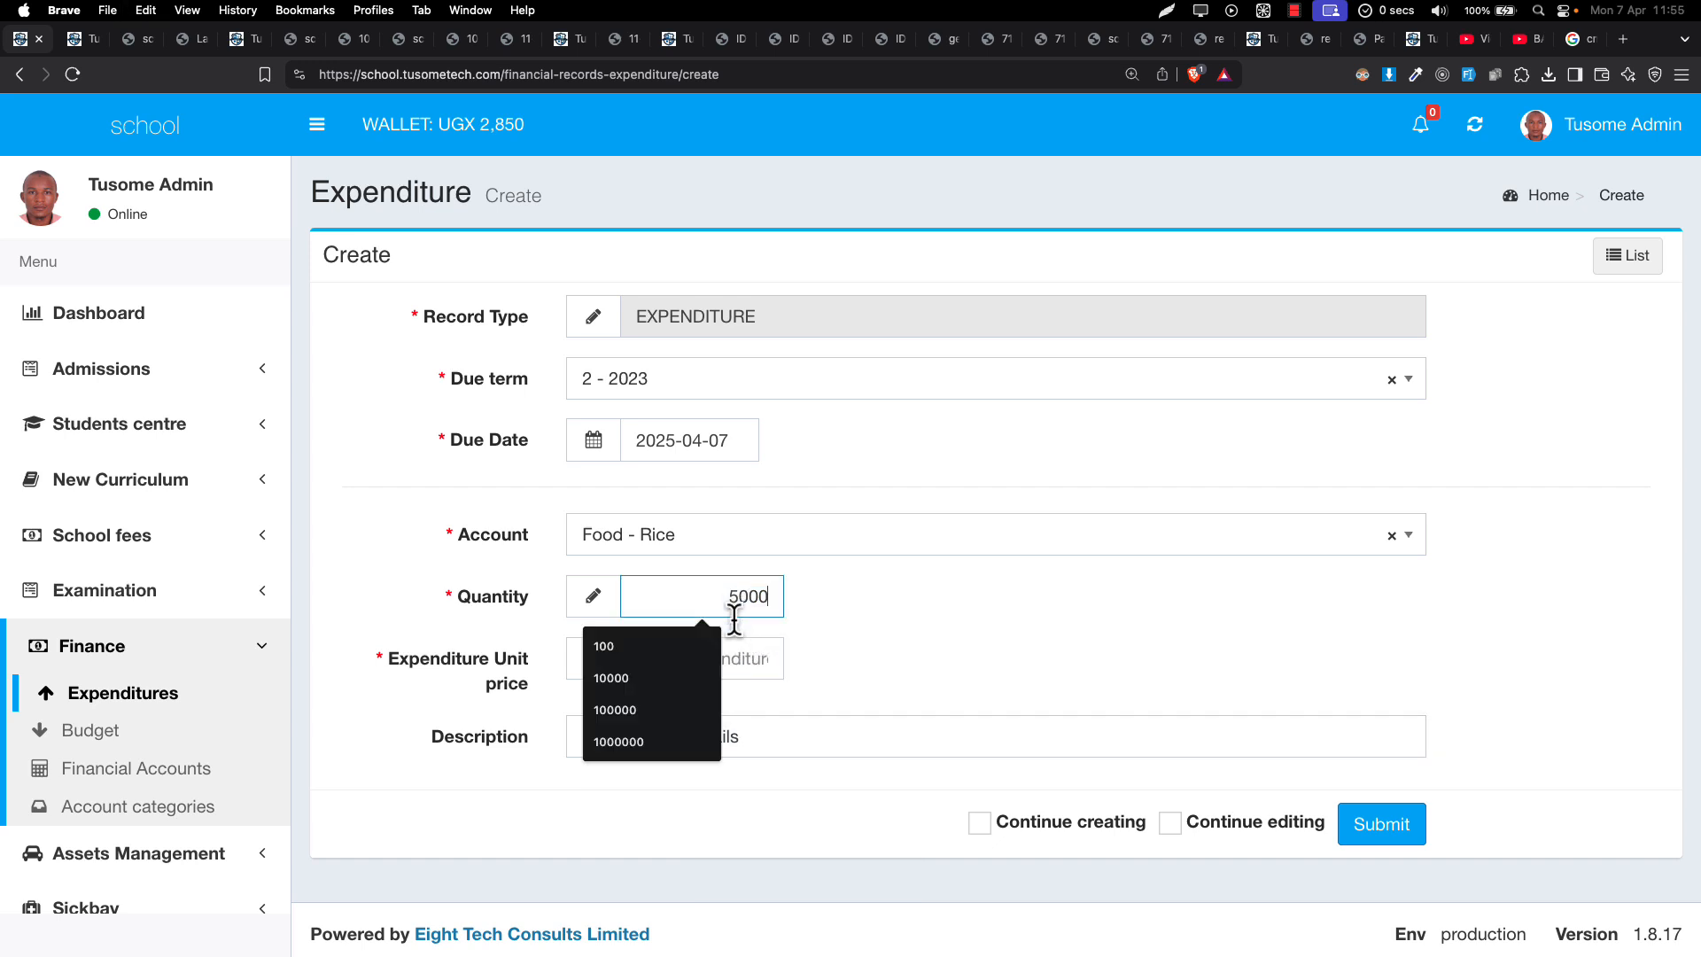
{"action": "left_click", "coordinate": [752, 666]}
{"action": "type", "text": "100"}
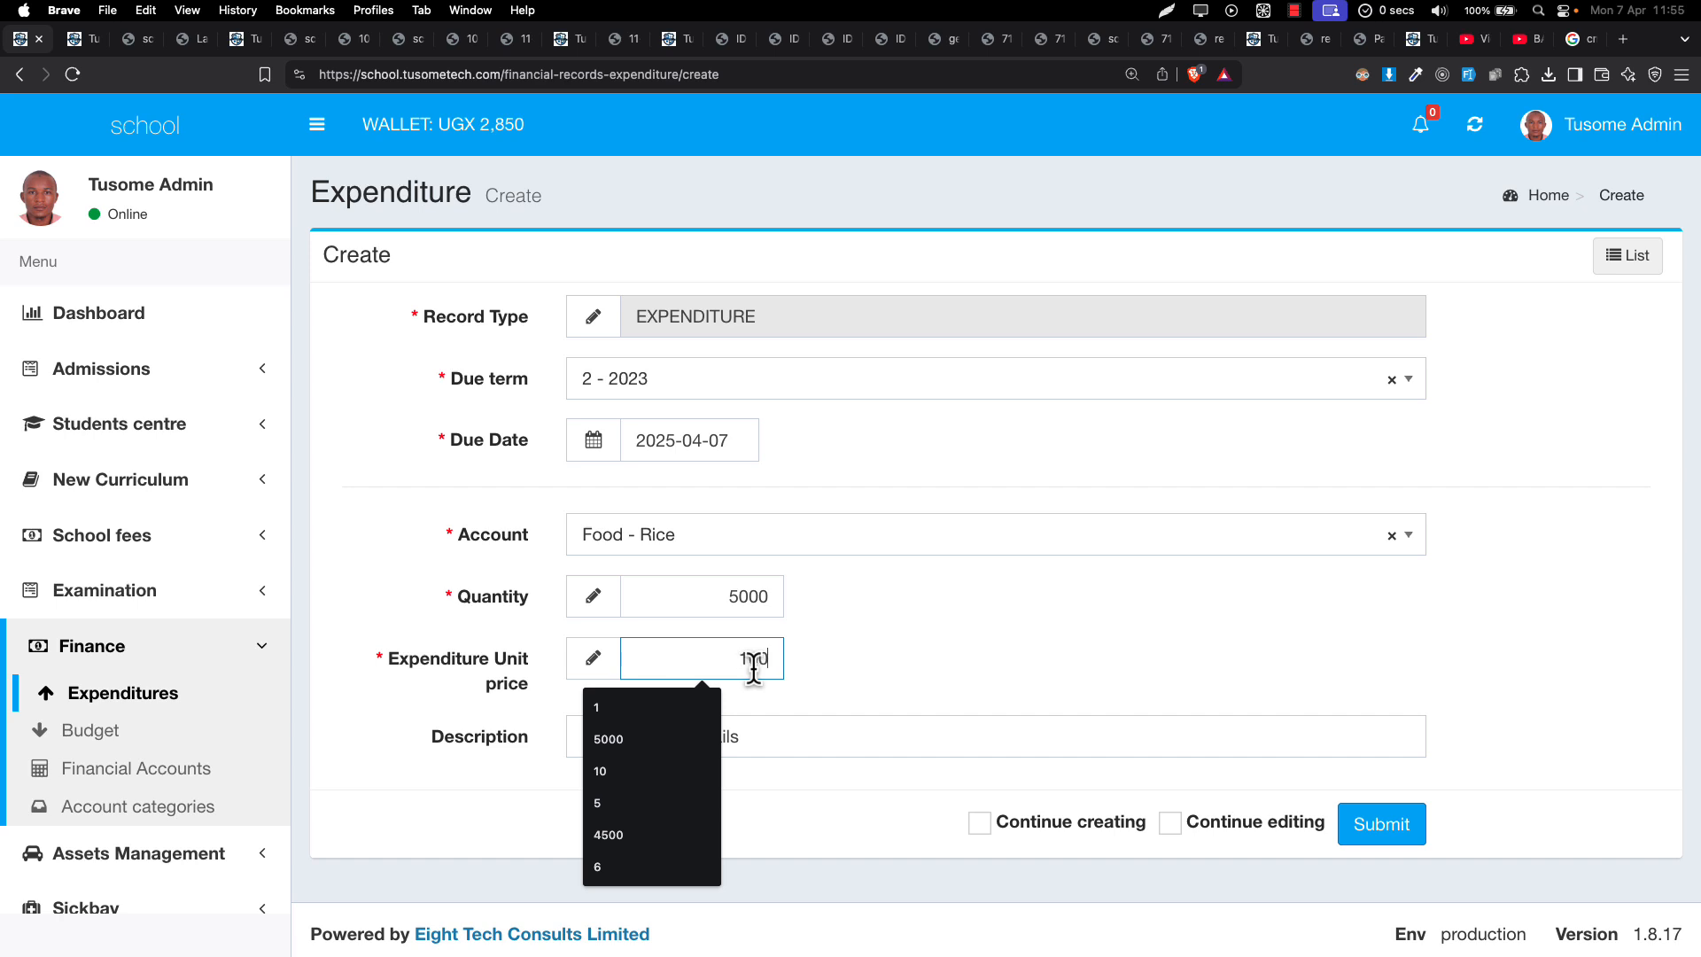
{"action": "key", "text": "Return"}
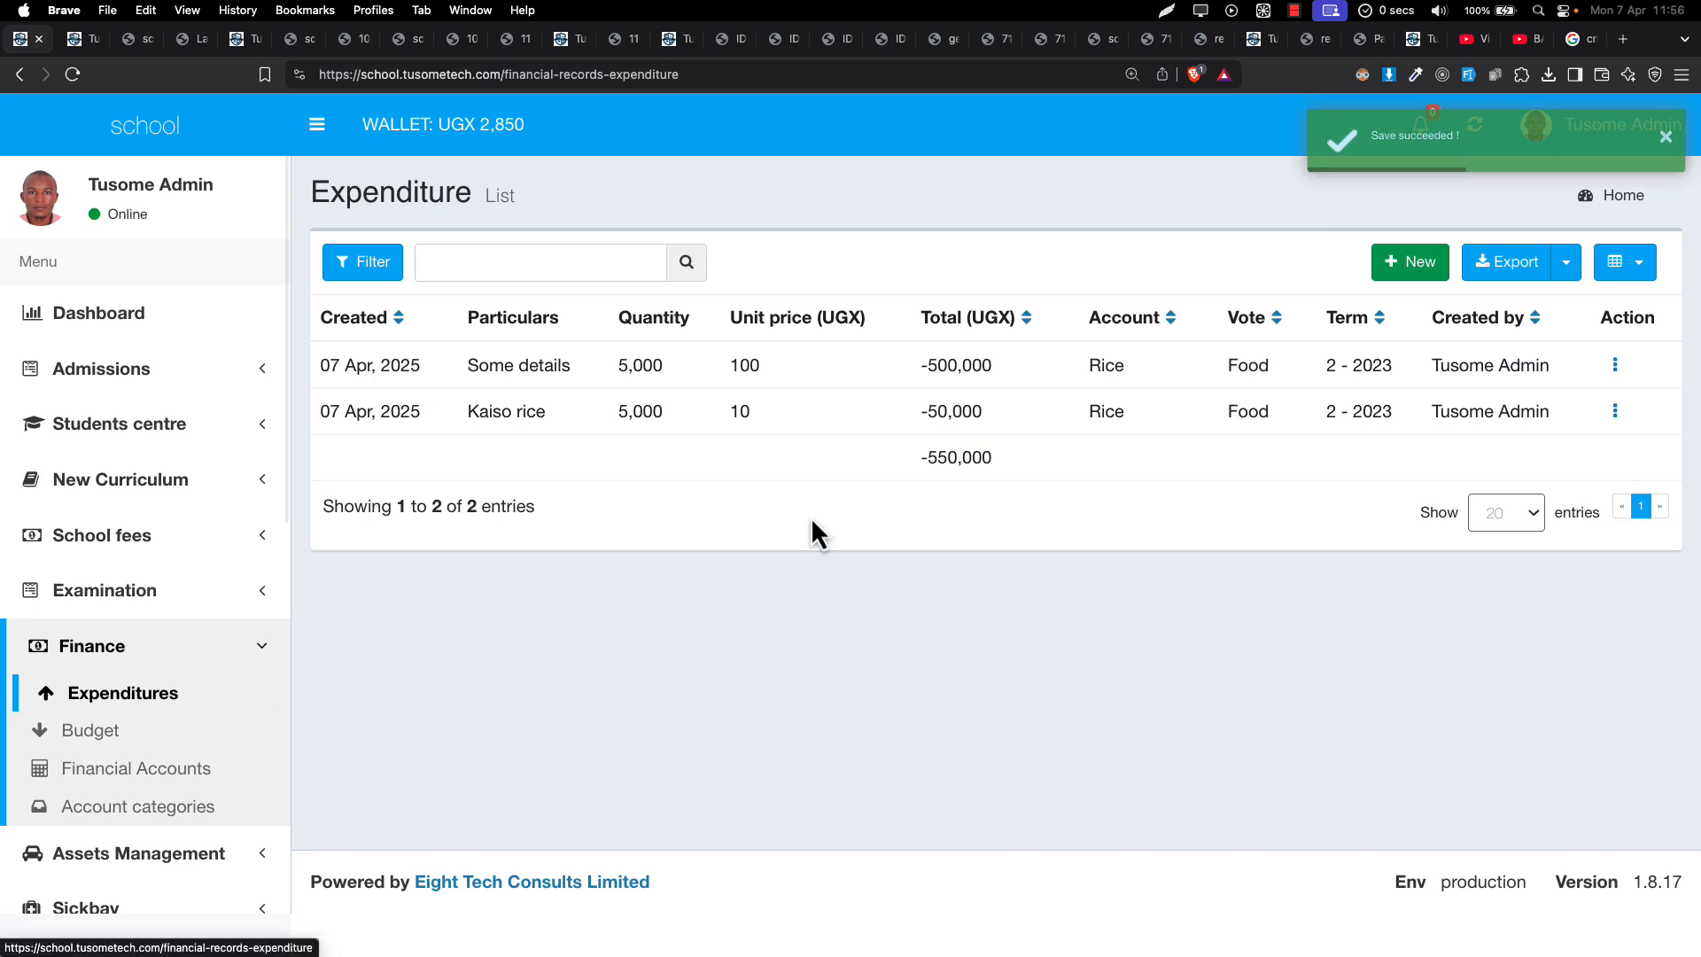
Step: Compare the total in the expenditure list with the total in the budget list
{"action": "left_click_drag", "start_coordinate": [934, 461], "coordinate": [988, 463]}
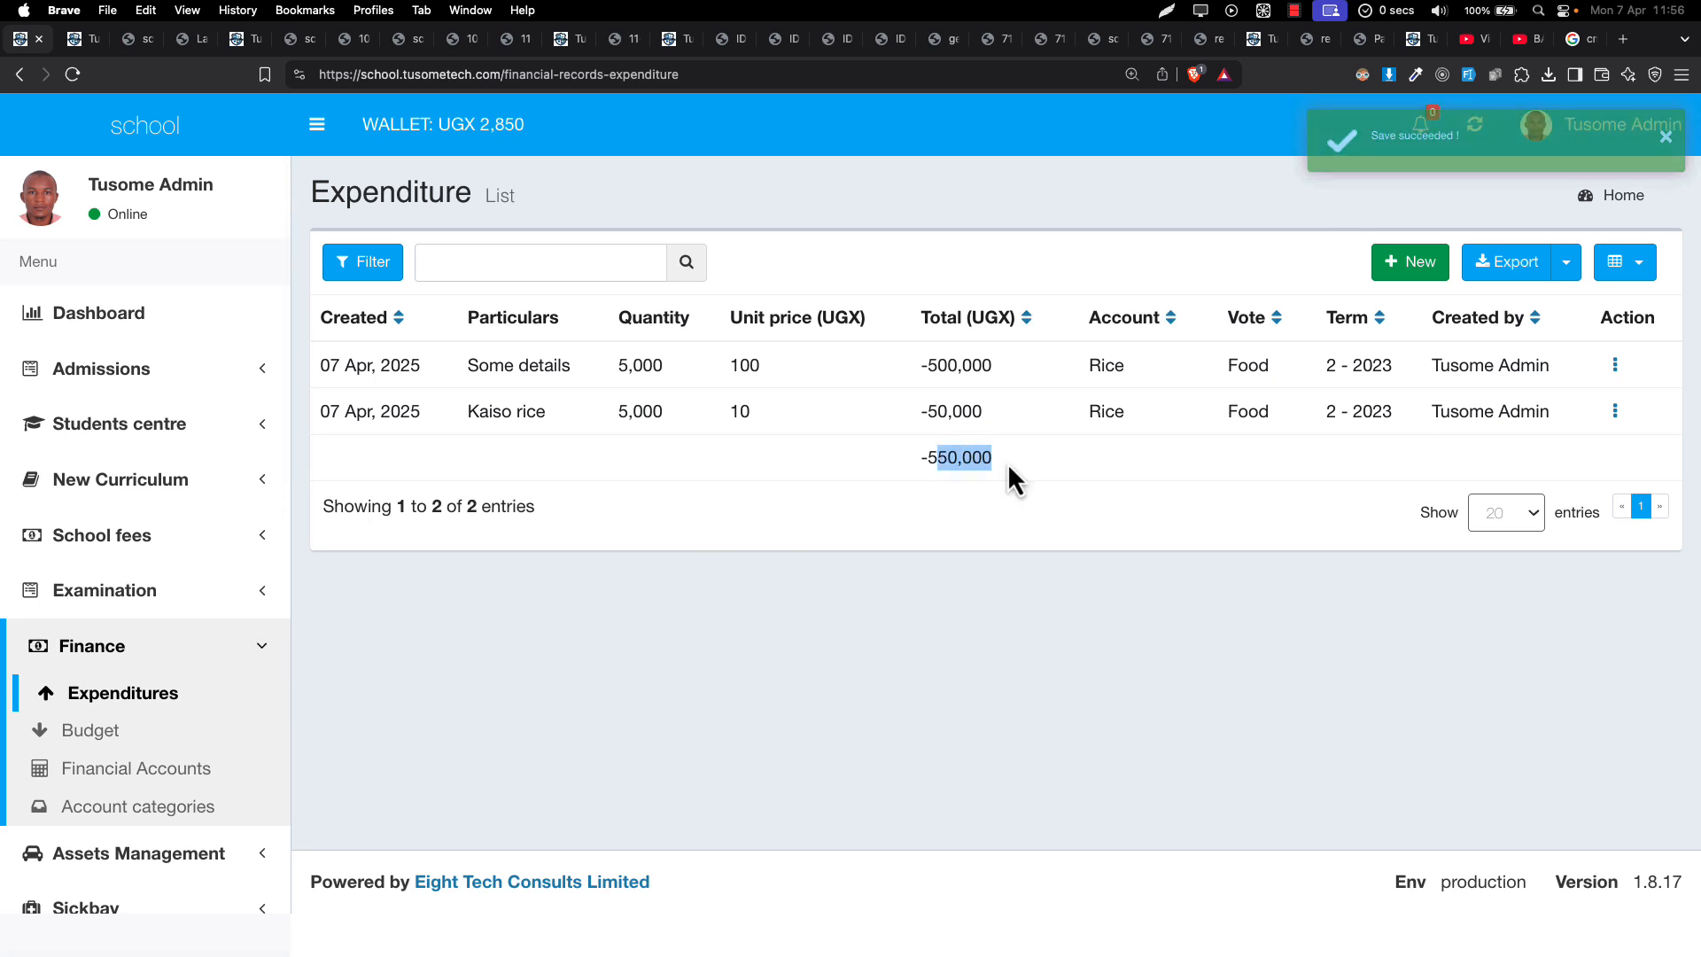
{"action": "left_click", "coordinate": [126, 741]}
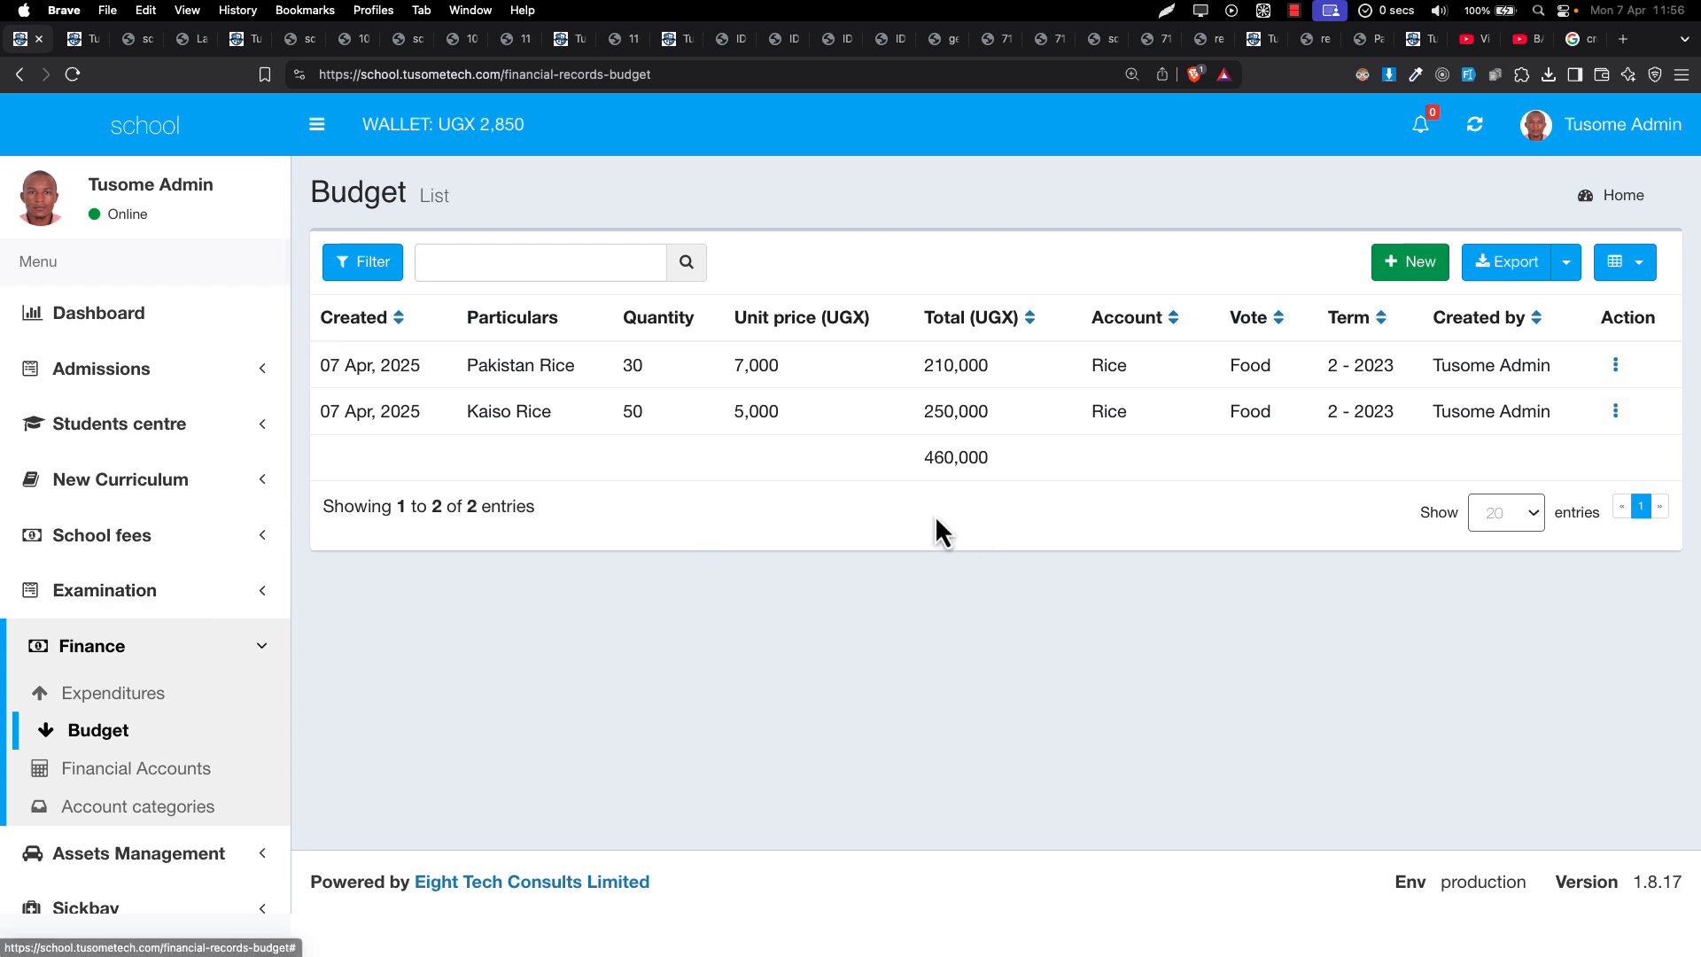
{"action": "left_click_drag", "start_coordinate": [919, 459], "coordinate": [1043, 483]}
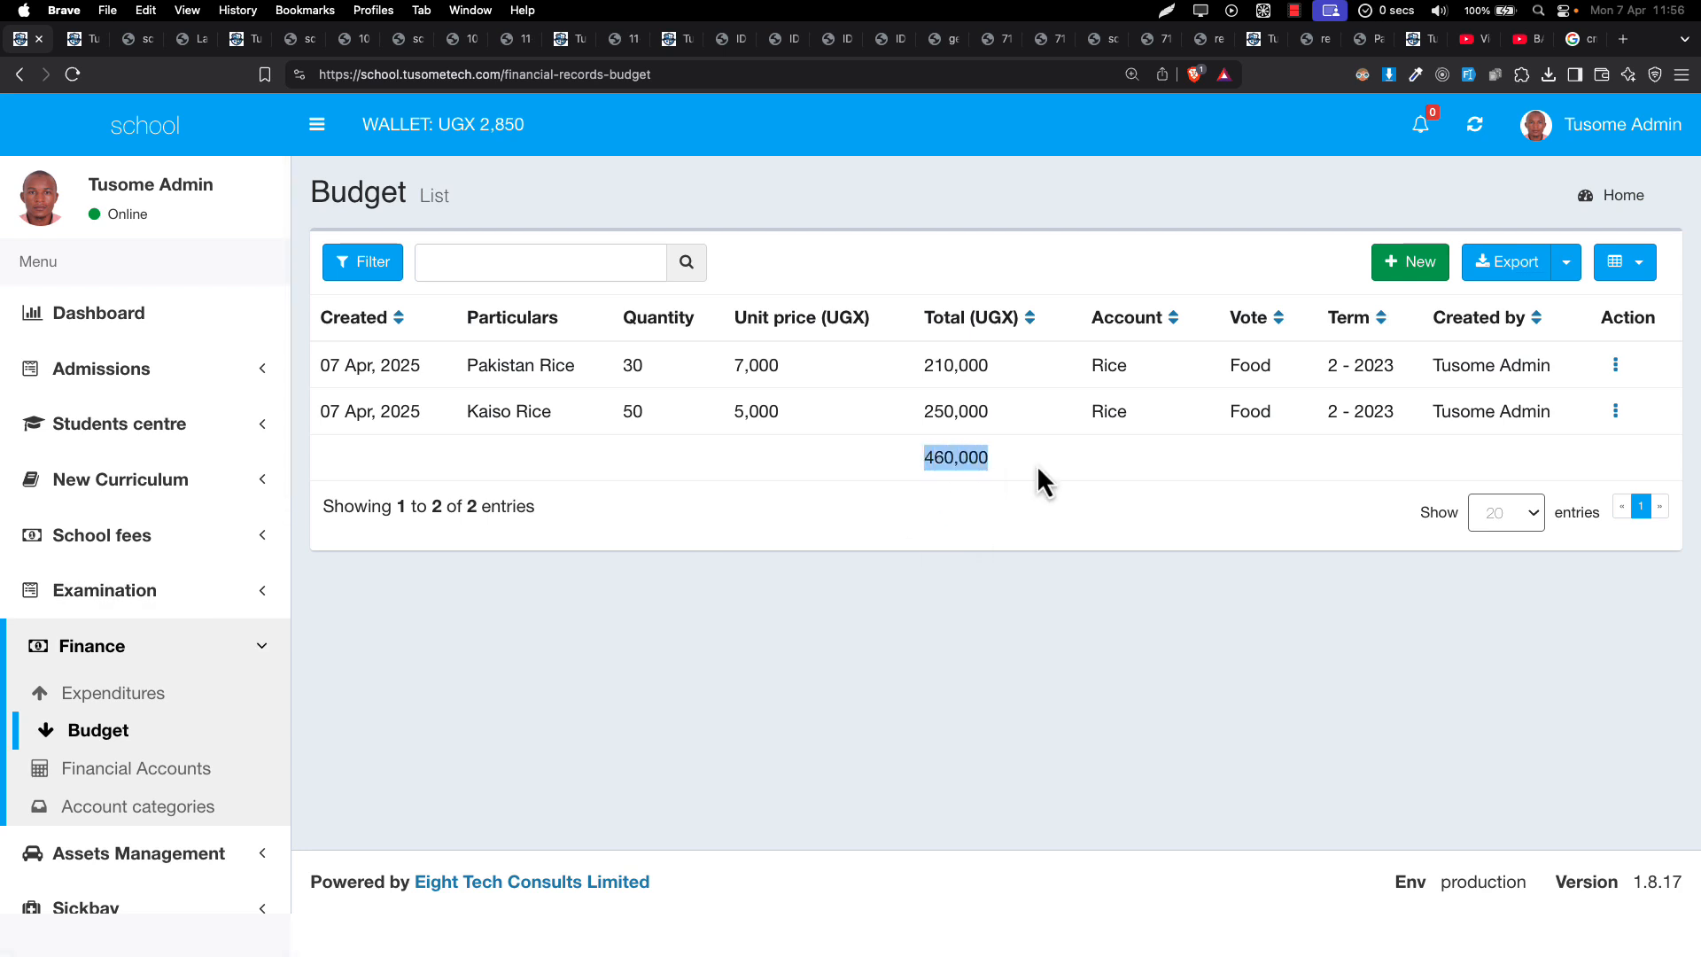
Step: Open the financial accounts and examine the Rice account's balance against its budget and expense
{"action": "left_click", "coordinate": [129, 770]}
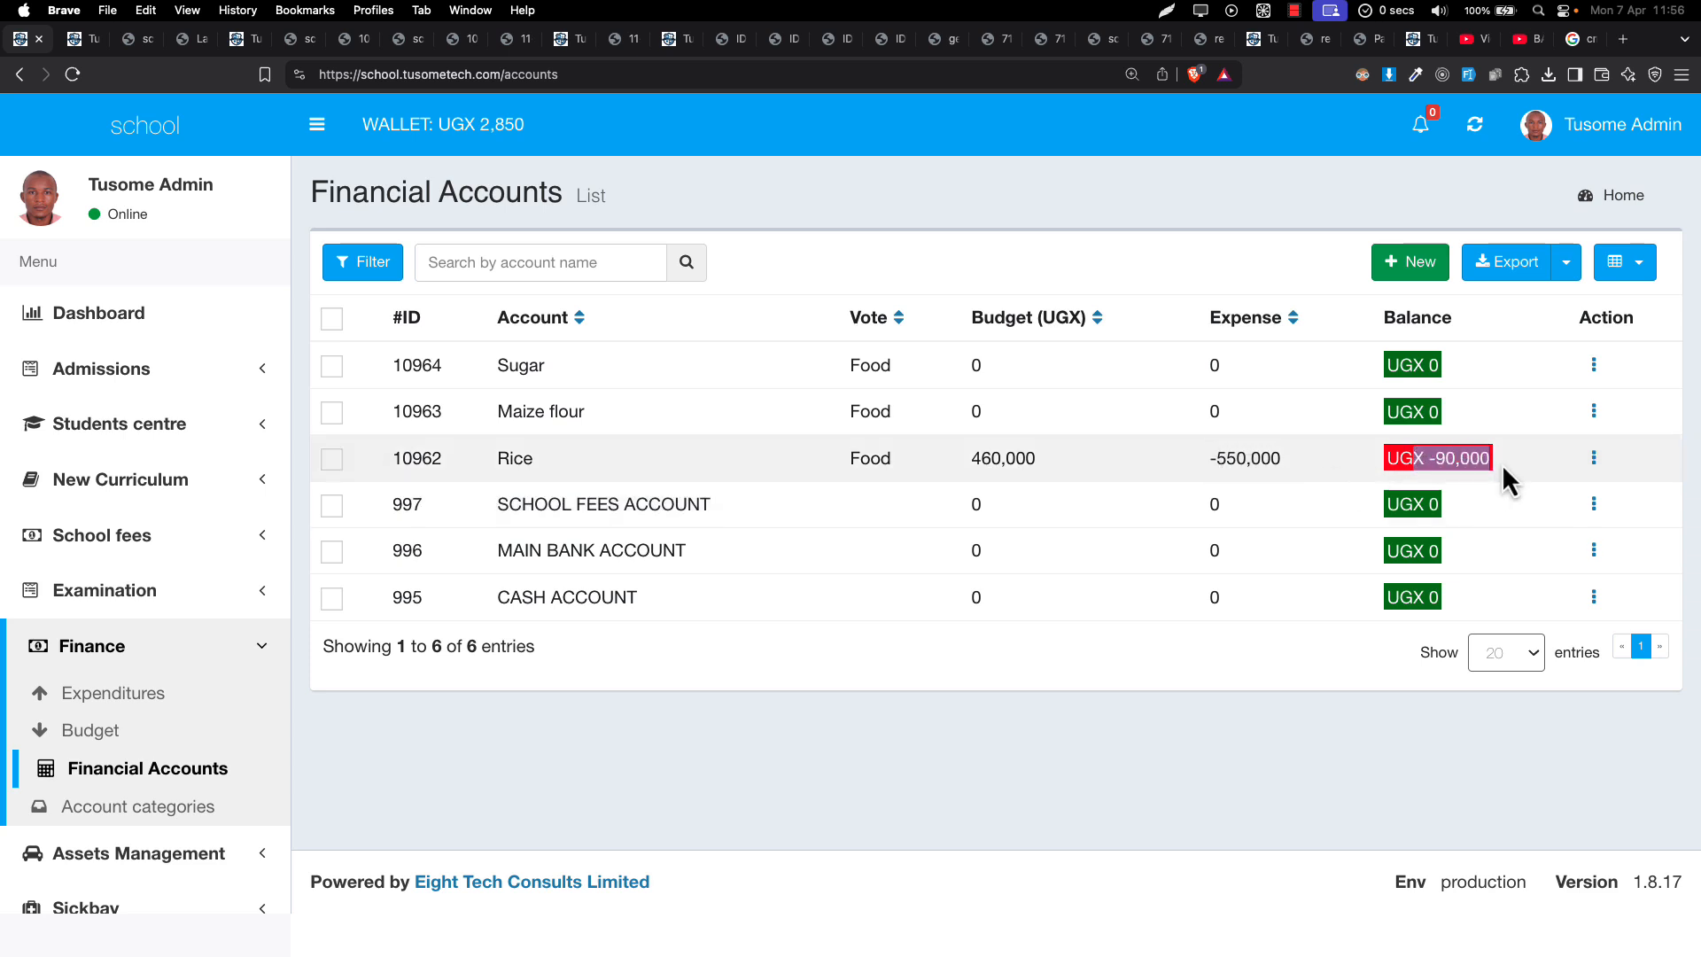
{"action": "left_click_drag", "start_coordinate": [1501, 465], "coordinate": [1439, 456]}
{"action": "left_click_drag", "start_coordinate": [970, 458], "coordinate": [1040, 459]}
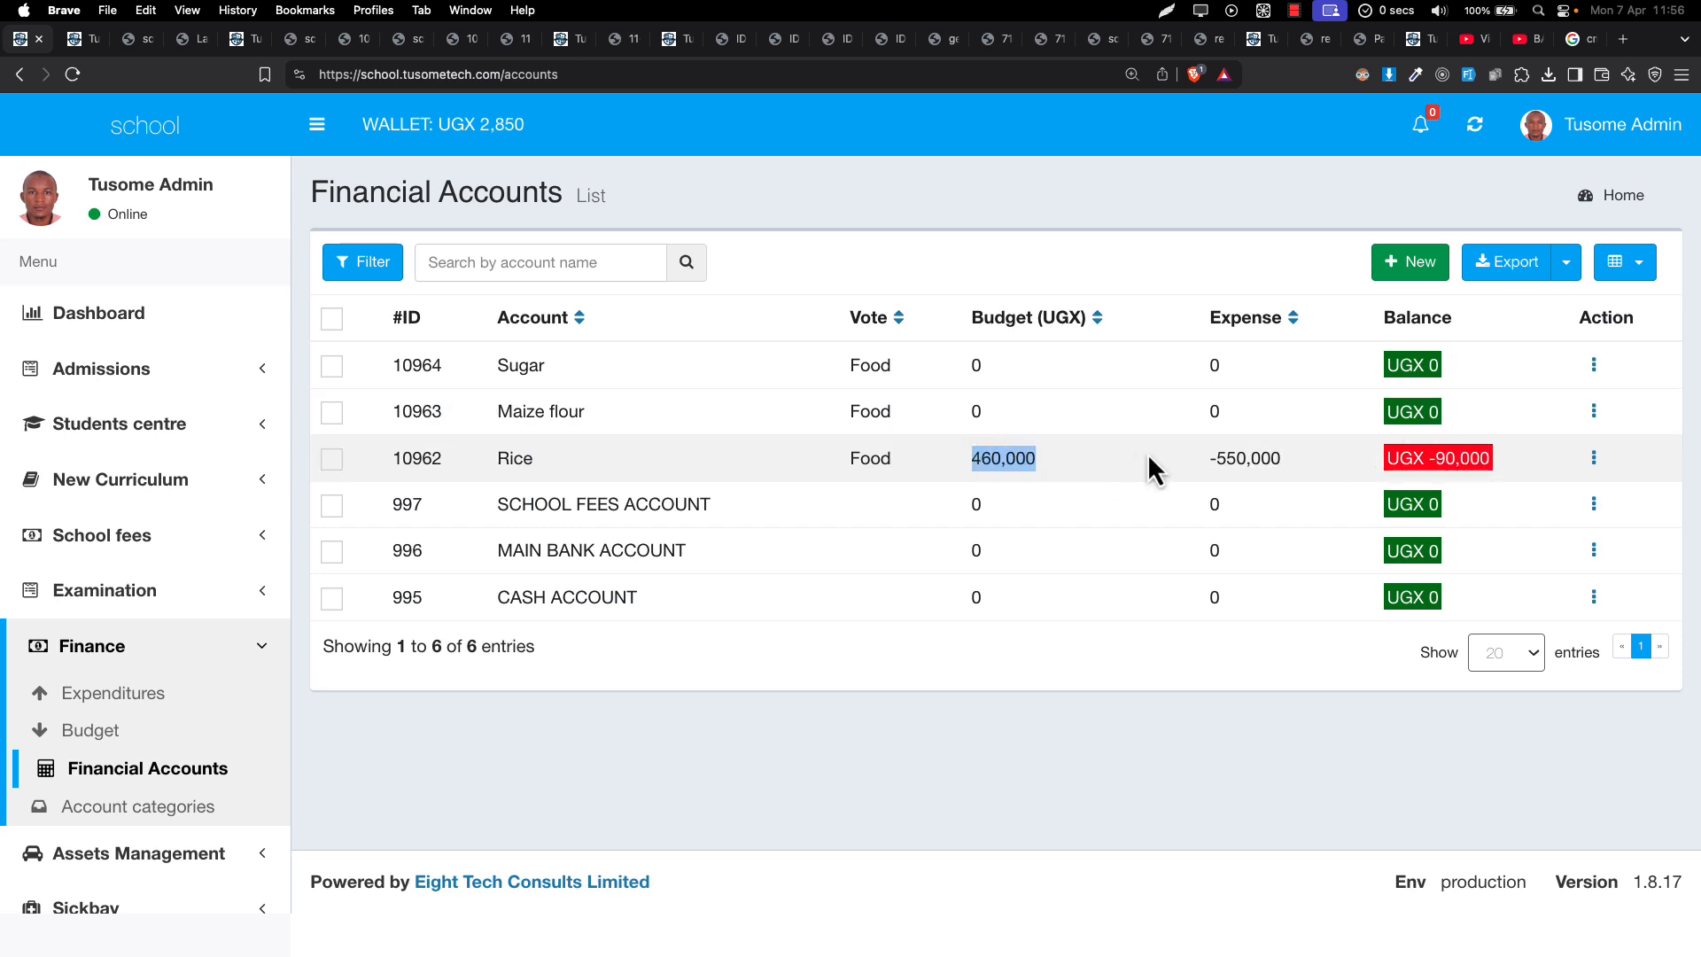
{"action": "left_click_drag", "start_coordinate": [1216, 458], "coordinate": [1462, 462]}
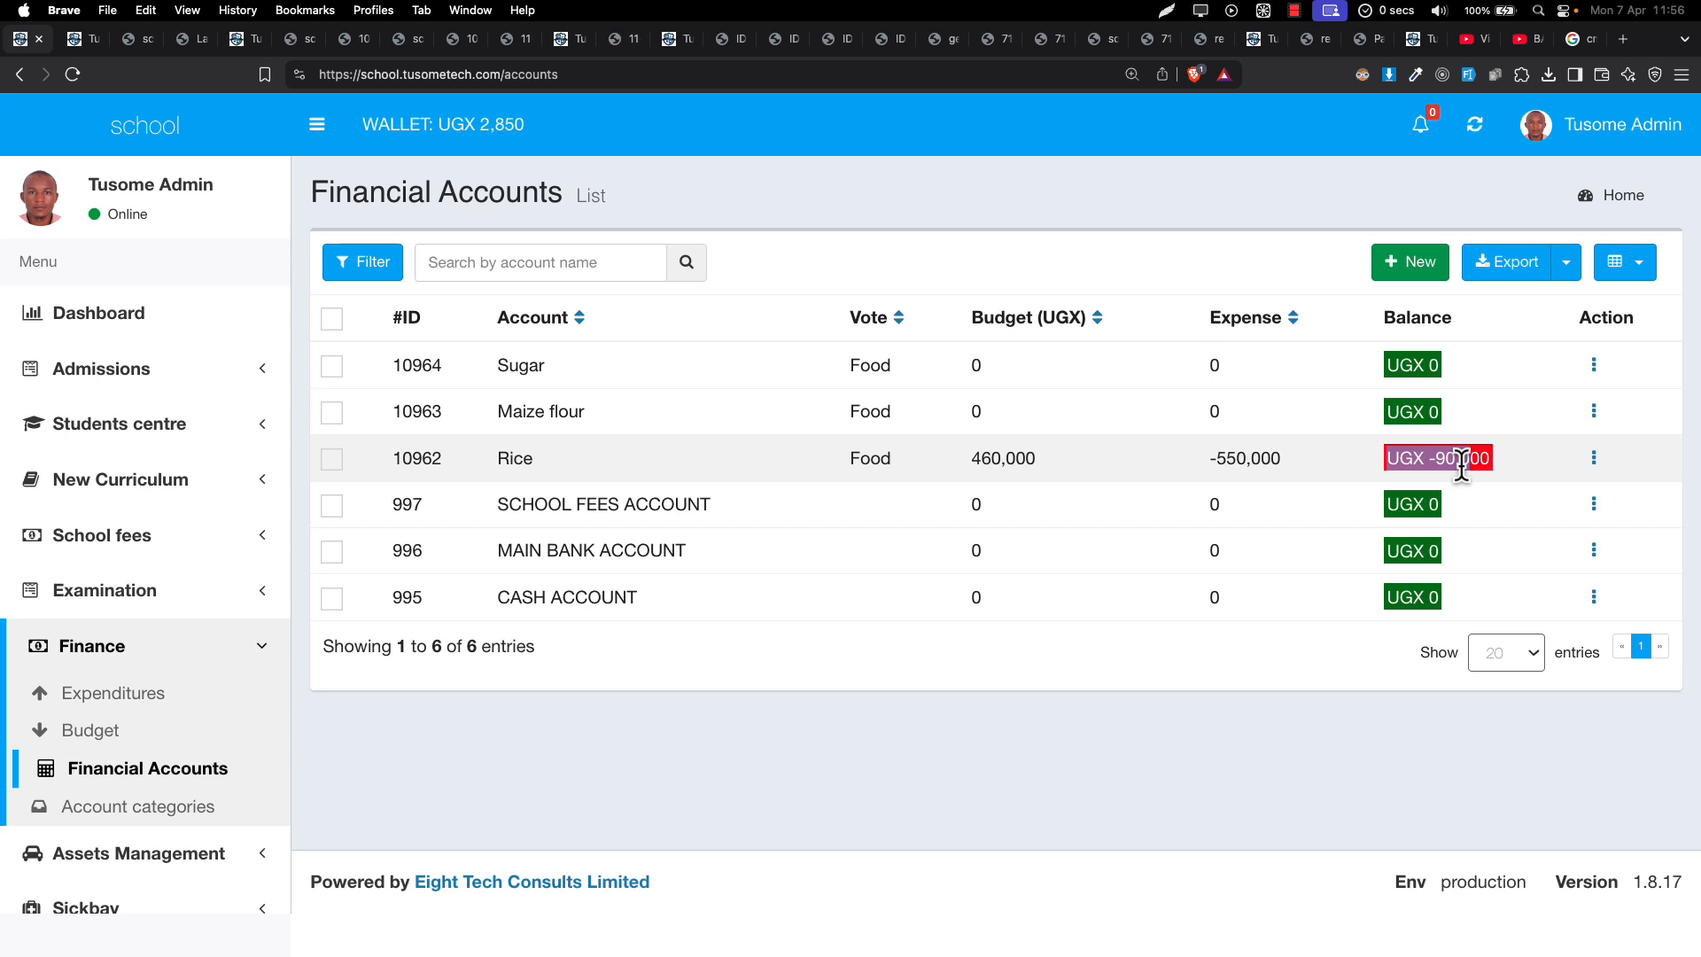
Step: Return to the expenditure list, look over its column choices and filter options, and reset the filters
{"action": "left_click", "coordinate": [122, 694]}
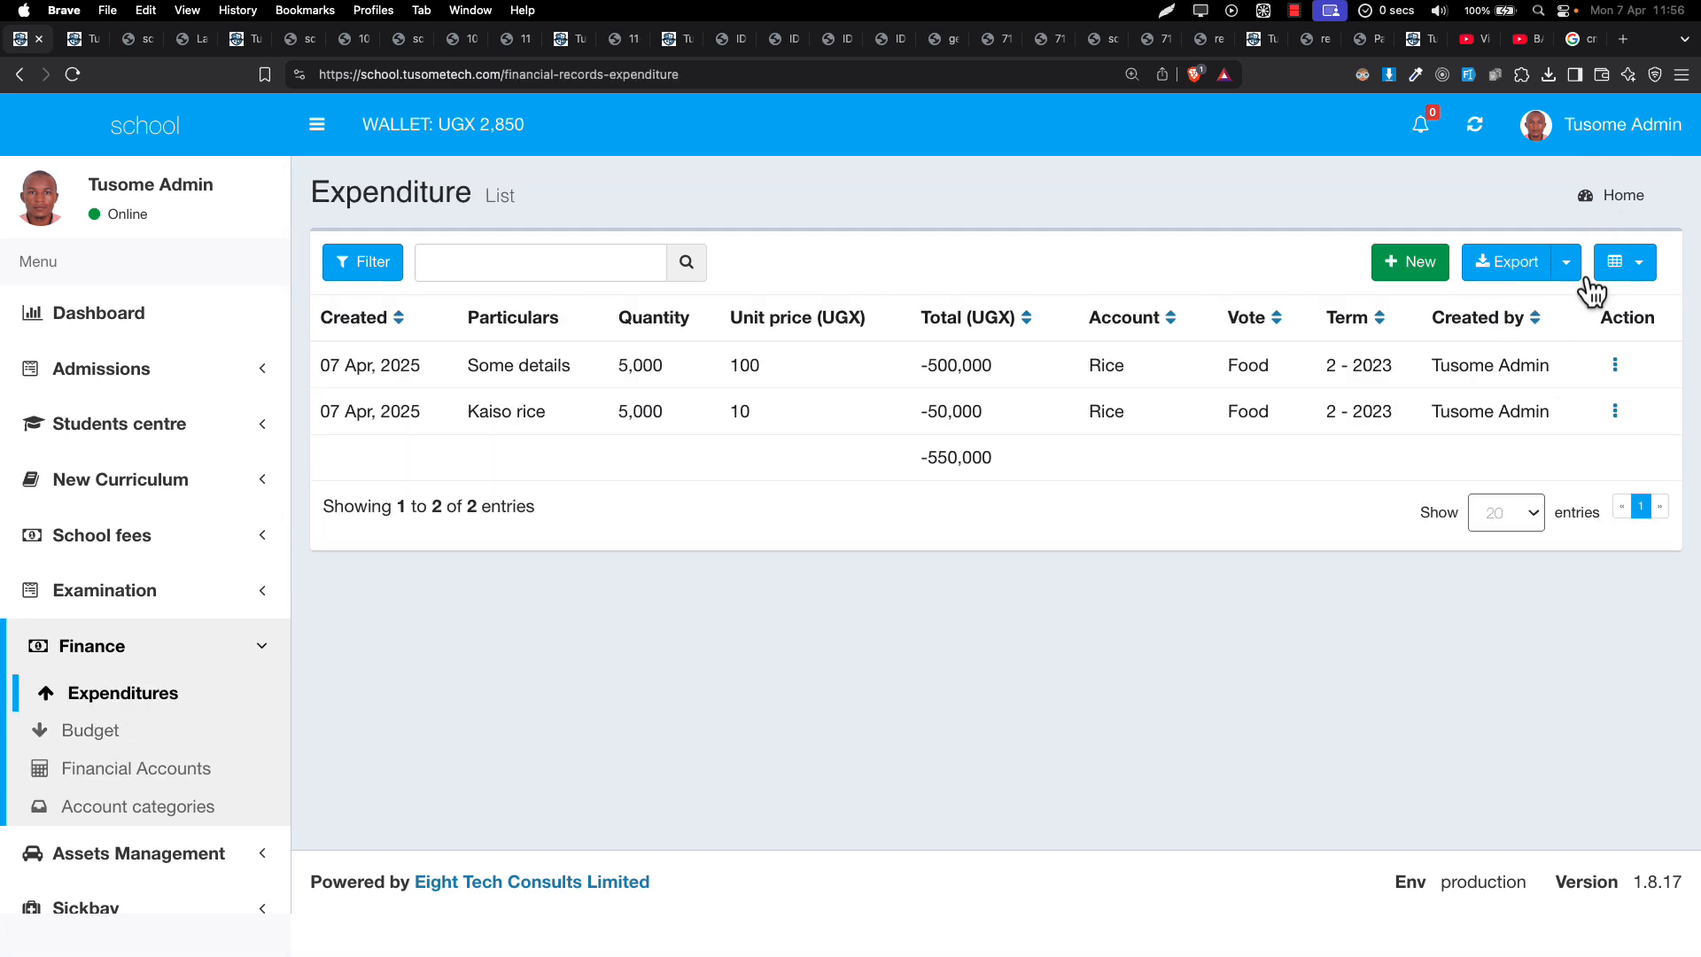
{"action": "left_click", "coordinate": [1614, 266]}
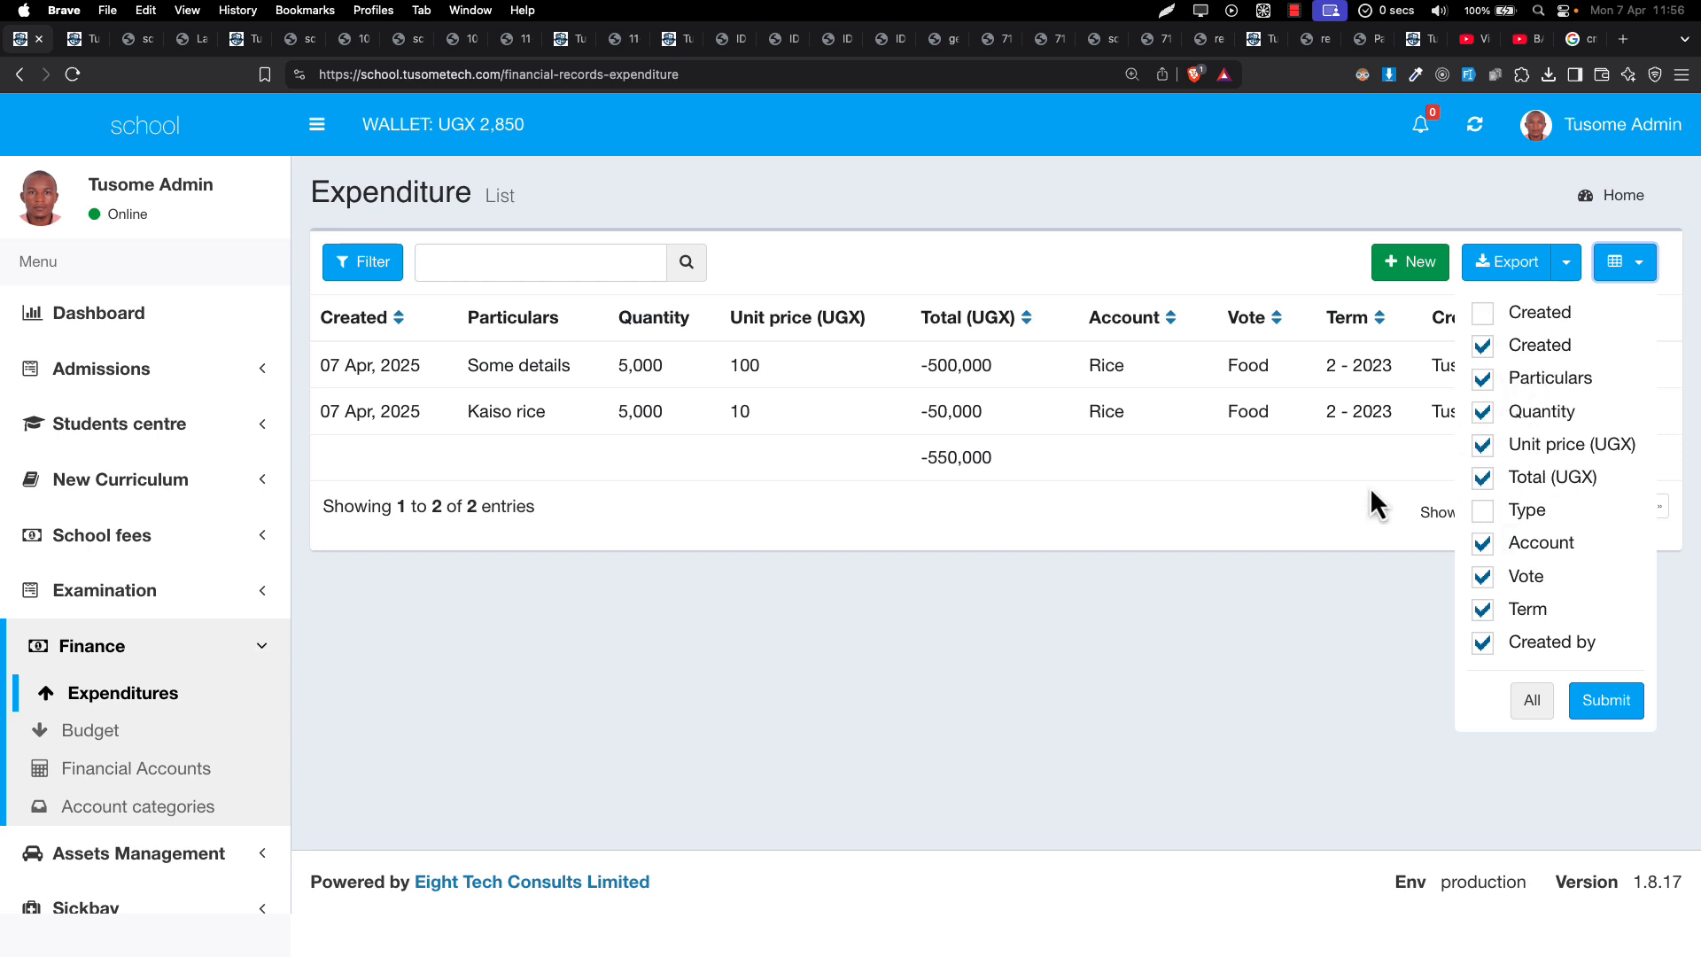
{"action": "left_click", "coordinate": [370, 263]}
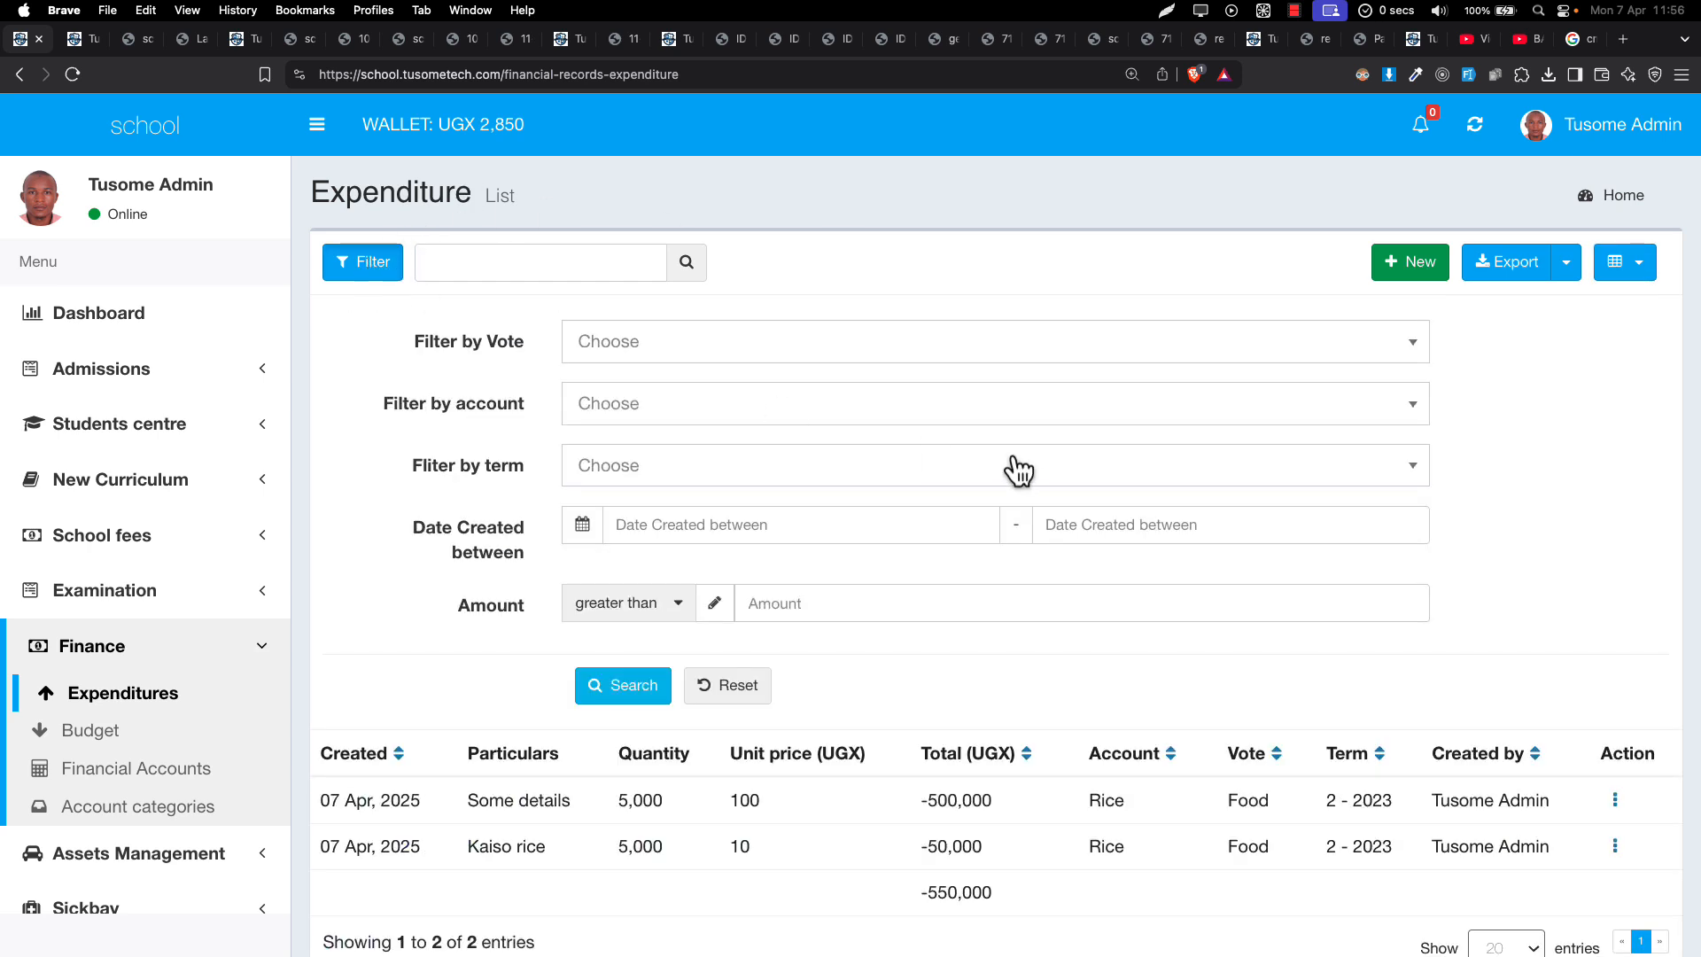
{"action": "left_click", "coordinate": [731, 689]}
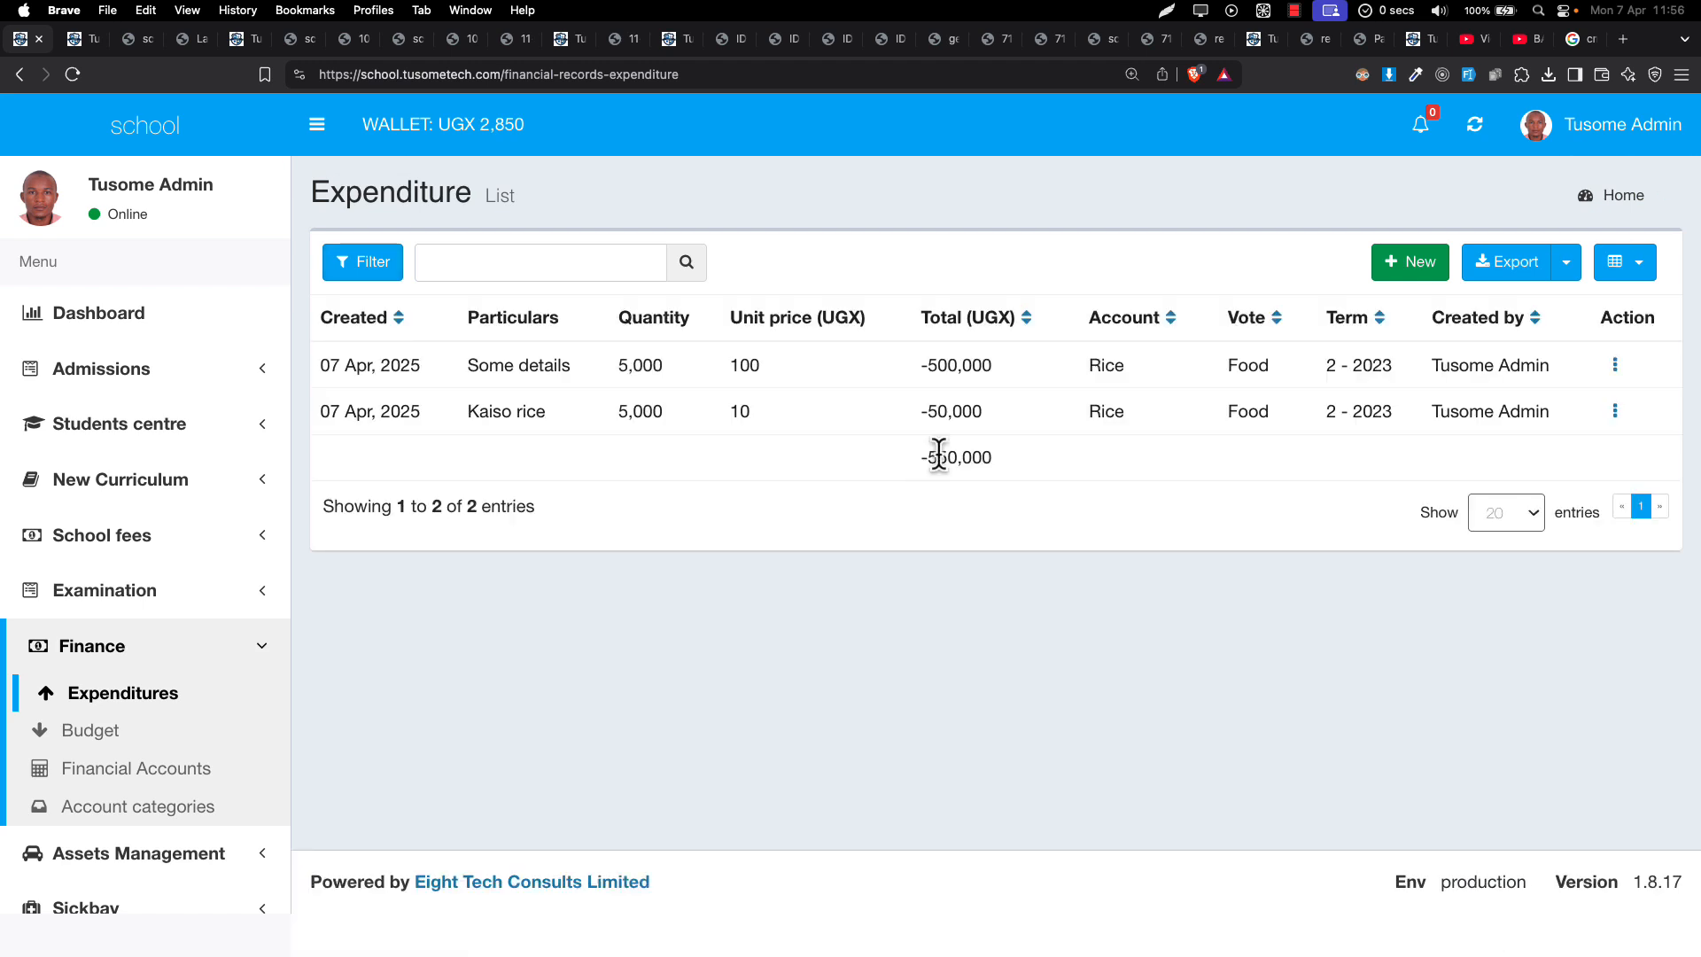
Step: Review the two rice expenditure records and their combined total in the expenditure list
{"action": "left_click_drag", "start_coordinate": [926, 370], "coordinate": [1066, 458]}
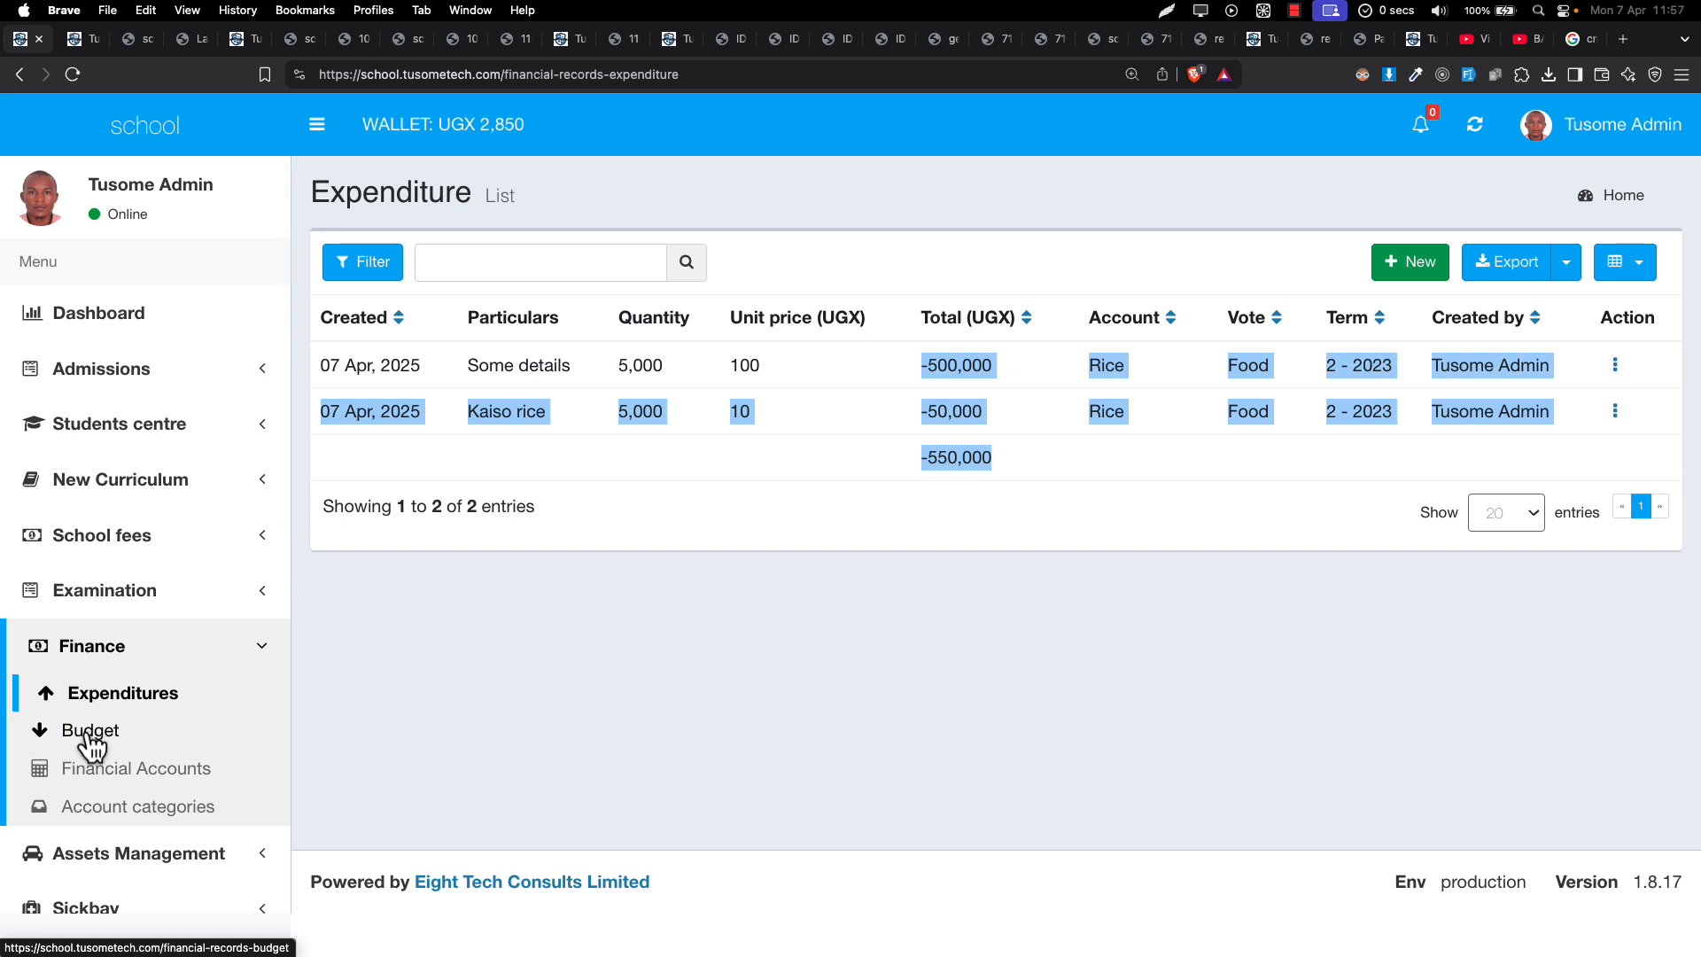
{"action": "left_click", "coordinate": [434, 367]}
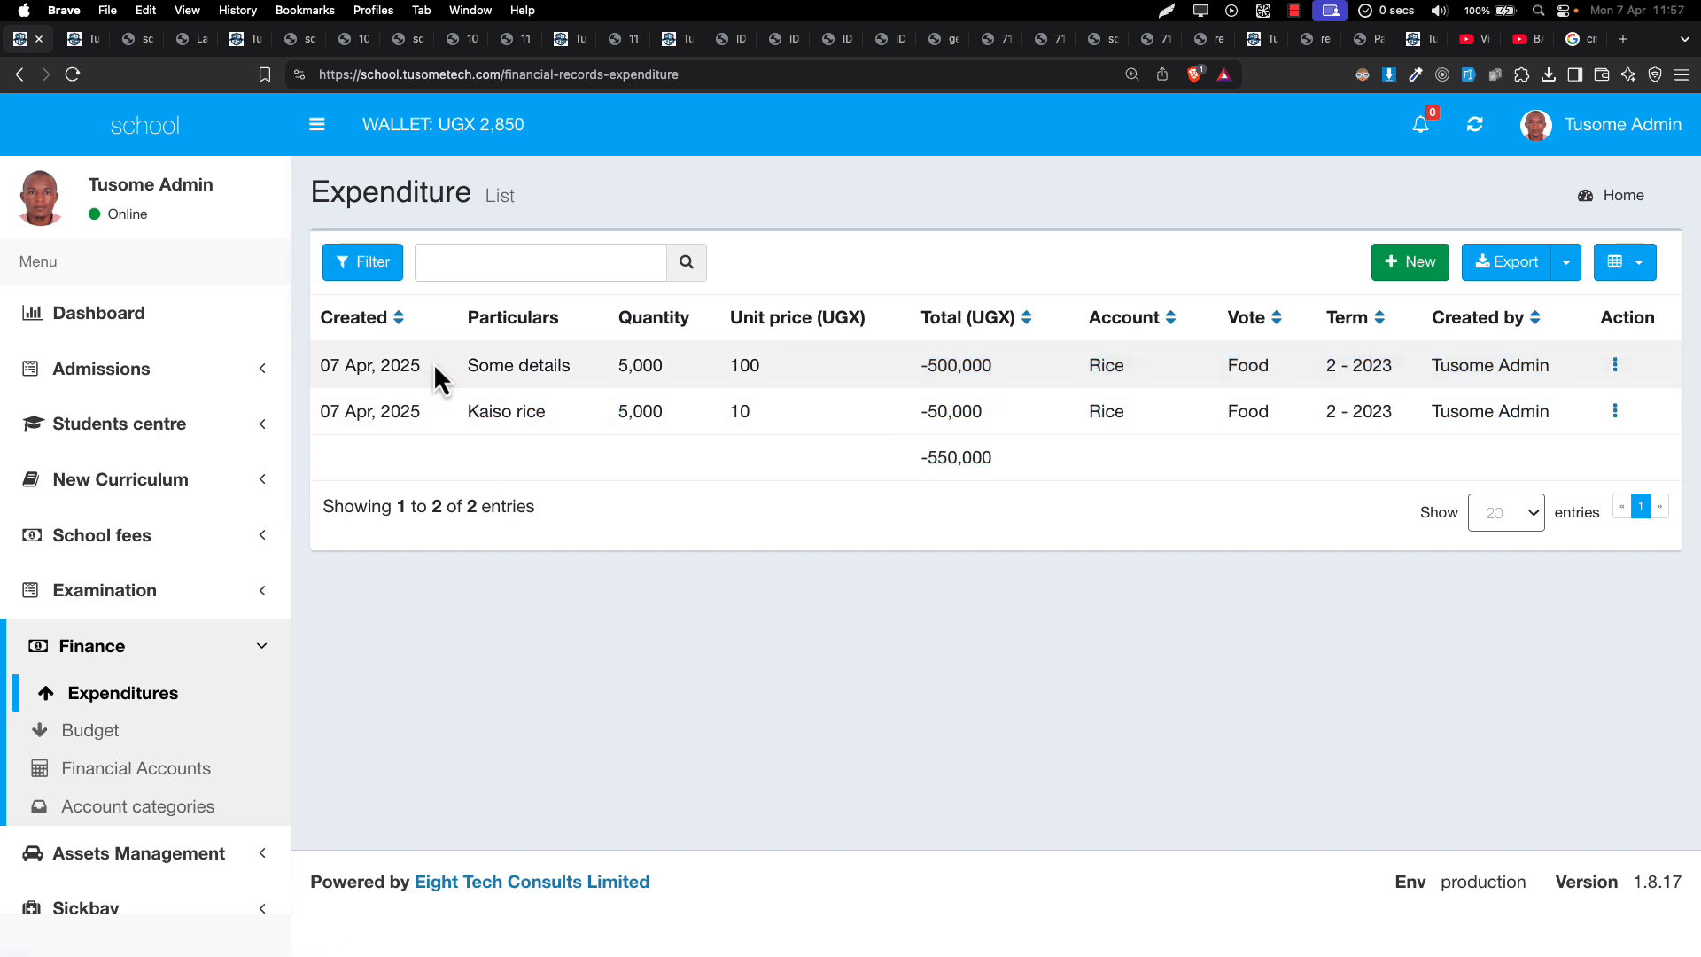
{"action": "left_click_drag", "start_coordinate": [450, 333], "coordinate": [624, 424]}
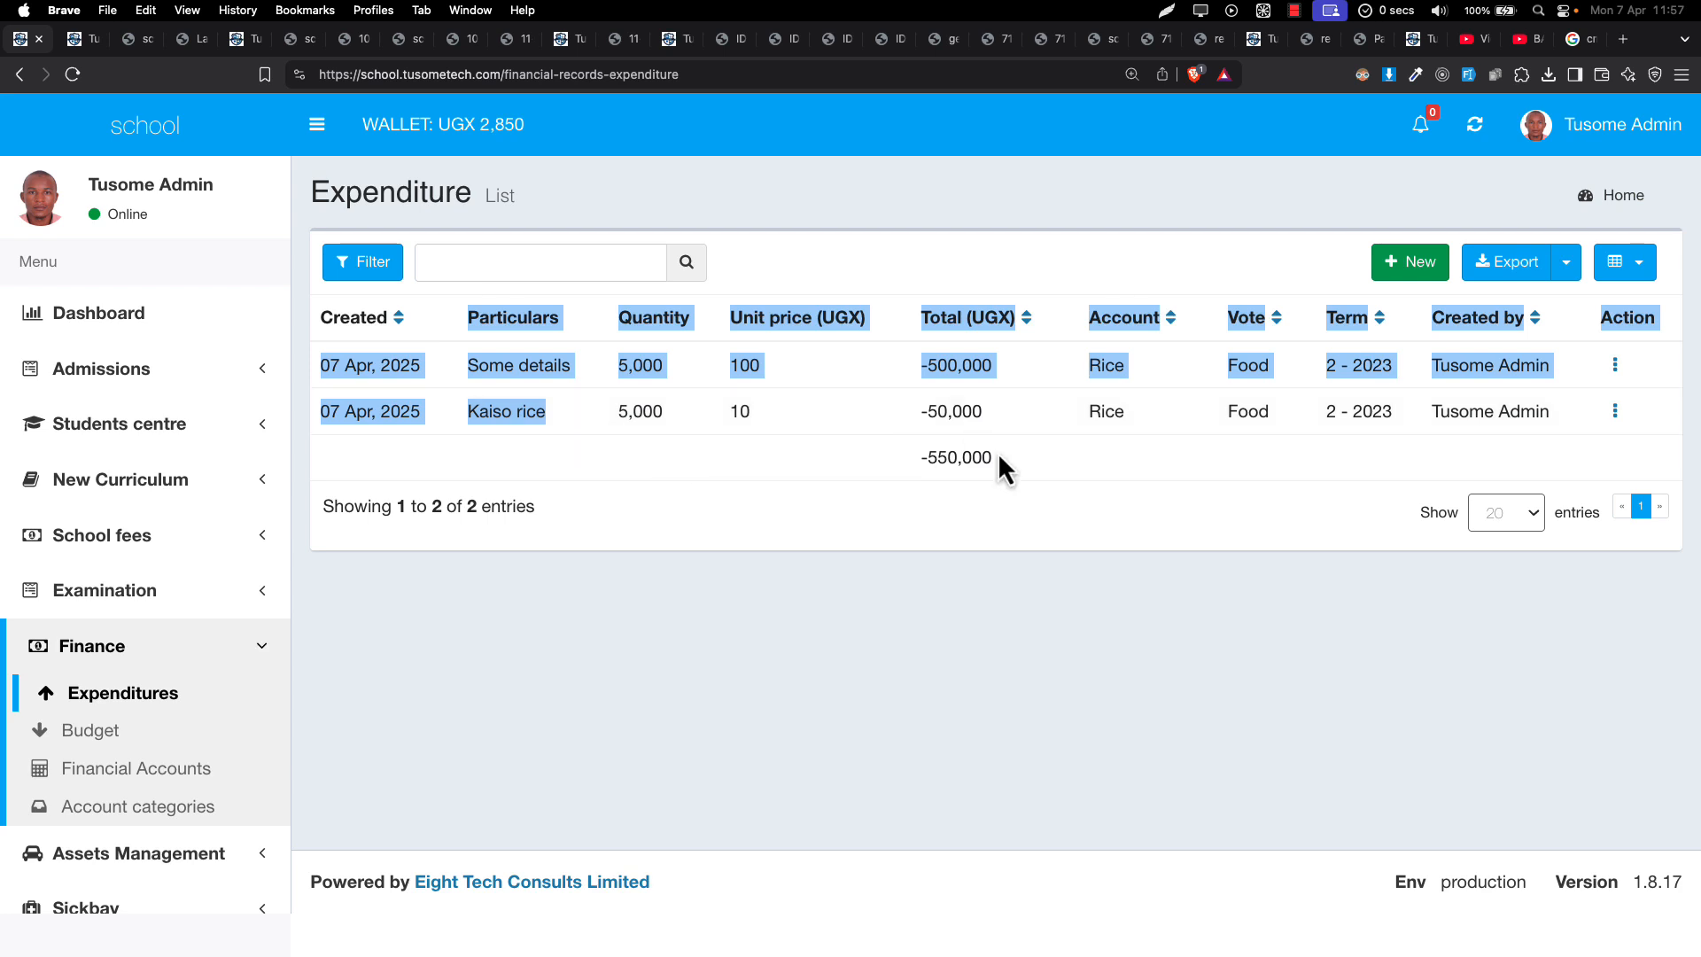
{"action": "left_click_drag", "start_coordinate": [920, 456], "coordinate": [1068, 457]}
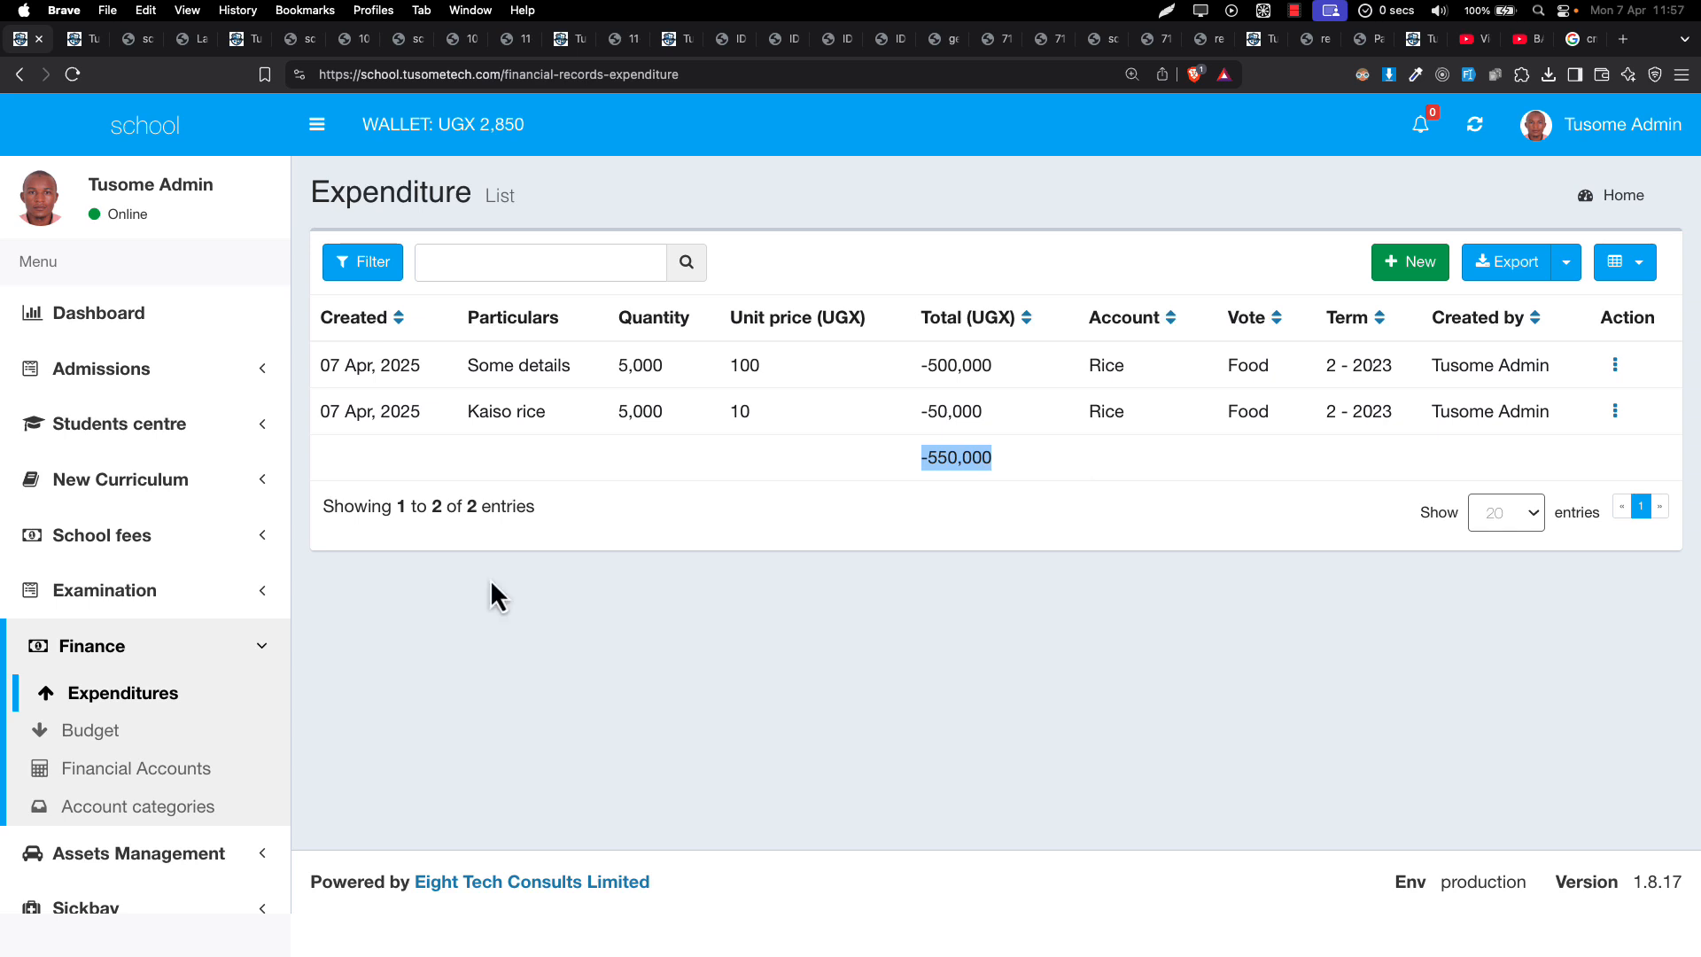
Step: Check the balances in the financial accounts and the account categories, finishing on the financial accounts list
{"action": "left_click", "coordinate": [106, 770]}
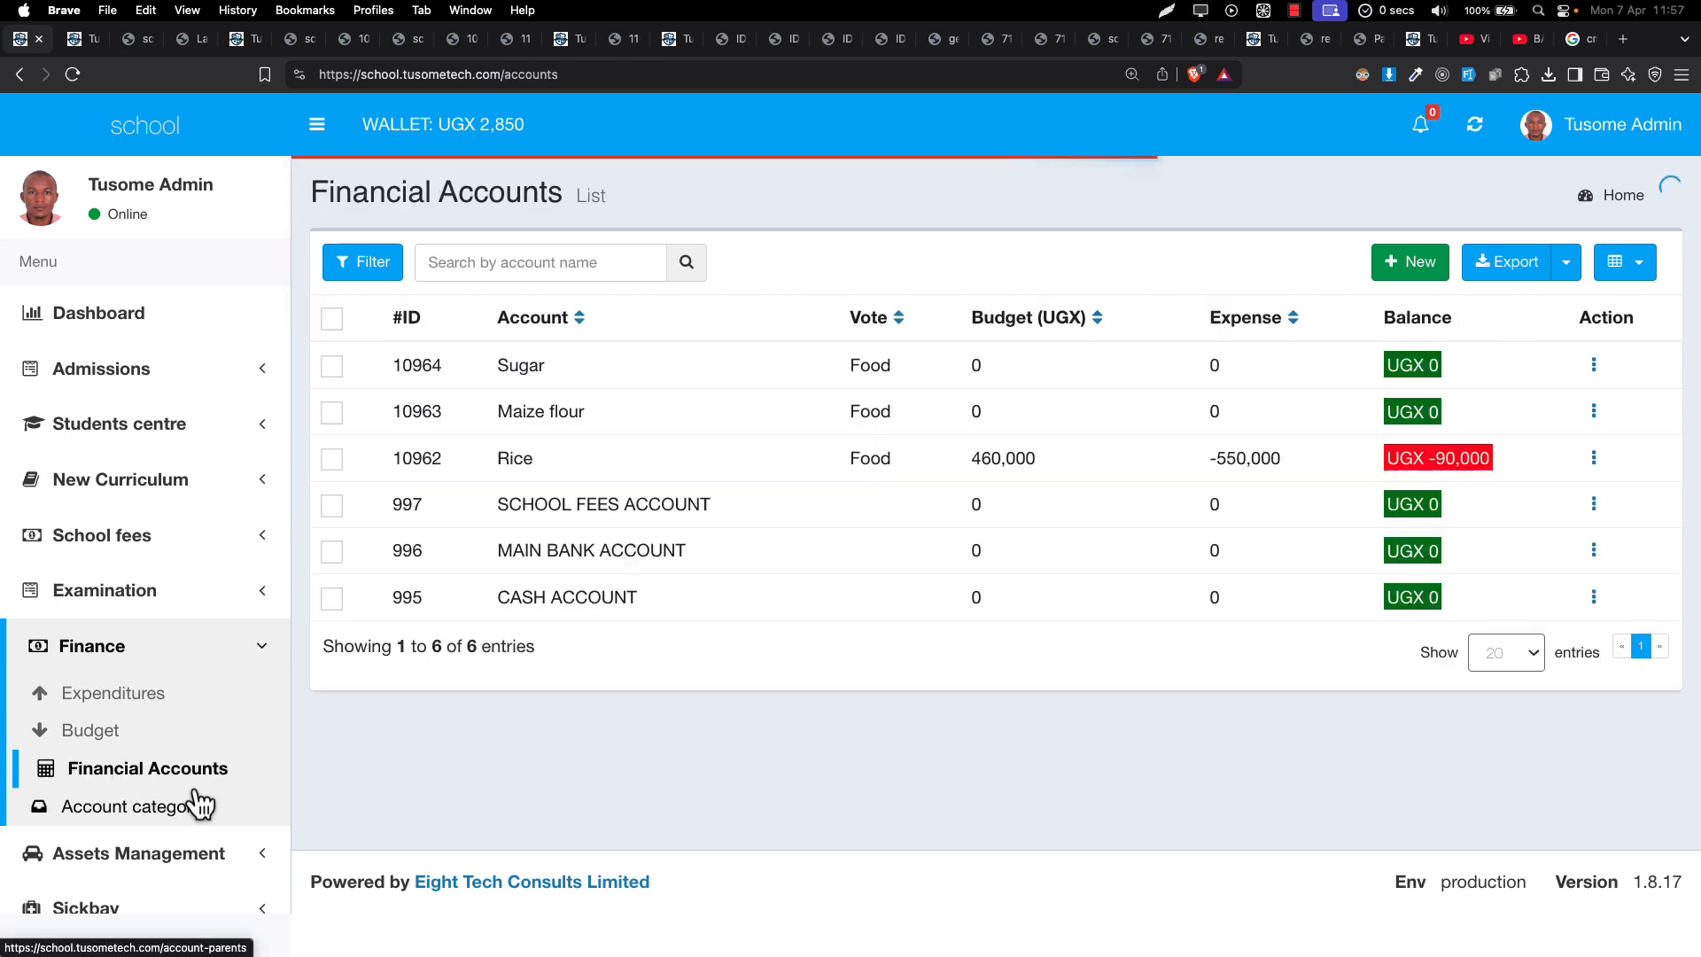
{"action": "left_click", "coordinate": [142, 810]}
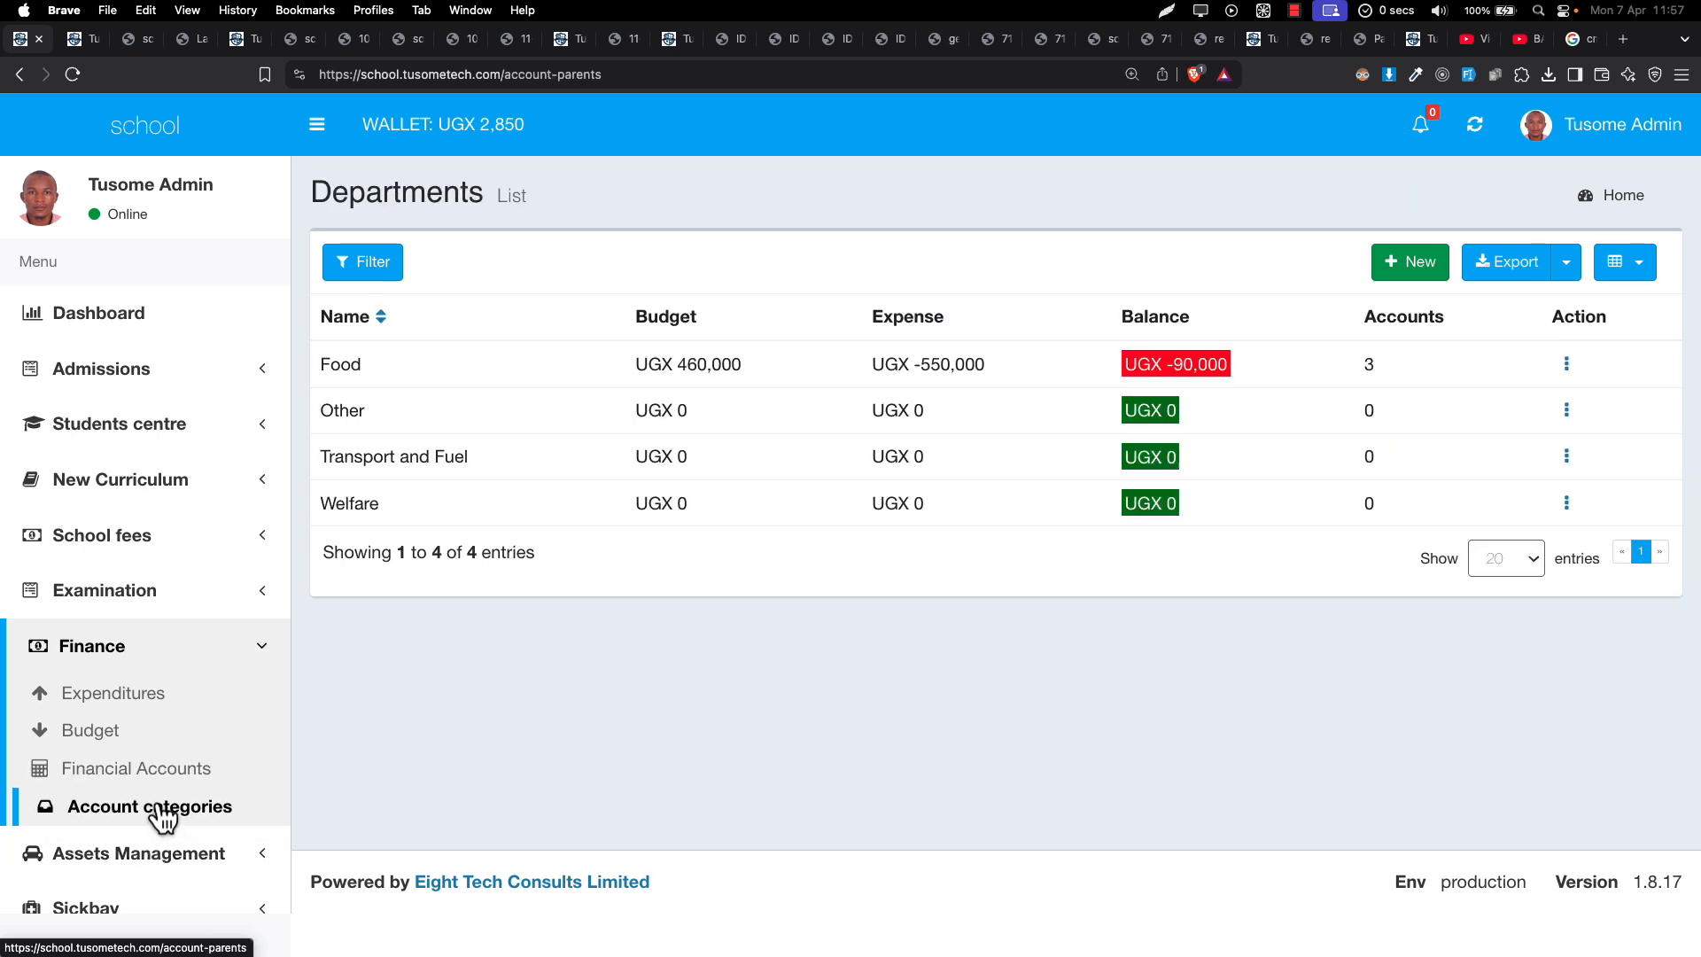
{"action": "left_click", "coordinate": [99, 779]}
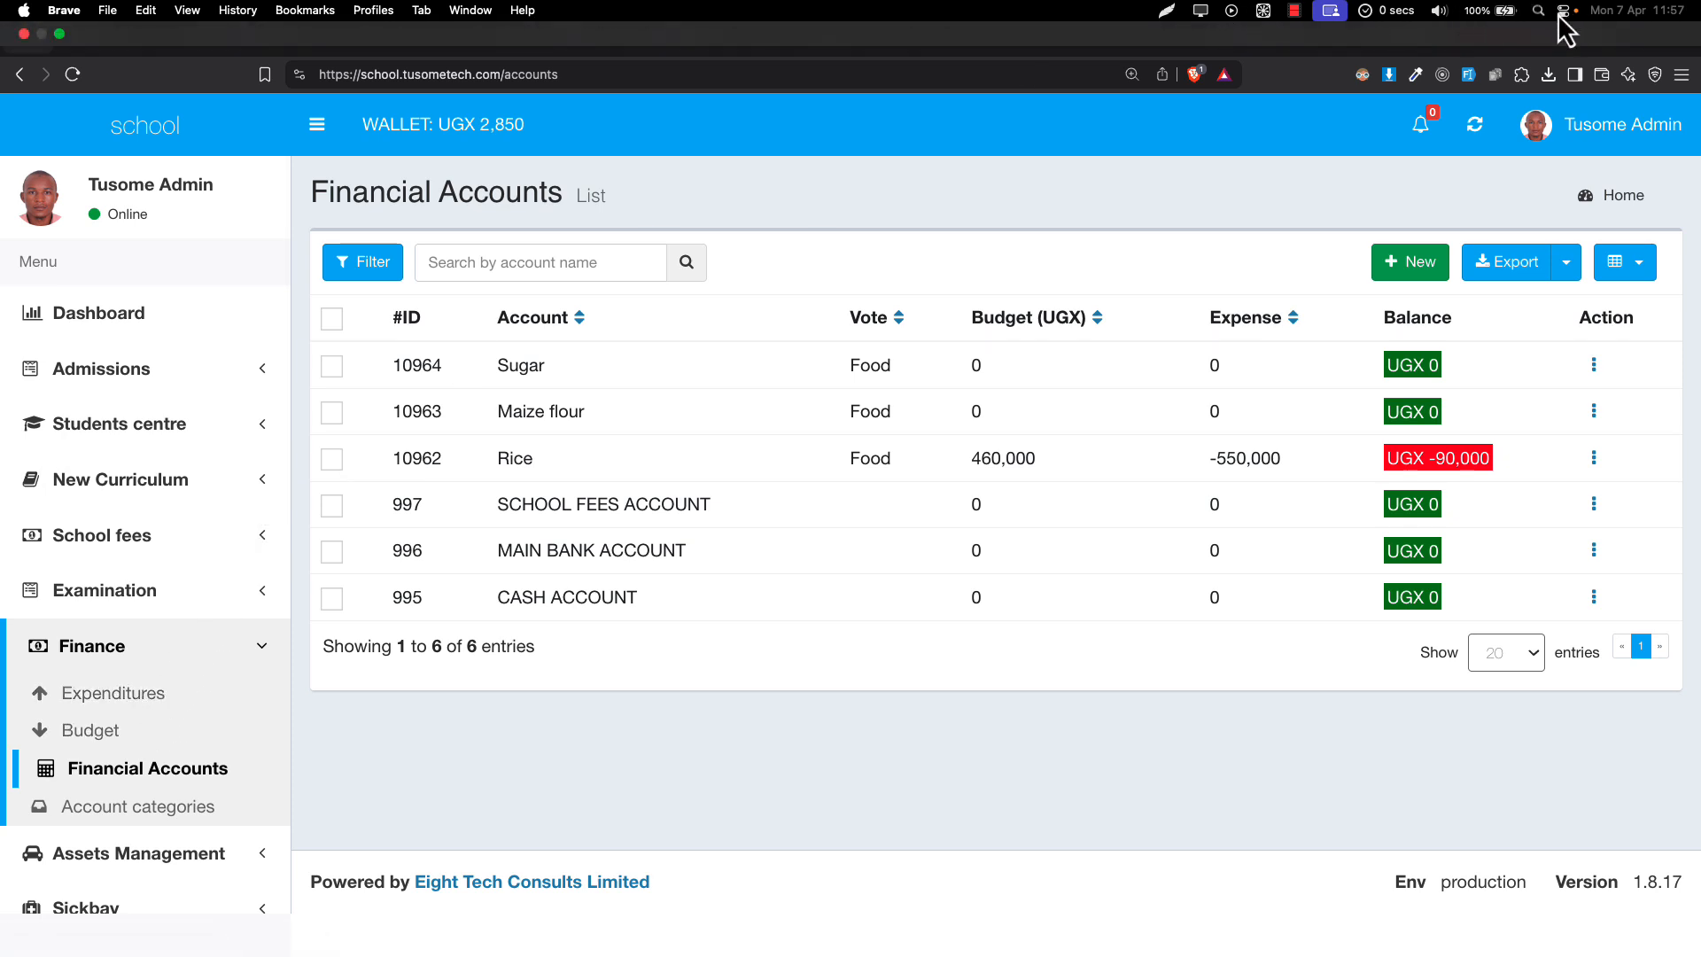
{"action": "left_click", "coordinate": [1295, 13]}
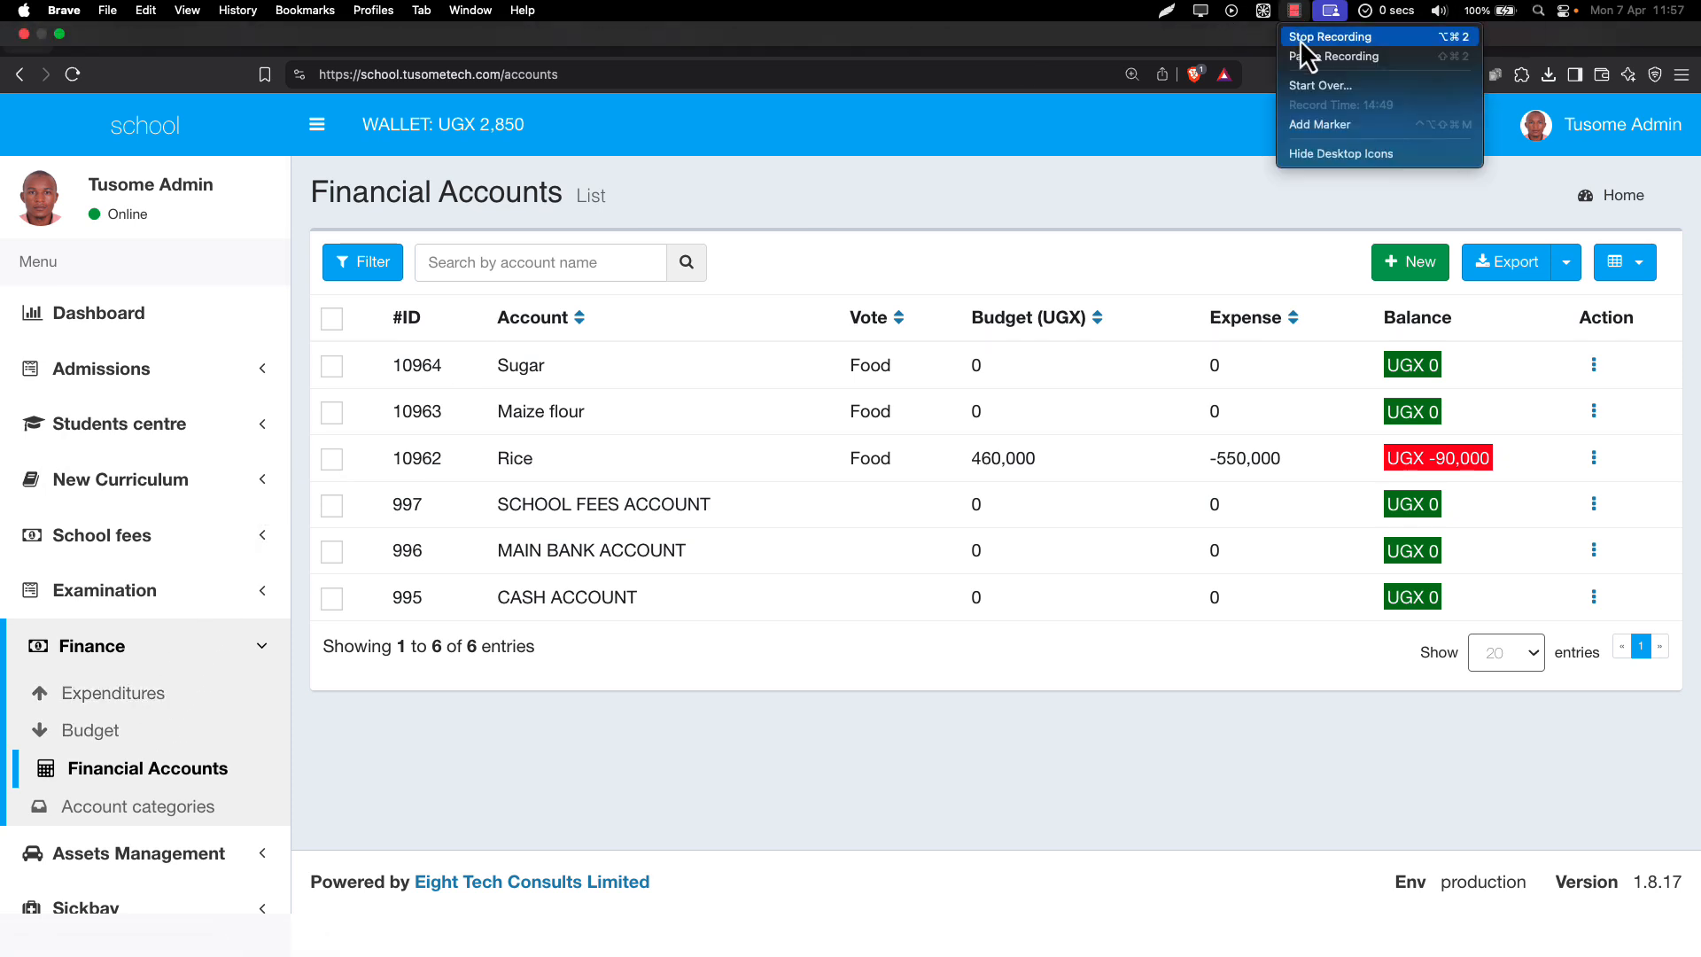